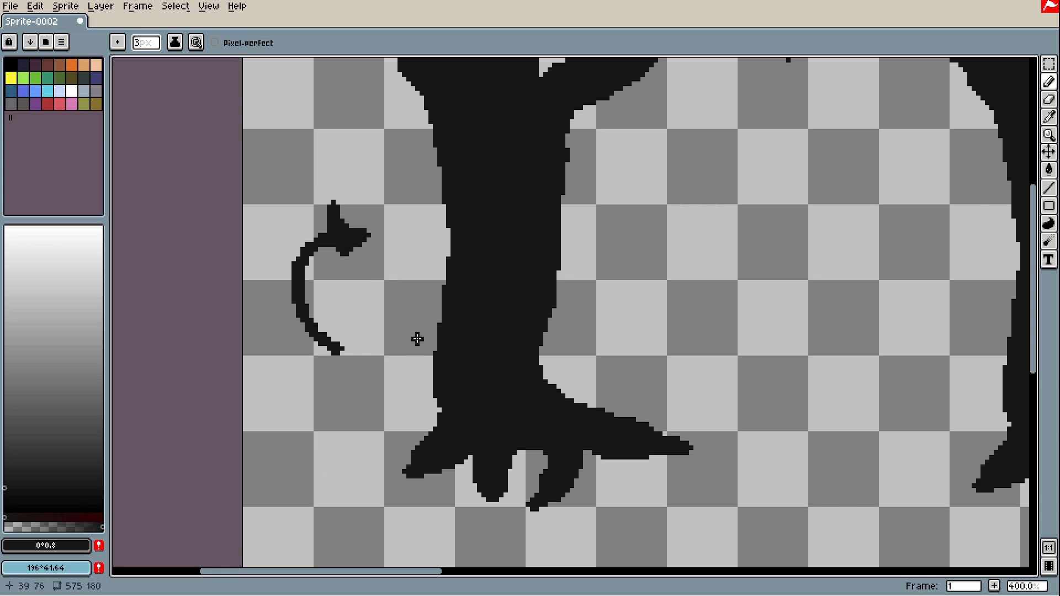
Step: Undo the freehand pencil strokes of the small curved shape beside the first tree's trunk
{"action": "left_click_drag", "start_coordinate": [416, 338], "coordinate": [407, 363]}
{"action": "key", "text": "ctrl"}
{"action": "key", "text": "ctrl+z"}
{"action": "key", "text": "ctrl+z"}
{"action": "key", "text": "ctrl+z"}
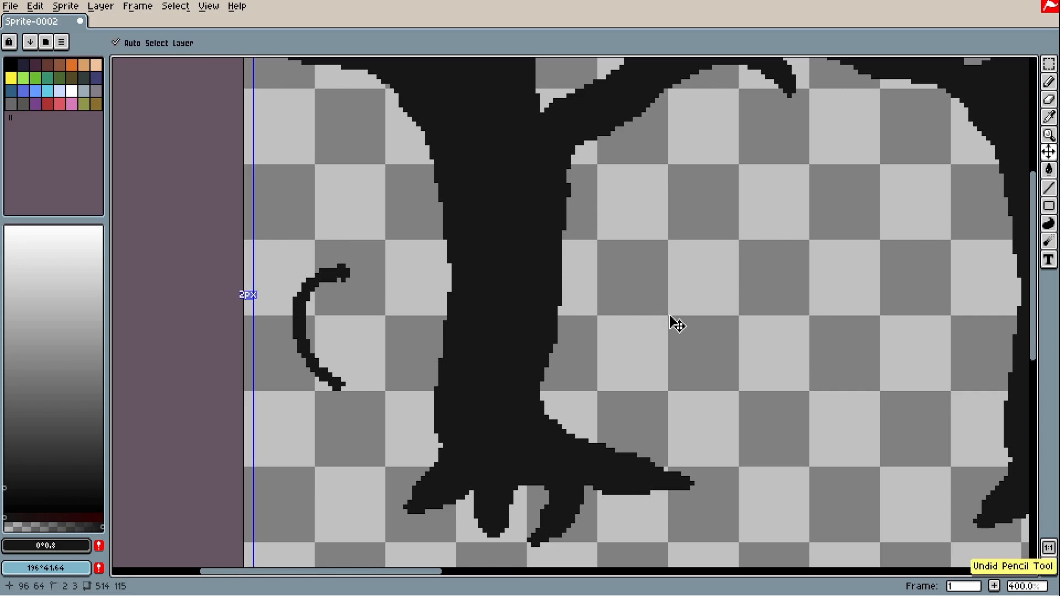
Step: Examine the row of dark tree silhouettes and the outline of the first tree
{"action": "left_click_drag", "start_coordinate": [707, 316], "coordinate": [621, 305]}
{"action": "scroll", "coordinate": [613, 323], "scroll_direction": "down", "scroll_amount": 2}
{"action": "scroll", "coordinate": [403, 294], "scroll_direction": "down", "scroll_amount": 5}
{"action": "scroll", "coordinate": [453, 292], "scroll_direction": "up", "scroll_amount": 3}
{"action": "scroll", "coordinate": [749, 272], "scroll_direction": "up", "scroll_amount": 1}
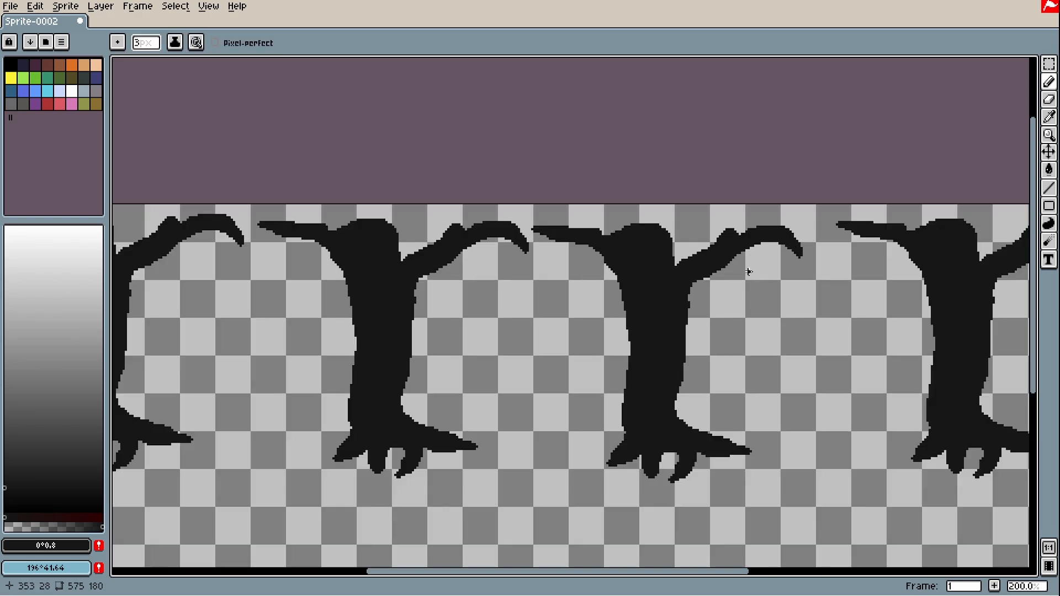
{"action": "left_click_drag", "start_coordinate": [759, 280], "coordinate": [898, 265]}
{"action": "left_click_drag", "start_coordinate": [495, 294], "coordinate": [877, 287]}
{"action": "scroll", "coordinate": [758, 253], "scroll_direction": "up", "scroll_amount": 1}
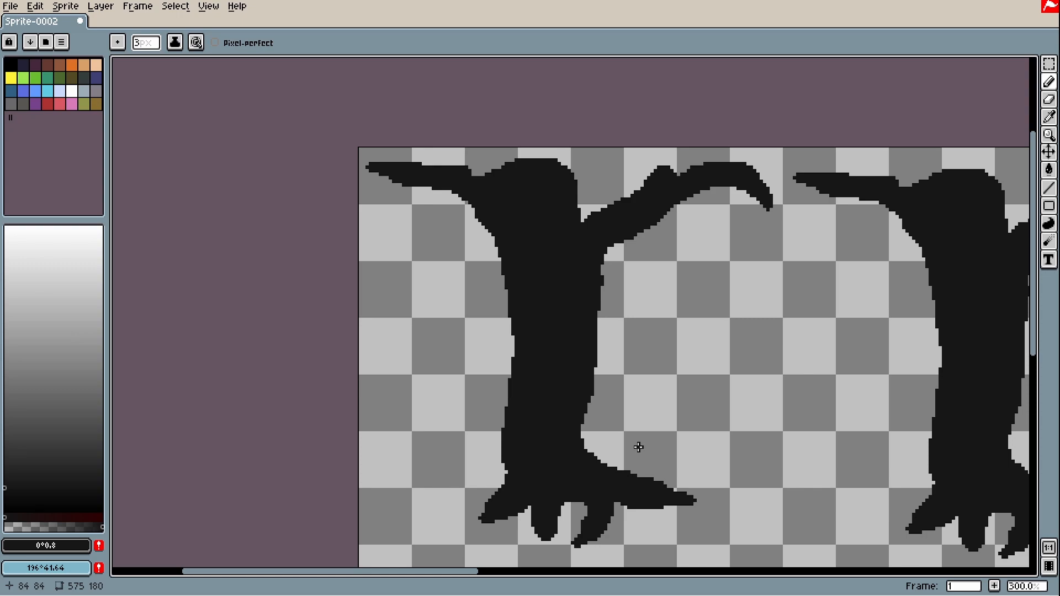
{"action": "scroll", "coordinate": [625, 425], "scroll_direction": "down", "scroll_amount": 2}
{"action": "left_click_drag", "start_coordinate": [828, 465], "coordinate": [679, 402]}
{"action": "scroll", "coordinate": [442, 307], "scroll_direction": "up", "scroll_amount": 3}
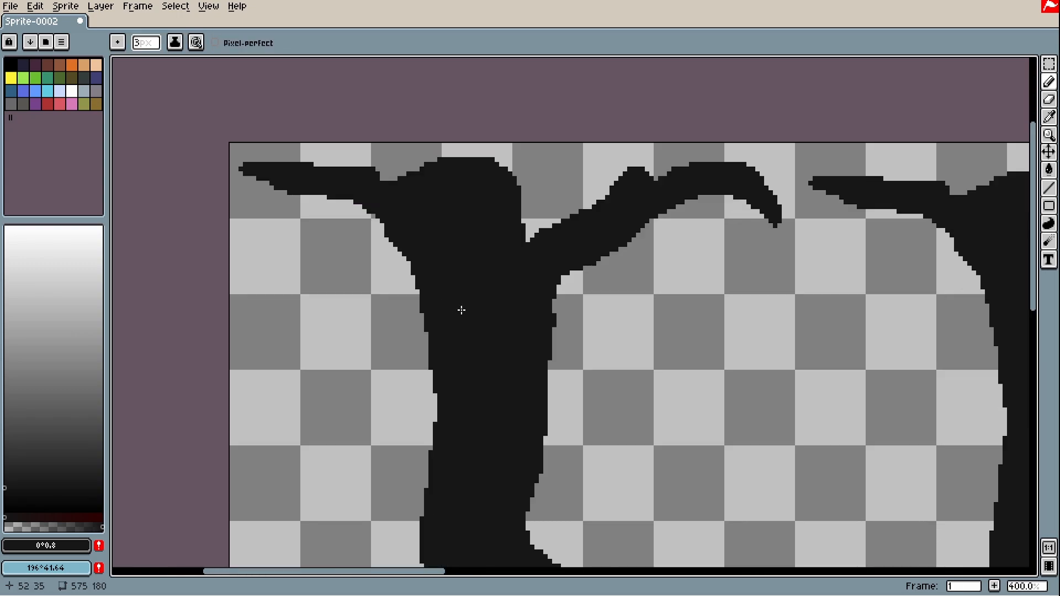
{"action": "scroll", "coordinate": [462, 311], "scroll_direction": "down", "scroll_amount": 2}
{"action": "scroll", "coordinate": [550, 281], "scroll_direction": "up", "scroll_amount": 1}
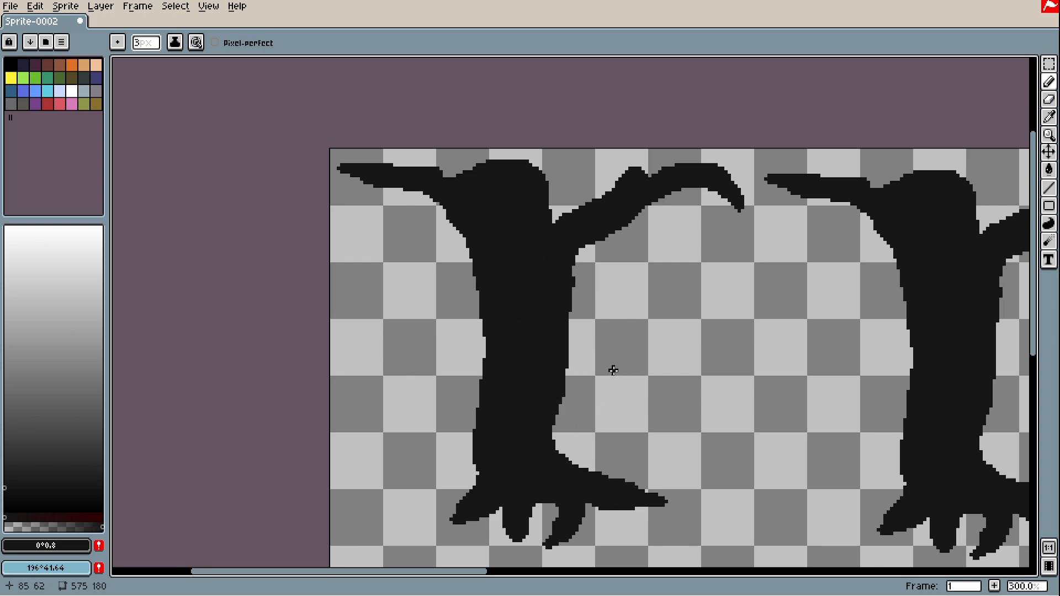
{"action": "left_click_drag", "start_coordinate": [594, 367], "coordinate": [555, 319]}
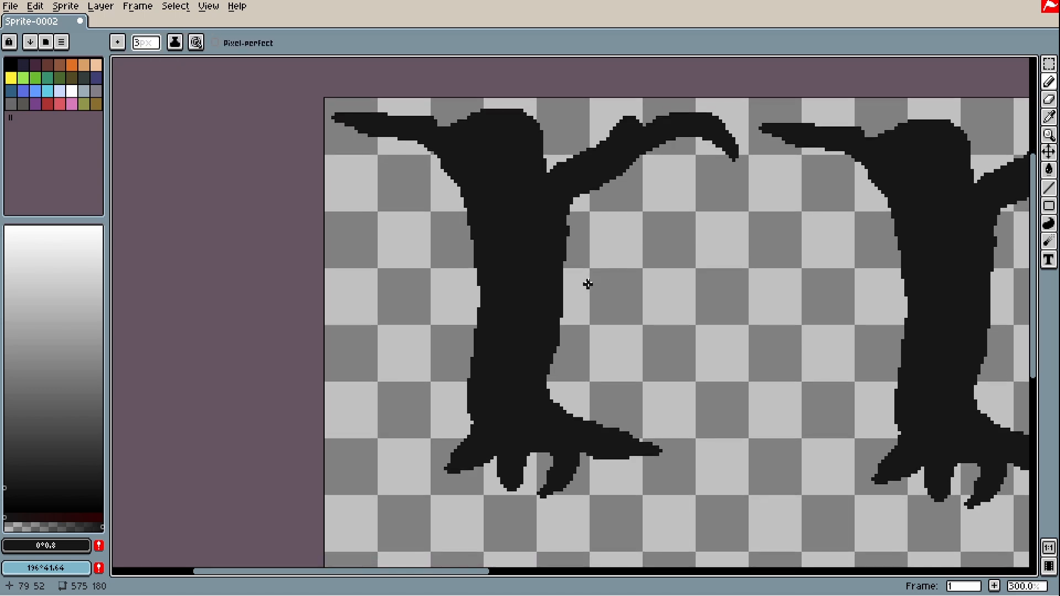
Step: Fill the first tree silhouette with a brown of hue 24°, saturation 67% and lightness 22%
{"action": "left_click", "coordinate": [70, 515]}
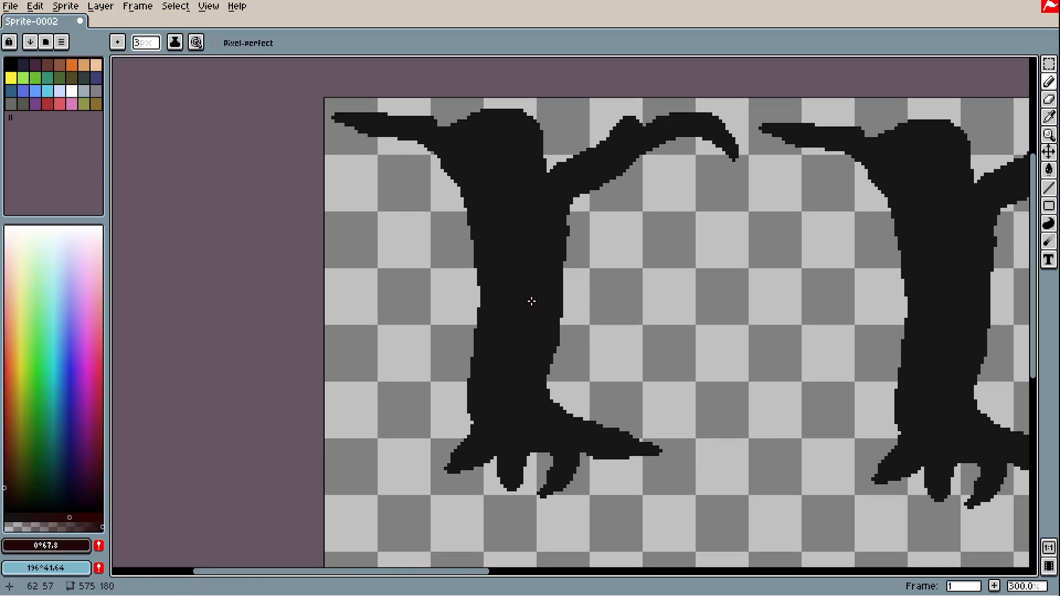
{"action": "left_click_drag", "start_coordinate": [537, 334], "coordinate": [512, 324]}
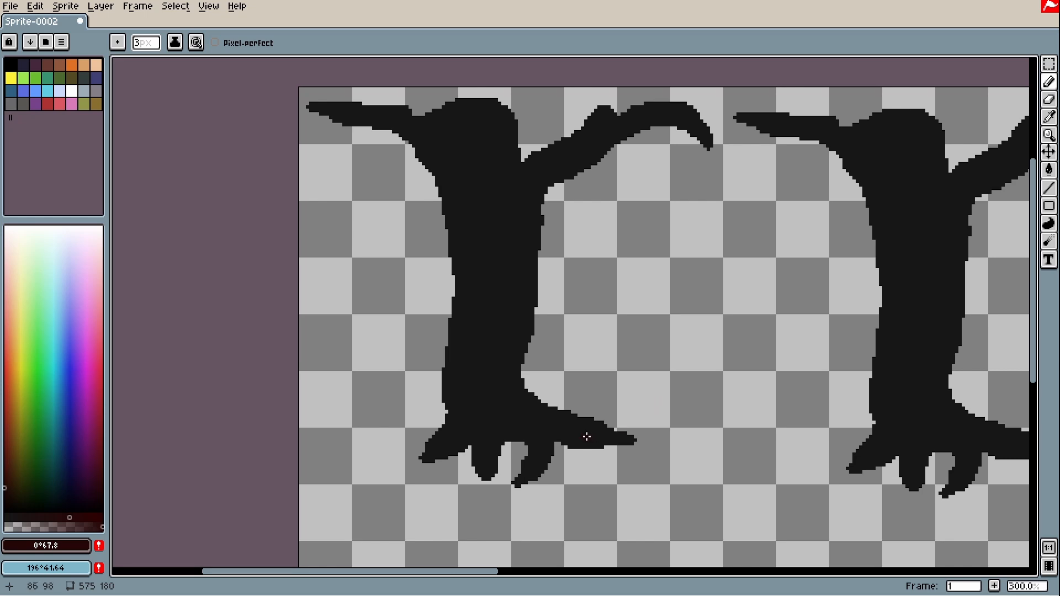
{"action": "key", "text": "i"}
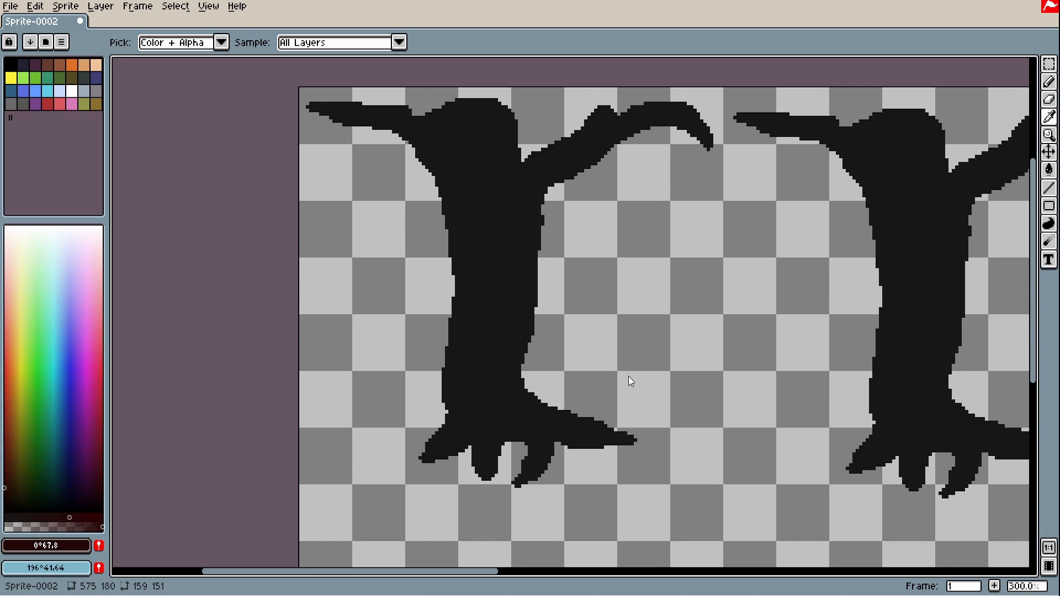
{"action": "key", "text": "b"}
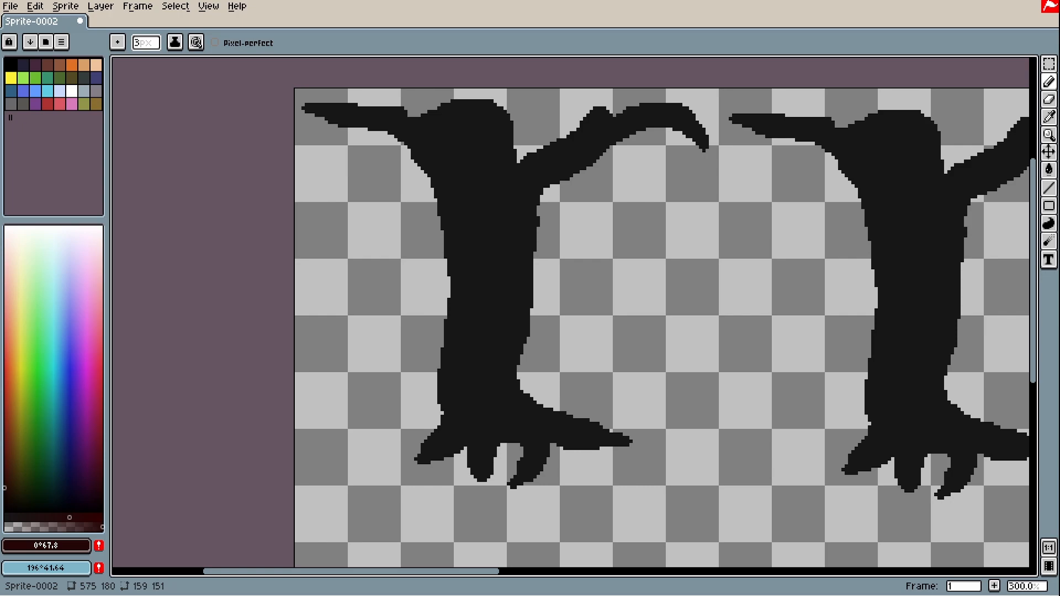
{"action": "key", "text": "alt"}
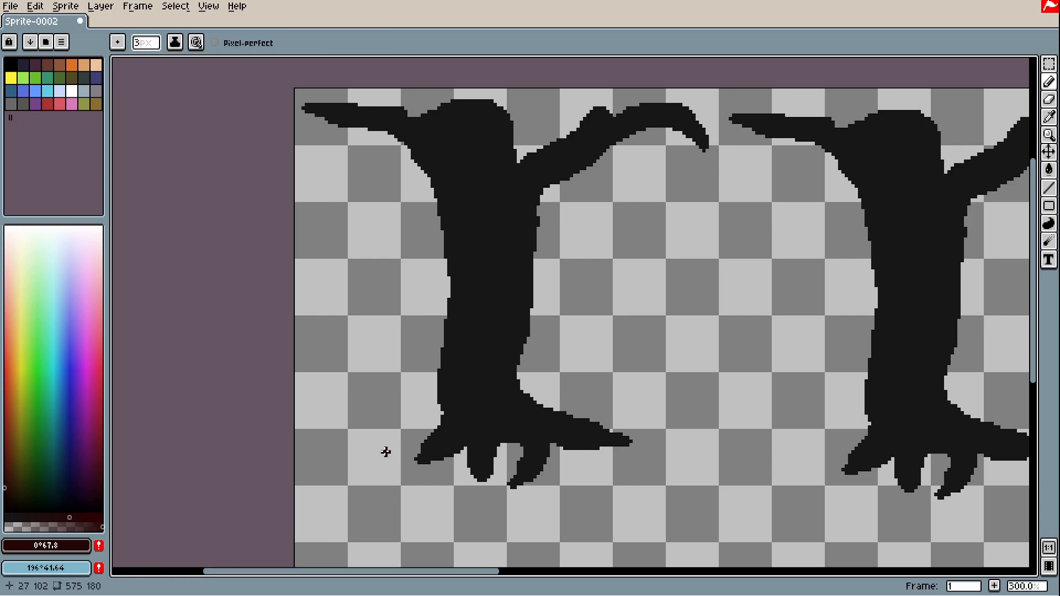
{"action": "scroll", "coordinate": [496, 351], "scroll_direction": "up", "scroll_amount": 1}
{"action": "key", "text": "g"}
{"action": "left_click_drag", "start_coordinate": [10, 452], "coordinate": [9, 449]}
{"action": "left_click", "coordinate": [10, 448]}
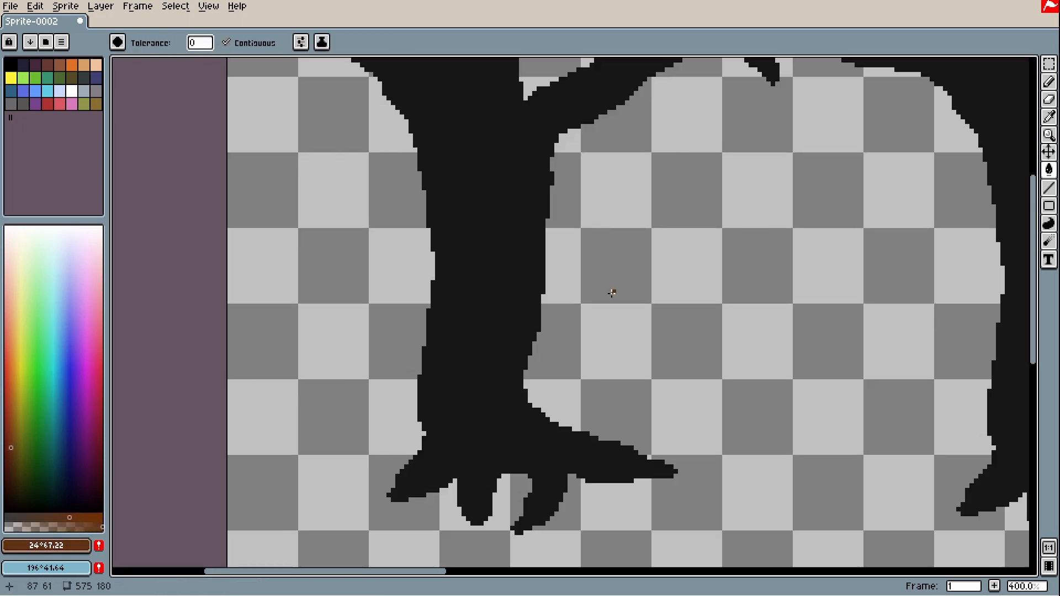
{"action": "left_click", "coordinate": [538, 293]}
{"action": "scroll", "coordinate": [522, 294], "scroll_direction": "down", "scroll_amount": 4}
{"action": "scroll", "coordinate": [522, 294], "scroll_direction": "up", "scroll_amount": 3}
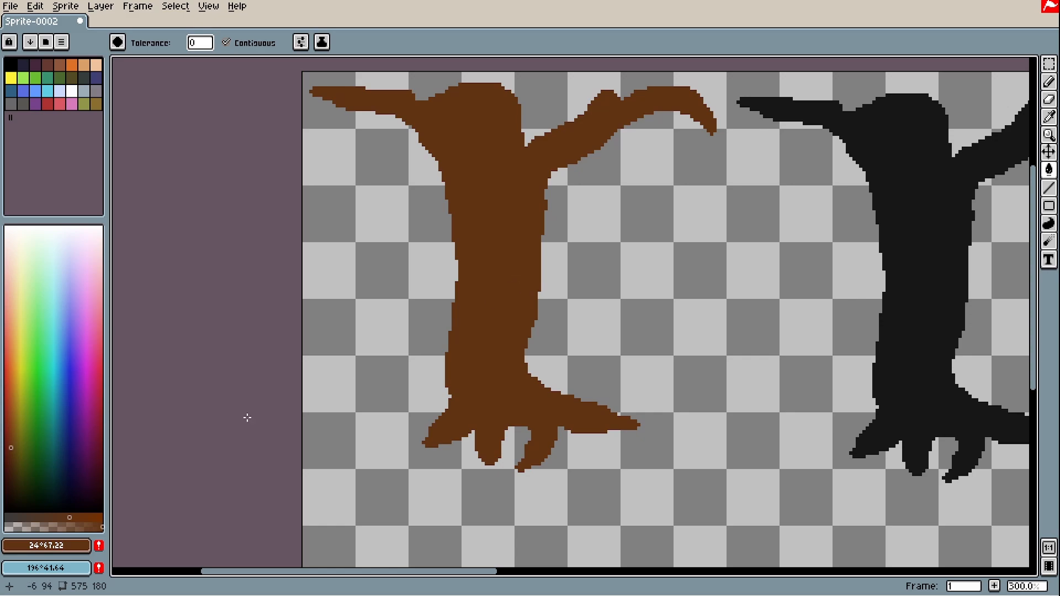
Step: Recolour the first tree with a darker brown of hue 20°, saturation 67% and lightness 18%
{"action": "left_click", "coordinate": [10, 458]}
{"action": "left_click", "coordinate": [499, 273]}
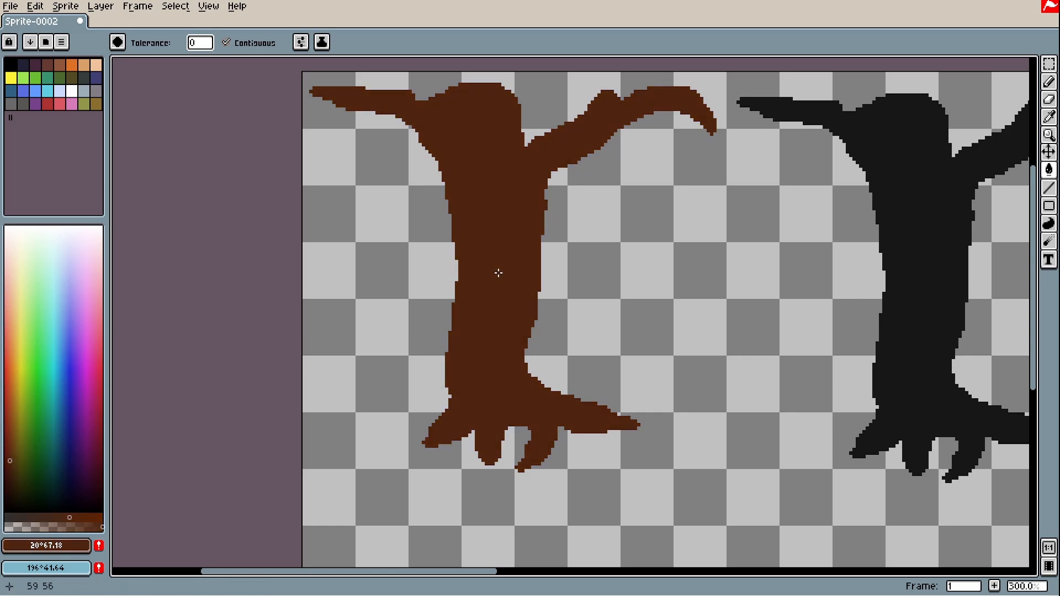
{"action": "left_click_drag", "start_coordinate": [519, 250], "coordinate": [502, 287]}
{"action": "scroll", "coordinate": [502, 289], "scroll_direction": "up", "scroll_amount": 1}
{"action": "left_click_drag", "start_coordinate": [500, 332], "coordinate": [502, 282]}
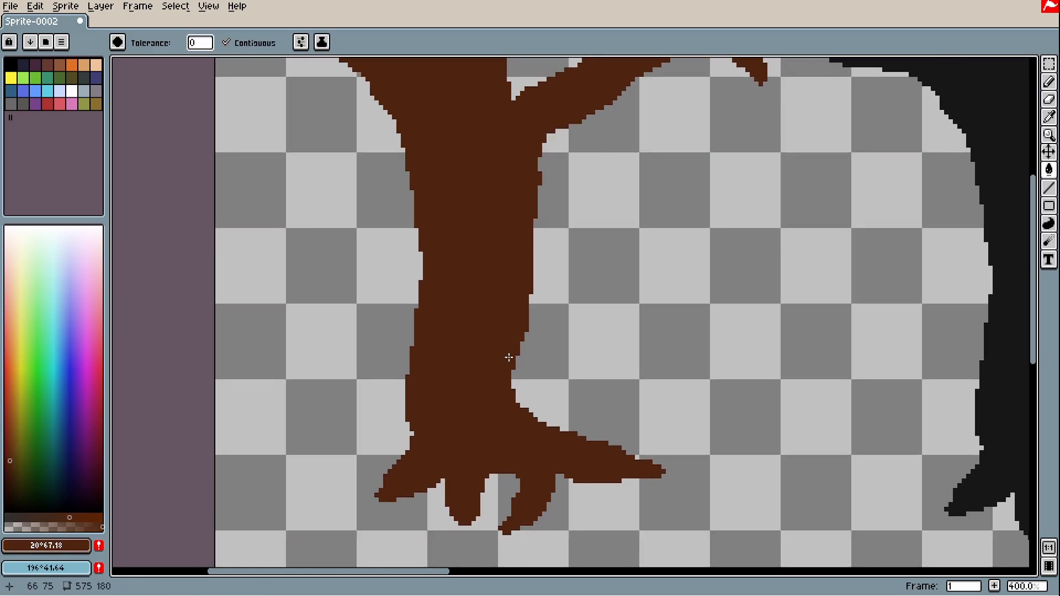
{"action": "left_click_drag", "start_coordinate": [494, 212], "coordinate": [487, 285]}
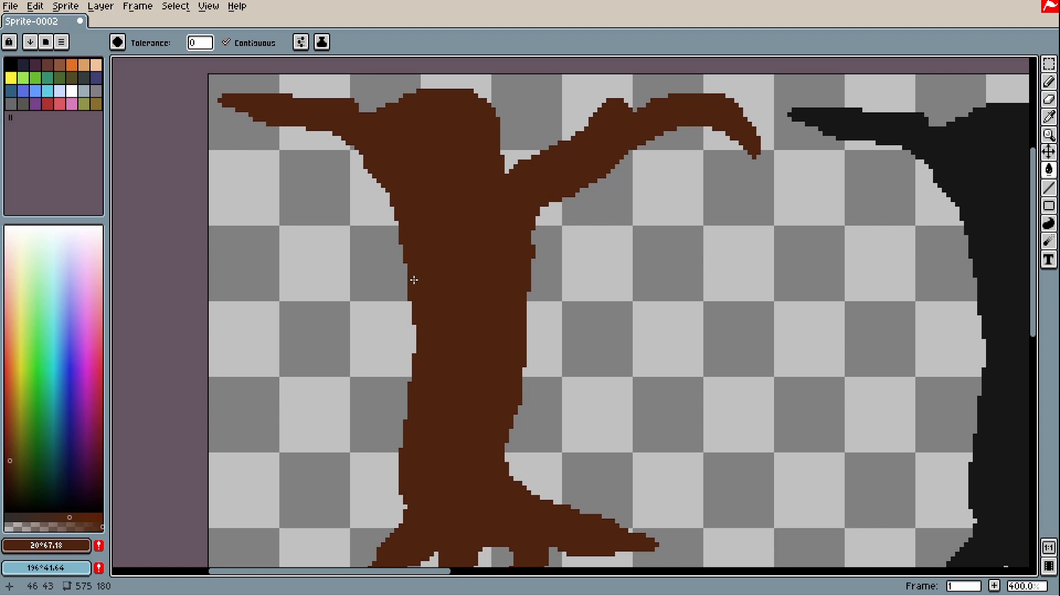
{"action": "key", "text": "b"}
{"action": "left_click_drag", "start_coordinate": [224, 256], "coordinate": [268, 259]}
{"action": "mouse_move", "coordinate": [268, 249]}
{"action": "left_mouse_down"}
{"action": "mouse_move", "coordinate": [267, 292]}
{"action": "mouse_move", "coordinate": [292, 286]}
{"action": "left_mouse_up"}
{"action": "key", "text": "ctrl+z"}
{"action": "key", "text": "ctrl+z"}
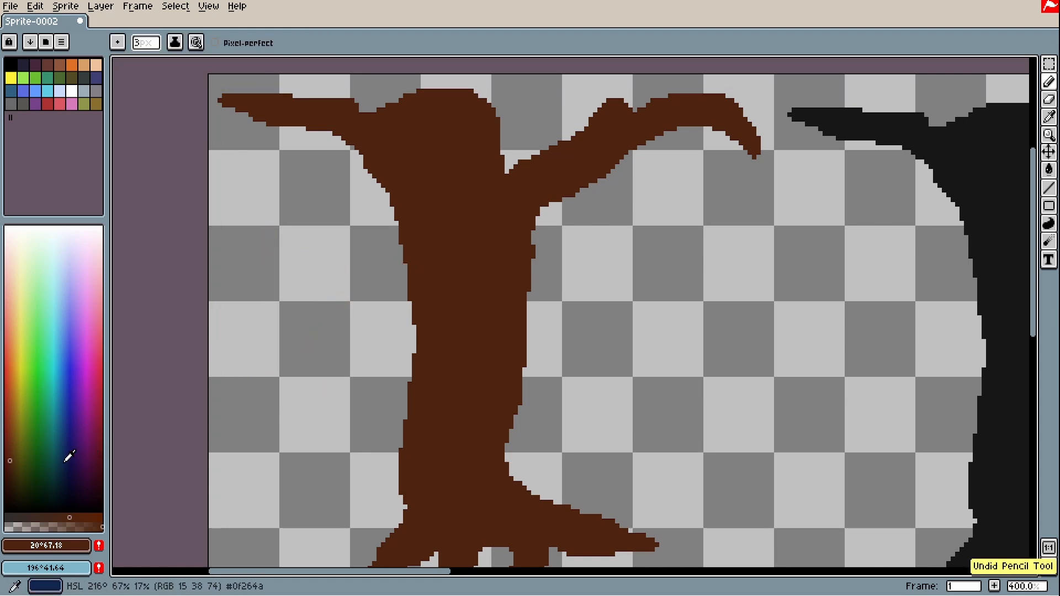
Step: Outline highlights on the first tree's left branch, trunk and leftmost root in golden brown of hue 36°, saturation 57% and lightness 28%
{"action": "left_click", "coordinate": [17, 426]}
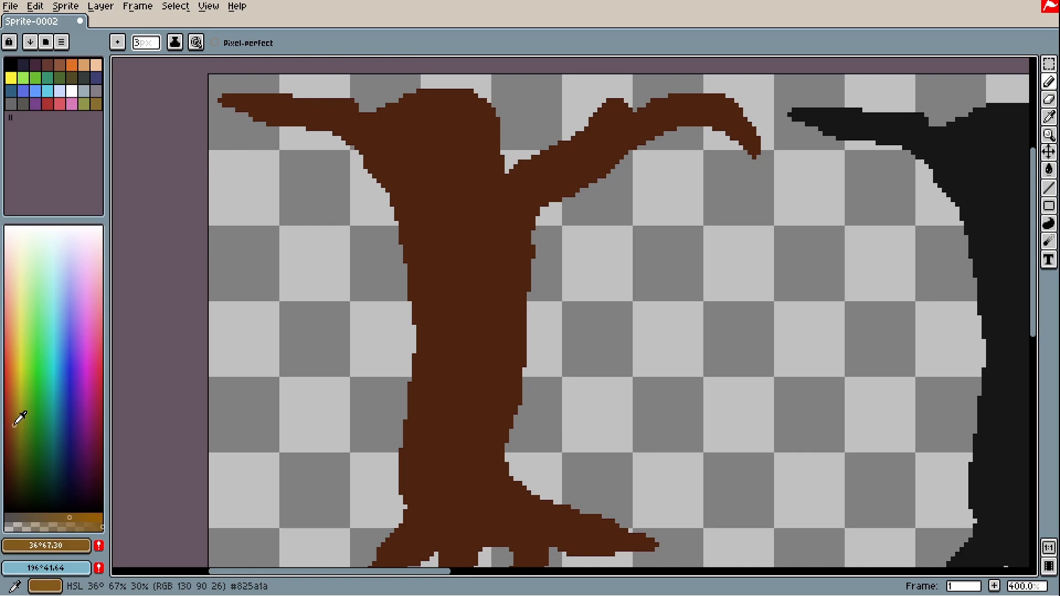
{"action": "left_click_drag", "start_coordinate": [17, 427], "coordinate": [15, 431]}
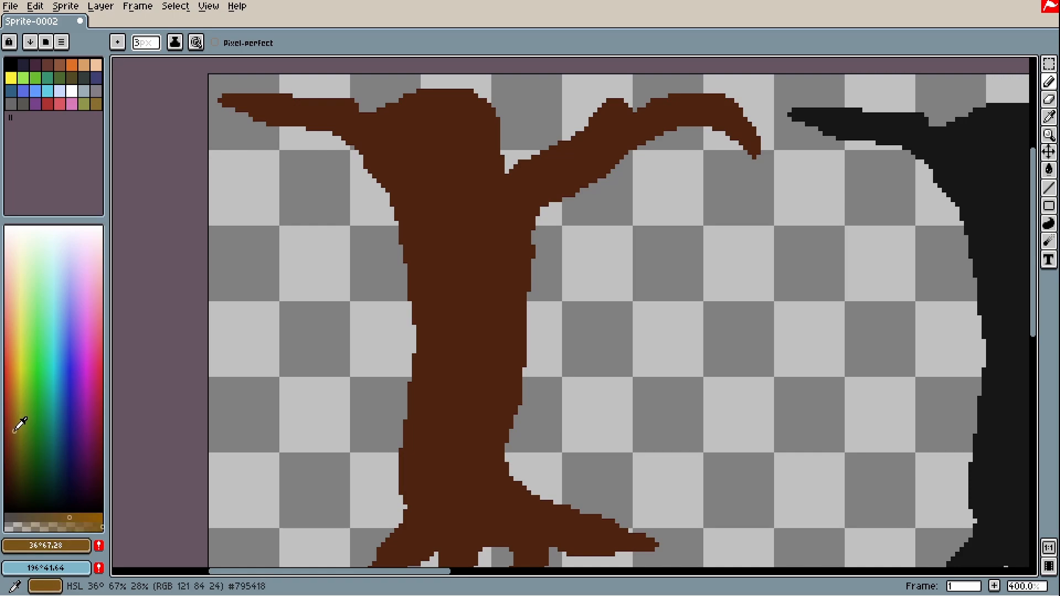
{"action": "left_click", "coordinate": [61, 518]}
{"action": "left_click_drag", "start_coordinate": [415, 215], "coordinate": [444, 198]}
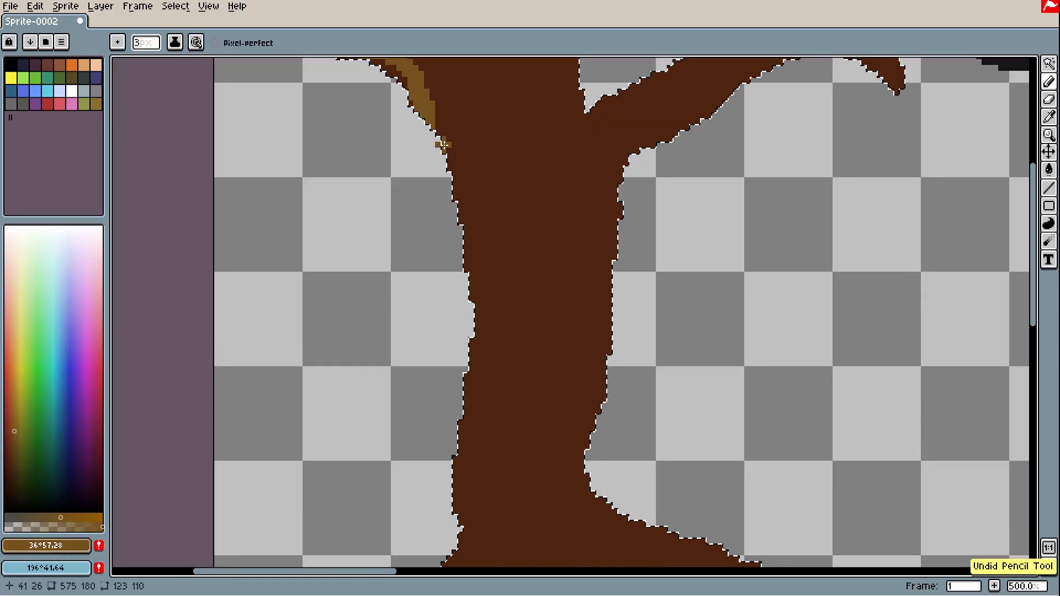
{"action": "left_click_drag", "start_coordinate": [474, 59], "coordinate": [516, 249]}
{"action": "scroll", "coordinate": [549, 189], "scroll_direction": "up", "scroll_amount": 1}
{"action": "mouse_move", "coordinate": [549, 188]}
{"action": "left_mouse_down"}
{"action": "mouse_move", "coordinate": [467, 380]}
{"action": "mouse_move", "coordinate": [467, 309]}
{"action": "left_mouse_up"}
{"action": "left_click_drag", "start_coordinate": [474, 343], "coordinate": [417, 401]}
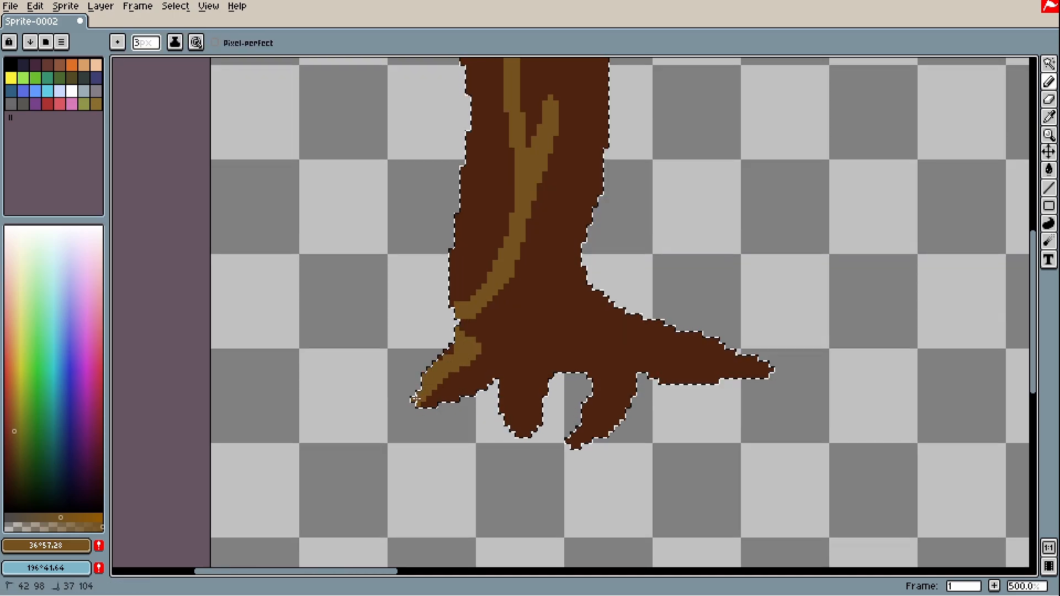
Step: Draw golden-brown highlight strokes on the first tree's middle root and at the base of the right-hand roots
{"action": "scroll", "coordinate": [448, 400], "scroll_direction": "up", "scroll_amount": 1}
{"action": "left_click", "coordinate": [470, 344], "text": "alt"}
{"action": "mouse_move", "coordinate": [527, 344]}
{"action": "left_mouse_down"}
{"action": "mouse_move", "coordinate": [517, 366]}
{"action": "mouse_move", "coordinate": [523, 438]}
{"action": "left_mouse_up"}
{"action": "left_click", "coordinate": [537, 429], "text": "alt"}
{"action": "left_click", "coordinate": [522, 424], "text": "alt"}
{"action": "key", "text": "ctrl+z"}
{"action": "left_click_drag", "start_coordinate": [633, 348], "coordinate": [654, 367]}
{"action": "scroll", "coordinate": [651, 362], "scroll_direction": "down", "scroll_amount": 4}
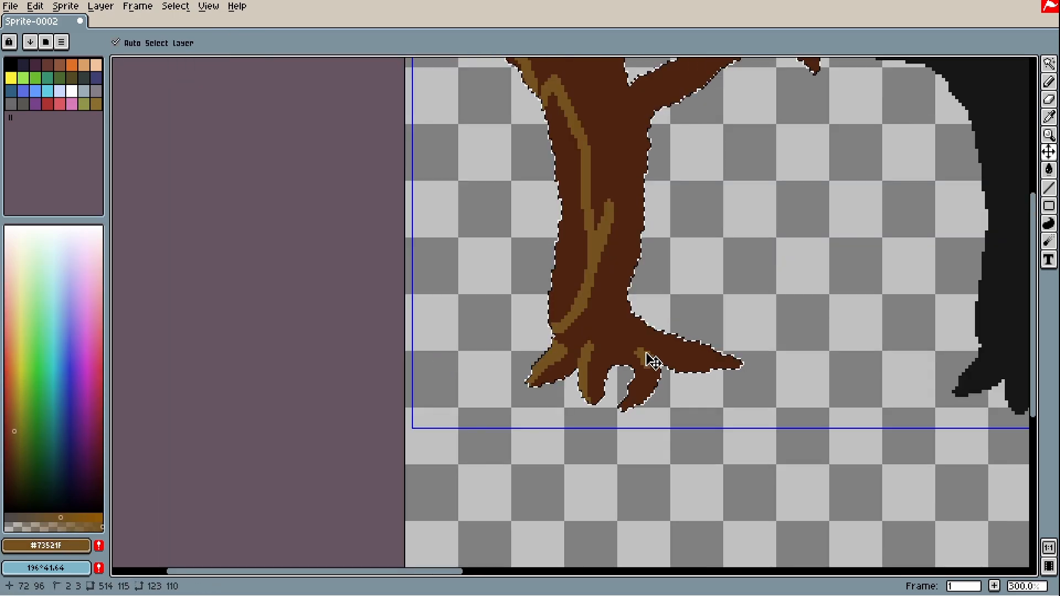
Step: Fill the outlined highlight on the trunk's left side with golden brown and add a highlight patch below the right branch
{"action": "key", "text": "g"}
{"action": "left_click", "coordinate": [597, 265]}
{"action": "left_click_drag", "start_coordinate": [713, 267], "coordinate": [733, 302]}
{"action": "scroll", "coordinate": [637, 275], "scroll_direction": "down", "scroll_amount": 4}
{"action": "scroll", "coordinate": [671, 365], "scroll_direction": "up", "scroll_amount": 4}
Step: Refine the highlight shapes around the left branch and upper trunk with sampled brown tones and a 1 px pencil
{"action": "left_click", "coordinate": [635, 287], "text": "alt"}
{"action": "left_click_drag", "start_coordinate": [623, 271], "coordinate": [612, 278]}
{"action": "scroll", "coordinate": [618, 279], "scroll_direction": "down", "scroll_amount": 4}
{"action": "scroll", "coordinate": [607, 329], "scroll_direction": "up", "scroll_amount": 4}
{"action": "mouse_move", "coordinate": [625, 210]}
{"action": "left_mouse_down"}
{"action": "mouse_move", "coordinate": [575, 246]}
{"action": "mouse_move", "coordinate": [525, 236]}
{"action": "left_mouse_up"}
{"action": "scroll", "coordinate": [611, 309], "scroll_direction": "down", "scroll_amount": 4}
{"action": "scroll", "coordinate": [595, 161], "scroll_direction": "up", "scroll_amount": 4}
{"action": "left_click", "coordinate": [575, 265], "text": "alt"}
{"action": "left_click", "coordinate": [559, 252]}
{"action": "scroll", "coordinate": [565, 243], "scroll_direction": "down", "scroll_amount": 4}
{"action": "scroll", "coordinate": [558, 240], "scroll_direction": "up", "scroll_amount": 4}
Step: Sample dark brown #4d240f and cut thin crevices into the highlights of the left branch and the middle of the trunk
{"action": "left_click", "coordinate": [556, 221], "text": "alt"}
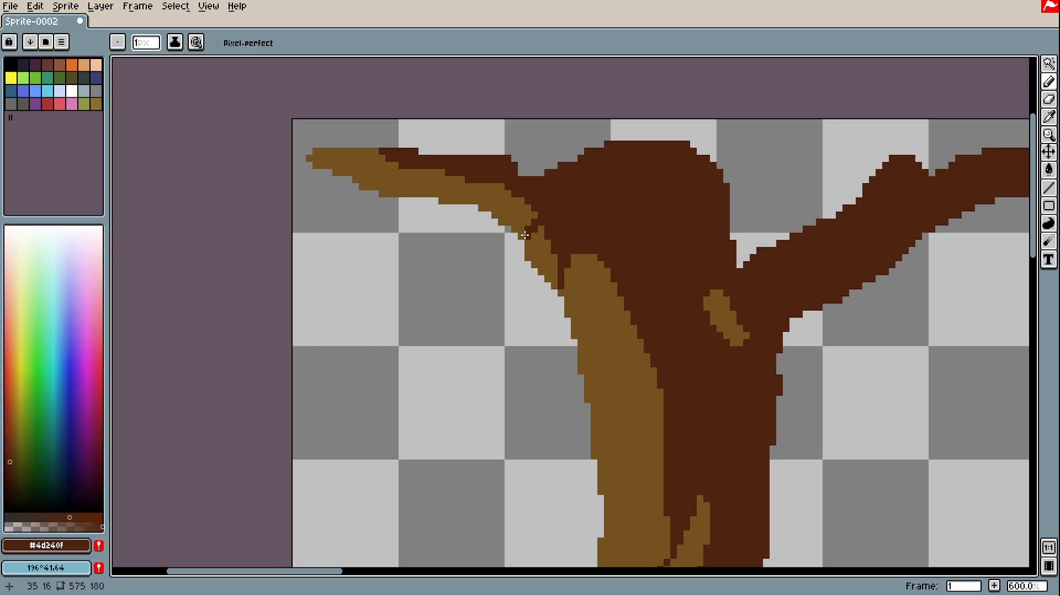
{"action": "scroll", "coordinate": [552, 204], "scroll_direction": "up", "scroll_amount": 1}
{"action": "left_click_drag", "start_coordinate": [503, 196], "coordinate": [481, 211]}
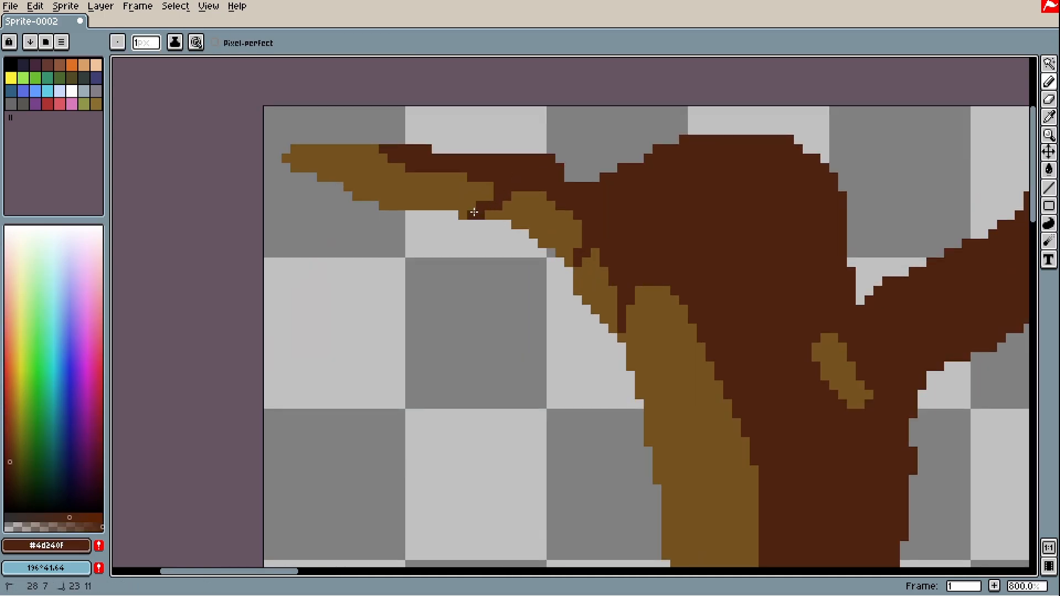
{"action": "scroll", "coordinate": [474, 212], "scroll_direction": "down", "scroll_amount": 5}
{"action": "scroll", "coordinate": [497, 237], "scroll_direction": "up", "scroll_amount": 5}
{"action": "scroll", "coordinate": [542, 299], "scroll_direction": "down", "scroll_amount": 4}
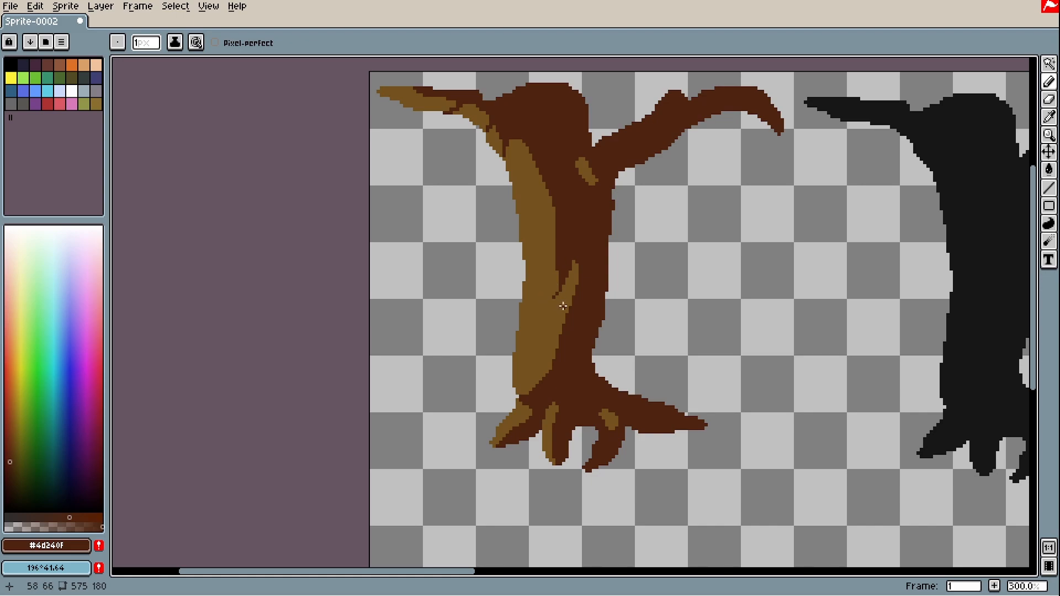
{"action": "left_click_drag", "start_coordinate": [563, 306], "coordinate": [554, 324]}
{"action": "left_click_drag", "start_coordinate": [524, 364], "coordinate": [504, 339]}
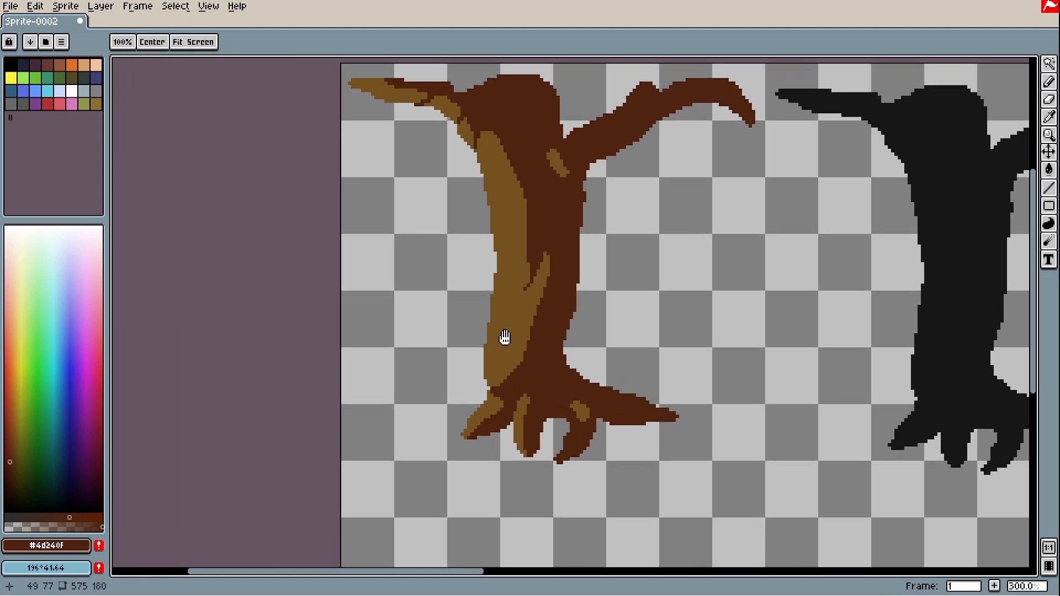
Step: Outline shadows on the right branch, the trunk's right side and its base in dark purple of hue 323°, saturation 76% and lightness 11%
{"action": "left_click", "coordinate": [92, 479]}
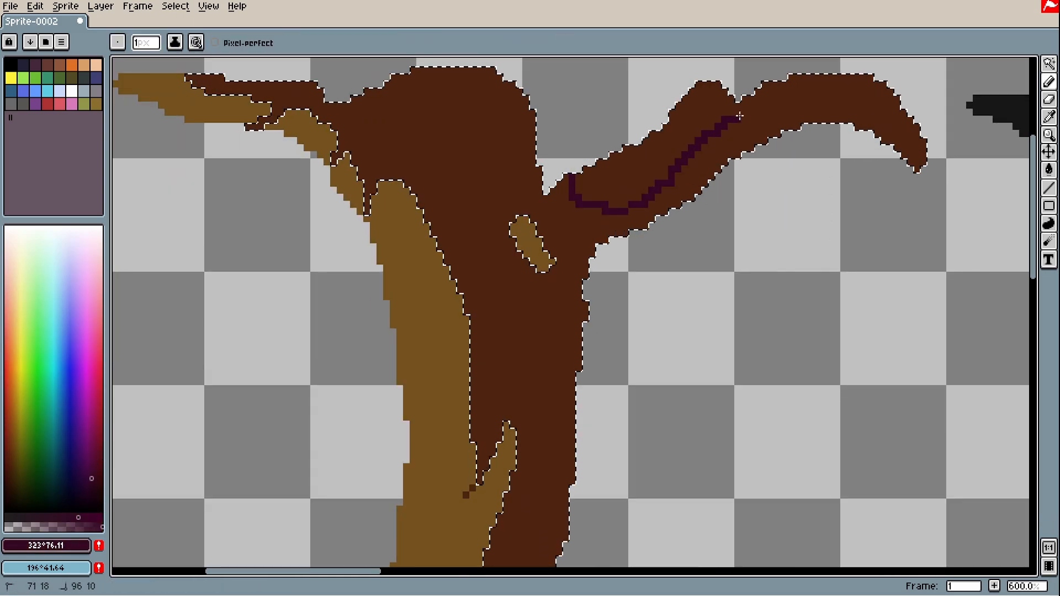
{"action": "scroll", "coordinate": [635, 475], "scroll_direction": "up", "scroll_amount": 3}
{"action": "mouse_move", "coordinate": [636, 475]}
{"action": "left_mouse_down"}
{"action": "mouse_move", "coordinate": [614, 179]}
{"action": "mouse_move", "coordinate": [628, 397]}
{"action": "left_mouse_up"}
{"action": "scroll", "coordinate": [628, 398], "scroll_direction": "down", "scroll_amount": 6}
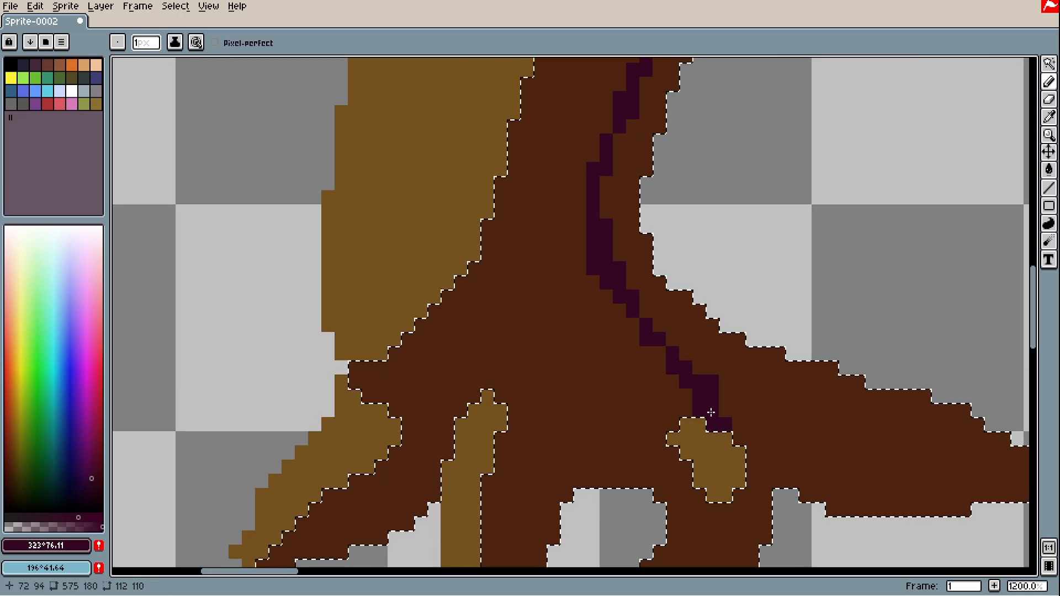
{"action": "scroll", "coordinate": [621, 359], "scroll_direction": "up", "scroll_amount": 6}
{"action": "scroll", "coordinate": [617, 338], "scroll_direction": "down", "scroll_amount": 1}
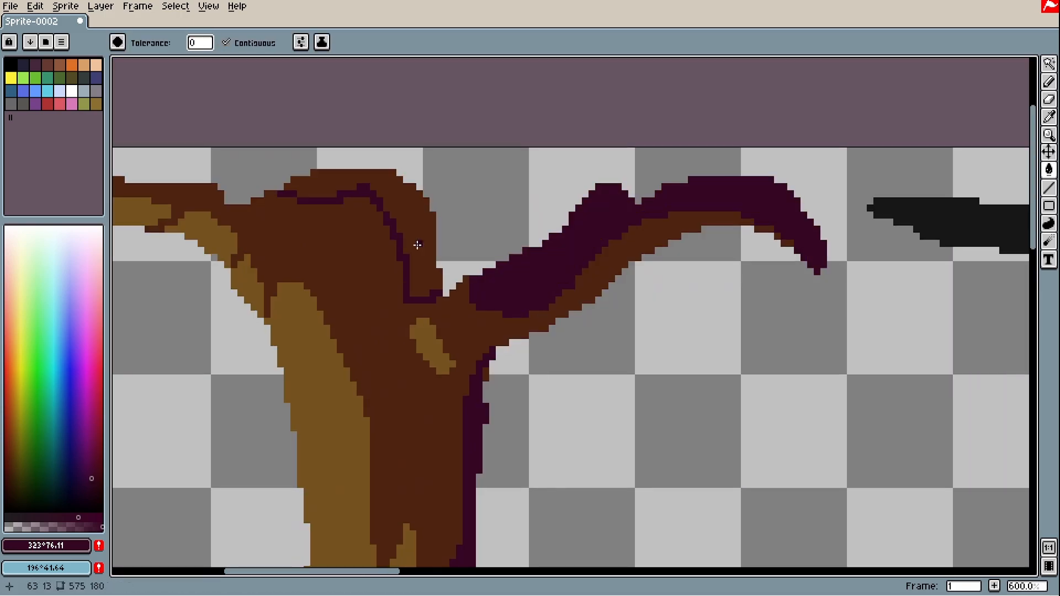
Step: Fill the outlined shadow on the trunk's crown with dark purple and refine its edge with sampled brown and purple pencil pixels
{"action": "left_click", "coordinate": [417, 245]}
{"action": "left_click", "coordinate": [538, 194]}
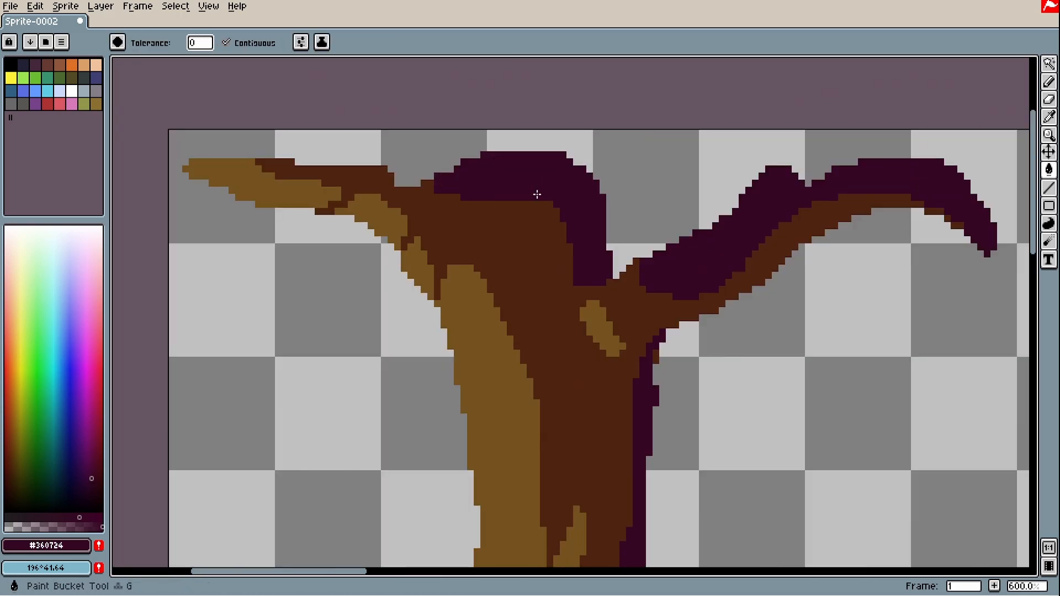
{"action": "scroll", "coordinate": [554, 227], "scroll_direction": "up", "scroll_amount": 2}
{"action": "key", "text": "b"}
{"action": "left_click", "coordinate": [556, 224], "text": "alt"}
{"action": "scroll", "coordinate": [606, 165], "scroll_direction": "down", "scroll_amount": 3}
{"action": "scroll", "coordinate": [604, 216], "scroll_direction": "up", "scroll_amount": 2}
{"action": "left_click_drag", "start_coordinate": [519, 191], "coordinate": [519, 214]}
{"action": "left_click", "coordinate": [523, 214], "text": "alt"}
{"action": "scroll", "coordinate": [519, 215], "scroll_direction": "down", "scroll_amount": 5}
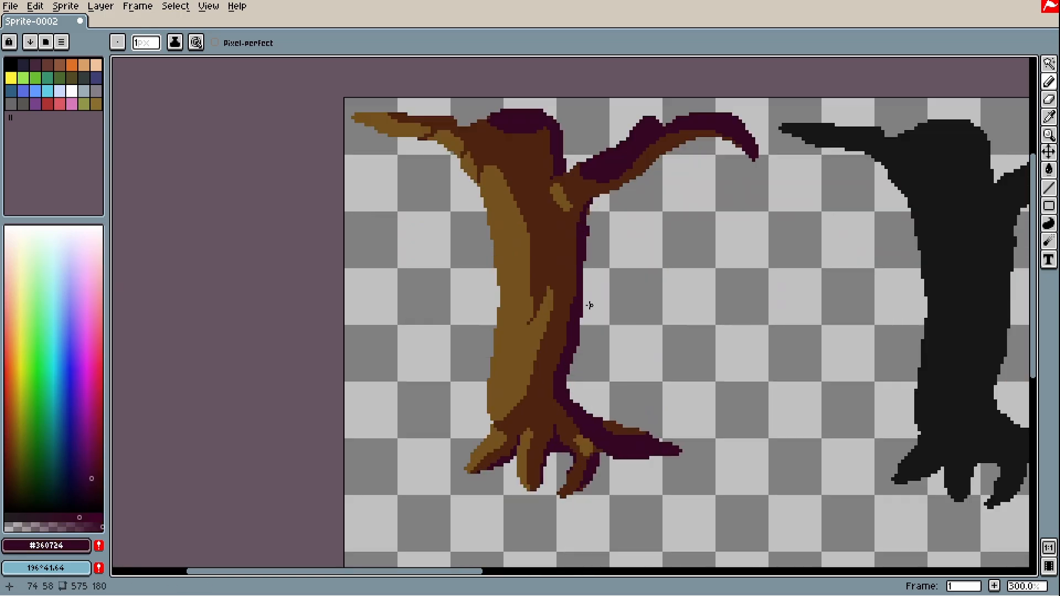
Step: Extend the dark purple #360724 shadows in the gaps between the first tree's roots with the 1 px pencil
{"action": "scroll", "coordinate": [509, 272], "scroll_direction": "up", "scroll_amount": 5}
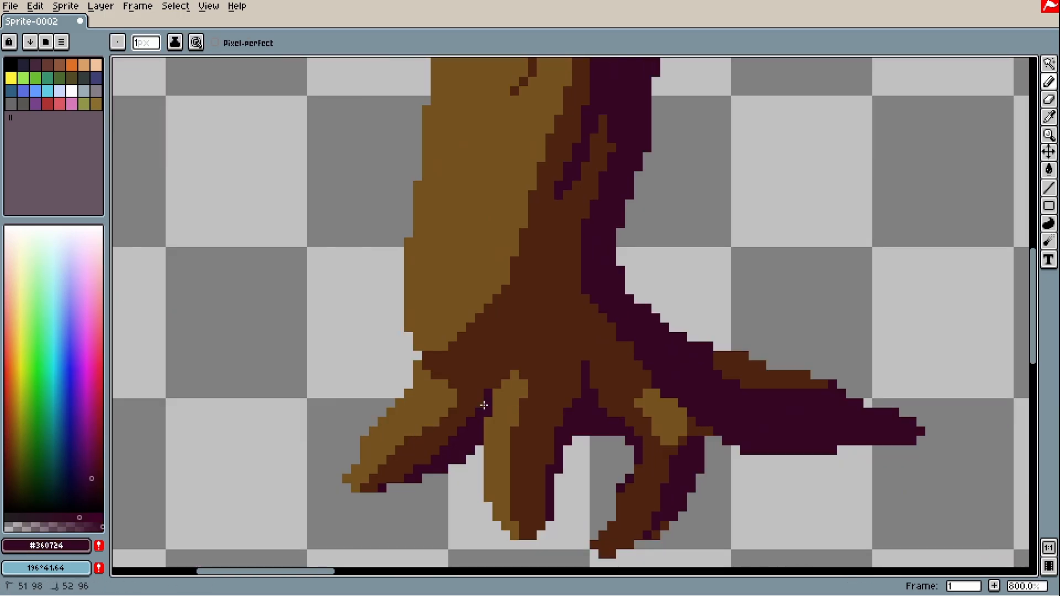
{"action": "left_click_drag", "start_coordinate": [578, 370], "coordinate": [549, 459]}
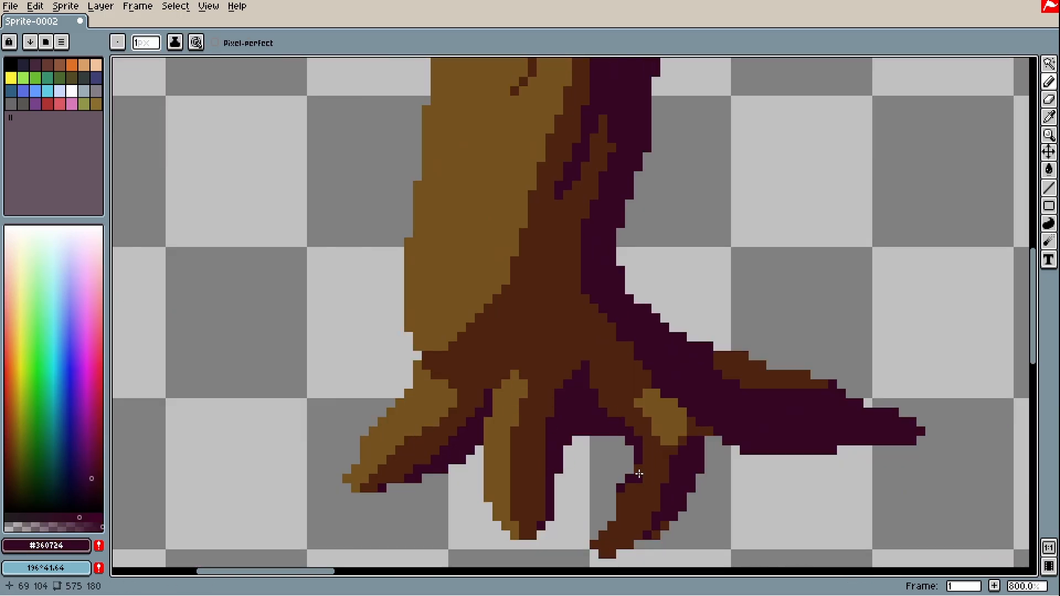
{"action": "scroll", "coordinate": [553, 419], "scroll_direction": "down", "scroll_amount": 4}
{"action": "scroll", "coordinate": [725, 294], "scroll_direction": "up", "scroll_amount": 5}
{"action": "scroll", "coordinate": [539, 204], "scroll_direction": "down", "scroll_amount": 5}
{"action": "left_click_drag", "start_coordinate": [626, 255], "coordinate": [628, 258]}
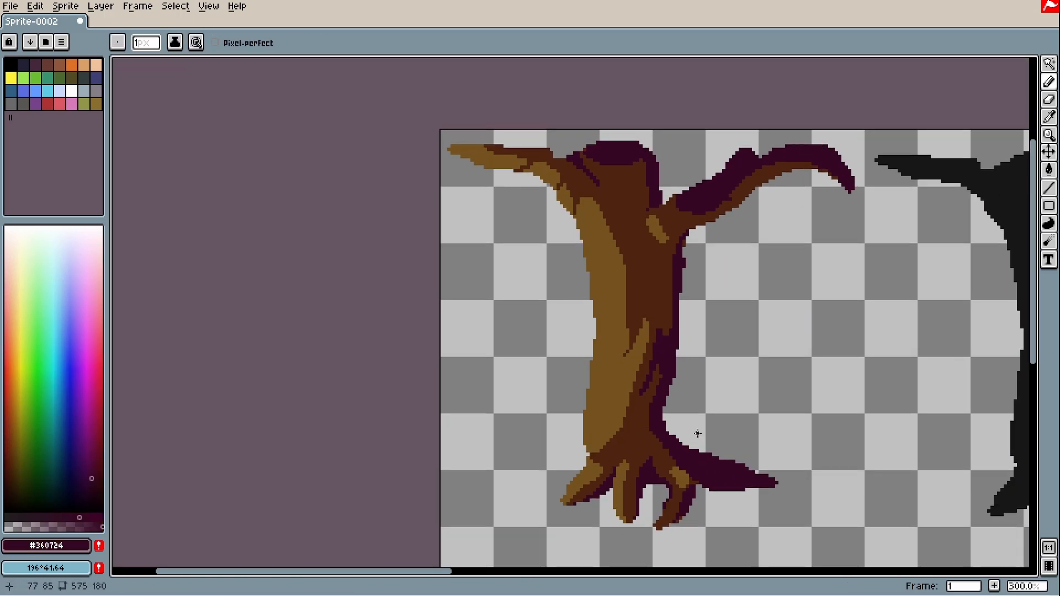
{"action": "scroll", "coordinate": [698, 355], "scroll_direction": "down", "scroll_amount": 1}
{"action": "scroll", "coordinate": [655, 218], "scroll_direction": "up", "scroll_amount": 3}
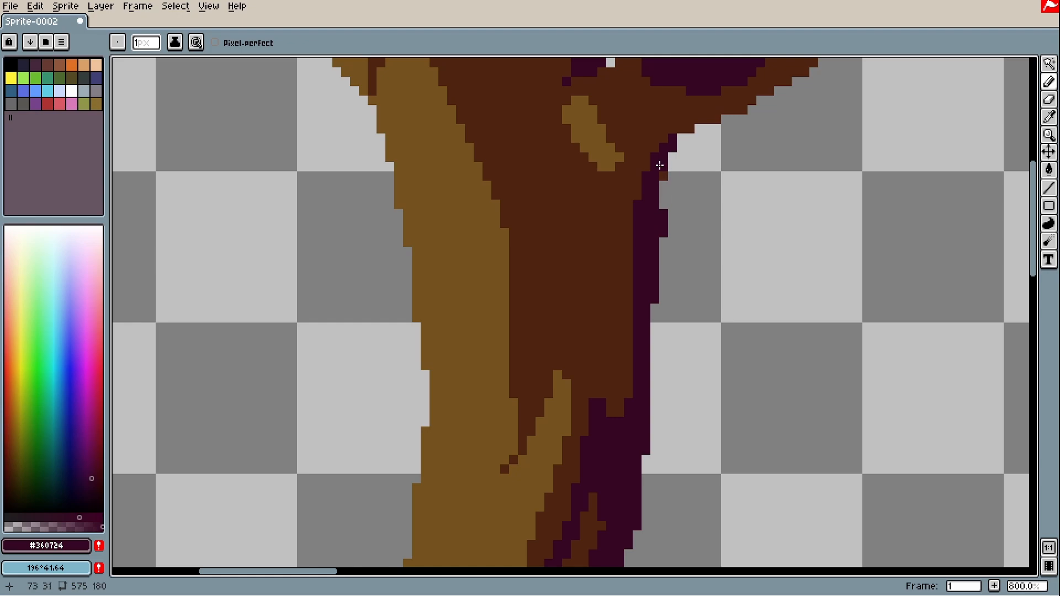
Step: Mix pale yellow #bcaf50 from the trunk's golden brown and paint bright highlights down the left side of the first tree's trunk
{"action": "scroll", "coordinate": [682, 158], "scroll_direction": "down", "scroll_amount": 3}
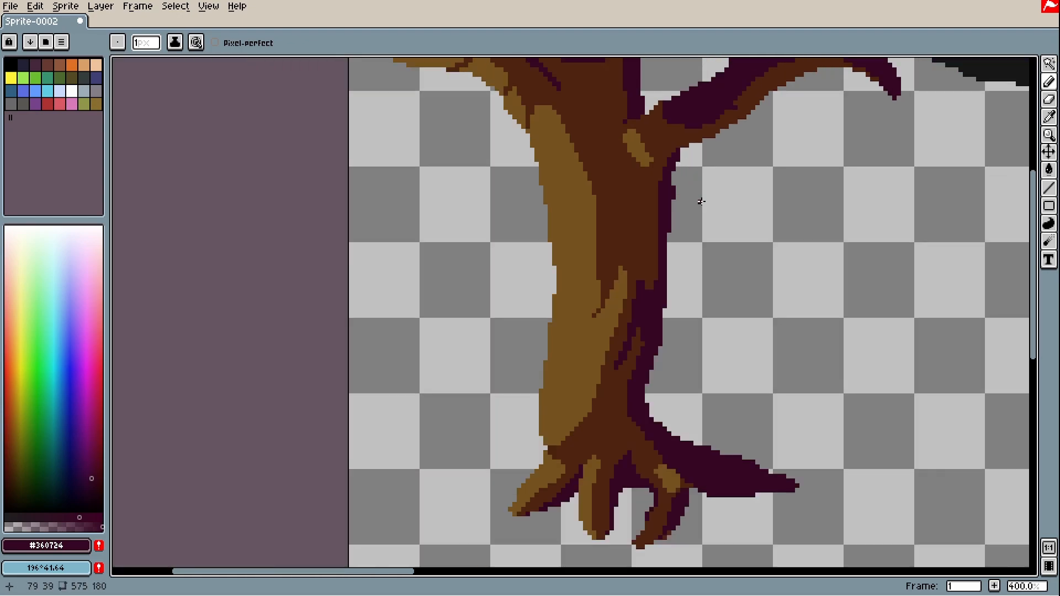
{"action": "scroll", "coordinate": [713, 438], "scroll_direction": "up", "scroll_amount": 3}
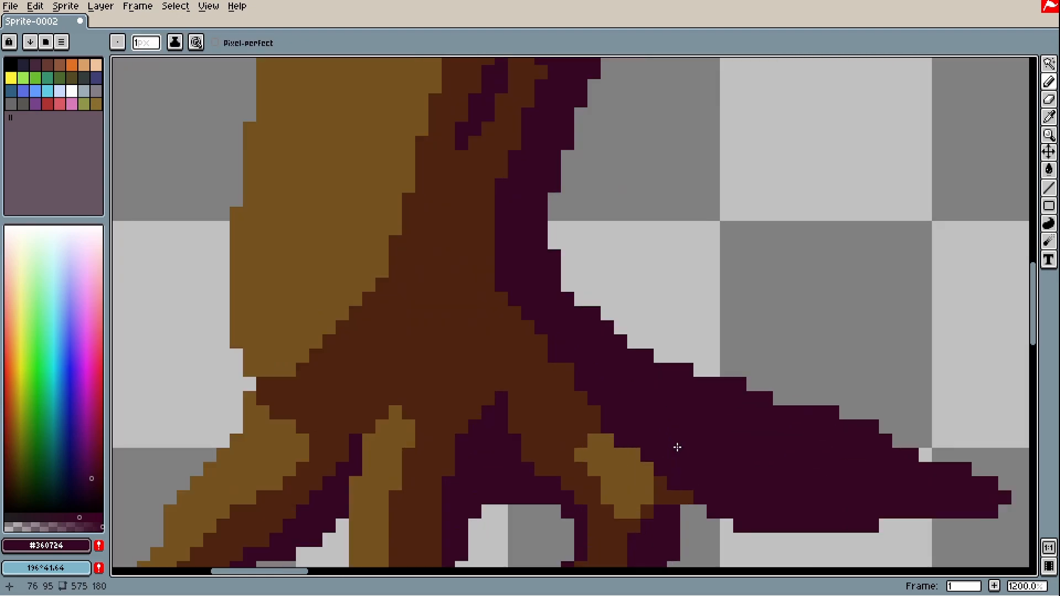
{"action": "scroll", "coordinate": [726, 490], "scroll_direction": "down", "scroll_amount": 6}
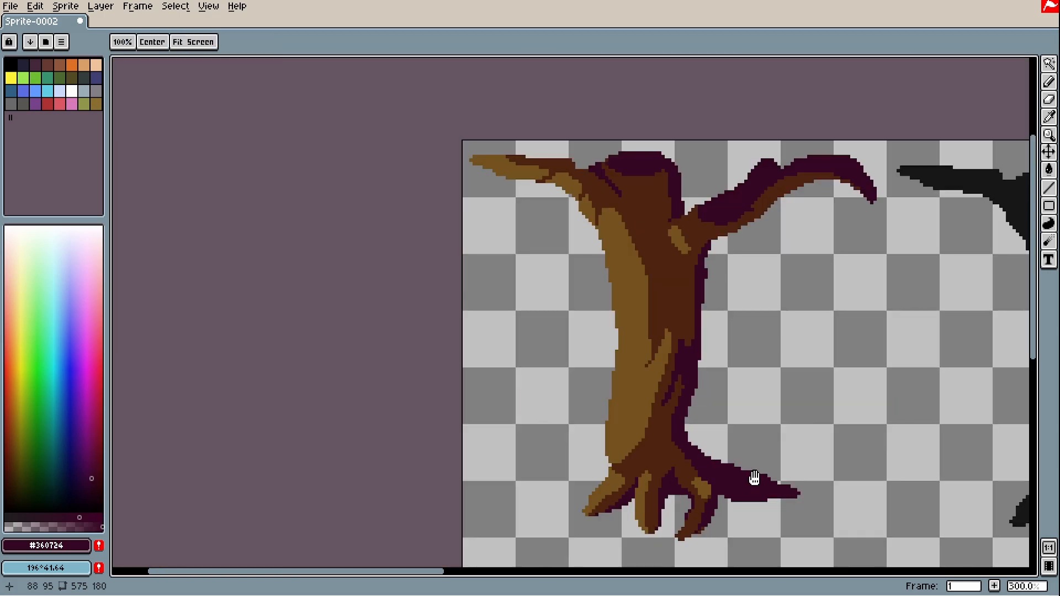
{"action": "left_click_drag", "start_coordinate": [755, 481], "coordinate": [689, 476]}
{"action": "scroll", "coordinate": [564, 340], "scroll_direction": "up", "scroll_amount": 2}
{"action": "left_click", "coordinate": [564, 339], "text": "alt"}
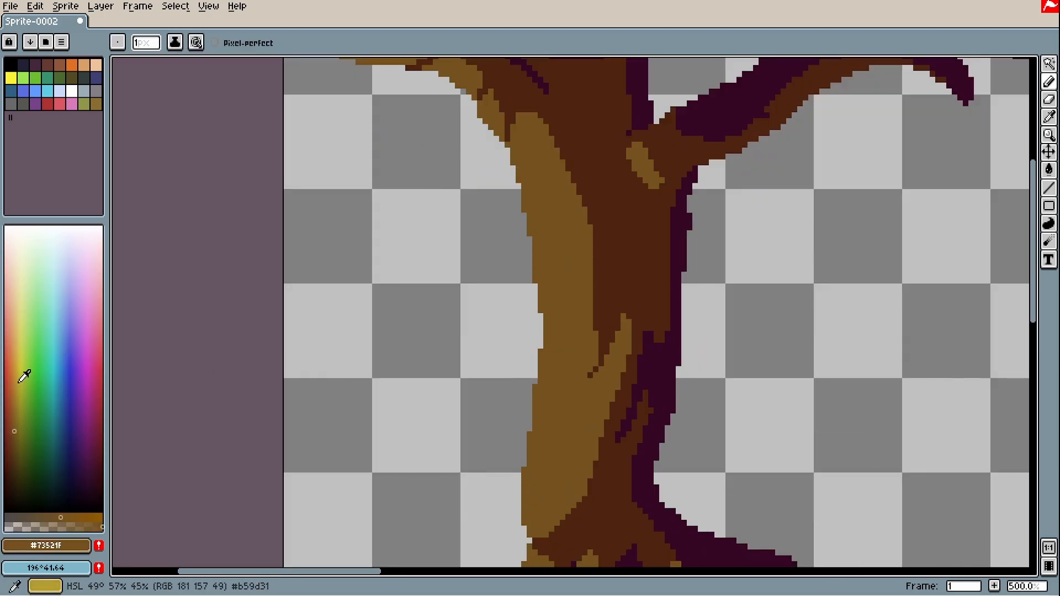
{"action": "left_click_drag", "start_coordinate": [18, 379], "coordinate": [19, 363]}
{"action": "left_click", "coordinate": [70, 518]}
{"action": "scroll", "coordinate": [539, 263], "scroll_direction": "up", "scroll_amount": 2}
{"action": "mouse_move", "coordinate": [523, 101]}
{"action": "left_mouse_down"}
{"action": "mouse_move", "coordinate": [565, 467]}
{"action": "mouse_move", "coordinate": [523, 104]}
{"action": "left_mouse_up"}
{"action": "scroll", "coordinate": [572, 400], "scroll_direction": "down", "scroll_amount": 1}
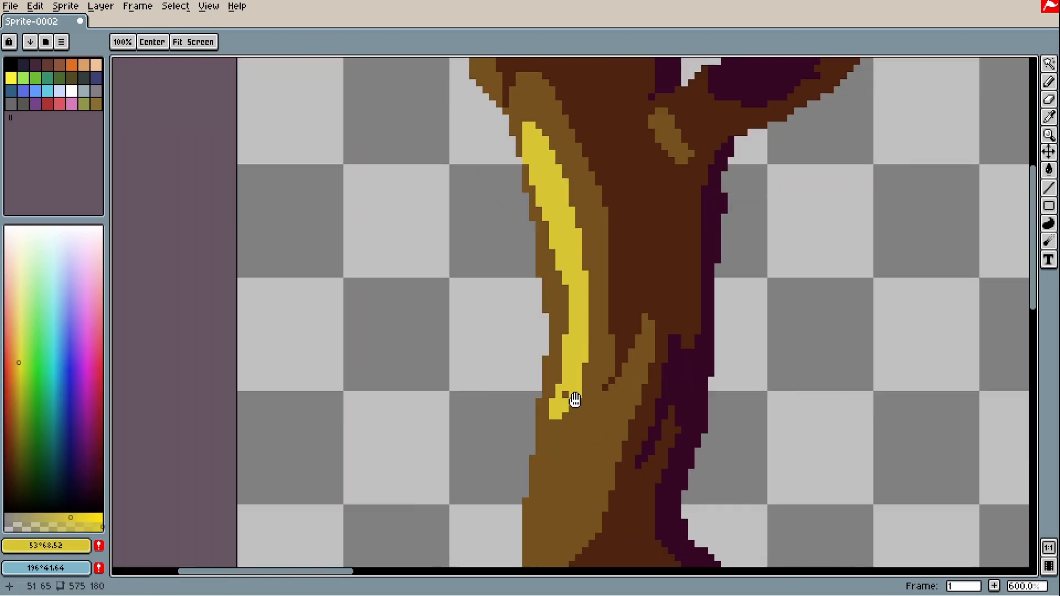
{"action": "scroll", "coordinate": [573, 400], "scroll_direction": "up", "scroll_amount": 2}
{"action": "left_click_drag", "start_coordinate": [748, 254], "coordinate": [559, 449]}
{"action": "left_click_drag", "start_coordinate": [639, 354], "coordinate": [564, 395]}
Step: Sample golden brown #73521f and cut thin breaks into the pale yellow highlights on the lower trunk
{"action": "scroll", "coordinate": [563, 396], "scroll_direction": "down", "scroll_amount": 2}
{"action": "left_click", "coordinate": [506, 368], "text": "alt"}
{"action": "left_click_drag", "start_coordinate": [509, 371], "coordinate": [514, 406]}
{"action": "scroll", "coordinate": [514, 406], "scroll_direction": "down", "scroll_amount": 1}
{"action": "scroll", "coordinate": [508, 481], "scroll_direction": "up", "scroll_amount": 2}
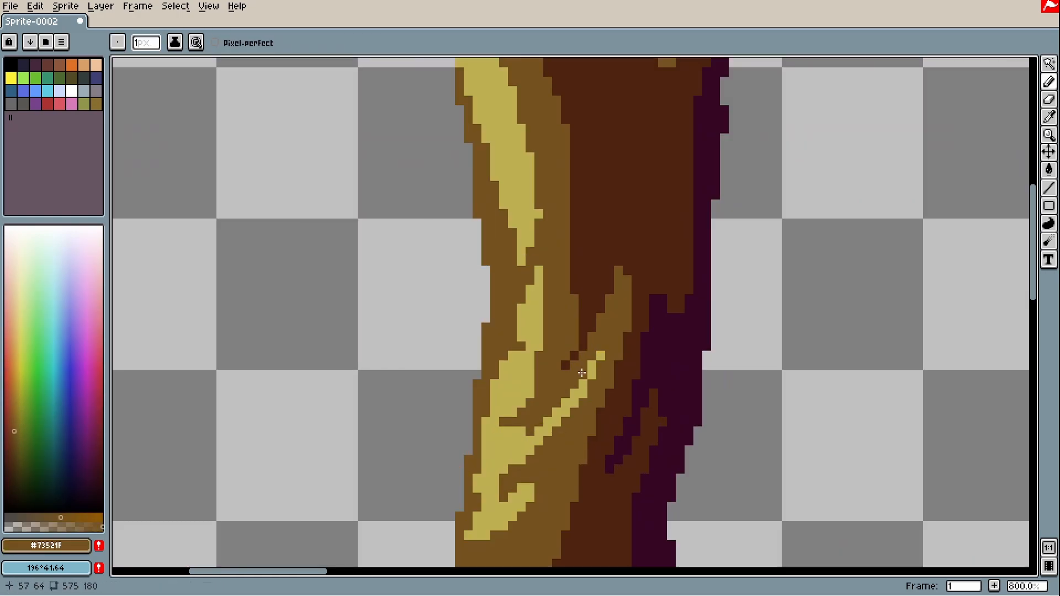
{"action": "scroll", "coordinate": [583, 383], "scroll_direction": "up", "scroll_amount": 1}
{"action": "left_click_drag", "start_coordinate": [611, 359], "coordinate": [514, 382]}
Step: Sample pale yellow #bcaf50 and add small highlights to the trunk's knot and the knob of the right curved root
{"action": "scroll", "coordinate": [530, 442], "scroll_direction": "down", "scroll_amount": 1}
{"action": "left_click", "coordinate": [522, 275], "text": "alt"}
{"action": "scroll", "coordinate": [696, 283], "scroll_direction": "up", "scroll_amount": 1}
{"action": "left_click_drag", "start_coordinate": [592, 226], "coordinate": [605, 255]}
{"action": "scroll", "coordinate": [638, 287], "scroll_direction": "down", "scroll_amount": 5}
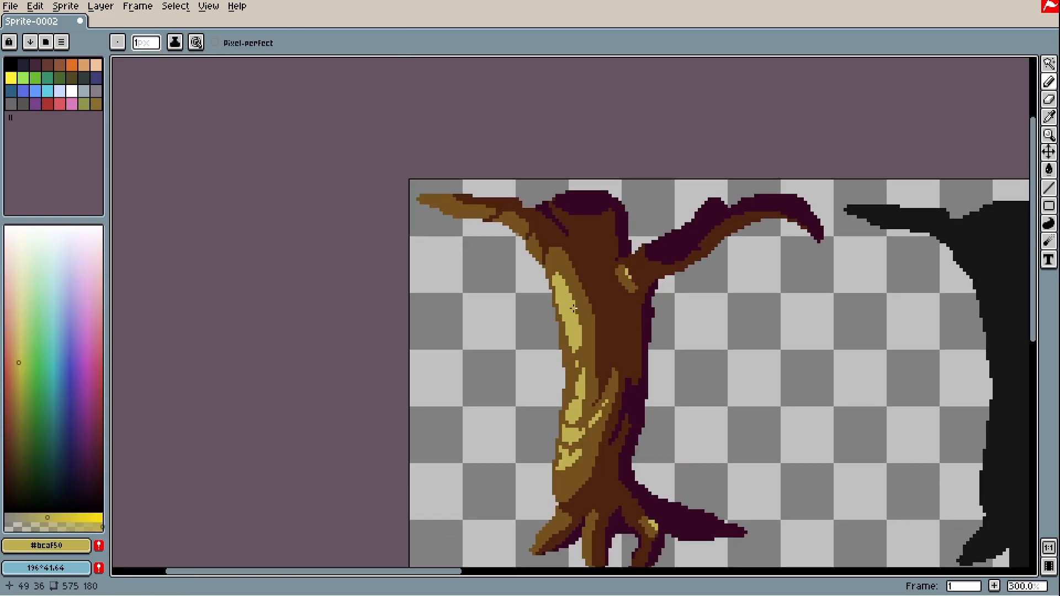
Step: Paint pale yellow #bcaf50 highlights along the underside and tip of the first tree's left branch
{"action": "scroll", "coordinate": [500, 218], "scroll_direction": "up", "scroll_amount": 5}
{"action": "left_click_drag", "start_coordinate": [647, 421], "coordinate": [620, 386]}
{"action": "left_click_drag", "start_coordinate": [554, 288], "coordinate": [527, 270]}
{"action": "scroll", "coordinate": [331, 204], "scroll_direction": "up", "scroll_amount": 2}
{"action": "left_click_drag", "start_coordinate": [271, 216], "coordinate": [459, 304]}
{"action": "left_click", "coordinate": [525, 277], "text": "alt"}
{"action": "scroll", "coordinate": [527, 262], "scroll_direction": "down", "scroll_amount": 7}
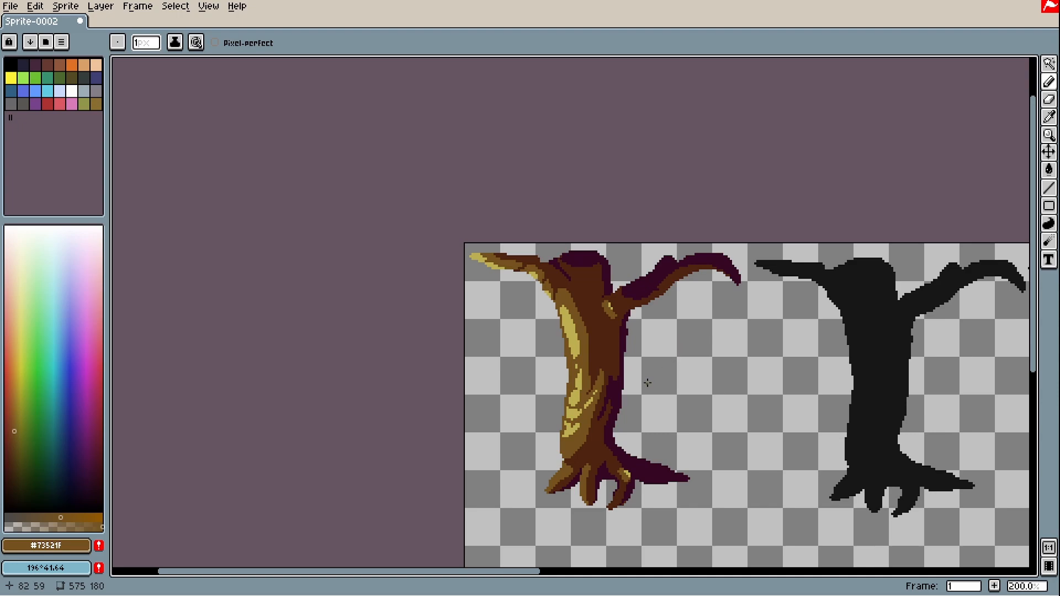
Step: Sample dark purple #360724 and draw thin shadow cracks in the right half of the first tree's trunk and above its roots
{"action": "scroll", "coordinate": [608, 403], "scroll_direction": "up", "scroll_amount": 3}
{"action": "scroll", "coordinate": [568, 420], "scroll_direction": "up", "scroll_amount": 2}
{"action": "left_click", "coordinate": [565, 417], "text": "alt"}
{"action": "scroll", "coordinate": [511, 234], "scroll_direction": "down", "scroll_amount": 2}
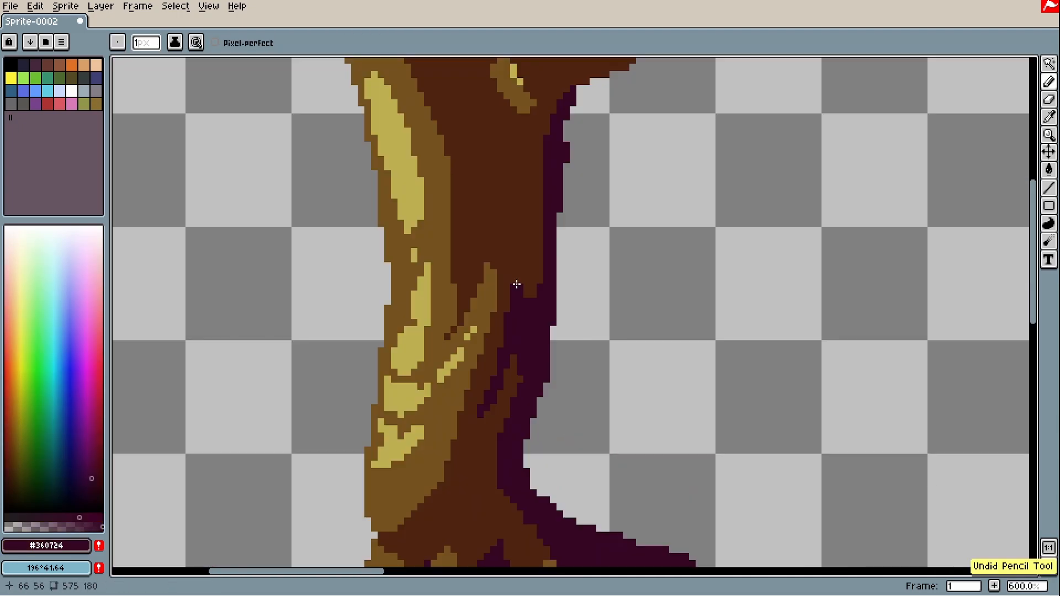
{"action": "scroll", "coordinate": [516, 285], "scroll_direction": "down", "scroll_amount": 4}
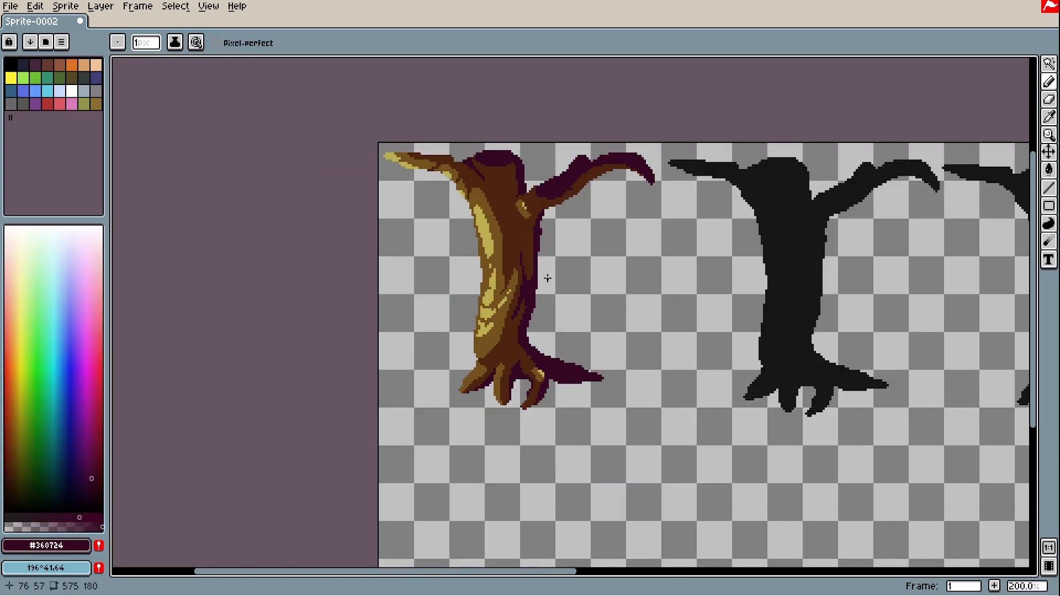
{"action": "scroll", "coordinate": [526, 340], "scroll_direction": "up", "scroll_amount": 5}
{"action": "mouse_move", "coordinate": [497, 352]}
{"action": "left_mouse_down"}
{"action": "mouse_move", "coordinate": [479, 381]}
{"action": "mouse_move", "coordinate": [436, 399]}
{"action": "left_mouse_up"}
{"action": "scroll", "coordinate": [486, 376], "scroll_direction": "down", "scroll_amount": 3}
{"action": "scroll", "coordinate": [487, 376], "scroll_direction": "up", "scroll_amount": 4}
{"action": "scroll", "coordinate": [481, 382], "scroll_direction": "up", "scroll_amount": 1}
{"action": "left_click", "coordinate": [480, 311], "text": "alt"}
{"action": "scroll", "coordinate": [480, 376], "scroll_direction": "down", "scroll_amount": 6}
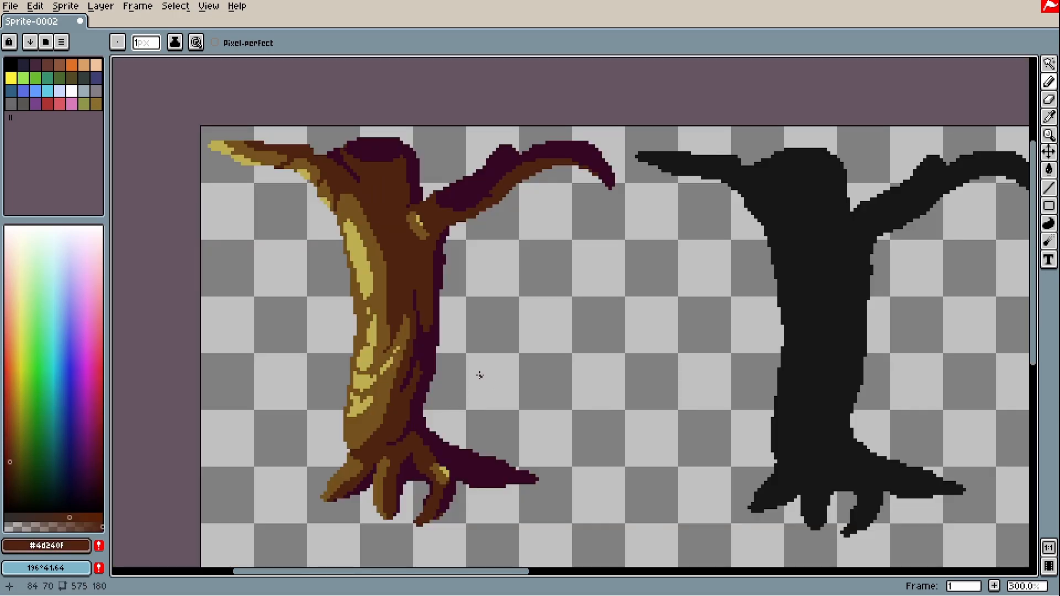
Step: Sample the first tree's tones #bcaf50, #73521f, #4d240f and dark purple, finishing on pale yellow #bcaf50
{"action": "left_click_drag", "start_coordinate": [489, 368], "coordinate": [471, 363]}
{"action": "left_click_drag", "start_coordinate": [551, 359], "coordinate": [374, 322]}
{"action": "mouse_move", "coordinate": [606, 270]}
{"action": "left_mouse_down"}
{"action": "mouse_move", "coordinate": [625, 267]}
{"action": "mouse_move", "coordinate": [600, 262]}
{"action": "left_mouse_up"}
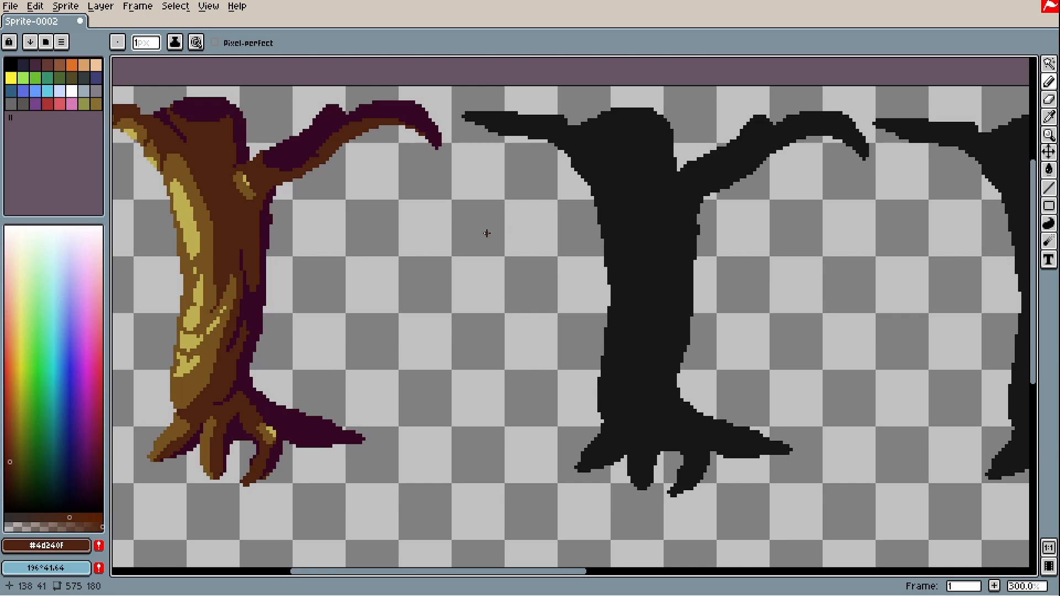
{"action": "key", "text": "alt"}
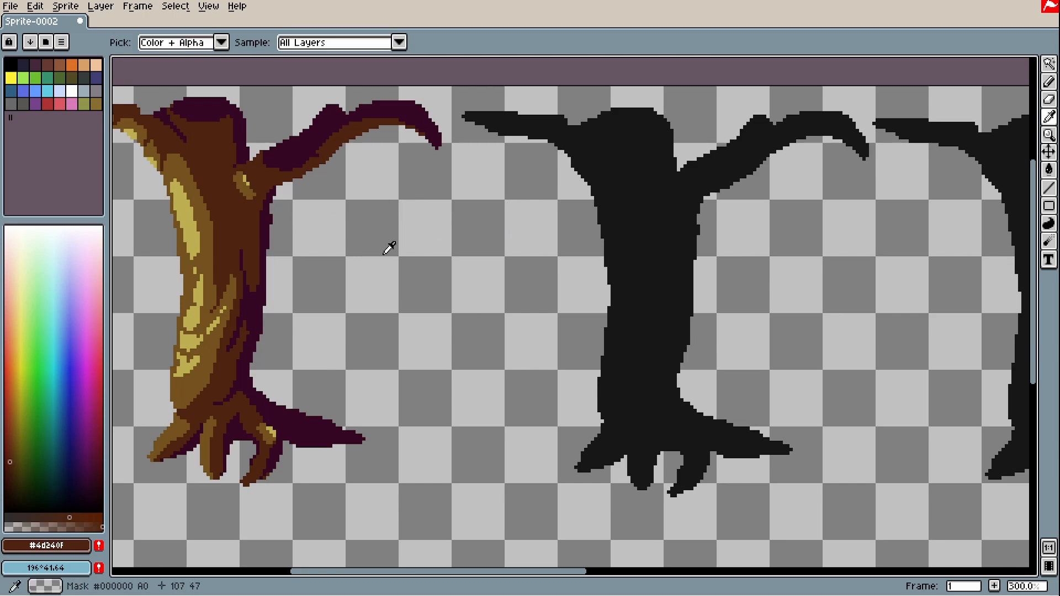
{"action": "left_click", "coordinate": [200, 216]}
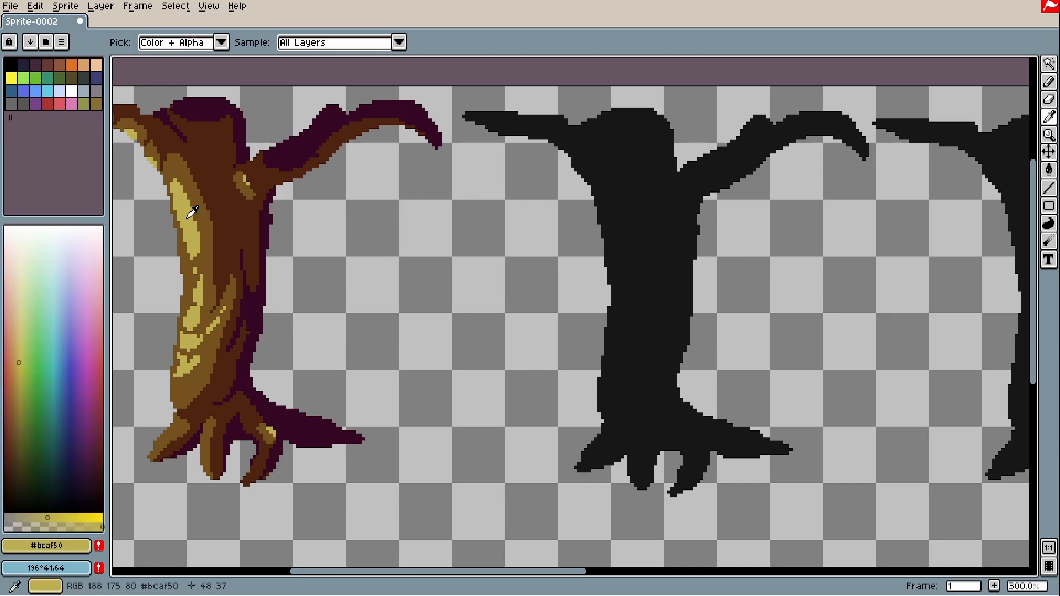
{"action": "key", "text": "alt"}
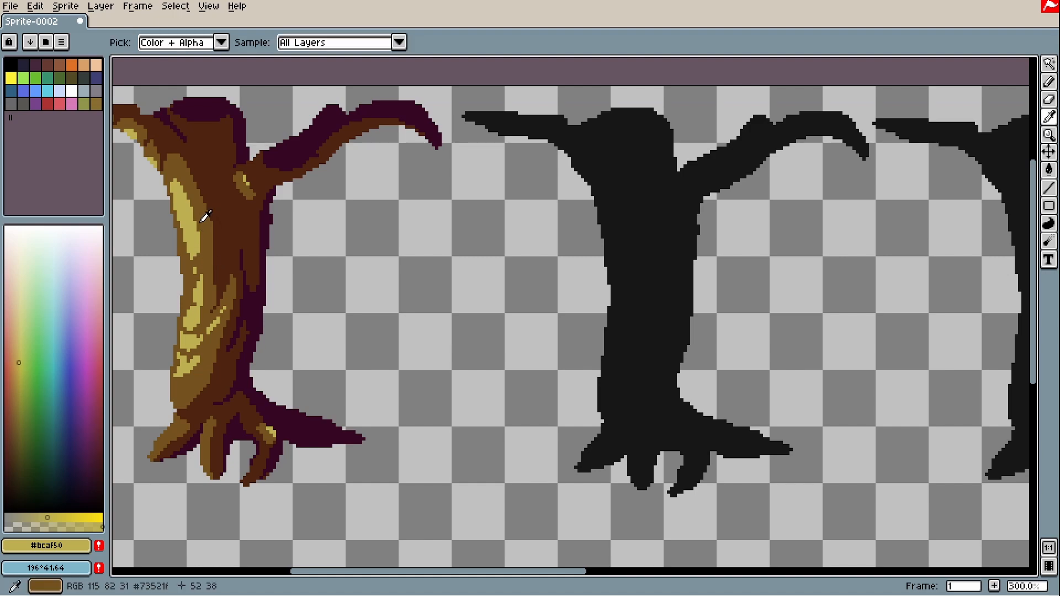
{"action": "left_click", "coordinate": [208, 216]}
{"action": "left_click", "coordinate": [272, 172], "text": "alt"}
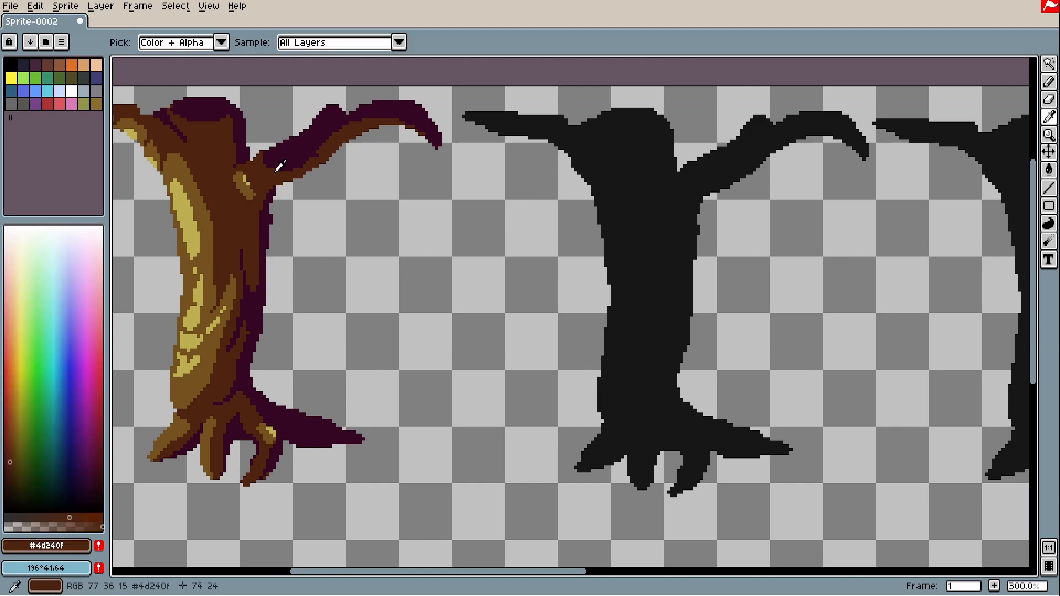
{"action": "left_click", "coordinate": [297, 161], "text": "alt"}
{"action": "left_click", "coordinate": [192, 217], "text": "alt"}
Step: Outline a large pale yellow highlight down the second tree's trunk to its left root, with a pointed spur at mid-height
{"action": "scroll", "coordinate": [667, 233], "scroll_direction": "up", "scroll_amount": 1}
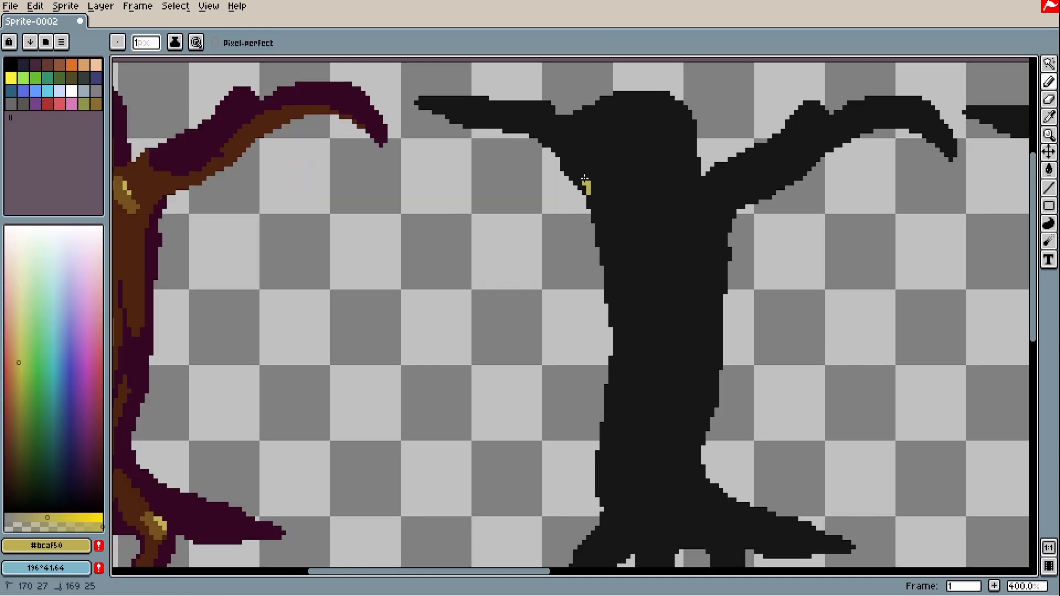
{"action": "mouse_move", "coordinate": [582, 185]}
{"action": "left_mouse_down"}
{"action": "mouse_move", "coordinate": [600, 155]}
{"action": "mouse_move", "coordinate": [630, 213]}
{"action": "mouse_move", "coordinate": [625, 188]}
{"action": "mouse_move", "coordinate": [645, 358]}
{"action": "left_mouse_up"}
{"action": "mouse_move", "coordinate": [642, 301]}
{"action": "left_mouse_down"}
{"action": "mouse_move", "coordinate": [676, 247]}
{"action": "mouse_move", "coordinate": [645, 365]}
{"action": "mouse_move", "coordinate": [645, 268]}
{"action": "mouse_move", "coordinate": [649, 349]}
{"action": "left_mouse_up"}
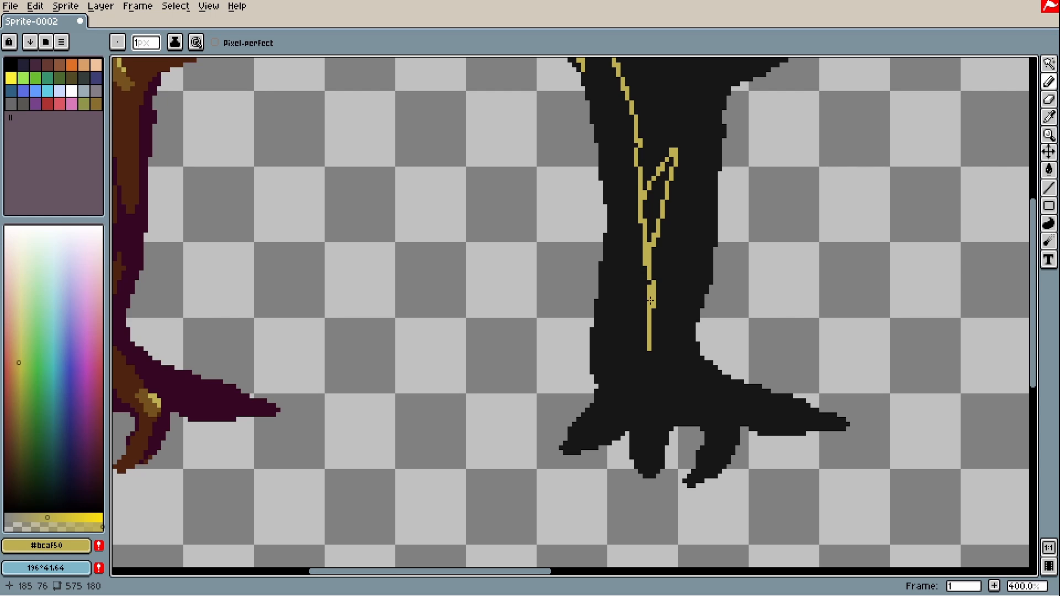
{"action": "key", "text": "ctrl+z"}
{"action": "left_click_drag", "start_coordinate": [654, 306], "coordinate": [615, 408]}
{"action": "key", "text": "ctrl+z"}
{"action": "mouse_move", "coordinate": [614, 408]}
{"action": "left_mouse_down"}
{"action": "mouse_move", "coordinate": [592, 443]}
{"action": "mouse_move", "coordinate": [600, 436]}
{"action": "mouse_move", "coordinate": [570, 452]}
{"action": "left_mouse_up"}
Step: Complete the trunk highlight's outline and fill its enclosed areas with #bcaf50 using the Paint Bucket
{"action": "scroll", "coordinate": [621, 392], "scroll_direction": "down", "scroll_amount": 1}
{"action": "left_click_drag", "start_coordinate": [610, 304], "coordinate": [614, 350]}
{"action": "key", "text": "g"}
{"action": "left_click", "coordinate": [615, 345]}
{"action": "left_click", "coordinate": [650, 300]}
Step: Paint a small #bcaf50 highlight with the pencil where the second tree's left branch meets the trunk
{"action": "scroll", "coordinate": [592, 243], "scroll_direction": "up", "scroll_amount": 3}
{"action": "key", "text": "b"}
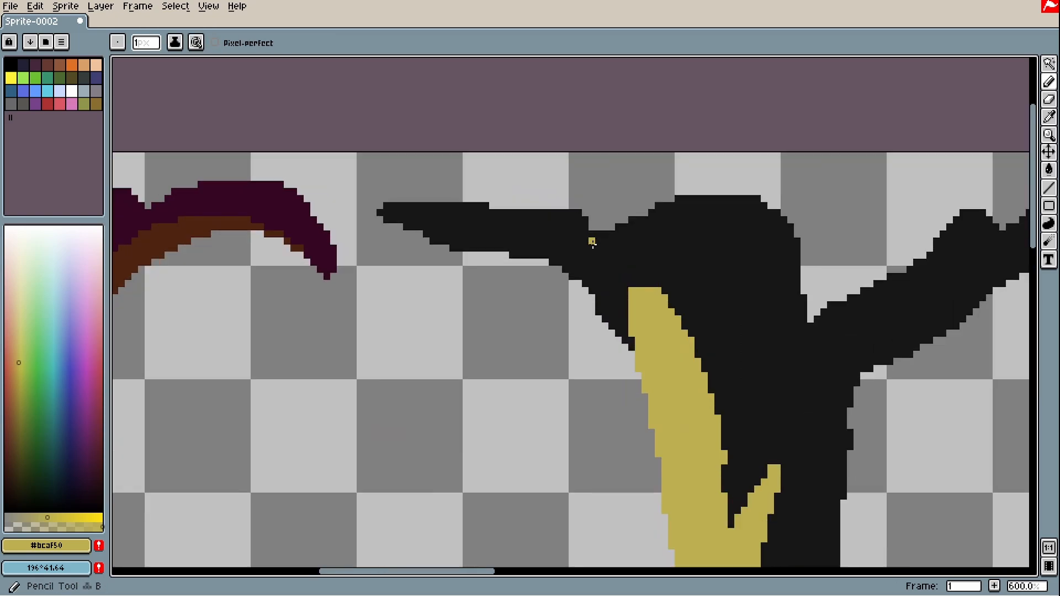
{"action": "scroll", "coordinate": [631, 343], "scroll_direction": "up", "scroll_amount": 1}
{"action": "left_click", "coordinate": [593, 303]}
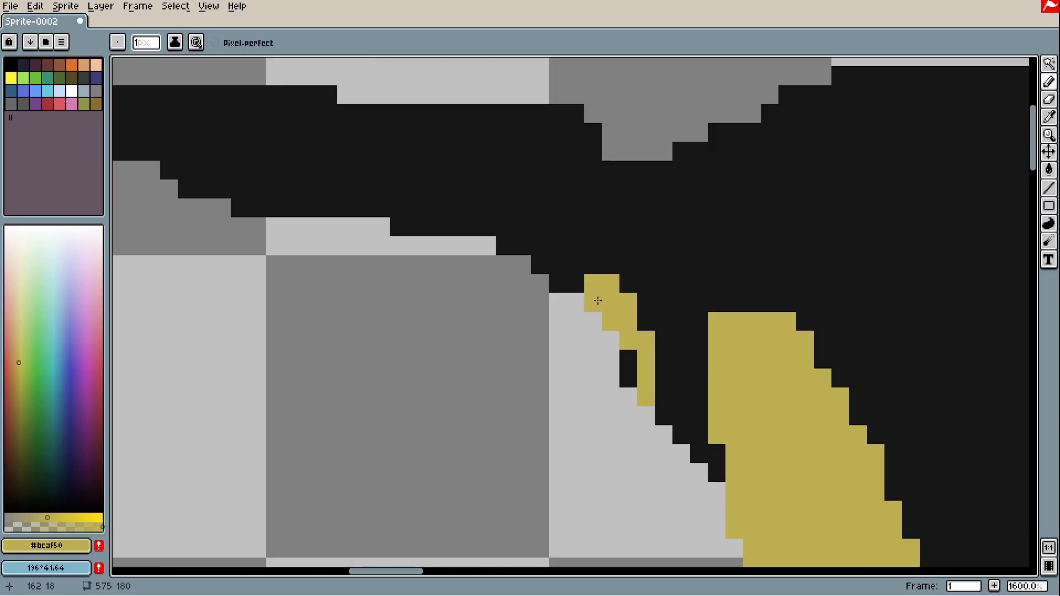
{"action": "left_click", "coordinate": [629, 359]}
{"action": "left_click", "coordinate": [629, 379]}
{"action": "left_click", "coordinate": [576, 283]}
{"action": "scroll", "coordinate": [609, 301], "scroll_direction": "down", "scroll_amount": 5}
{"action": "scroll", "coordinate": [609, 301], "scroll_direction": "up", "scroll_amount": 4}
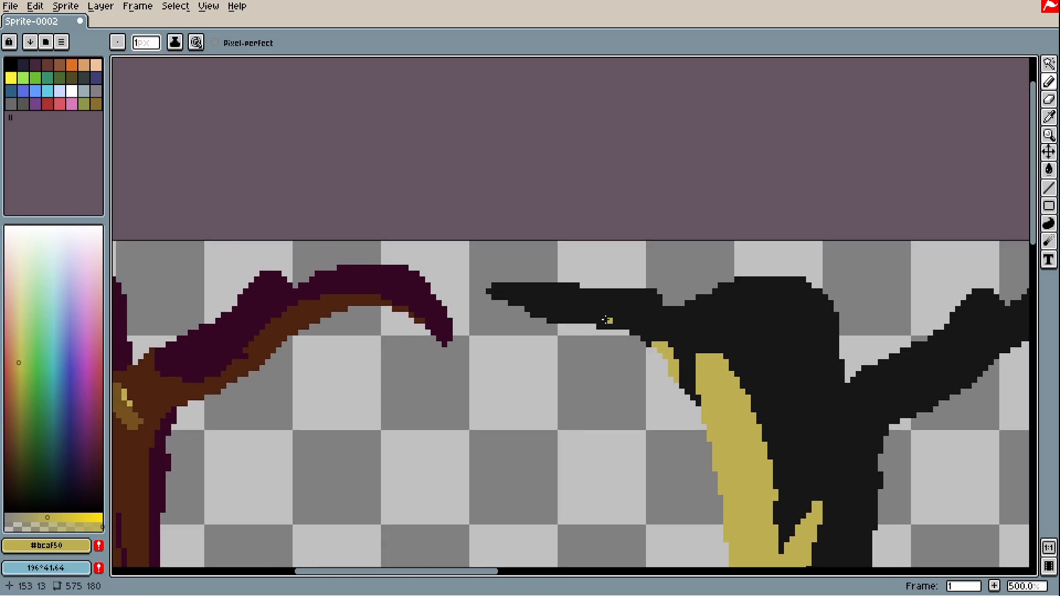
Step: Paint #bcaf50 highlights along the middle and tip of the second tree's left branch, reshaping the tip's edge with the sampled silhouette colour
{"action": "mouse_move", "coordinate": [651, 343]}
{"action": "left_mouse_down"}
{"action": "mouse_move", "coordinate": [572, 302]}
{"action": "mouse_move", "coordinate": [547, 276]}
{"action": "mouse_move", "coordinate": [637, 344]}
{"action": "mouse_move", "coordinate": [590, 335]}
{"action": "mouse_move", "coordinate": [599, 338]}
{"action": "mouse_move", "coordinate": [543, 295]}
{"action": "left_mouse_up"}
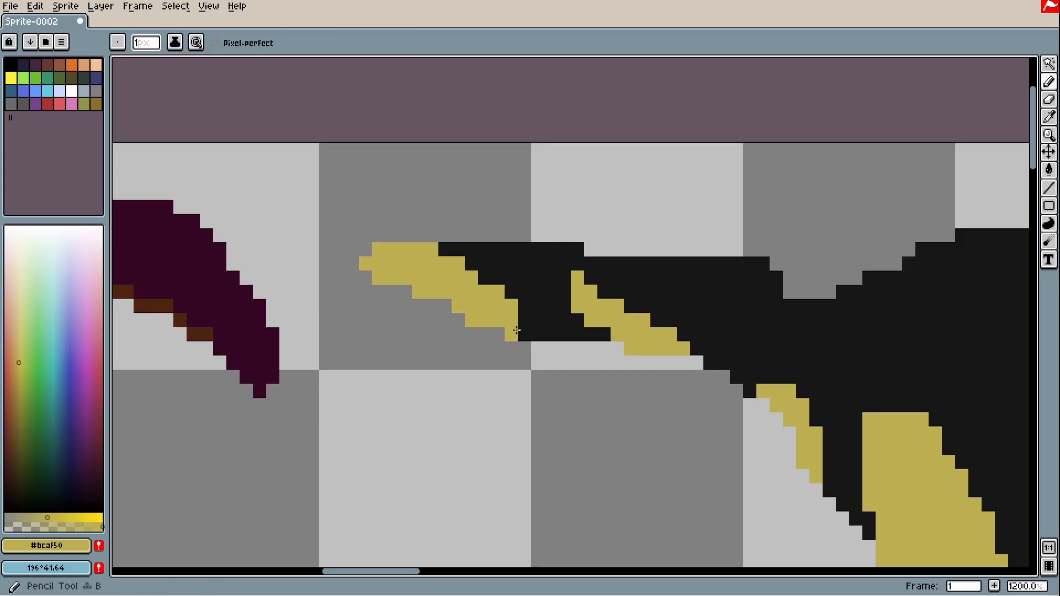
{"action": "left_click", "coordinate": [486, 264], "text": "alt"}
{"action": "left_click_drag", "start_coordinate": [485, 291], "coordinate": [459, 292]}
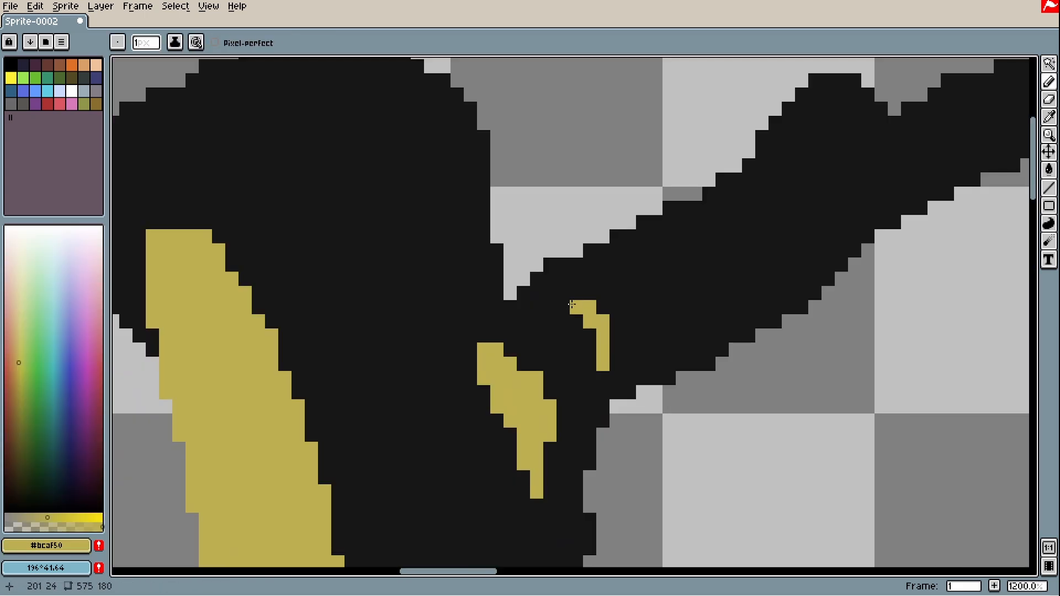
Step: Extend the small #bcaf50 highlight at the base of the second tree's right branch
{"action": "left_click_drag", "start_coordinate": [567, 307], "coordinate": [585, 331]}
{"action": "scroll", "coordinate": [611, 382], "scroll_direction": "down", "scroll_amount": 5}
{"action": "left_click_drag", "start_coordinate": [612, 382], "coordinate": [611, 294]}
{"action": "scroll", "coordinate": [609, 362], "scroll_direction": "down", "scroll_amount": 1}
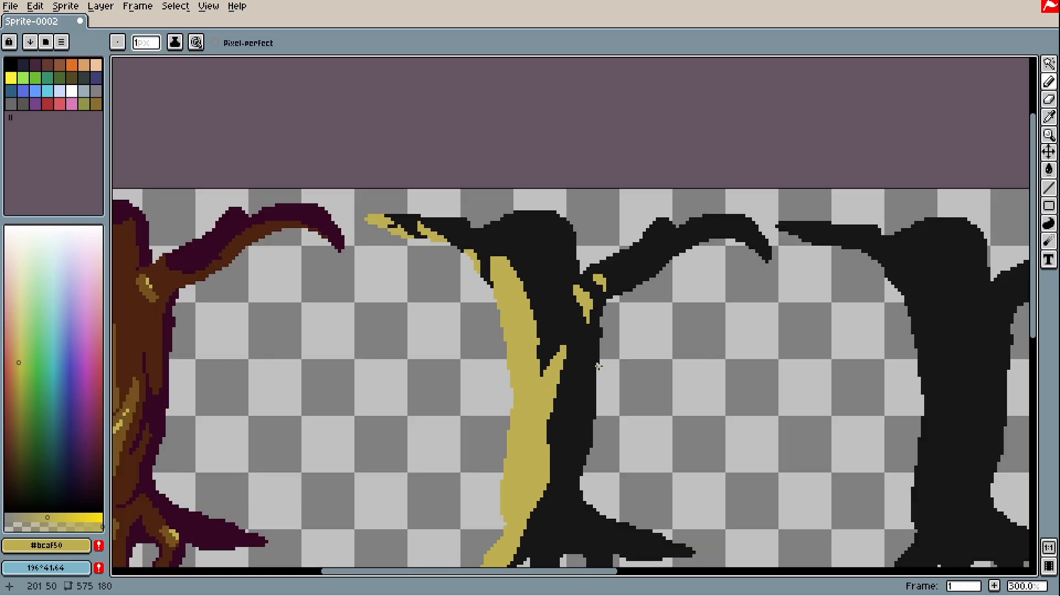
Step: Paint a narrow #bcaf50 highlight down the second tree's short middle root, undoing the first stroke and redrawing it
{"action": "left_click_drag", "start_coordinate": [603, 471], "coordinate": [602, 316]}
{"action": "scroll", "coordinate": [581, 357], "scroll_direction": "up", "scroll_amount": 4}
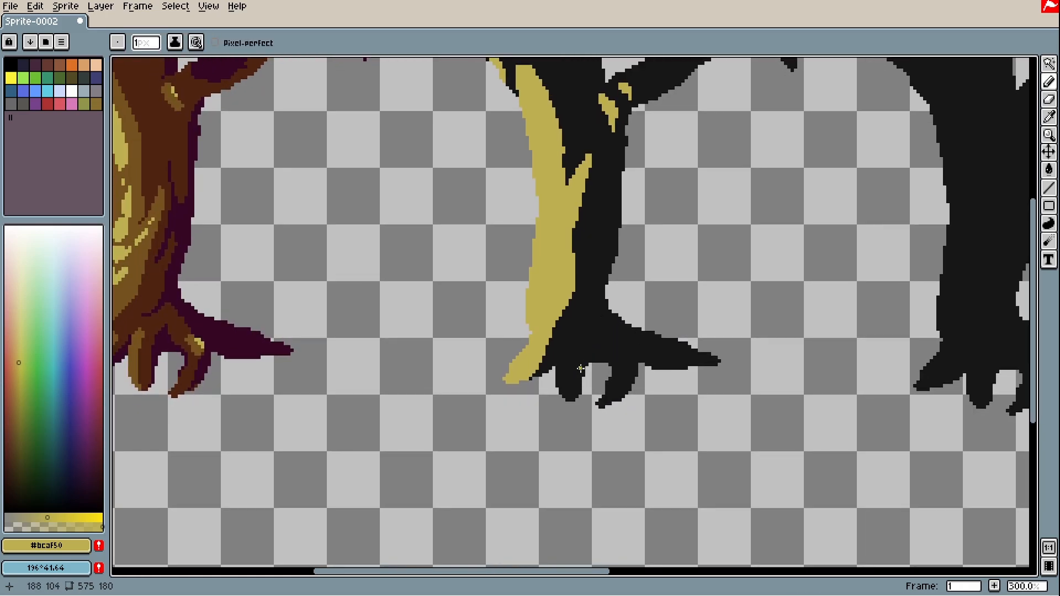
{"action": "left_click_drag", "start_coordinate": [569, 339], "coordinate": [572, 422]}
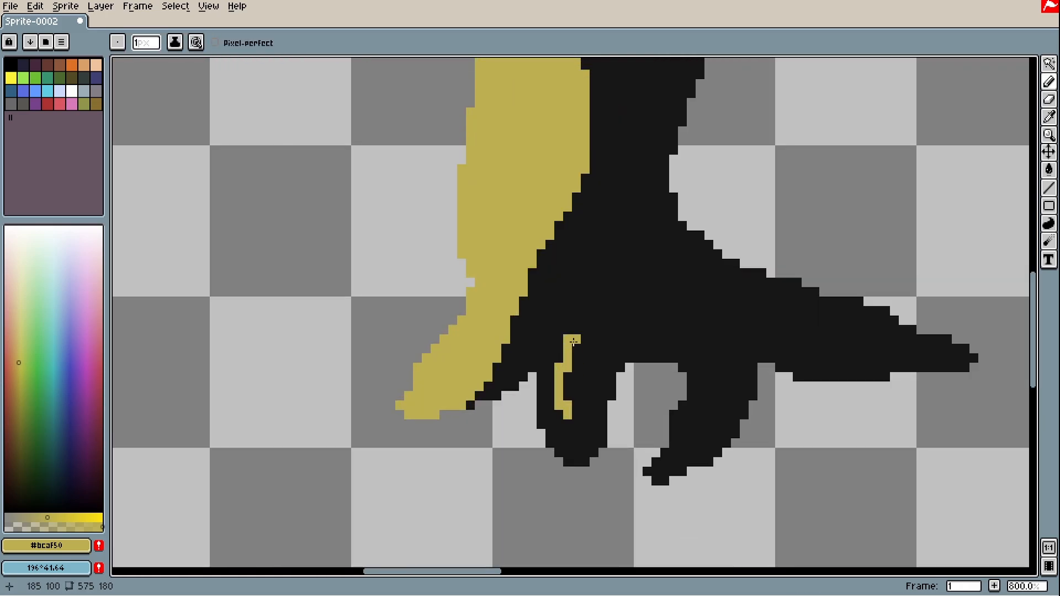
{"action": "key", "text": "ctrl+z"}
{"action": "mouse_move", "coordinate": [568, 362]}
{"action": "left_mouse_down"}
{"action": "mouse_move", "coordinate": [575, 421]}
{"action": "mouse_move", "coordinate": [555, 393]}
{"action": "mouse_move", "coordinate": [567, 328]}
{"action": "left_mouse_up"}
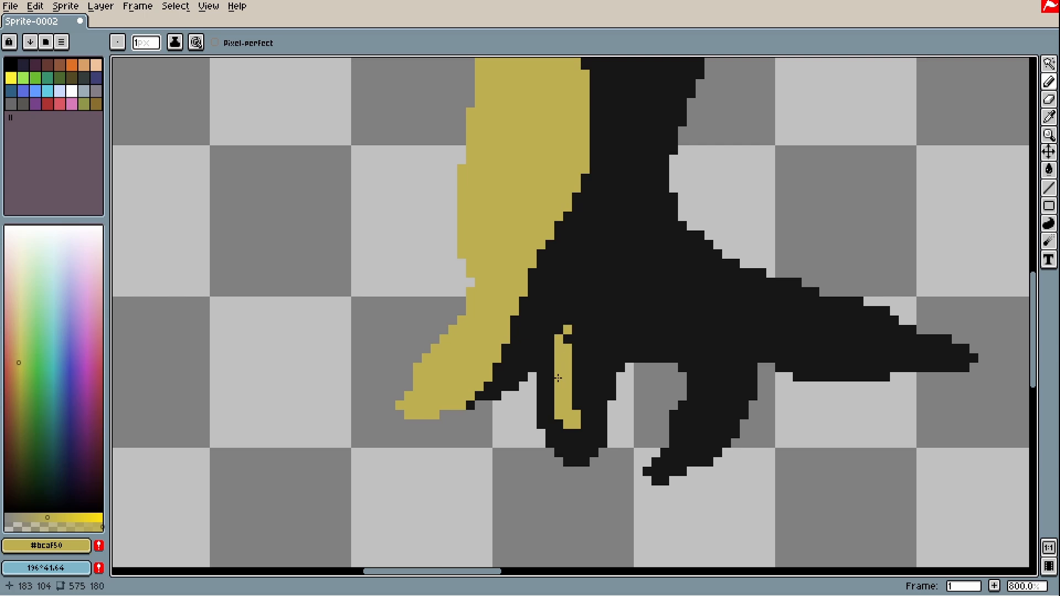
{"action": "left_click_drag", "start_coordinate": [555, 393], "coordinate": [550, 357]}
Step: Paint #bcaf50 rim highlights on the outer edge of the curved root and the upper edge of the long right root
{"action": "scroll", "coordinate": [600, 340], "scroll_direction": "up", "scroll_amount": 2}
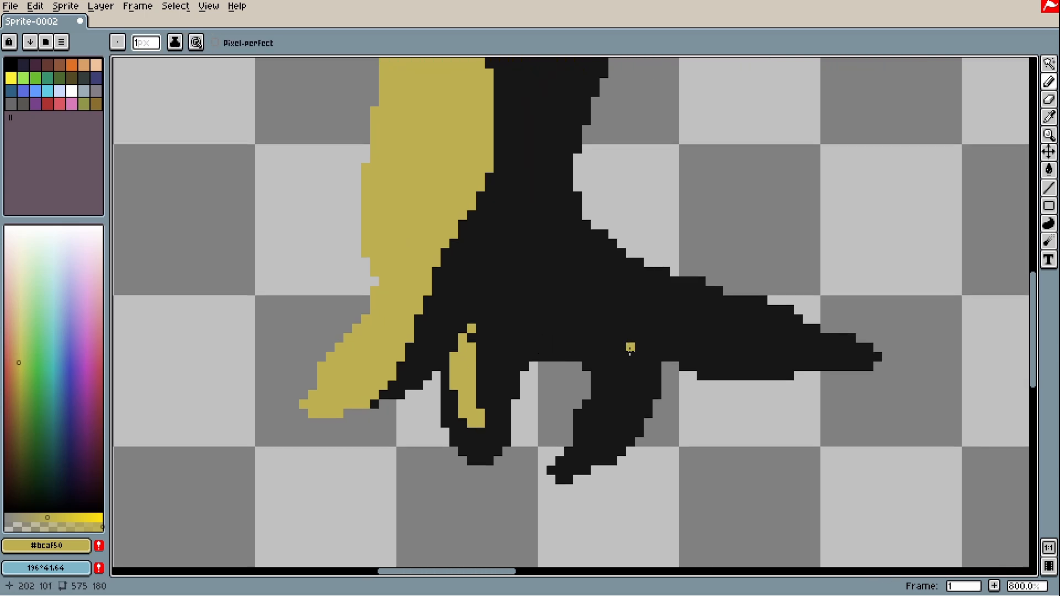
{"action": "left_click_drag", "start_coordinate": [670, 372], "coordinate": [644, 456]}
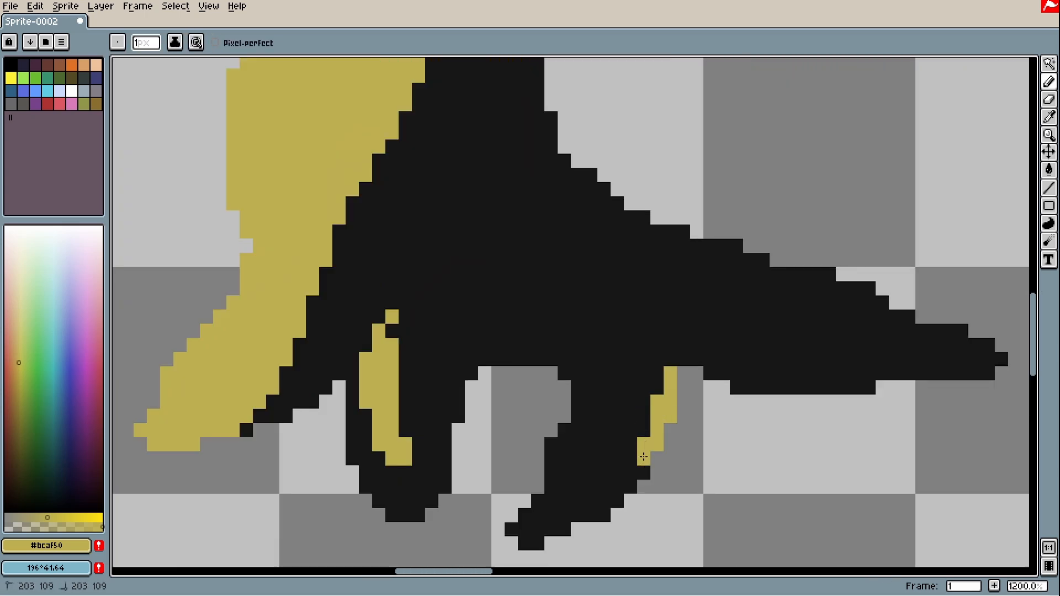
{"action": "scroll", "coordinate": [762, 360], "scroll_direction": "down", "scroll_amount": 2}
{"action": "left_click_drag", "start_coordinate": [762, 360], "coordinate": [719, 412]}
{"action": "scroll", "coordinate": [719, 412], "scroll_direction": "up", "scroll_amount": 1}
{"action": "scroll", "coordinate": [662, 333], "scroll_direction": "up", "scroll_amount": 3}
{"action": "left_click_drag", "start_coordinate": [727, 343], "coordinate": [831, 385]}
{"action": "scroll", "coordinate": [832, 385], "scroll_direction": "down", "scroll_amount": 6}
{"action": "left_click_drag", "start_coordinate": [795, 345], "coordinate": [689, 379]}
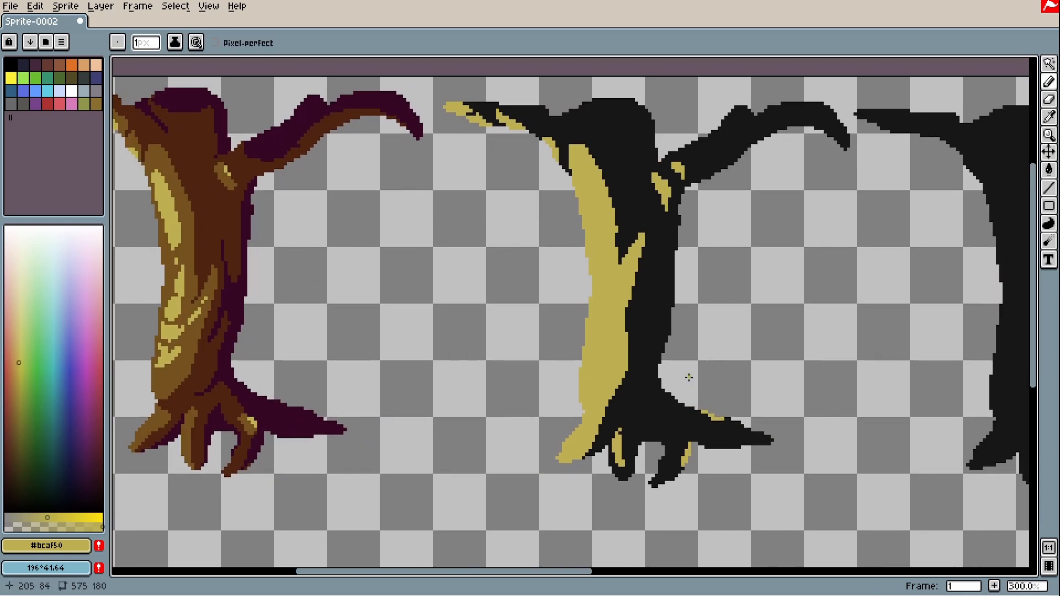
Step: Sample the silhouette colour #161616 and round off the upper end of the second tree's trunk highlight
{"action": "scroll", "coordinate": [662, 207], "scroll_direction": "up", "scroll_amount": 3}
{"action": "left_click", "coordinate": [692, 160], "text": "alt"}
{"action": "left_click", "coordinate": [675, 187], "text": "alt"}
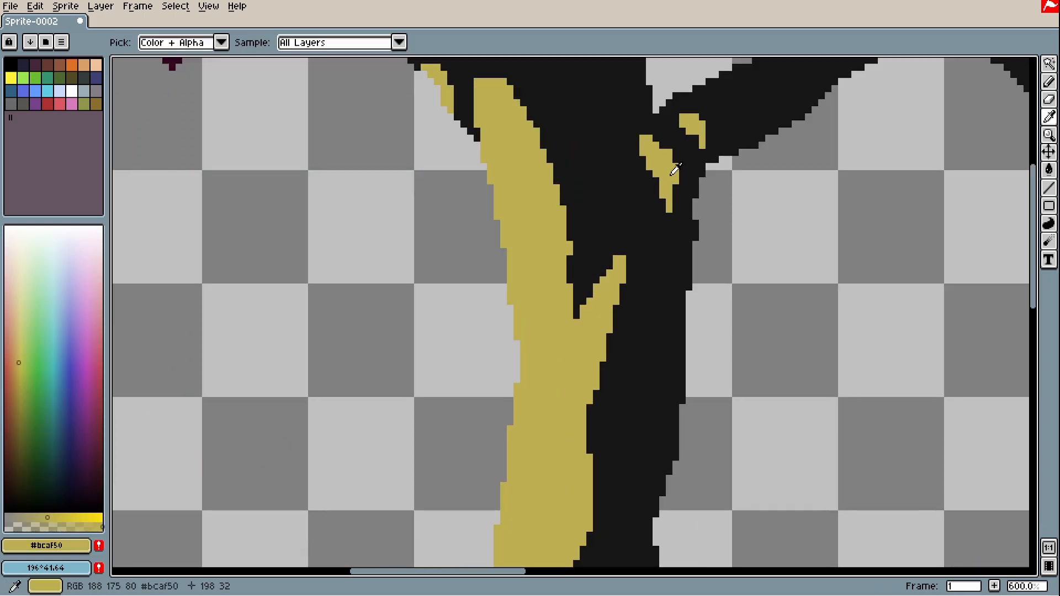
{"action": "scroll", "coordinate": [677, 228], "scroll_direction": "down", "scroll_amount": 3}
{"action": "left_click_drag", "start_coordinate": [677, 229], "coordinate": [671, 225]}
{"action": "left_click_drag", "start_coordinate": [699, 263], "coordinate": [711, 295]}
{"action": "scroll", "coordinate": [594, 168], "scroll_direction": "up", "scroll_amount": 3}
{"action": "left_click", "coordinate": [591, 167], "text": "alt"}
{"action": "left_click_drag", "start_coordinate": [585, 178], "coordinate": [584, 185]}
{"action": "scroll", "coordinate": [591, 175], "scroll_direction": "down", "scroll_amount": 4}
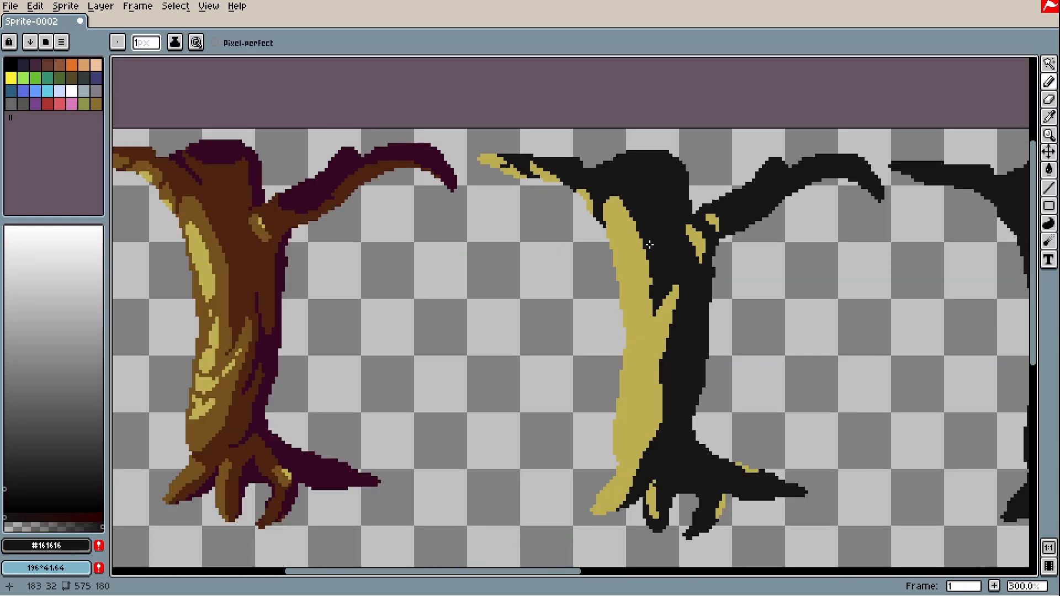
Step: Cut a small #161616 notch into the right edge of the trunk highlight on the second tree's lower trunk
{"action": "scroll", "coordinate": [654, 295], "scroll_direction": "up", "scroll_amount": 4}
{"action": "mouse_move", "coordinate": [638, 313]}
{"action": "left_mouse_down"}
{"action": "mouse_move", "coordinate": [651, 303]}
{"action": "mouse_move", "coordinate": [631, 325]}
{"action": "left_mouse_up"}
{"action": "scroll", "coordinate": [653, 301], "scroll_direction": "down", "scroll_amount": 4}
{"action": "scroll", "coordinate": [653, 302], "scroll_direction": "up", "scroll_amount": 4}
{"action": "scroll", "coordinate": [630, 322], "scroll_direction": "up", "scroll_amount": 1}
{"action": "scroll", "coordinate": [660, 430], "scroll_direction": "down", "scroll_amount": 3}
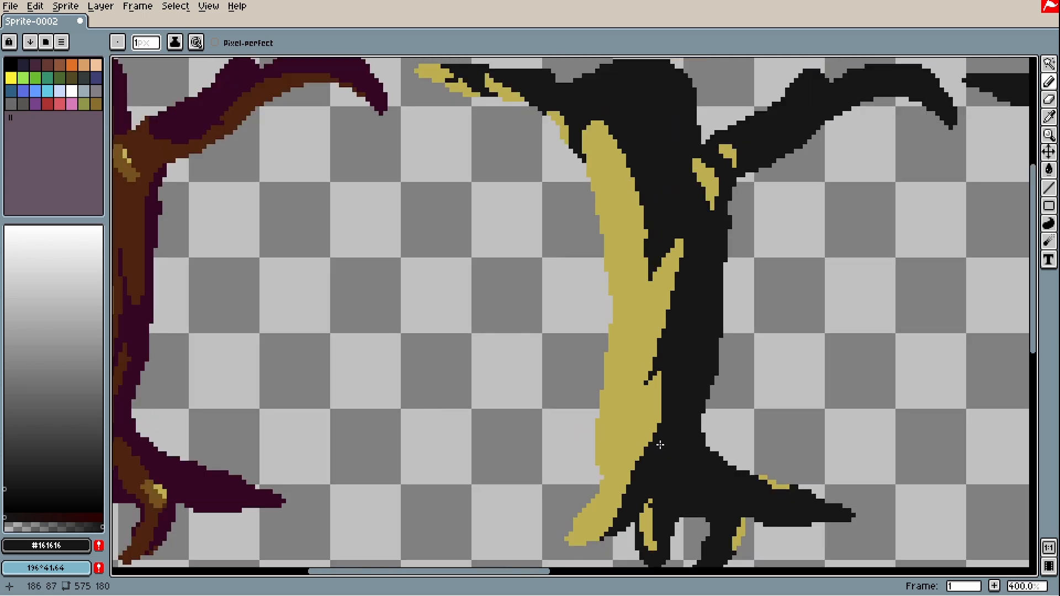
Step: Trim the underside of the left root's highlight with #161616 and cut a dark crevice between the root and the trunk
{"action": "left_click_drag", "start_coordinate": [661, 439], "coordinate": [675, 401]}
{"action": "scroll", "coordinate": [655, 448], "scroll_direction": "up", "scroll_amount": 2}
{"action": "left_click", "coordinate": [615, 502], "text": "alt"}
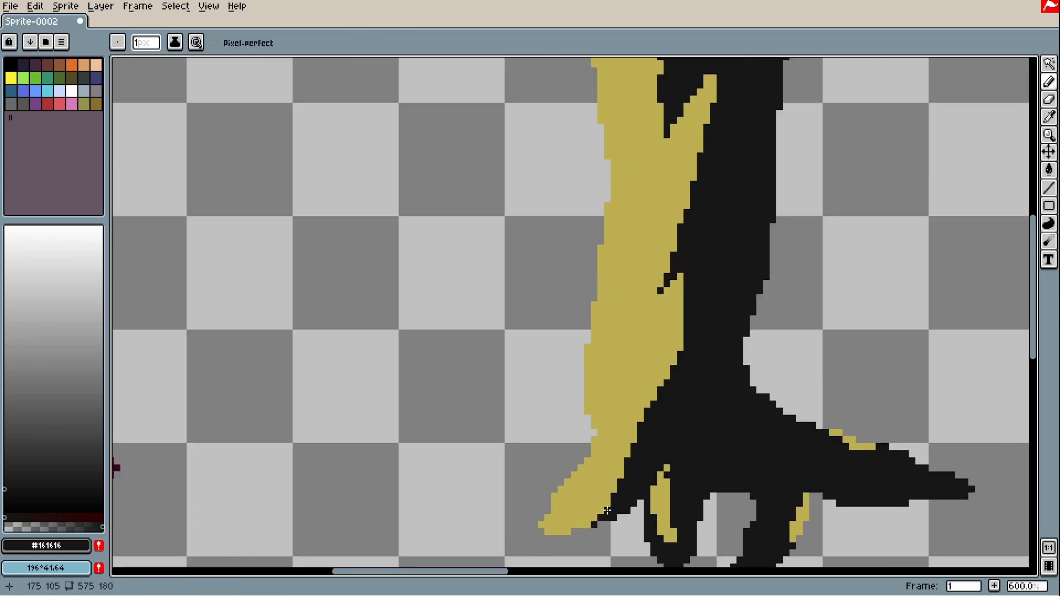
{"action": "left_click_drag", "start_coordinate": [587, 525], "coordinate": [575, 526]}
{"action": "scroll", "coordinate": [562, 532], "scroll_direction": "down", "scroll_amount": 2}
{"action": "left_click_drag", "start_coordinate": [627, 478], "coordinate": [602, 482]}
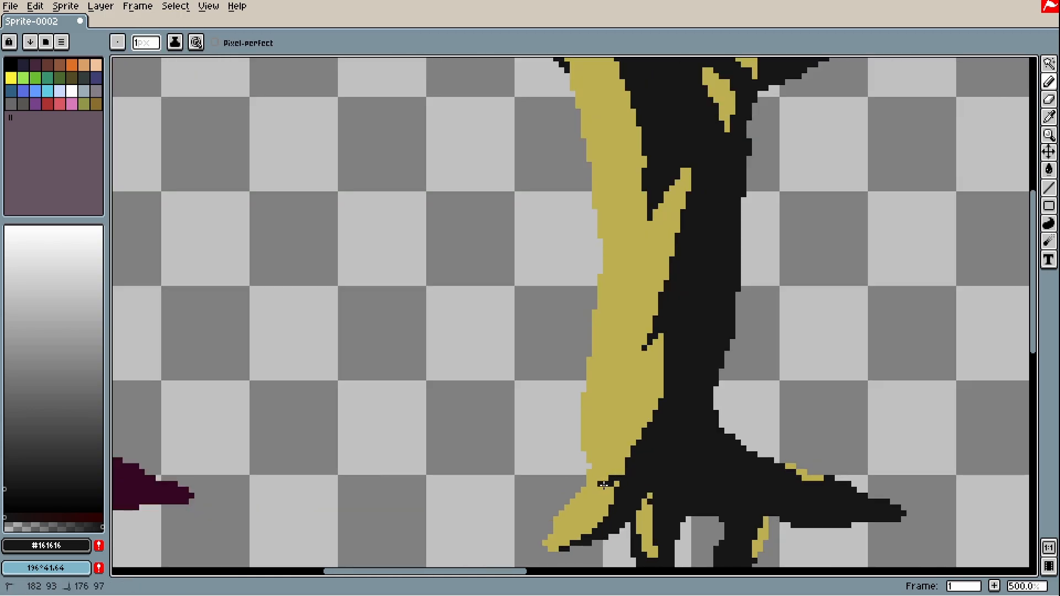
Step: Undo the last pencil stroke on the second tree's left root
{"action": "scroll", "coordinate": [628, 476], "scroll_direction": "down", "scroll_amount": 3}
{"action": "key", "text": "space"}
{"action": "key", "text": "ctrl+z"}
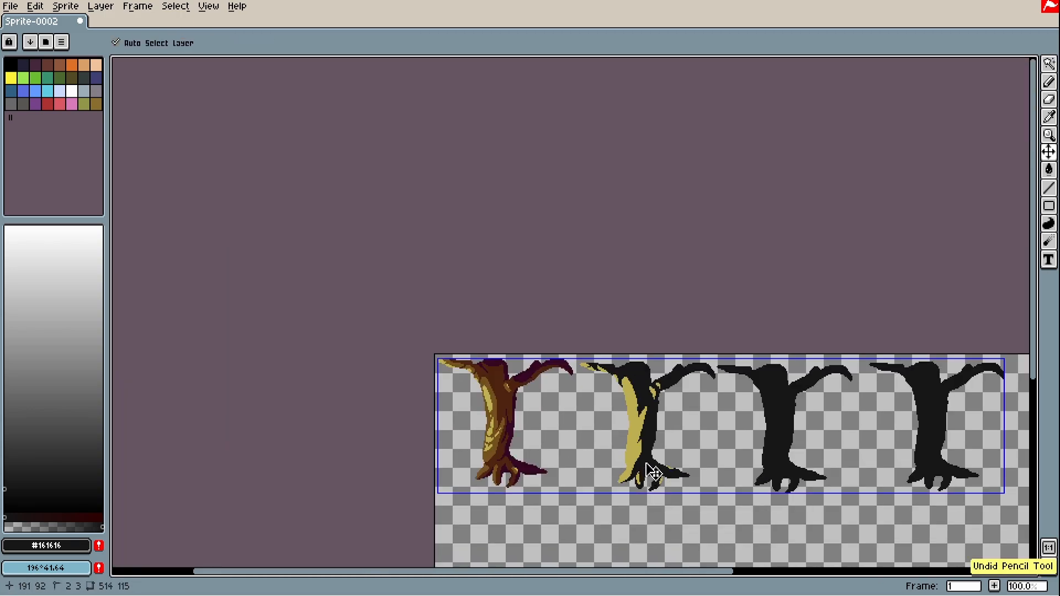
Step: Outline and fill #73521f mid-tone patches beside the yellow highlights on the second tree's left branch, extending them down to the next highlight
{"action": "mouse_move", "coordinate": [430, 172]}
{"action": "left_mouse_down"}
{"action": "mouse_move", "coordinate": [474, 227]}
{"action": "mouse_move", "coordinate": [413, 173]}
{"action": "left_mouse_up"}
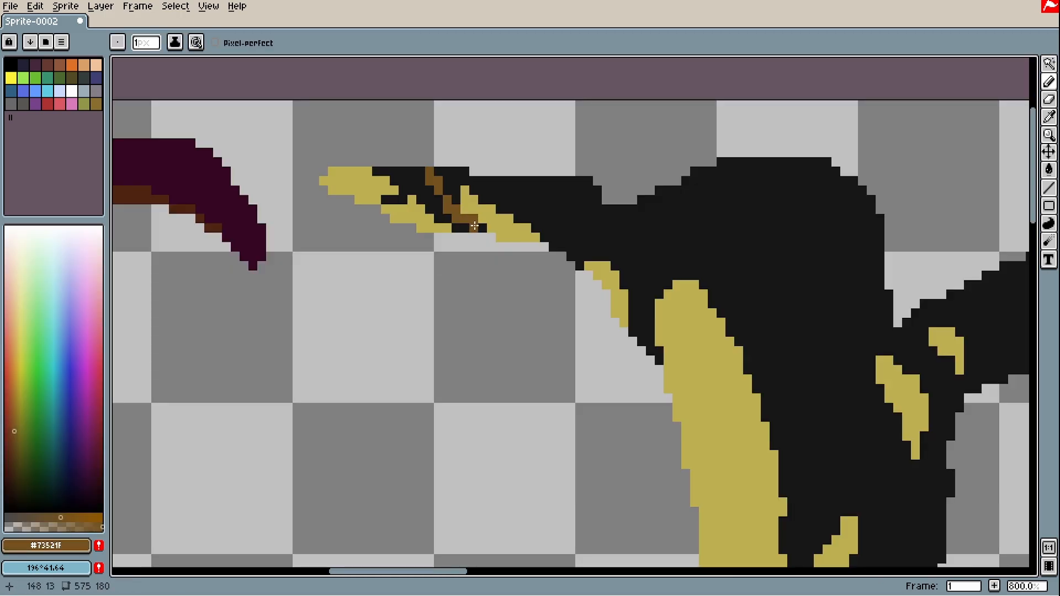
{"action": "key", "text": "ctrl+z"}
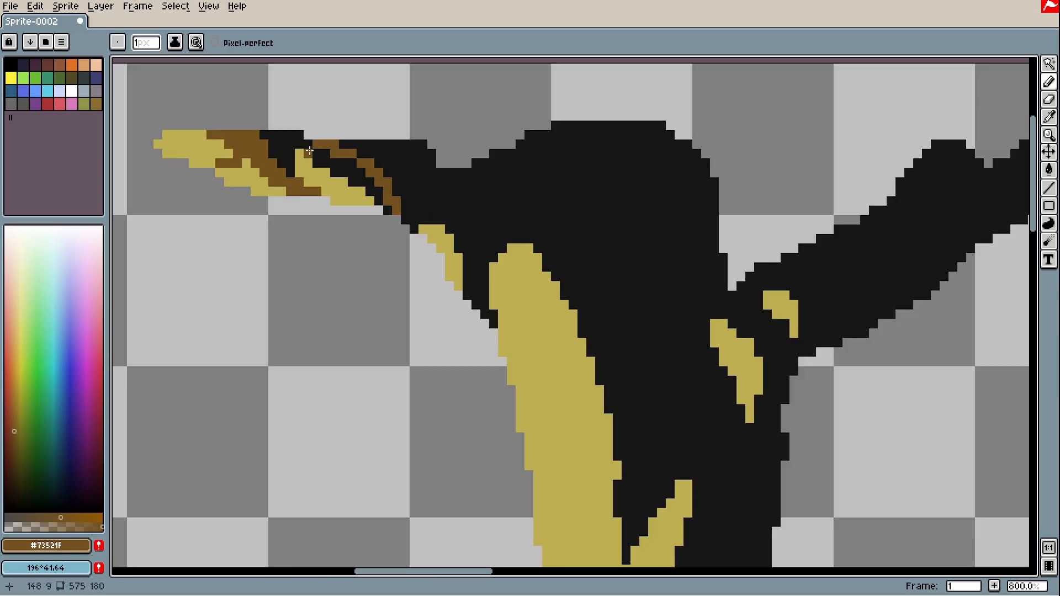
{"action": "key", "text": "g"}
{"action": "left_click", "coordinate": [356, 176]}
{"action": "key", "text": "b"}
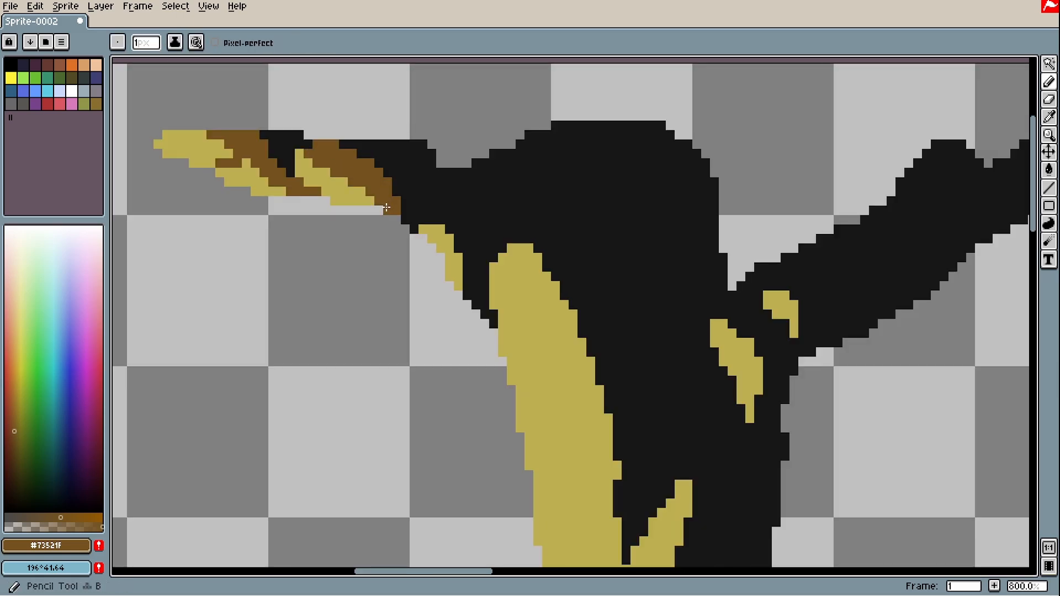
{"action": "left_click_drag", "start_coordinate": [398, 213], "coordinate": [416, 225]}
{"action": "key", "text": "space"}
{"action": "left_click_drag", "start_coordinate": [513, 266], "coordinate": [500, 256]}
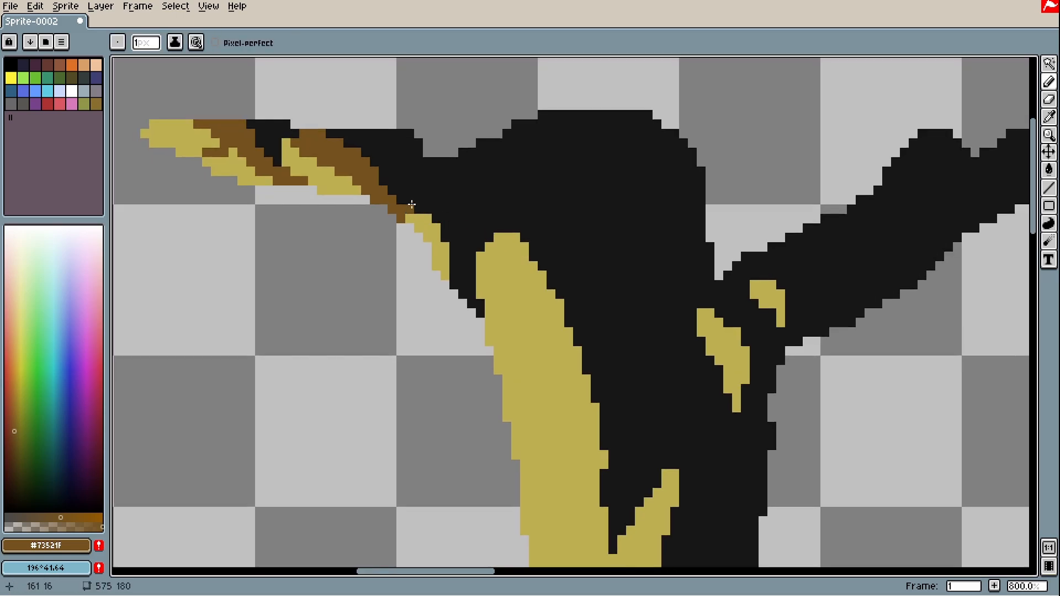
Step: Tidy the branch shading's lower end with #161616, outline the trunk highlight in #73521f, and fill the area beside the small branch-base highlight
{"action": "left_click", "coordinate": [416, 205], "text": "alt"}
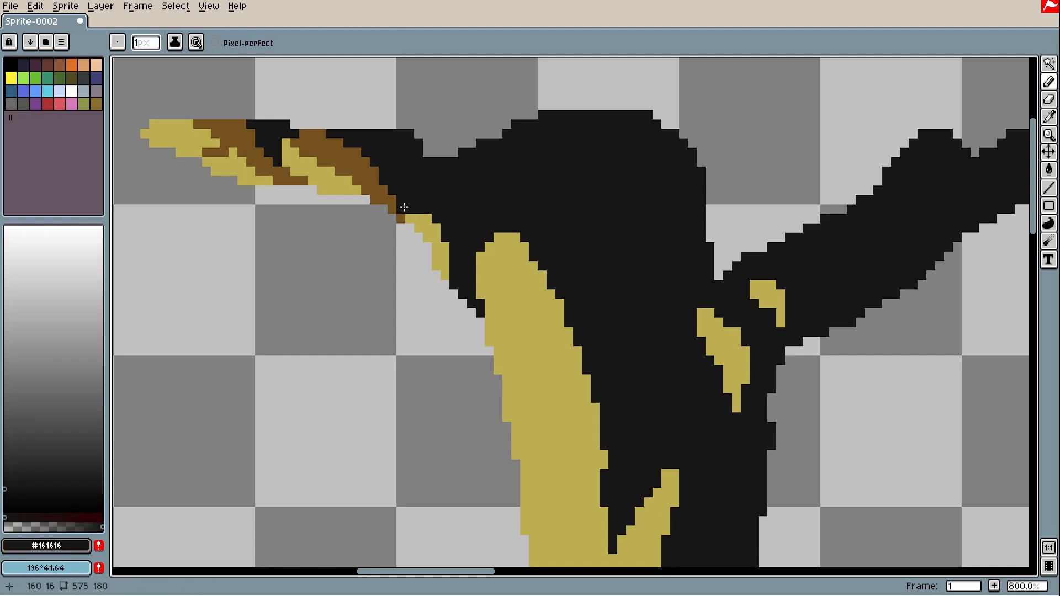
{"action": "left_click", "coordinate": [402, 216]}
{"action": "left_click", "coordinate": [393, 207], "text": "alt"}
{"action": "mouse_move", "coordinate": [408, 209]}
{"action": "left_mouse_down"}
{"action": "mouse_move", "coordinate": [453, 223]}
{"action": "mouse_move", "coordinate": [471, 304]}
{"action": "mouse_move", "coordinate": [459, 280]}
{"action": "mouse_move", "coordinate": [489, 292]}
{"action": "mouse_move", "coordinate": [475, 198]}
{"action": "mouse_move", "coordinate": [478, 218]}
{"action": "mouse_move", "coordinate": [467, 226]}
{"action": "mouse_move", "coordinate": [528, 186]}
{"action": "mouse_move", "coordinate": [575, 266]}
{"action": "mouse_move", "coordinate": [551, 214]}
{"action": "mouse_move", "coordinate": [589, 318]}
{"action": "mouse_move", "coordinate": [573, 253]}
{"action": "mouse_move", "coordinate": [601, 354]}
{"action": "mouse_move", "coordinate": [579, 236]}
{"action": "mouse_move", "coordinate": [601, 287]}
{"action": "mouse_move", "coordinate": [604, 348]}
{"action": "mouse_move", "coordinate": [588, 389]}
{"action": "left_mouse_up"}
{"action": "key", "text": "g"}
{"action": "left_click", "coordinate": [462, 282]}
Step: Fill the outlined band along the upper trunk highlight of the second tree with #73521f
{"action": "scroll", "coordinate": [471, 285], "scroll_direction": "down", "scroll_amount": 2}
{"action": "key", "text": "space"}
{"action": "scroll", "coordinate": [477, 199], "scroll_direction": "up", "scroll_amount": 2}
{"action": "key", "text": "b"}
{"action": "key", "text": "space"}
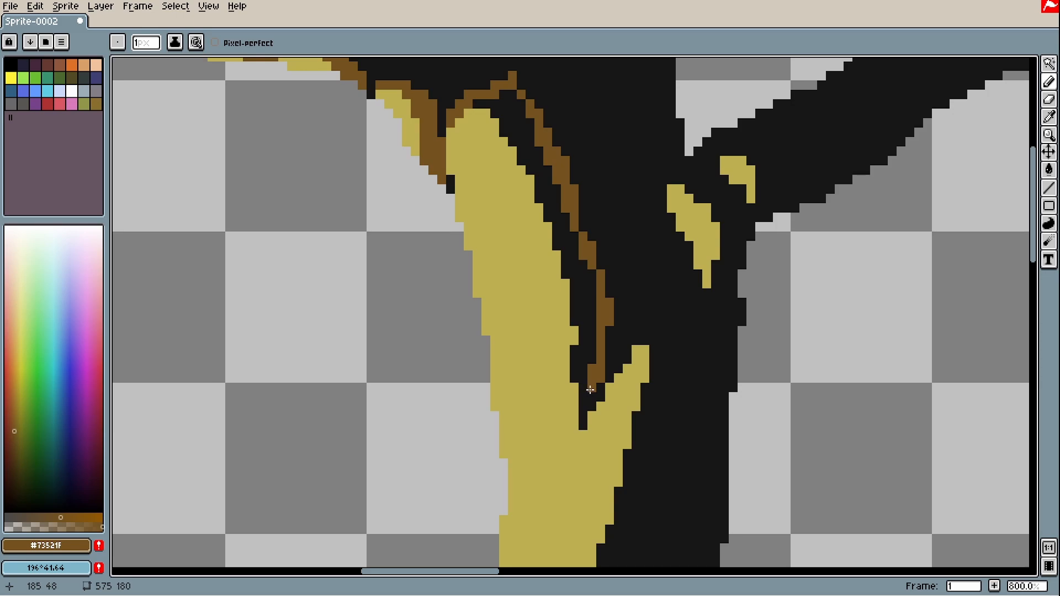
{"action": "key", "text": "g"}
{"action": "left_click", "coordinate": [589, 359]}
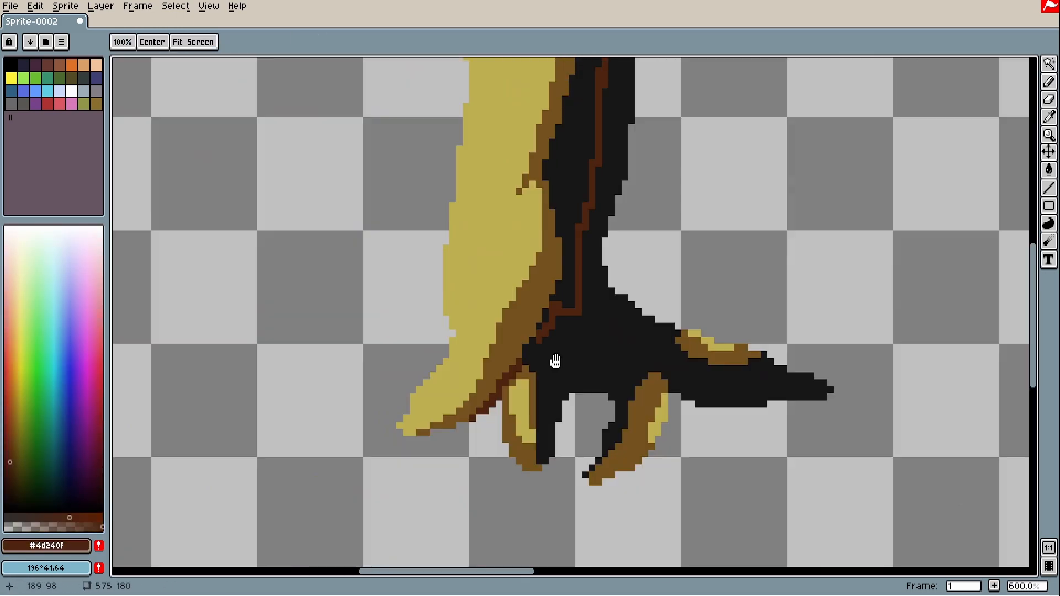
Step: Draw #73521f crease lines across the second tree's trunk highlight, running from its inner notches to the outer trunk edge
{"action": "mouse_move", "coordinate": [576, 283]}
{"action": "left_mouse_down"}
{"action": "mouse_move", "coordinate": [552, 328]}
{"action": "mouse_move", "coordinate": [537, 342]}
{"action": "mouse_move", "coordinate": [522, 336]}
{"action": "mouse_move", "coordinate": [569, 319]}
{"action": "mouse_move", "coordinate": [535, 339]}
{"action": "mouse_move", "coordinate": [552, 313]}
{"action": "mouse_move", "coordinate": [556, 258]}
{"action": "left_mouse_up"}
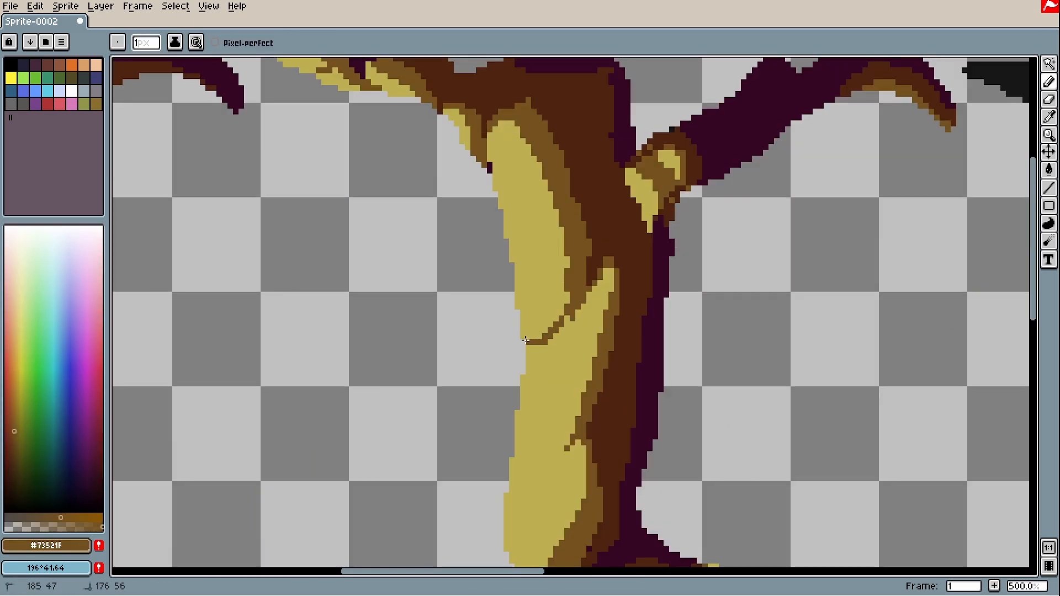
{"action": "scroll", "coordinate": [556, 320], "scroll_direction": "down", "scroll_amount": 2}
{"action": "scroll", "coordinate": [560, 318], "scroll_direction": "up", "scroll_amount": 4}
{"action": "mouse_move", "coordinate": [579, 361]}
{"action": "left_mouse_down"}
{"action": "mouse_move", "coordinate": [498, 375]}
{"action": "mouse_move", "coordinate": [518, 379]}
{"action": "left_mouse_up"}
{"action": "scroll", "coordinate": [503, 367], "scroll_direction": "down", "scroll_amount": 4}
{"action": "scroll", "coordinate": [584, 331], "scroll_direction": "up", "scroll_amount": 4}
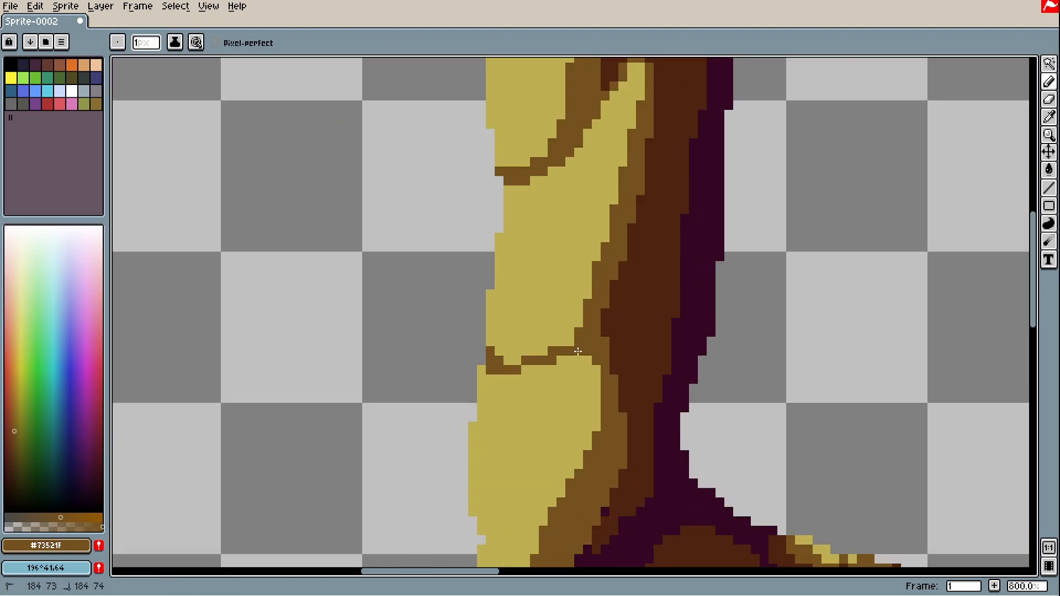
{"action": "left_click_drag", "start_coordinate": [491, 369], "coordinate": [481, 370]}
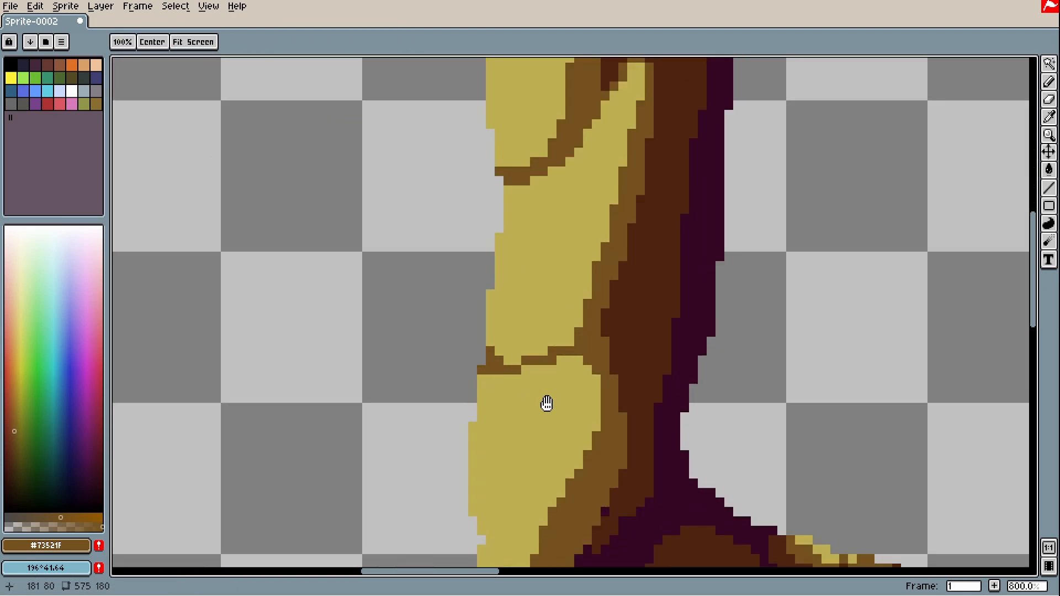
Step: Add a short #73521f crease across the highlight where the second tree's trunk meets the left root
{"action": "left_click_drag", "start_coordinate": [547, 405], "coordinate": [579, 330]}
{"action": "left_click", "coordinate": [641, 361], "text": "alt"}
{"action": "mouse_move", "coordinate": [620, 390]}
{"action": "left_mouse_down"}
{"action": "mouse_move", "coordinate": [514, 458]}
{"action": "mouse_move", "coordinate": [567, 459]}
{"action": "left_mouse_up"}
{"action": "key", "text": "ctrl+z"}
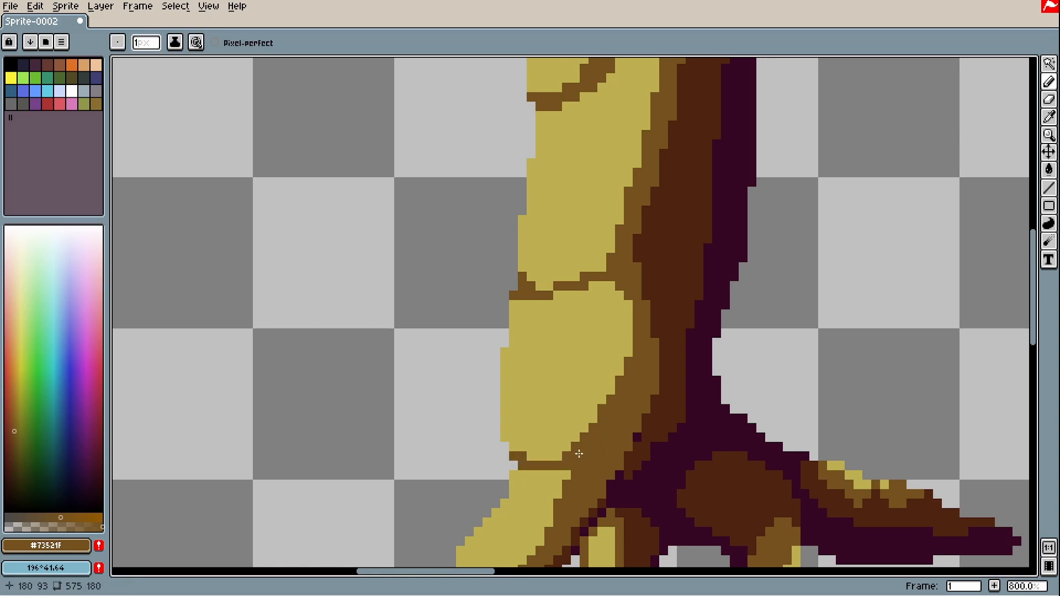
{"action": "scroll", "coordinate": [580, 461], "scroll_direction": "down", "scroll_amount": 2}
{"action": "scroll", "coordinate": [607, 387], "scroll_direction": "up", "scroll_amount": 5}
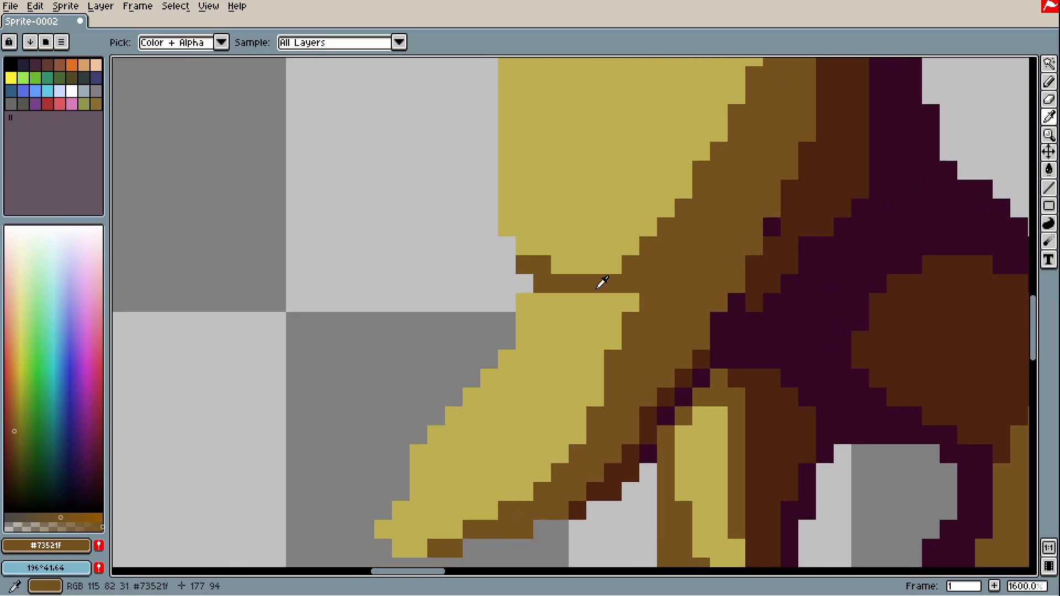
Step: Draw a #73521f spiral knot inside the upper trunk highlight of the second tree
{"action": "scroll", "coordinate": [602, 283], "scroll_direction": "down", "scroll_amount": 5}
{"action": "scroll", "coordinate": [544, 307], "scroll_direction": "up", "scroll_amount": 2}
{"action": "scroll", "coordinate": [558, 276], "scroll_direction": "up", "scroll_amount": 1}
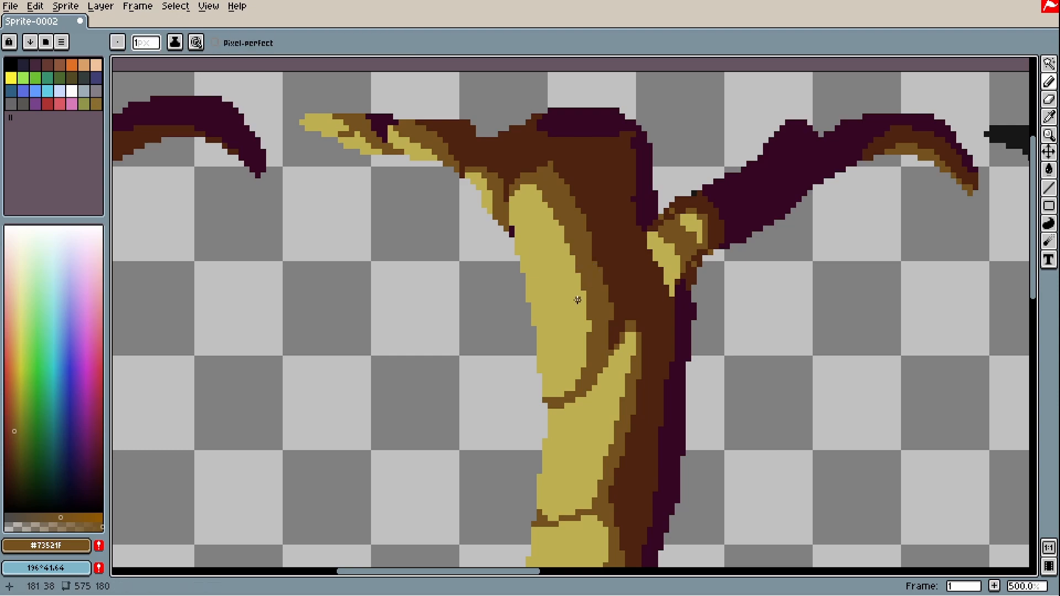
{"action": "scroll", "coordinate": [578, 300], "scroll_direction": "up", "scroll_amount": 4}
{"action": "key", "text": "ctrl+z"}
{"action": "mouse_move", "coordinate": [542, 347]}
{"action": "left_mouse_down"}
{"action": "mouse_move", "coordinate": [499, 243]}
{"action": "mouse_move", "coordinate": [606, 323]}
{"action": "mouse_move", "coordinate": [501, 418]}
{"action": "left_mouse_up"}
Step: Erase stray pixels on the spiral's inner side with #bcaf50 and redraw that part of its curve in #73521f
{"action": "left_click", "coordinate": [553, 235], "text": "alt"}
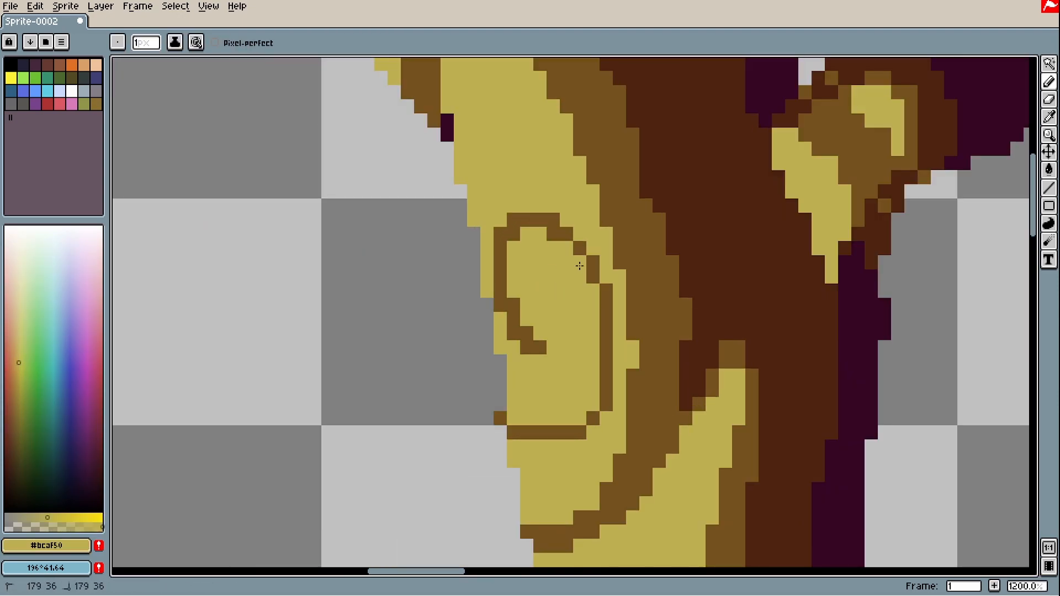
{"action": "left_click", "coordinate": [513, 234]}
{"action": "left_click", "coordinate": [514, 305]}
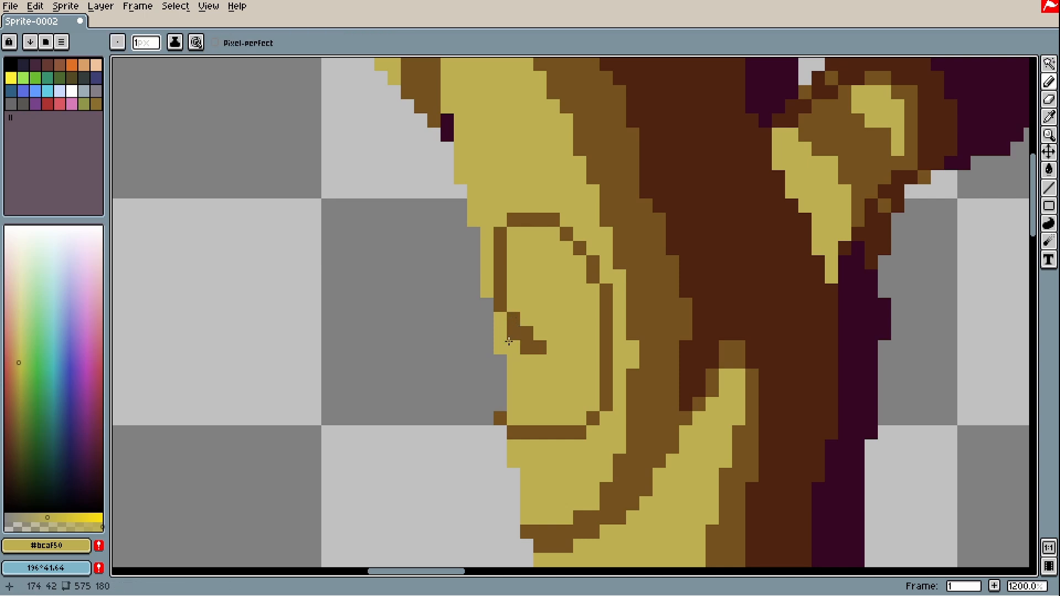
{"action": "left_click", "coordinate": [500, 305]}
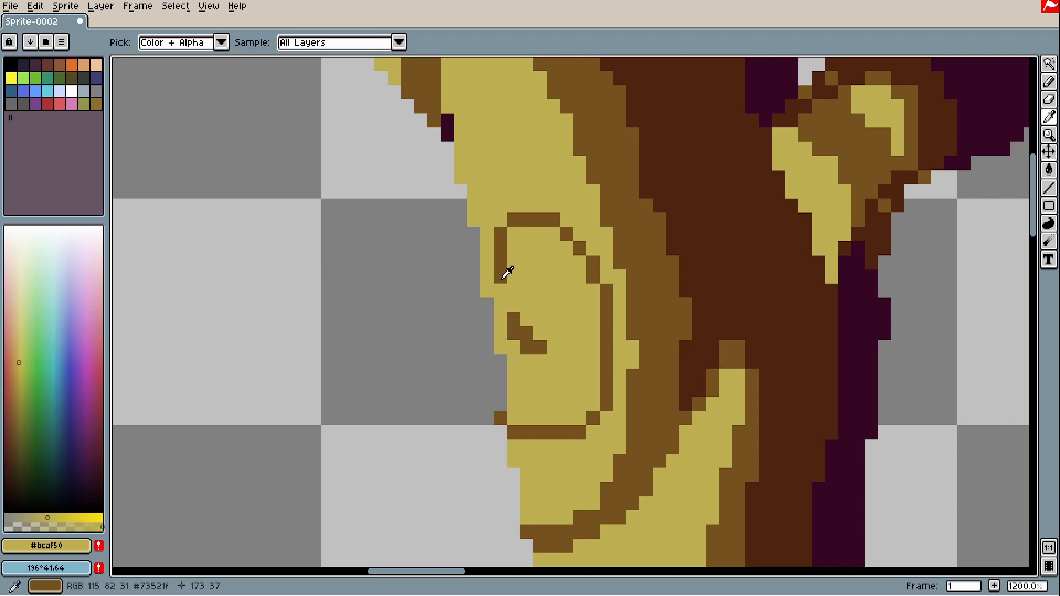
{"action": "left_click", "coordinate": [504, 294], "text": "alt"}
{"action": "left_click_drag", "start_coordinate": [504, 295], "coordinate": [514, 305]}
Step: Clear the spiral's inner end with #bcaf50 and redraw it slightly lower in #73521f as a smooth curl
{"action": "left_click", "coordinate": [540, 296], "text": "alt"}
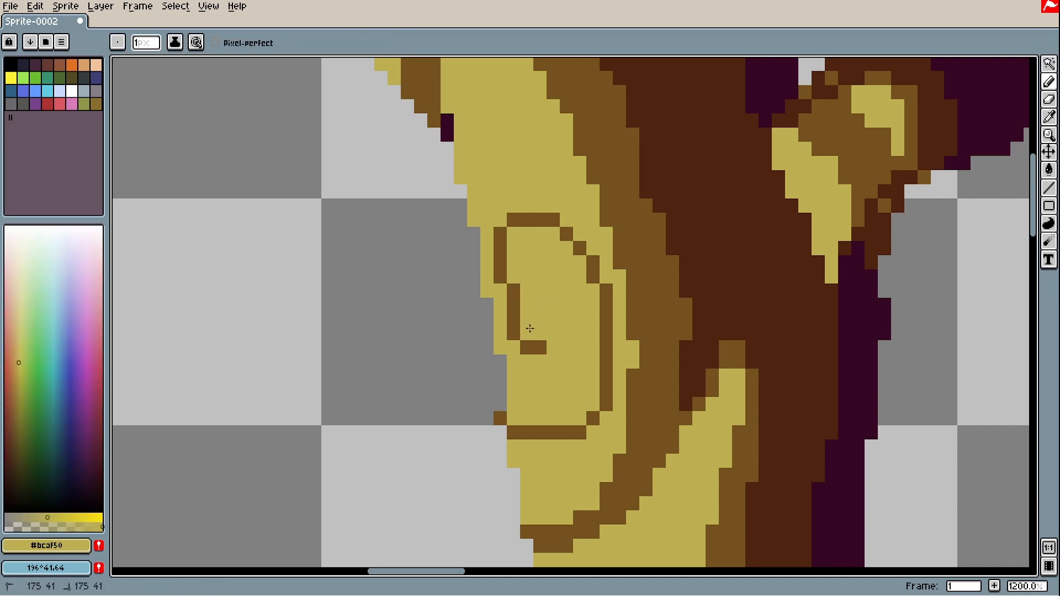
{"action": "left_click", "coordinate": [527, 333]}
{"action": "left_click", "coordinate": [514, 334]}
{"action": "mouse_move", "coordinate": [527, 348]}
{"action": "left_mouse_down"}
{"action": "mouse_move", "coordinate": [540, 347]}
{"action": "mouse_move", "coordinate": [536, 340]}
{"action": "left_mouse_up"}
{"action": "left_click", "coordinate": [516, 303], "text": "alt"}
{"action": "left_click", "coordinate": [527, 348]}
{"action": "left_click", "coordinate": [540, 362]}
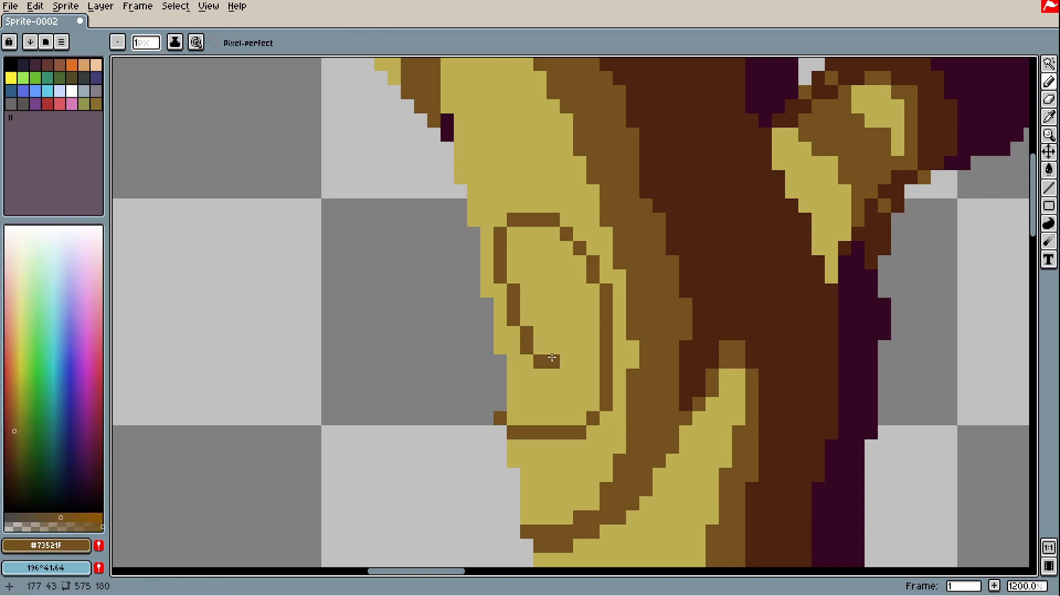
{"action": "scroll", "coordinate": [557, 358], "scroll_direction": "down", "scroll_amount": 7}
{"action": "scroll", "coordinate": [560, 358], "scroll_direction": "up", "scroll_amount": 5}
{"action": "scroll", "coordinate": [619, 383], "scroll_direction": "down", "scroll_amount": 3}
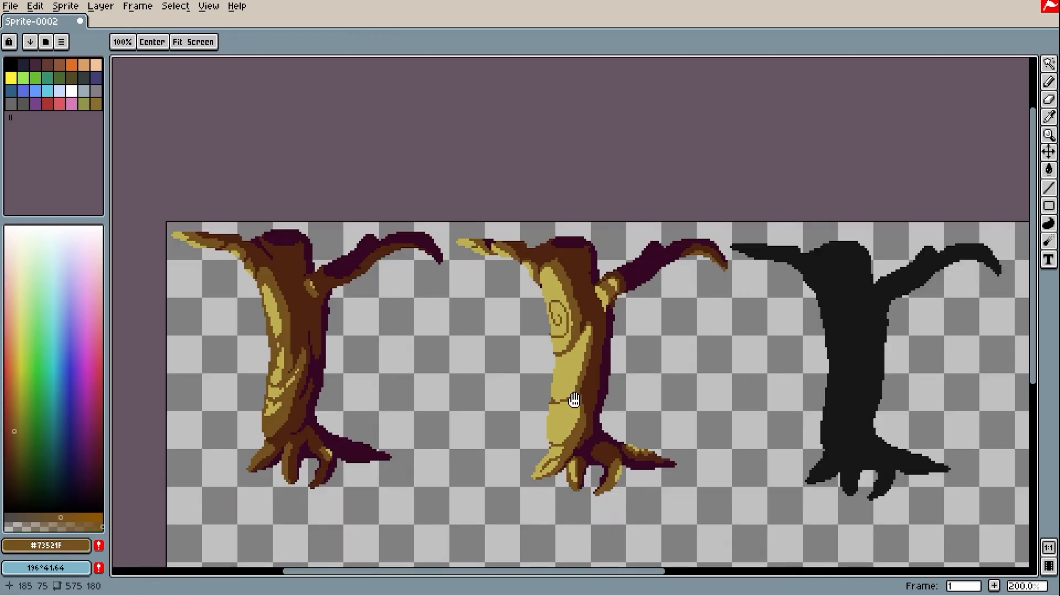
Step: Sample #4d240f and deepen the crevice between the upper and middle trunk highlights with a diagonal dark line
{"action": "left_click", "coordinate": [619, 383], "text": "alt"}
{"action": "scroll", "coordinate": [625, 300], "scroll_direction": "up", "scroll_amount": 7}
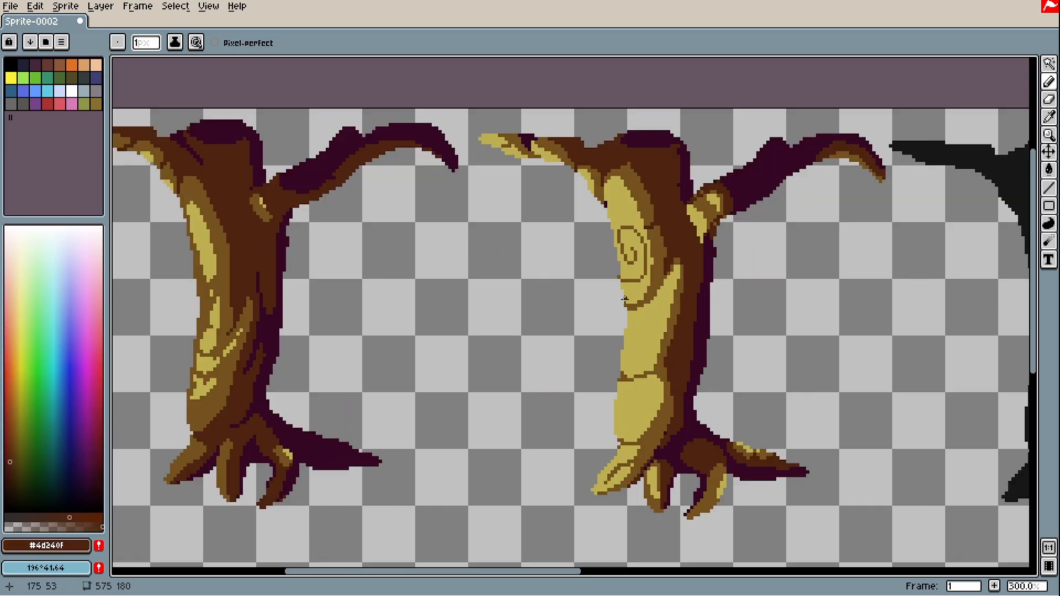
{"action": "left_click_drag", "start_coordinate": [675, 307], "coordinate": [651, 362]}
{"action": "left_click", "coordinate": [640, 402]}
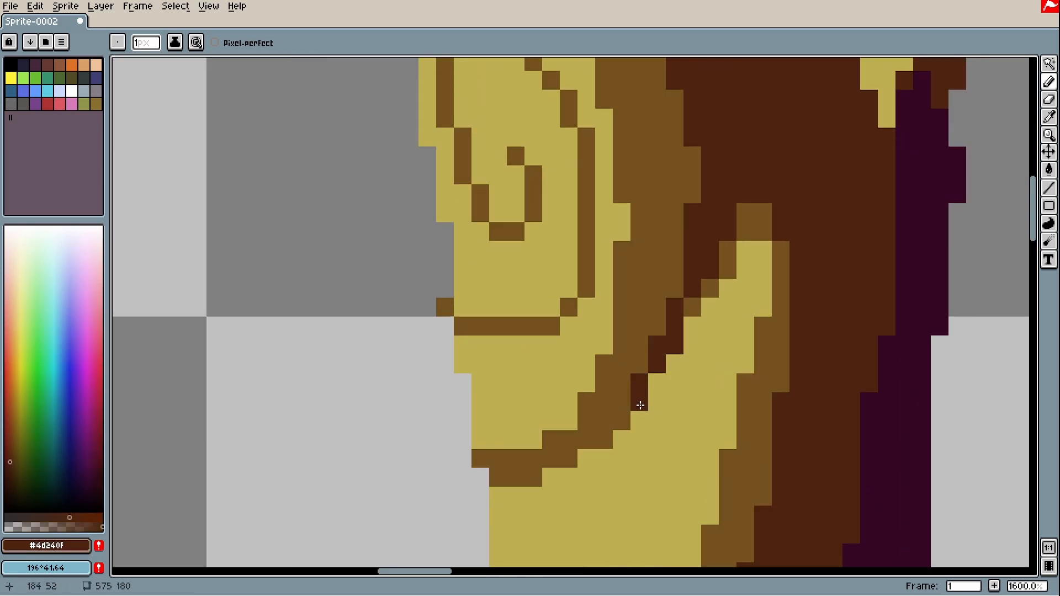
{"action": "scroll", "coordinate": [639, 404], "scroll_direction": "down", "scroll_amount": 9}
{"action": "mouse_move", "coordinate": [652, 386]}
{"action": "left_mouse_down"}
{"action": "mouse_move", "coordinate": [623, 375]}
{"action": "mouse_move", "coordinate": [649, 382]}
{"action": "left_mouse_up"}
{"action": "scroll", "coordinate": [613, 375], "scroll_direction": "up", "scroll_amount": 2}
{"action": "left_click_drag", "start_coordinate": [462, 343], "coordinate": [537, 331]}
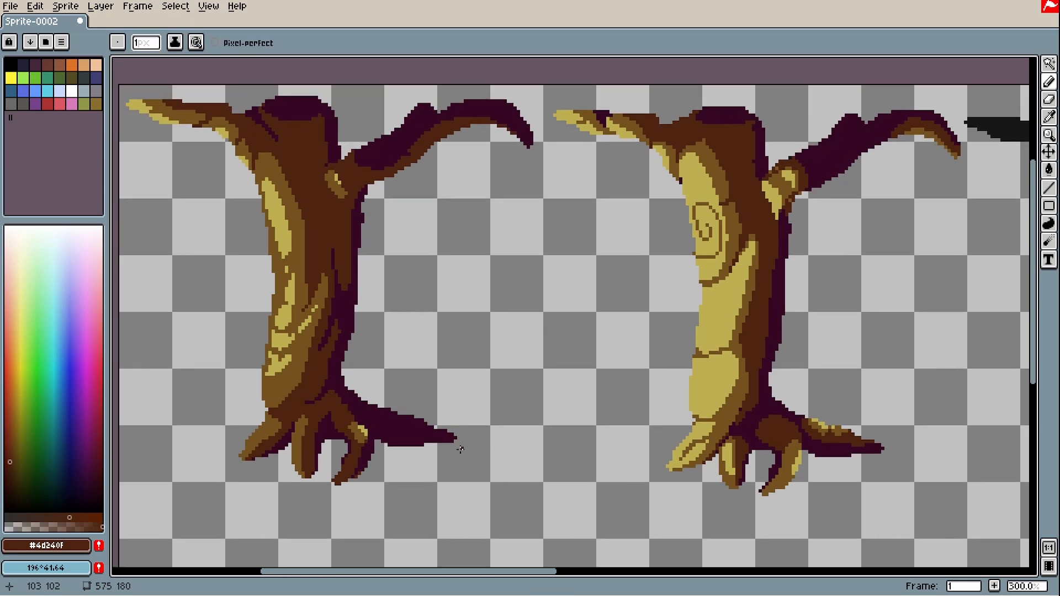
{"action": "key", "text": "b"}
{"action": "mouse_move", "coordinate": [495, 370]}
{"action": "left_mouse_down"}
{"action": "mouse_move", "coordinate": [428, 329]}
{"action": "mouse_move", "coordinate": [427, 307]}
{"action": "mouse_move", "coordinate": [404, 348]}
{"action": "mouse_move", "coordinate": [442, 325]}
{"action": "left_mouse_up"}
{"action": "key", "text": "ctrl+z"}
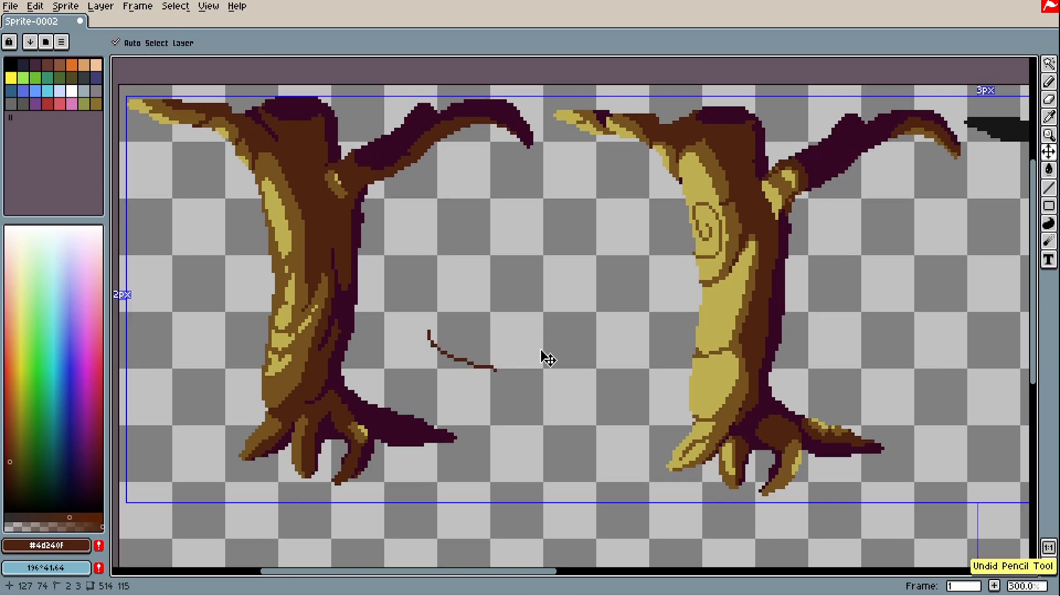
{"action": "key", "text": "ctrl+z"}
{"action": "mouse_move", "coordinate": [545, 352]}
{"action": "left_mouse_down"}
{"action": "mouse_move", "coordinate": [588, 314]}
{"action": "mouse_move", "coordinate": [612, 313]}
{"action": "mouse_move", "coordinate": [610, 293]}
{"action": "mouse_move", "coordinate": [611, 337]}
{"action": "left_mouse_up"}
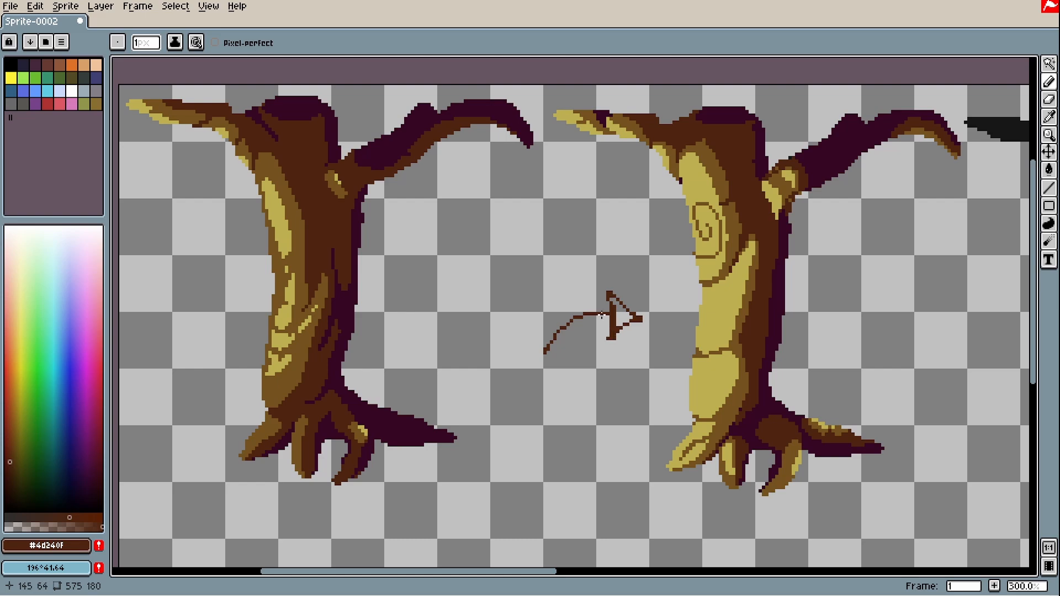
{"action": "key", "text": "ctrl+z"}
{"action": "key", "text": "ctrl+z"}
Step: Examine the second tree's trunk, branches and roots and compare their shading with the first tree's
{"action": "left_click_drag", "start_coordinate": [674, 320], "coordinate": [567, 326]}
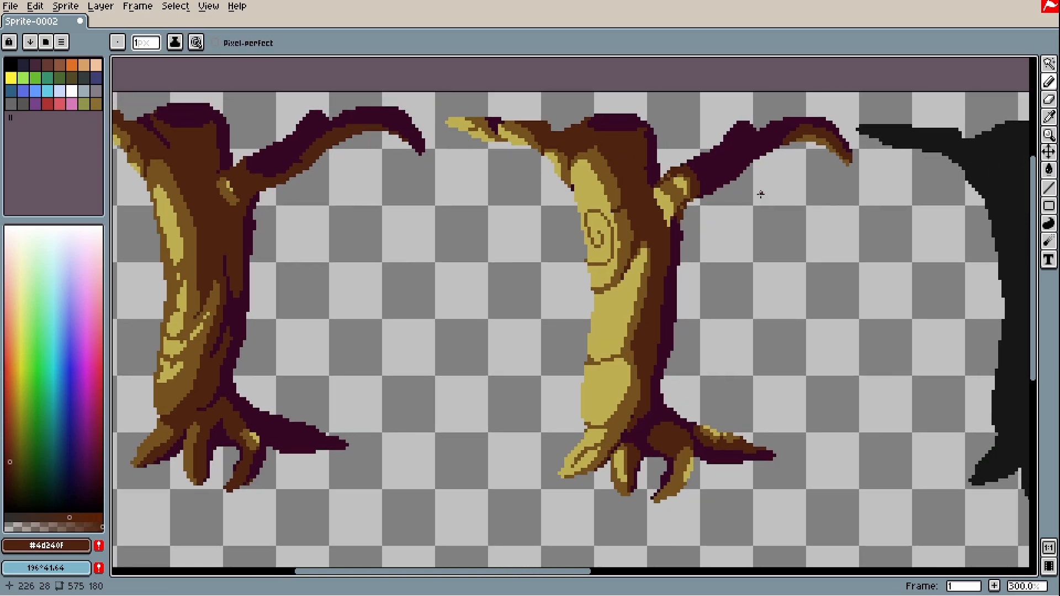
{"action": "left_click_drag", "start_coordinate": [734, 158], "coordinate": [631, 181]}
{"action": "scroll", "coordinate": [620, 230], "scroll_direction": "down", "scroll_amount": 1}
{"action": "scroll", "coordinate": [577, 323], "scroll_direction": "up", "scroll_amount": 4}
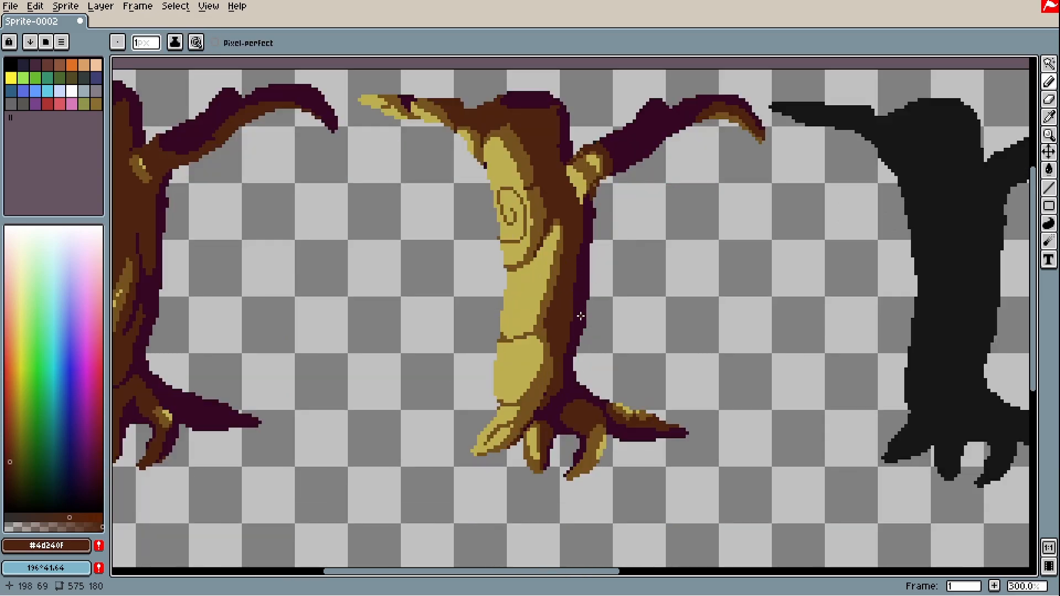
{"action": "scroll", "coordinate": [568, 335], "scroll_direction": "down", "scroll_amount": 6}
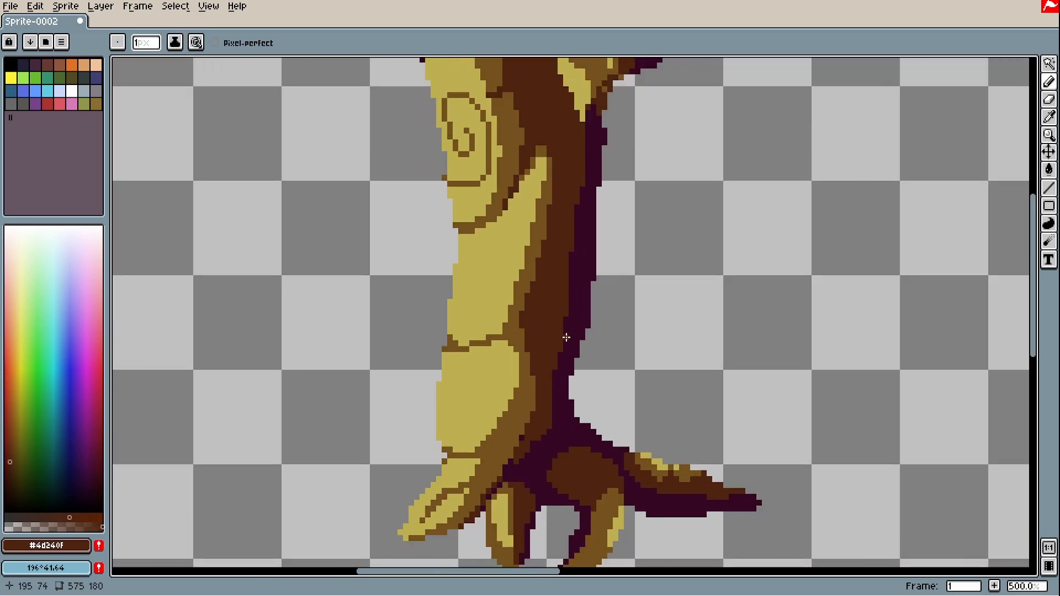
{"action": "scroll", "coordinate": [541, 344], "scroll_direction": "up", "scroll_amount": 3}
{"action": "left_click_drag", "start_coordinate": [533, 345], "coordinate": [767, 374]}
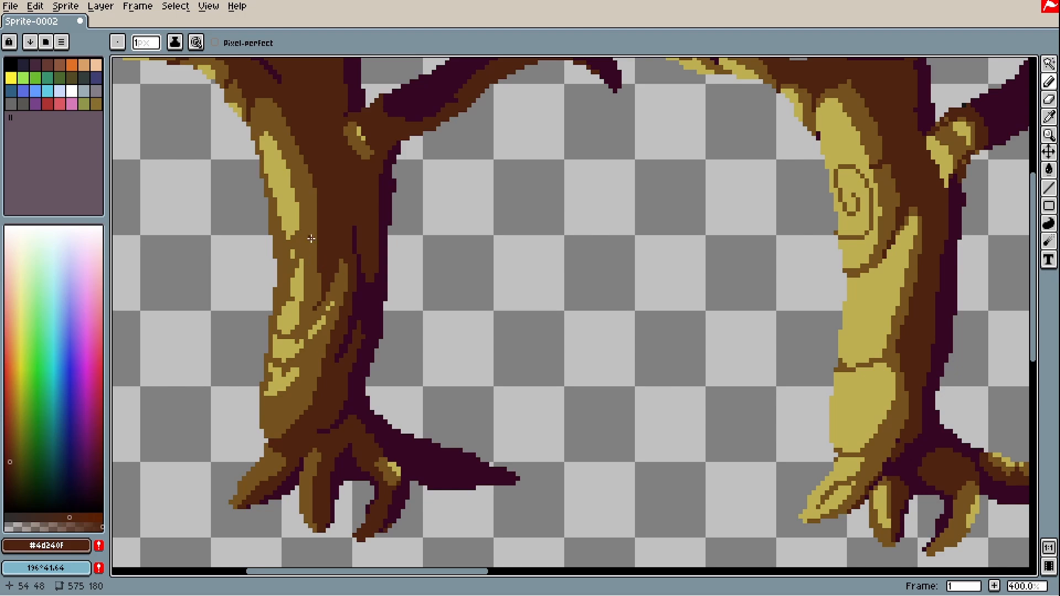
{"action": "left_click_drag", "start_coordinate": [381, 269], "coordinate": [369, 284]}
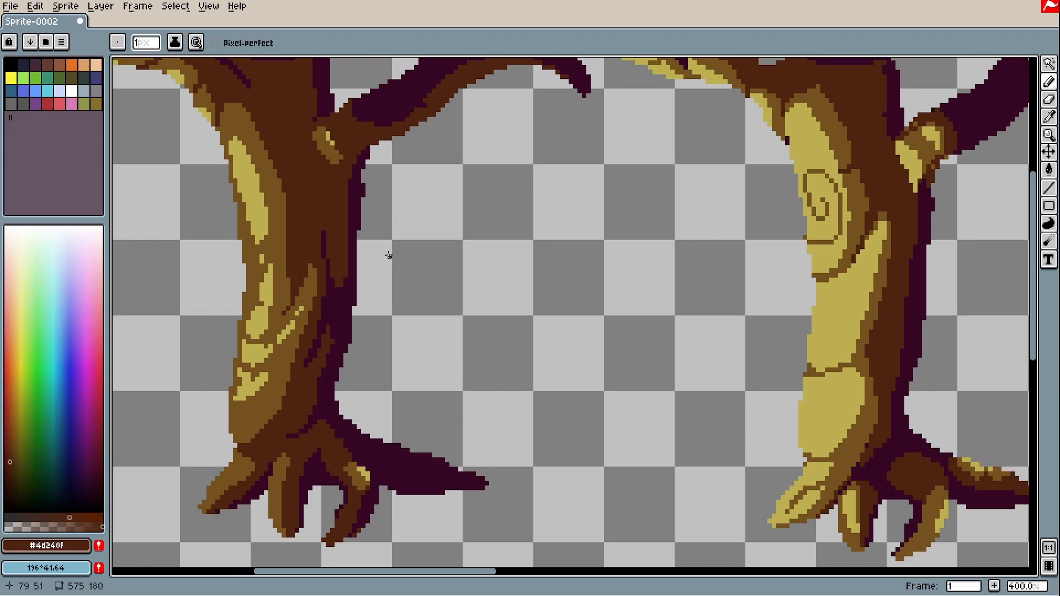
{"action": "scroll", "coordinate": [304, 222], "scroll_direction": "up", "scroll_amount": 2}
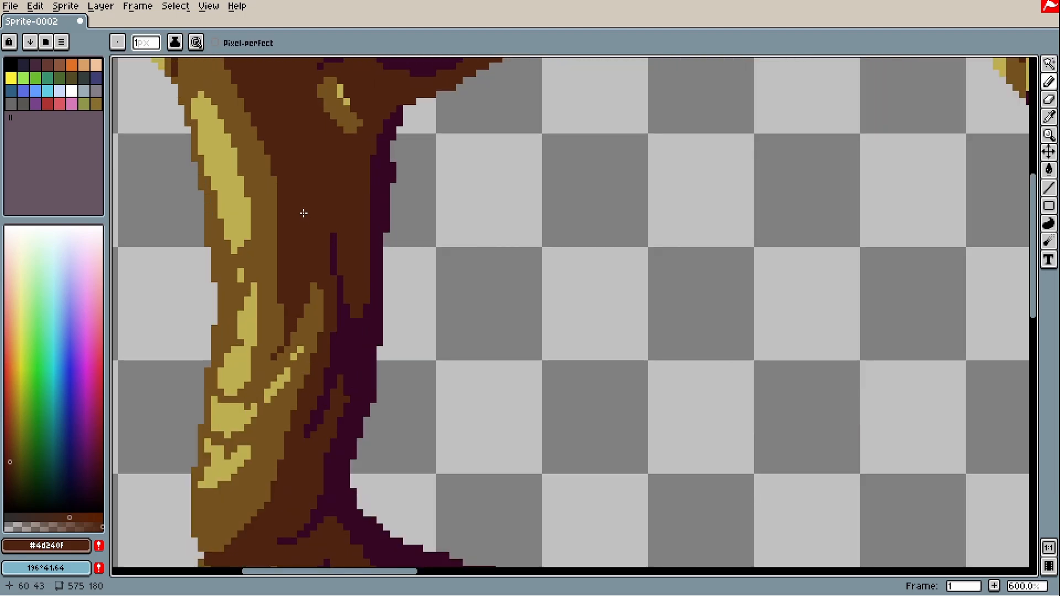
{"action": "scroll", "coordinate": [308, 210], "scroll_direction": "down", "scroll_amount": 3}
{"action": "left_click_drag", "start_coordinate": [326, 236], "coordinate": [316, 261]}
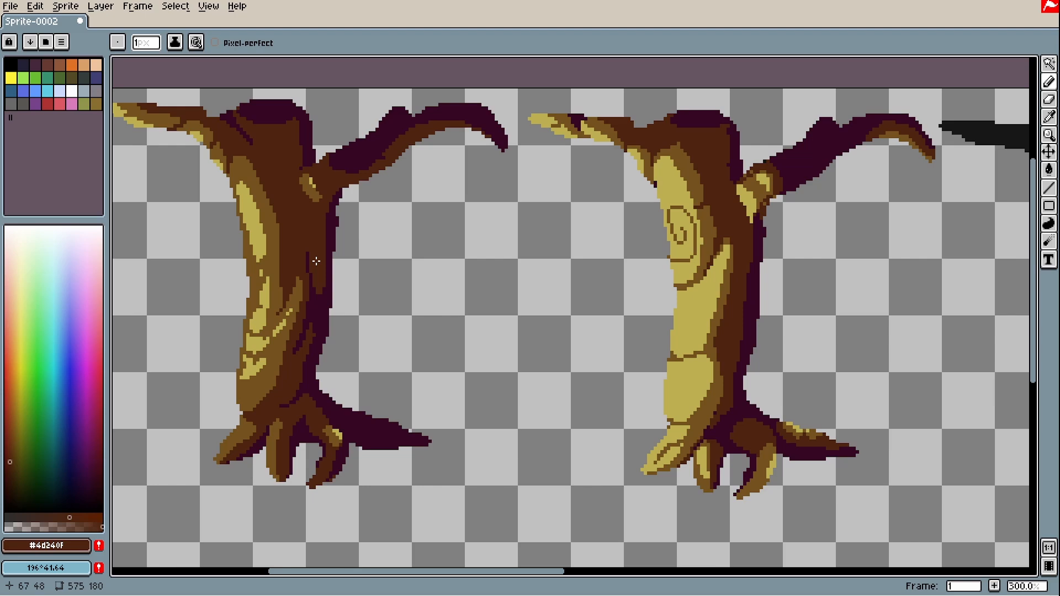
{"action": "scroll", "coordinate": [593, 144], "scroll_direction": "down", "scroll_amount": 1}
{"action": "left_click_drag", "start_coordinate": [619, 166], "coordinate": [471, 173]}
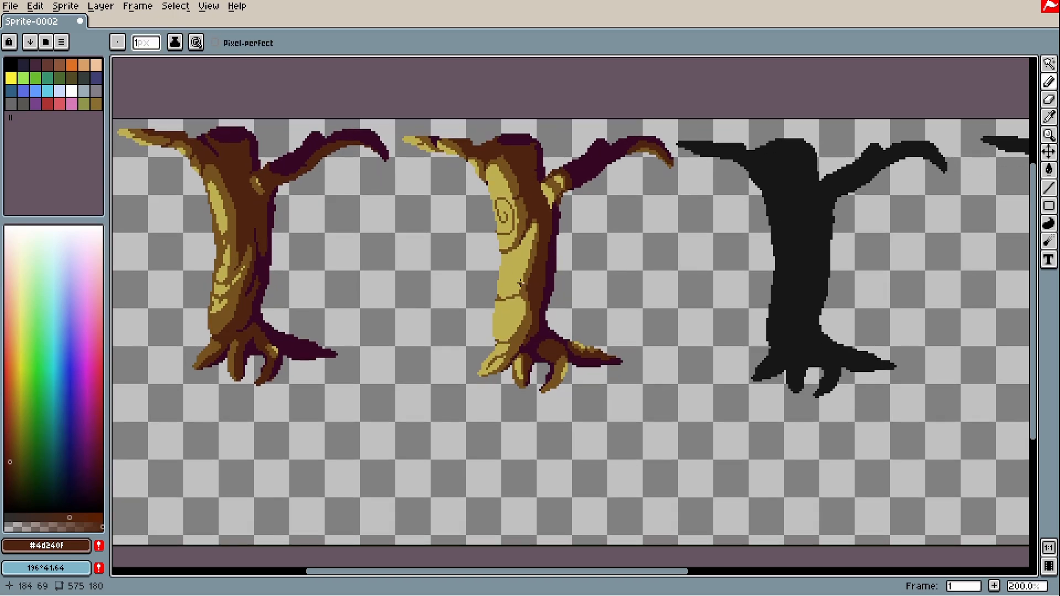
{"action": "left_click_drag", "start_coordinate": [442, 285], "coordinate": [467, 265]}
{"action": "scroll", "coordinate": [467, 265], "scroll_direction": "up", "scroll_amount": 1}
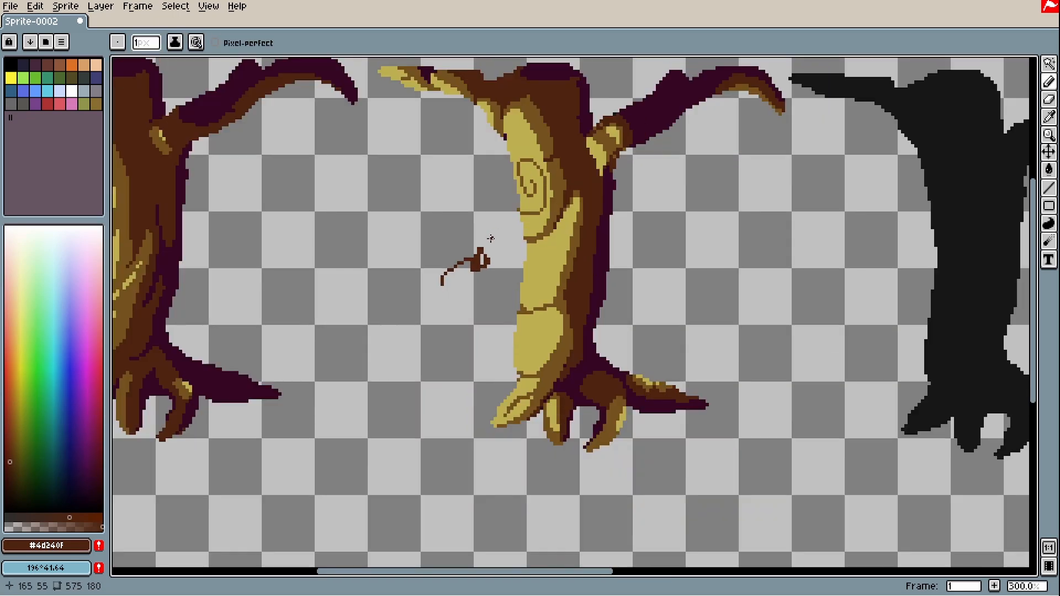
{"action": "key", "text": "ctrl+z"}
{"action": "scroll", "coordinate": [492, 244], "scroll_direction": "down", "scroll_amount": 1}
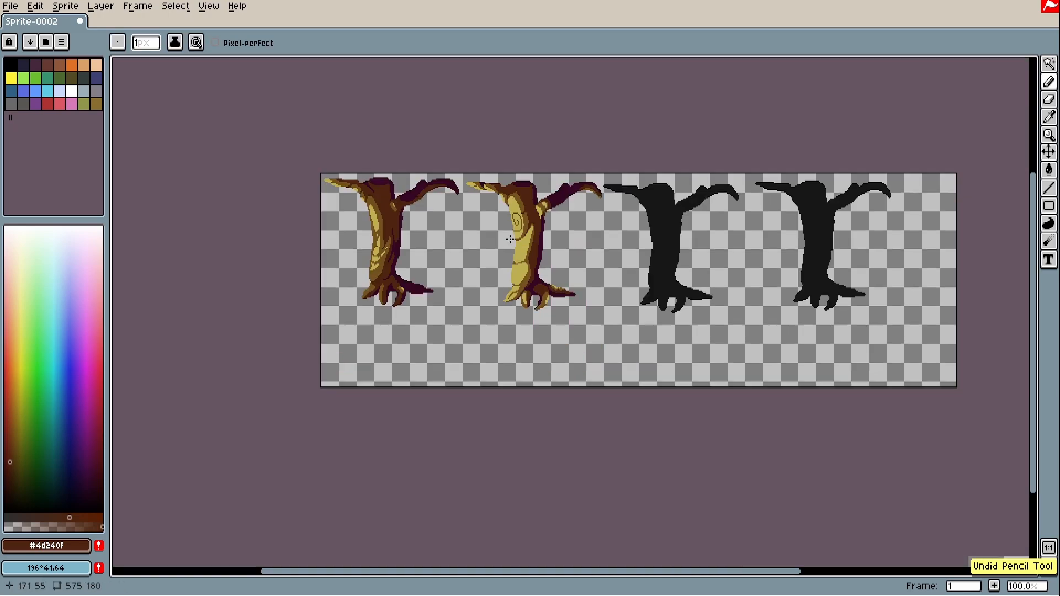
Step: Sample #bcaf50 and draw a filled leaf-shaped patch in the empty space beside the second tree's right trunk edge
{"action": "scroll", "coordinate": [531, 264], "scroll_direction": "up", "scroll_amount": 1}
{"action": "key", "text": "space"}
{"action": "left_click_drag", "start_coordinate": [532, 264], "coordinate": [530, 272]}
{"action": "left_click", "coordinate": [514, 266], "text": "alt"}
{"action": "left_click_drag", "start_coordinate": [593, 245], "coordinate": [589, 249]}
{"action": "key", "text": "g"}
{"action": "left_click", "coordinate": [628, 273]}
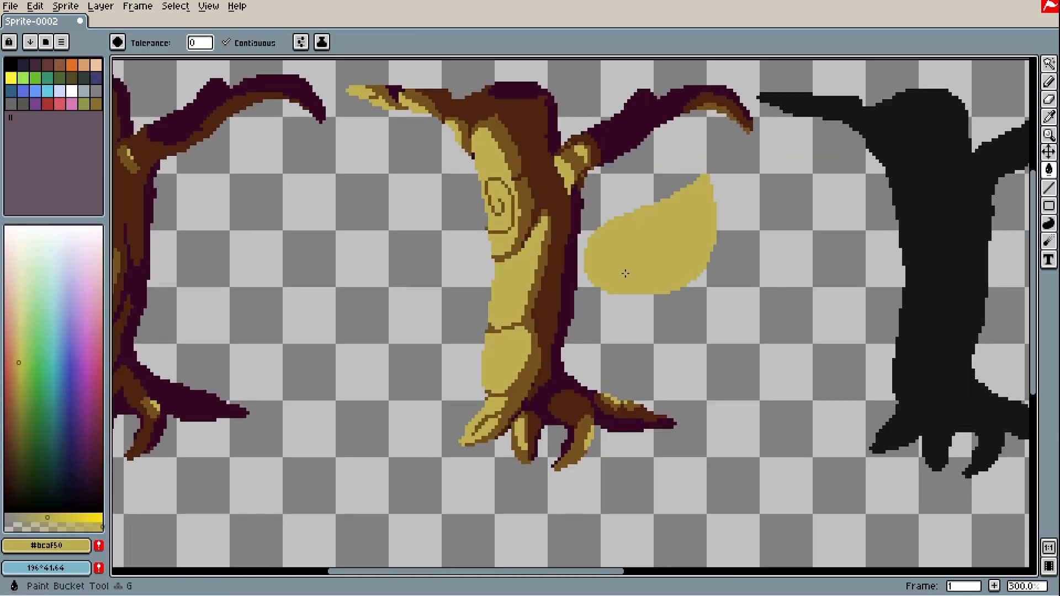
Step: Draw a small crescent in #bcaf50 beside the left edge of the second tree's trunk and fill it
{"action": "key", "text": "b"}
{"action": "left_click_drag", "start_coordinate": [492, 259], "coordinate": [488, 256]}
{"action": "mouse_move", "coordinate": [480, 252]}
{"action": "left_mouse_down"}
{"action": "mouse_move", "coordinate": [464, 266]}
{"action": "mouse_move", "coordinate": [482, 254]}
{"action": "left_mouse_up"}
{"action": "key", "text": "g"}
{"action": "left_click", "coordinate": [465, 256]}
Step: Erase the lower edge of the large #bcaf50 patch to slim it into a teardrop shape
{"action": "scroll", "coordinate": [475, 284], "scroll_direction": "up", "scroll_amount": 2}
{"action": "key", "text": "e"}
{"action": "mouse_move", "coordinate": [743, 172]}
{"action": "left_mouse_down"}
{"action": "mouse_move", "coordinate": [705, 244]}
{"action": "mouse_move", "coordinate": [615, 301]}
{"action": "mouse_move", "coordinate": [502, 304]}
{"action": "mouse_move", "coordinate": [432, 330]}
{"action": "left_mouse_up"}
Step: Sample the dark shadow colour #360724 from the second tree for the third silhouette
{"action": "scroll", "coordinate": [563, 307], "scroll_direction": "down", "scroll_amount": 2}
{"action": "scroll", "coordinate": [613, 297], "scroll_direction": "down", "scroll_amount": 1}
{"action": "scroll", "coordinate": [596, 307], "scroll_direction": "up", "scroll_amount": 1}
{"action": "scroll", "coordinate": [608, 304], "scroll_direction": "down", "scroll_amount": 1}
{"action": "left_click_drag", "start_coordinate": [549, 280], "coordinate": [535, 299]}
{"action": "left_click", "coordinate": [360, 299], "text": "alt"}
{"action": "key", "text": "g"}
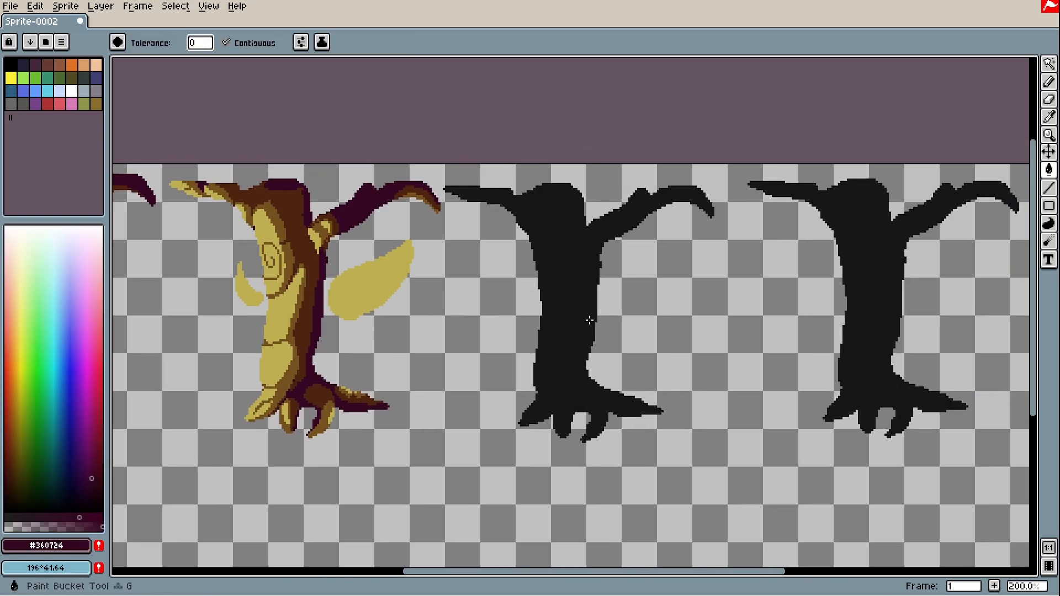
{"action": "left_click_drag", "start_coordinate": [551, 320], "coordinate": [549, 300]}
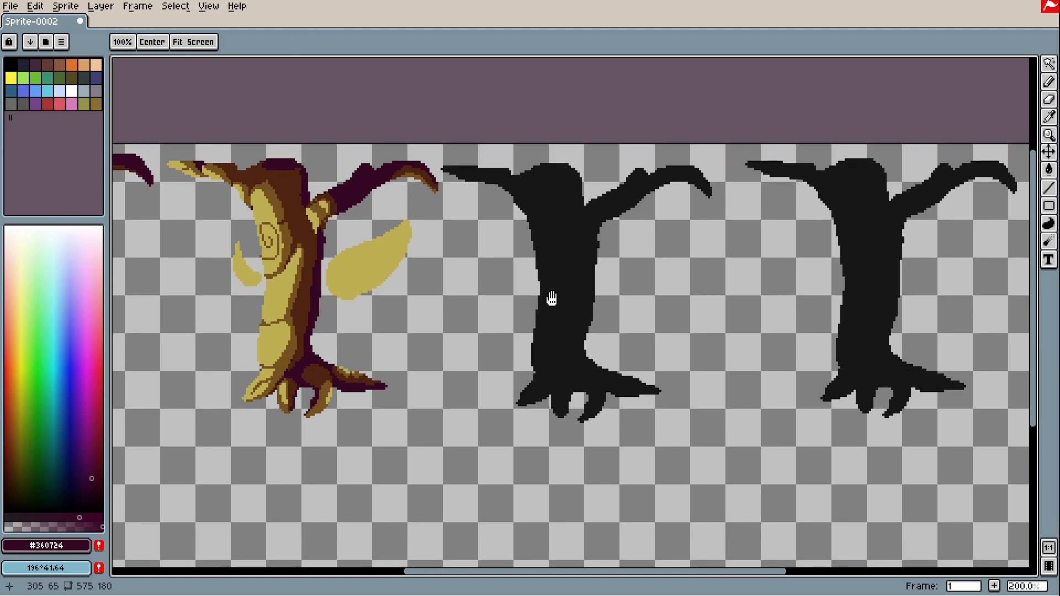
{"action": "scroll", "coordinate": [606, 263], "scroll_direction": "up", "scroll_amount": 1}
{"action": "key", "text": "b"}
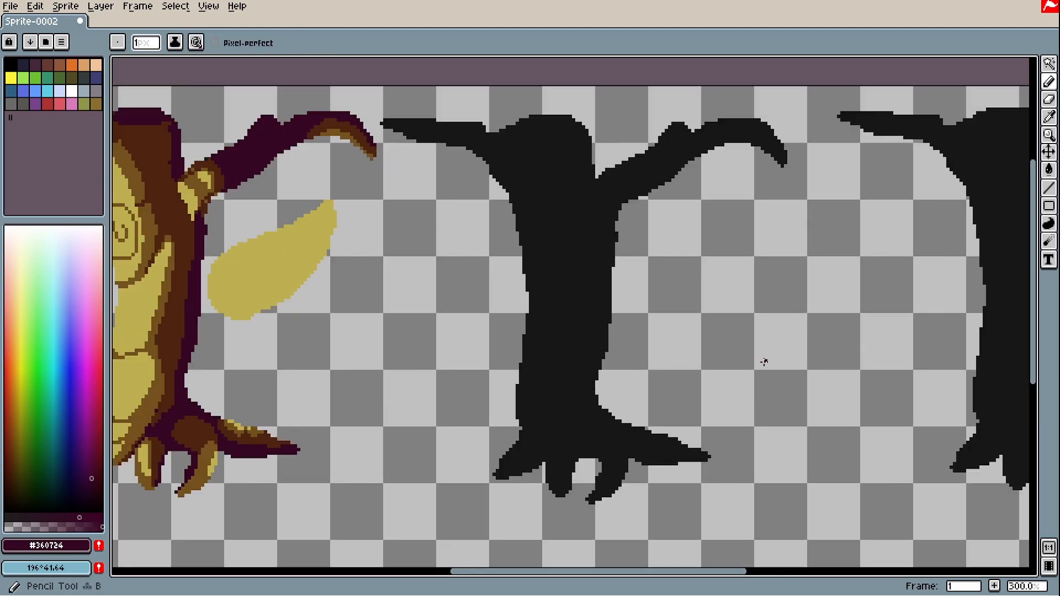
{"action": "mouse_move", "coordinate": [819, 400]}
{"action": "left_mouse_down"}
{"action": "mouse_move", "coordinate": [771, 363]}
{"action": "mouse_move", "coordinate": [752, 366]}
{"action": "mouse_move", "coordinate": [769, 356]}
{"action": "left_mouse_up"}
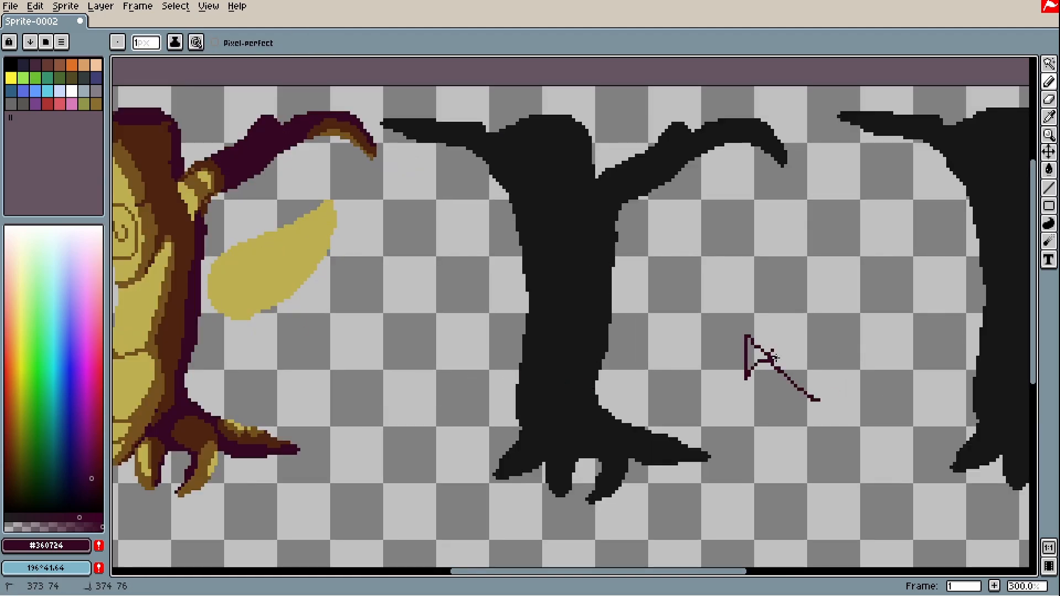
{"action": "key", "text": "ctrl+z"}
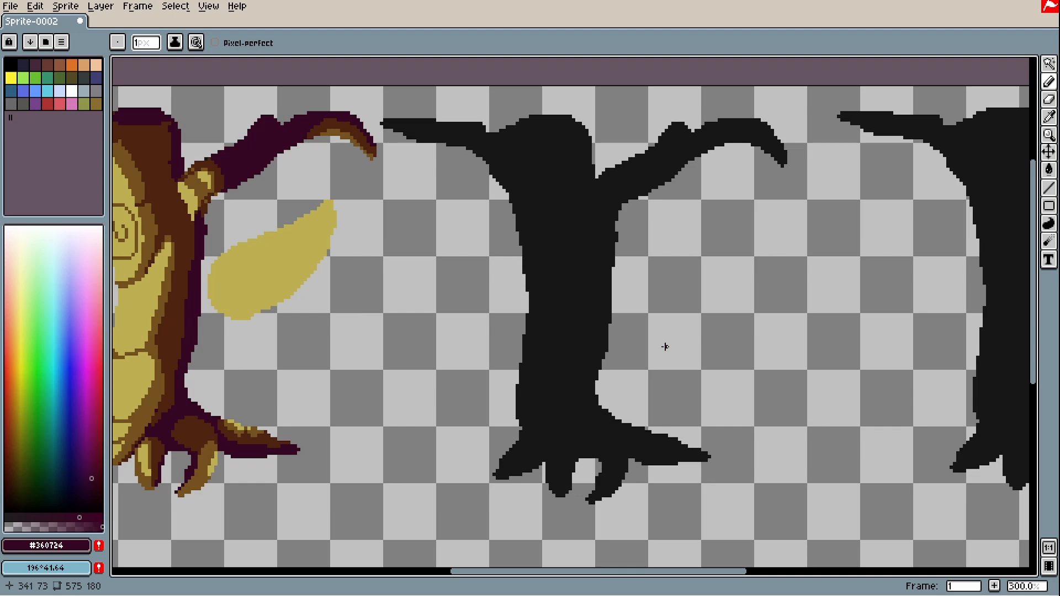
Step: Fill the third tree silhouette with #360724
{"action": "key", "text": "g"}
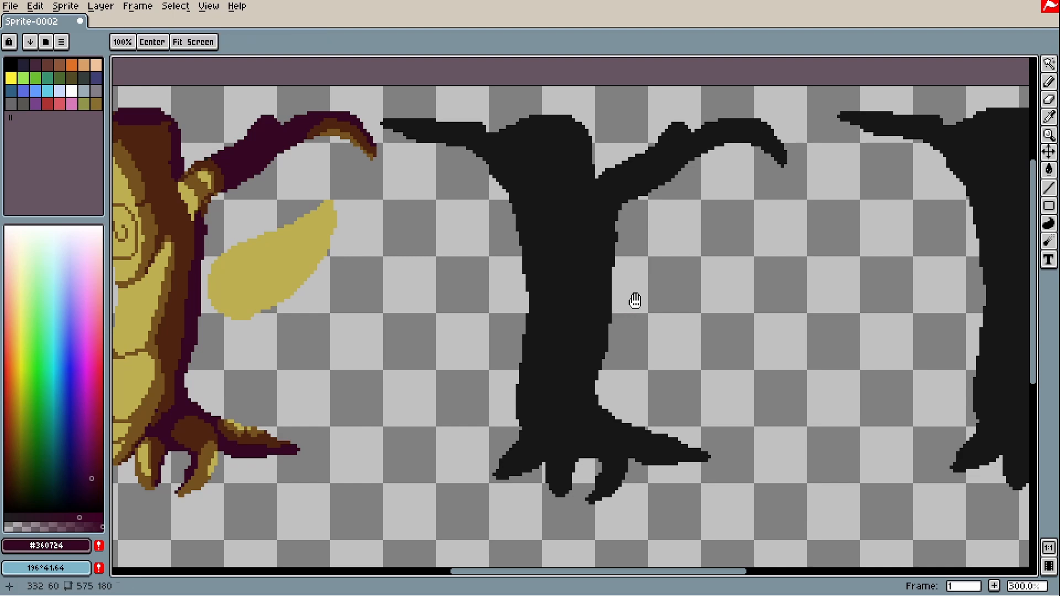
{"action": "scroll", "coordinate": [613, 312], "scroll_direction": "up", "scroll_amount": 2}
{"action": "scroll", "coordinate": [617, 316], "scroll_direction": "down", "scroll_amount": 1}
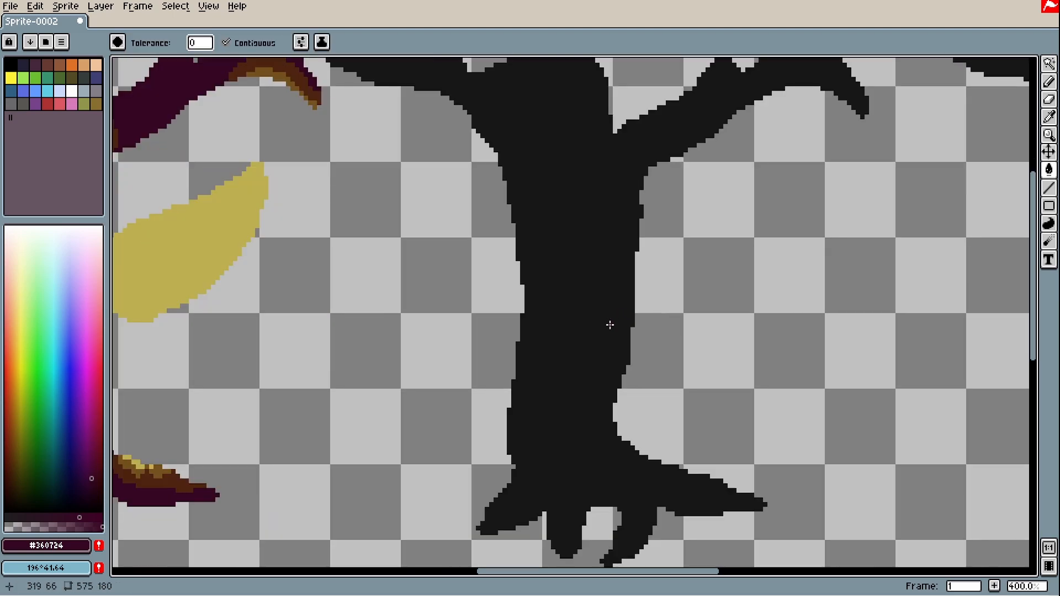
{"action": "scroll", "coordinate": [609, 326], "scroll_direction": "down", "scroll_amount": 1}
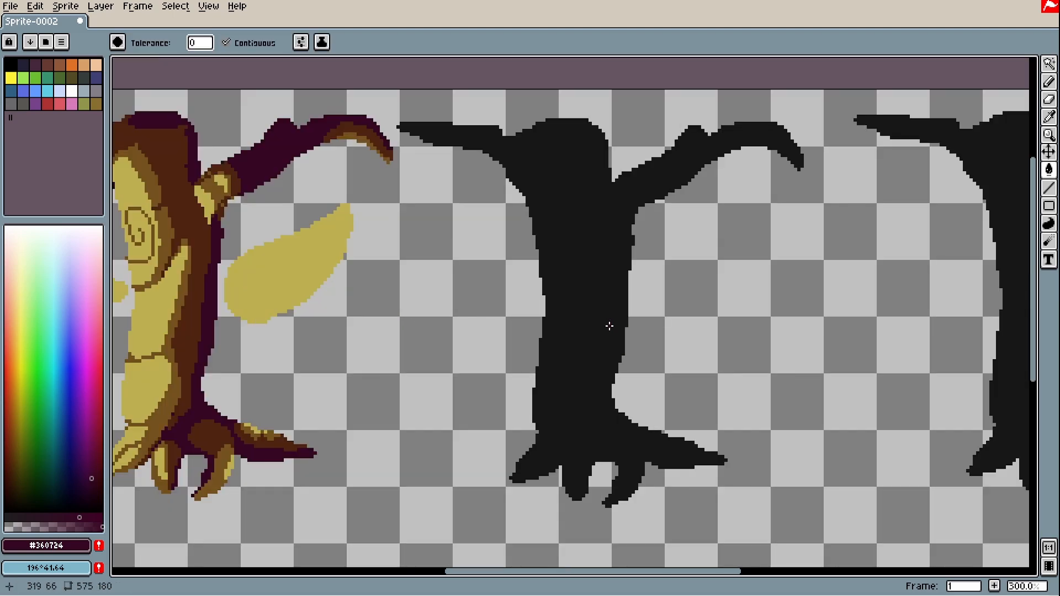
{"action": "left_click", "coordinate": [612, 344]}
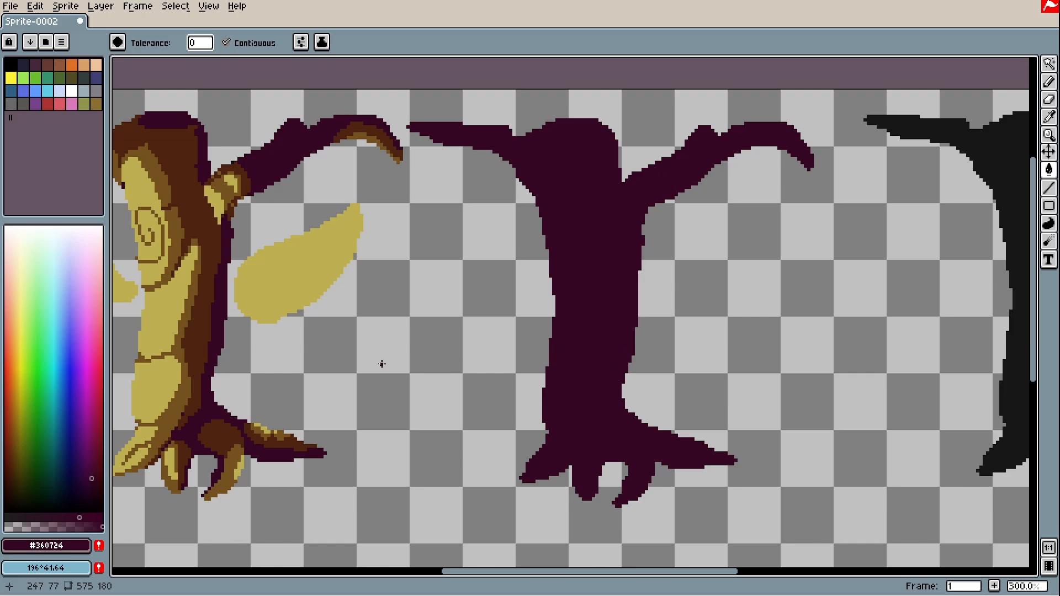
Step: Sample #4d240f and outline the mid-tone areas at the third tree's right branch joint and along the branch's underside
{"action": "left_click", "coordinate": [394, 148], "text": "alt"}
{"action": "key", "text": "b"}
{"action": "scroll", "coordinate": [686, 221], "scroll_direction": "up", "scroll_amount": 3}
{"action": "left_click_drag", "start_coordinate": [315, 330], "coordinate": [360, 437]}
{"action": "left_click_drag", "start_coordinate": [386, 387], "coordinate": [407, 354]}
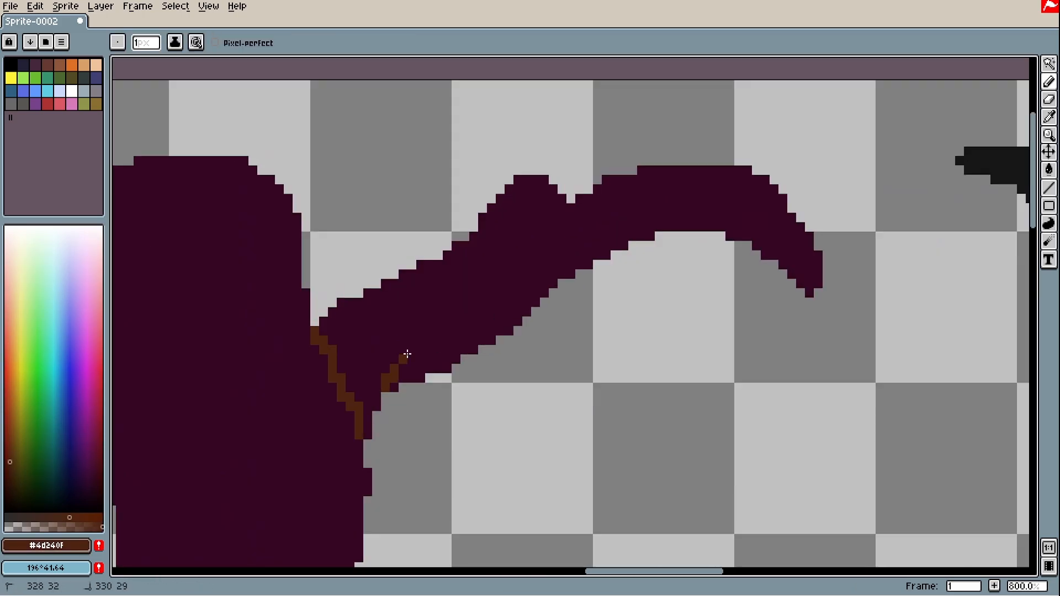
{"action": "scroll", "coordinate": [587, 267], "scroll_direction": "down", "scroll_amount": 1}
{"action": "scroll", "coordinate": [516, 246], "scroll_direction": "up", "scroll_amount": 1}
Step: Outline the mid-tone areas of the third tree's crown, left branch and lower trunk in #4d240f
{"action": "mouse_move", "coordinate": [516, 246]}
{"action": "left_mouse_down"}
{"action": "mouse_move", "coordinate": [691, 269]}
{"action": "mouse_move", "coordinate": [679, 308]}
{"action": "left_mouse_up"}
{"action": "scroll", "coordinate": [679, 307], "scroll_direction": "up", "scroll_amount": 3}
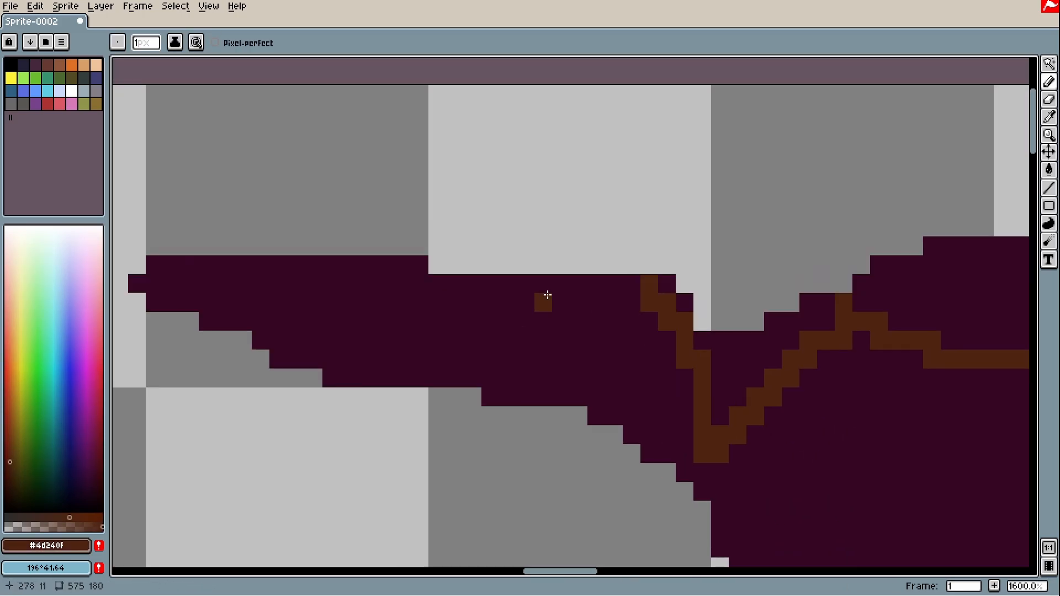
{"action": "scroll", "coordinate": [563, 359], "scroll_direction": "down", "scroll_amount": 2}
{"action": "scroll", "coordinate": [552, 308], "scroll_direction": "down", "scroll_amount": 1}
{"action": "scroll", "coordinate": [562, 412], "scroll_direction": "up", "scroll_amount": 1}
{"action": "mouse_move", "coordinate": [620, 72]}
{"action": "left_mouse_down"}
{"action": "mouse_move", "coordinate": [561, 412]}
{"action": "mouse_move", "coordinate": [420, 510]}
{"action": "left_mouse_up"}
Step: Outline the mid-tone areas on the third tree's roots in #4d240f
{"action": "scroll", "coordinate": [608, 300], "scroll_direction": "down", "scroll_amount": 1}
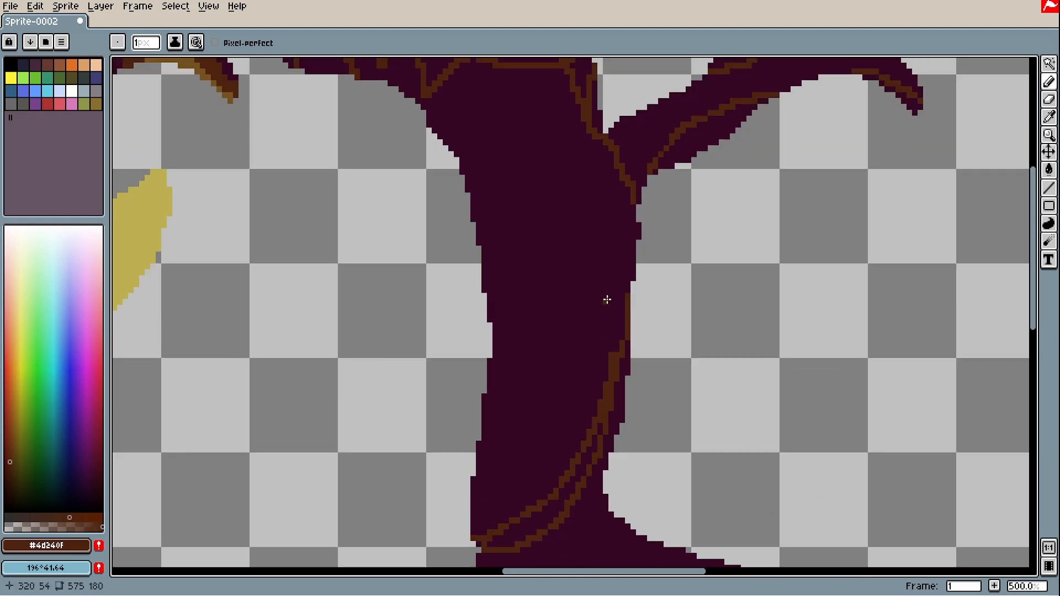
{"action": "scroll", "coordinate": [509, 372], "scroll_direction": "up", "scroll_amount": 2}
{"action": "mouse_move", "coordinate": [508, 371]}
{"action": "left_mouse_down"}
{"action": "mouse_move", "coordinate": [590, 335]}
{"action": "mouse_move", "coordinate": [594, 466]}
{"action": "left_mouse_up"}
{"action": "scroll", "coordinate": [705, 304], "scroll_direction": "up", "scroll_amount": 1}
{"action": "mouse_move", "coordinate": [705, 304]}
{"action": "left_mouse_down"}
{"action": "mouse_move", "coordinate": [545, 377]}
{"action": "mouse_move", "coordinate": [524, 350]}
{"action": "left_mouse_up"}
{"action": "left_click_drag", "start_coordinate": [570, 463], "coordinate": [507, 320]}
Step: Fill the outlined mid-tone areas of the third tree with #4d240f
{"action": "scroll", "coordinate": [644, 438], "scroll_direction": "down", "scroll_amount": 1}
{"action": "key", "text": "g"}
{"action": "left_click", "coordinate": [644, 438]}
{"action": "scroll", "coordinate": [497, 324], "scroll_direction": "down", "scroll_amount": 2}
Step: Clean up the pixel edges along the underside of the third tree's right branch with #360724 and #4d240f
{"action": "scroll", "coordinate": [636, 298], "scroll_direction": "up", "scroll_amount": 4}
{"action": "left_click_drag", "start_coordinate": [559, 269], "coordinate": [635, 298]}
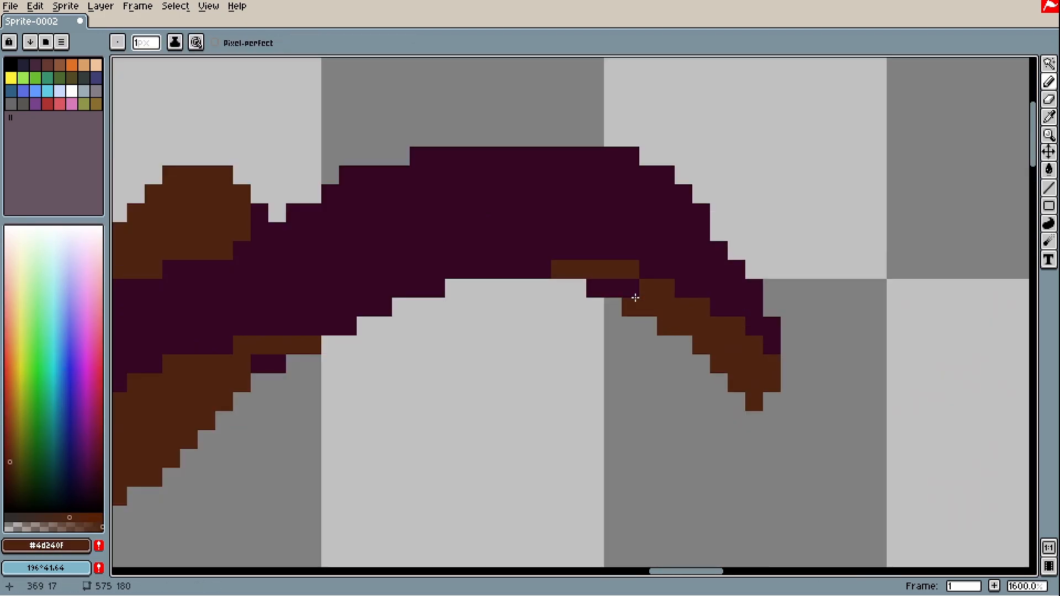
{"action": "scroll", "coordinate": [635, 298], "scroll_direction": "down", "scroll_amount": 2}
{"action": "scroll", "coordinate": [610, 315], "scroll_direction": "up", "scroll_amount": 2}
{"action": "key", "text": "ctrl+z"}
{"action": "left_click", "coordinate": [630, 284], "text": "alt"}
{"action": "left_click", "coordinate": [617, 287]}
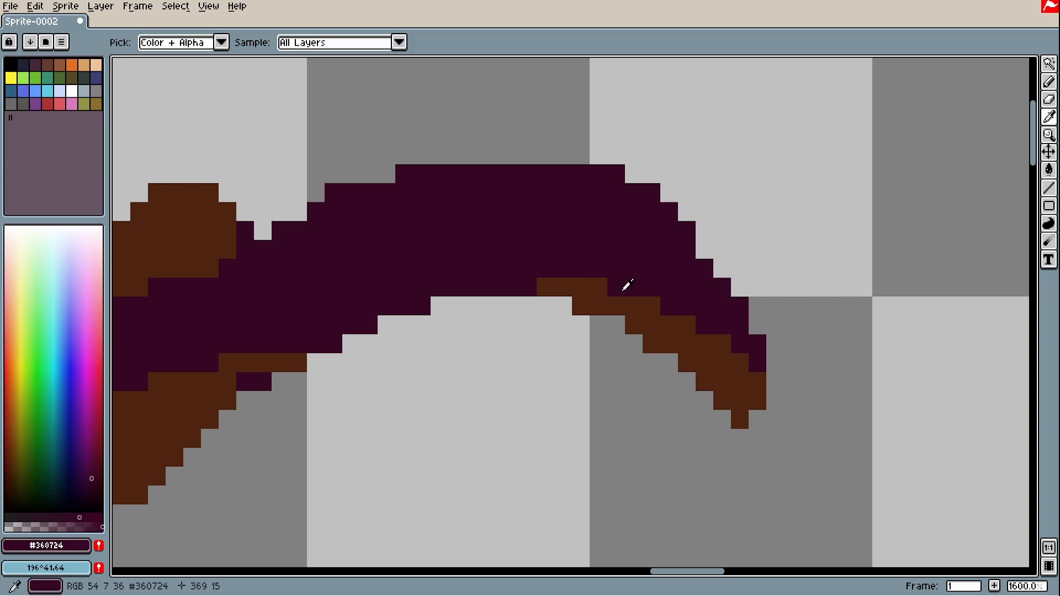
{"action": "left_click", "coordinate": [227, 400], "text": "alt"}
{"action": "left_click", "coordinate": [249, 402]}
{"action": "scroll", "coordinate": [480, 386], "scroll_direction": "down", "scroll_amount": 3}
{"action": "scroll", "coordinate": [473, 314], "scroll_direction": "up", "scroll_amount": 2}
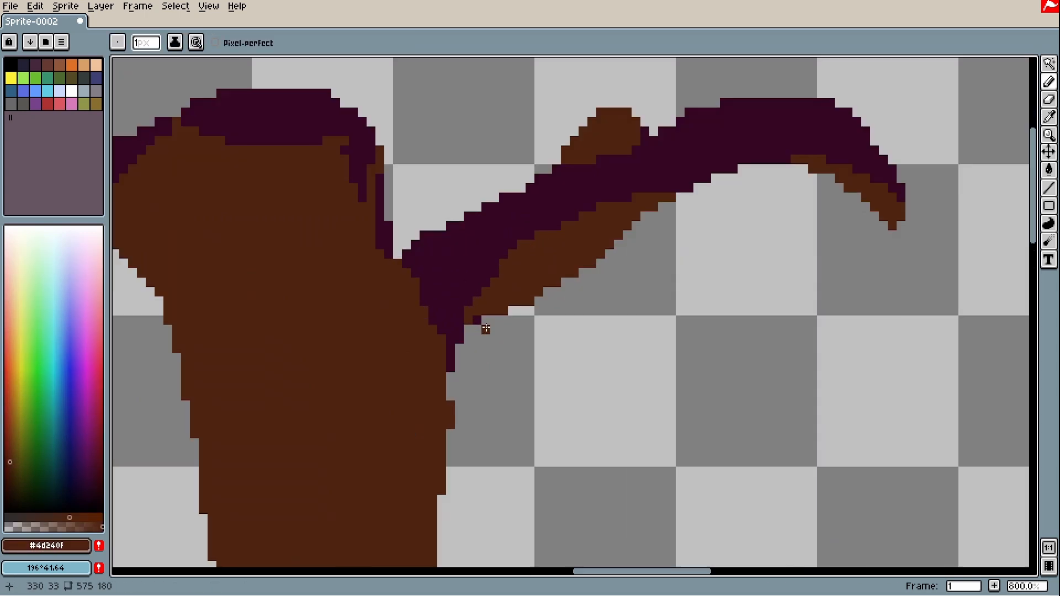
Step: Sample #360724 and draw a shadow line up the right side of the third trunk, from the lower crease to the crown
{"action": "scroll", "coordinate": [470, 331], "scroll_direction": "down", "scroll_amount": 3}
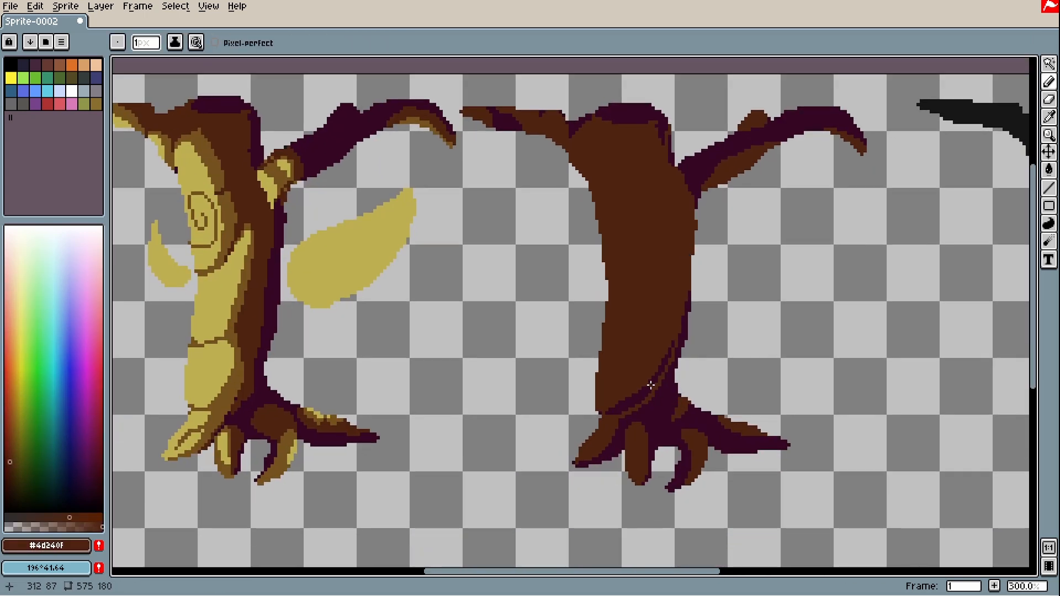
{"action": "scroll", "coordinate": [688, 338], "scroll_direction": "up", "scroll_amount": 3}
{"action": "left_click", "coordinate": [685, 338], "text": "alt"}
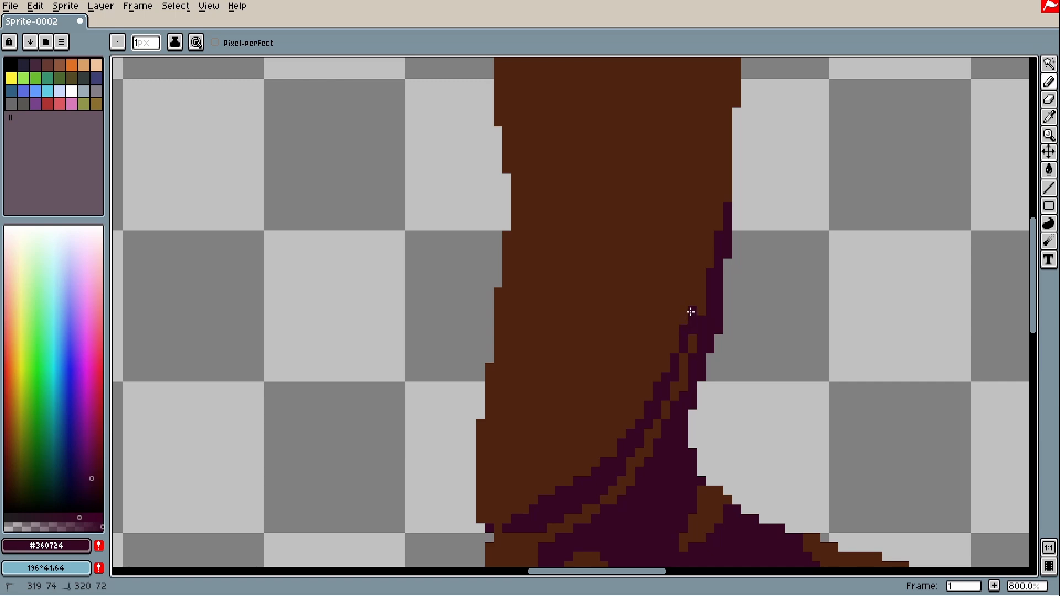
{"action": "left_click_drag", "start_coordinate": [696, 308], "coordinate": [709, 154]}
{"action": "left_click_drag", "start_coordinate": [709, 162], "coordinate": [672, 335]}
{"action": "left_click_drag", "start_coordinate": [672, 334], "coordinate": [672, 407]}
{"action": "mouse_move", "coordinate": [659, 322]}
{"action": "left_mouse_down"}
{"action": "mouse_move", "coordinate": [668, 428]}
{"action": "mouse_move", "coordinate": [641, 258]}
{"action": "left_mouse_up"}
{"action": "mouse_move", "coordinate": [641, 254]}
{"action": "left_mouse_down"}
{"action": "mouse_move", "coordinate": [653, 366]}
{"action": "mouse_move", "coordinate": [641, 214]}
{"action": "left_mouse_up"}
{"action": "scroll", "coordinate": [643, 216], "scroll_direction": "down", "scroll_amount": 3}
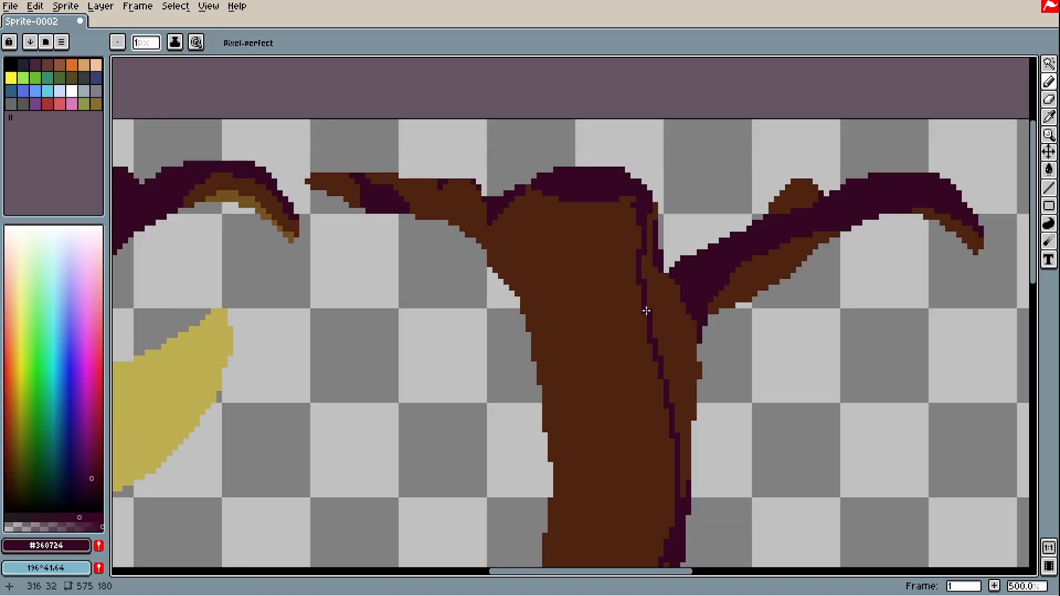
Step: Thicken the shadow along the third trunk's right side with #360724 and fill its remaining gaps
{"action": "mouse_move", "coordinate": [648, 332]}
{"action": "left_mouse_down"}
{"action": "mouse_move", "coordinate": [650, 386]}
{"action": "mouse_move", "coordinate": [503, 353]}
{"action": "left_mouse_up"}
{"action": "scroll", "coordinate": [503, 353], "scroll_direction": "up", "scroll_amount": 5}
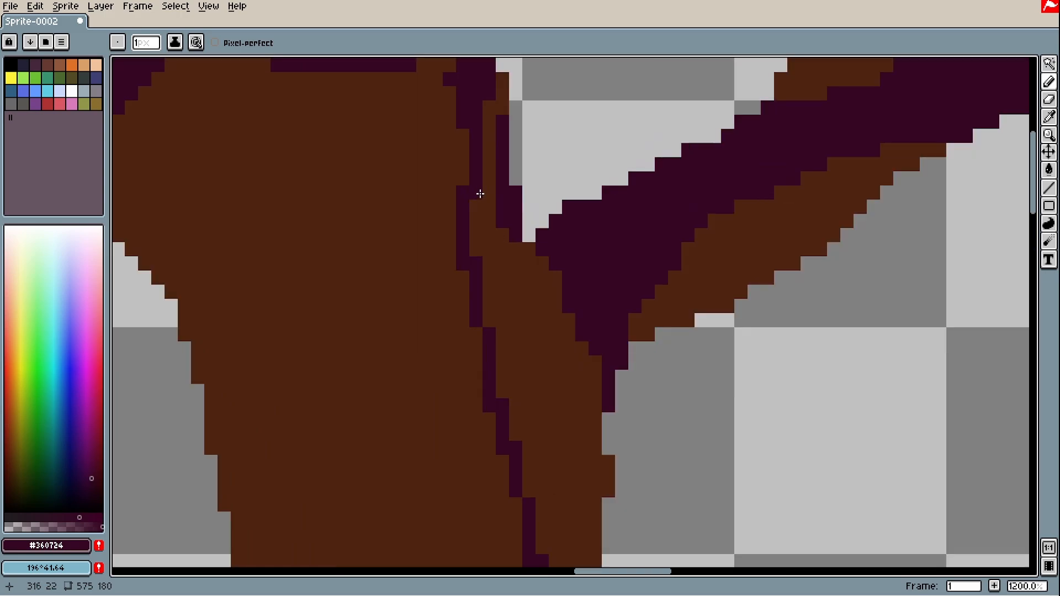
{"action": "left_click_drag", "start_coordinate": [479, 195], "coordinate": [530, 421]}
{"action": "key", "text": "g"}
{"action": "scroll", "coordinate": [493, 267], "scroll_direction": "up", "scroll_amount": 1}
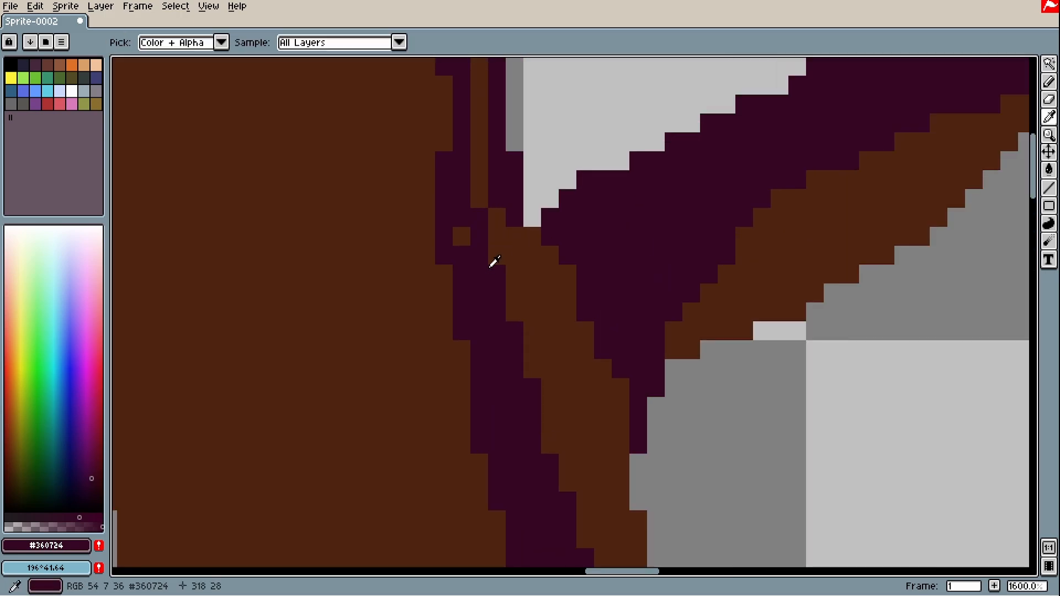
{"action": "left_click", "coordinate": [462, 239]}
{"action": "key", "text": "b"}
{"action": "scroll", "coordinate": [484, 254], "scroll_direction": "down", "scroll_amount": 6}
{"action": "left_click_drag", "start_coordinate": [494, 326], "coordinate": [514, 257]}
{"action": "scroll", "coordinate": [530, 180], "scroll_direction": "up", "scroll_amount": 4}
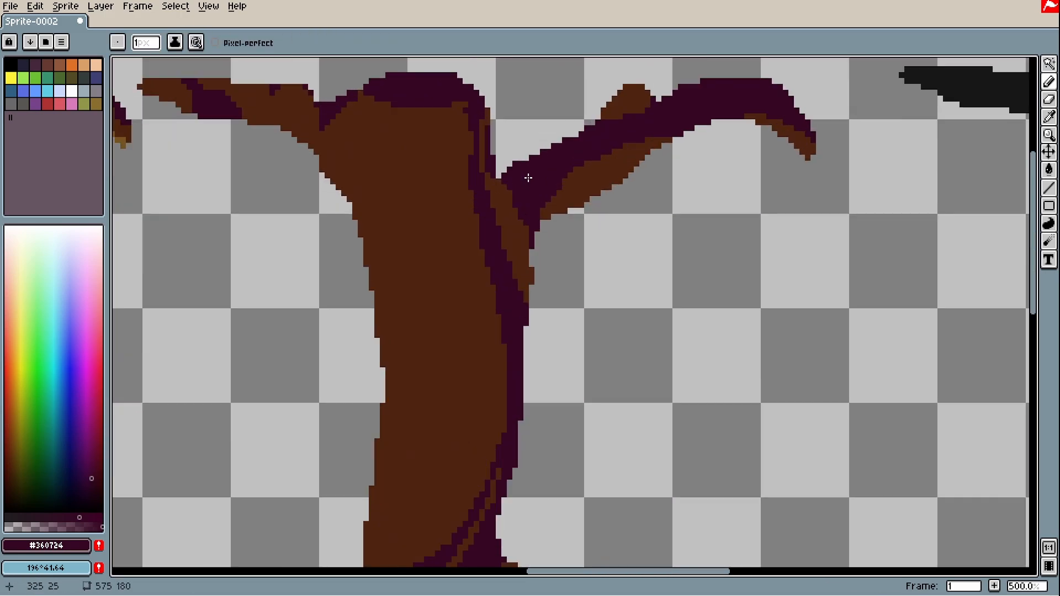
Step: Thin the brown strip in the crease above the third tree's roots with #360724
{"action": "left_click_drag", "start_coordinate": [709, 278], "coordinate": [676, 232]}
{"action": "scroll", "coordinate": [674, 268], "scroll_direction": "down", "scroll_amount": 4}
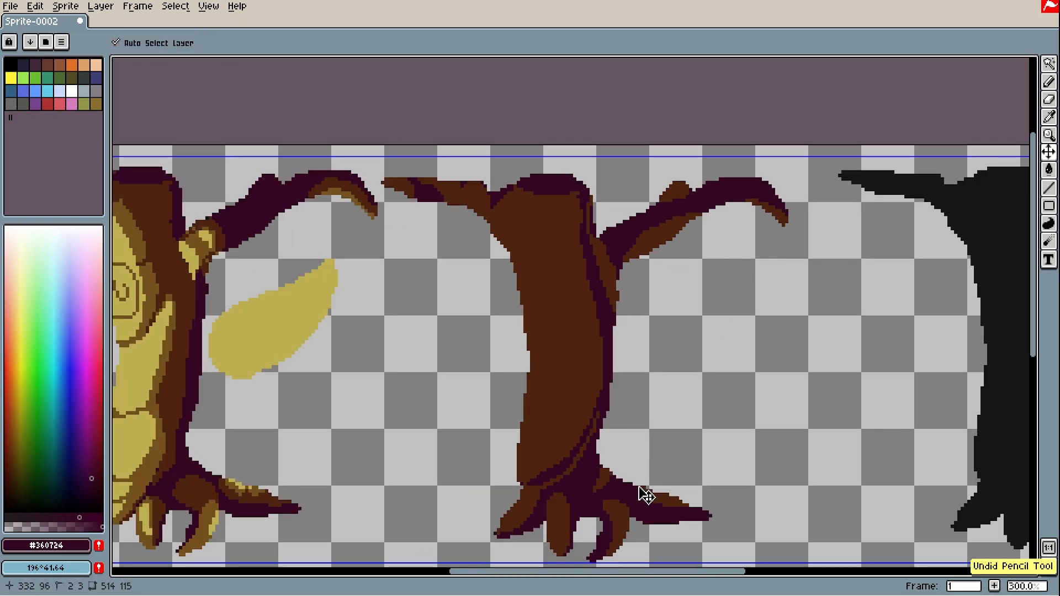
{"action": "scroll", "coordinate": [605, 371], "scroll_direction": "up", "scroll_amount": 1}
{"action": "scroll", "coordinate": [603, 423], "scroll_direction": "up", "scroll_amount": 5}
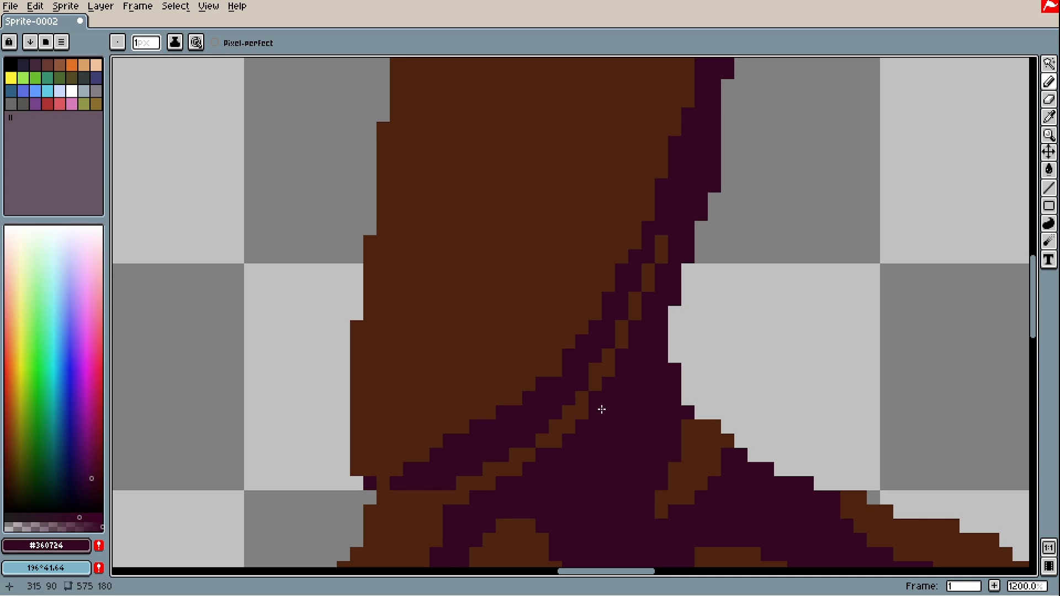
{"action": "left_click", "coordinate": [487, 489]}
{"action": "left_click_drag", "start_coordinate": [485, 490], "coordinate": [532, 475]}
Step: Refine the crease's left end with #360724 and #4d240f so the dark line wraps around the trunk's left edge
{"action": "left_click", "coordinate": [428, 469], "text": "alt"}
{"action": "left_click", "coordinate": [418, 469], "text": "alt"}
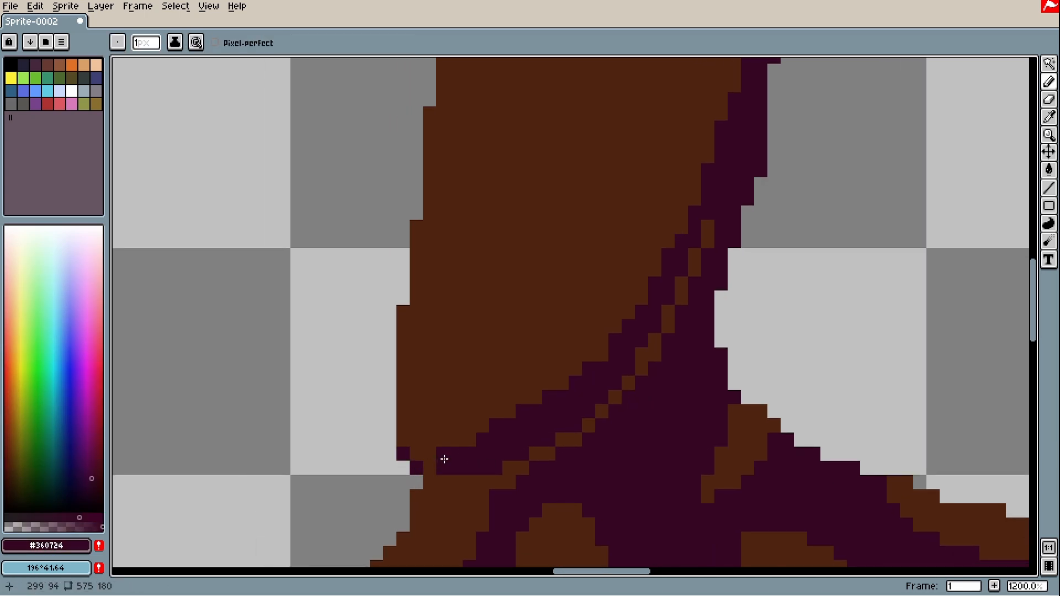
{"action": "left_click", "coordinate": [482, 422], "text": "alt"}
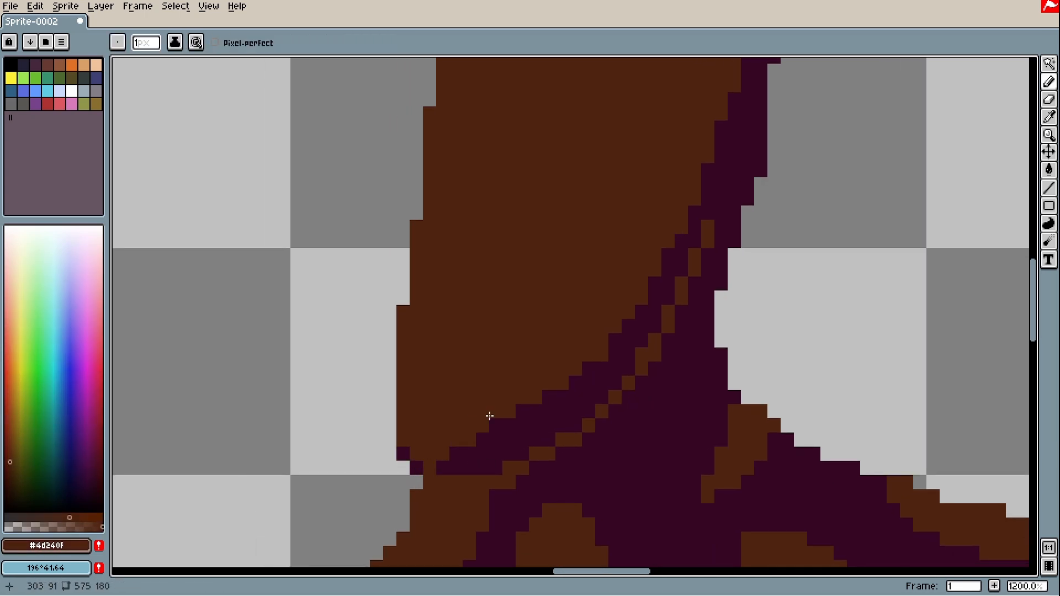
{"action": "left_click", "coordinate": [472, 474], "text": "alt"}
{"action": "left_click", "coordinate": [429, 482]}
{"action": "scroll", "coordinate": [500, 476], "scroll_direction": "down", "scroll_amount": 4}
{"action": "scroll", "coordinate": [362, 427], "scroll_direction": "down", "scroll_amount": 1}
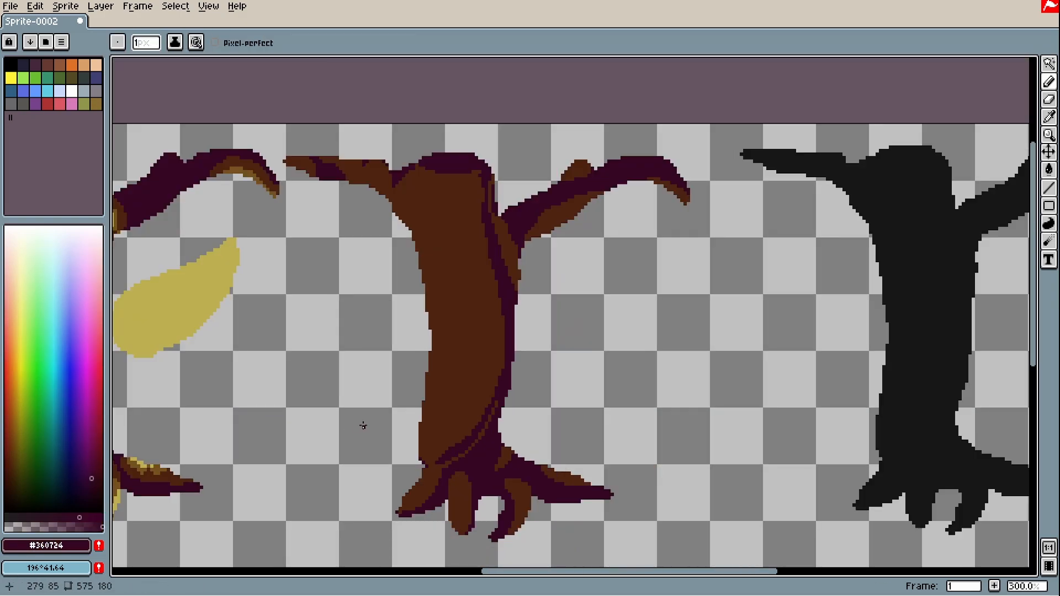
Step: Examine the third tree's roots, trunk and crown and compare their shading with the second tree's
{"action": "scroll", "coordinate": [457, 443], "scroll_direction": "up", "scroll_amount": 5}
{"action": "scroll", "coordinate": [436, 534], "scroll_direction": "down", "scroll_amount": 4}
{"action": "key", "text": "space"}
{"action": "mouse_move", "coordinate": [326, 483]}
{"action": "left_mouse_down"}
{"action": "mouse_move", "coordinate": [670, 403]}
{"action": "mouse_move", "coordinate": [673, 307]}
{"action": "left_mouse_up"}
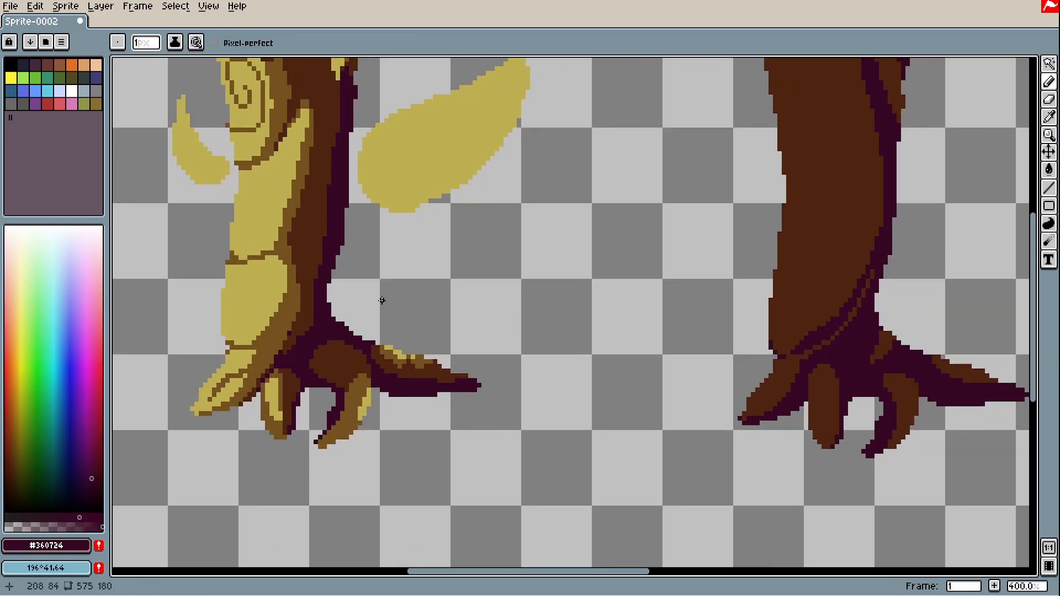
{"action": "key", "text": "space"}
{"action": "left_click_drag", "start_coordinate": [554, 263], "coordinate": [643, 279]}
{"action": "key", "text": "space"}
{"action": "left_click_drag", "start_coordinate": [591, 307], "coordinate": [265, 313]}
{"action": "scroll", "coordinate": [611, 407], "scroll_direction": "up", "scroll_amount": 6}
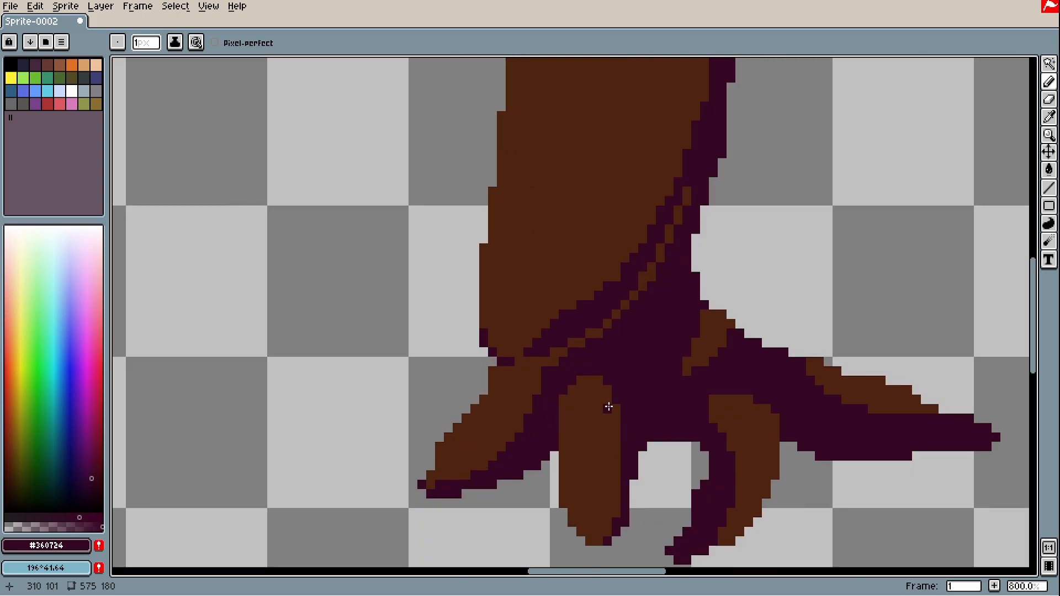
{"action": "scroll", "coordinate": [679, 393], "scroll_direction": "down", "scroll_amount": 5}
{"action": "scroll", "coordinate": [654, 426], "scroll_direction": "up", "scroll_amount": 4}
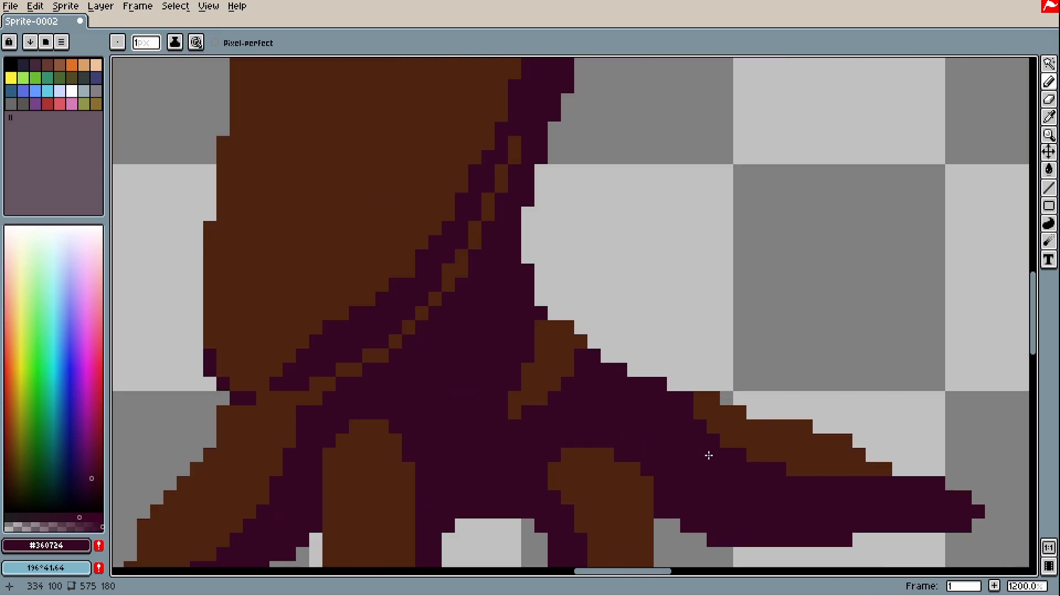
{"action": "scroll", "coordinate": [699, 430], "scroll_direction": "down", "scroll_amount": 2}
{"action": "scroll", "coordinate": [717, 469], "scroll_direction": "up", "scroll_amount": 2}
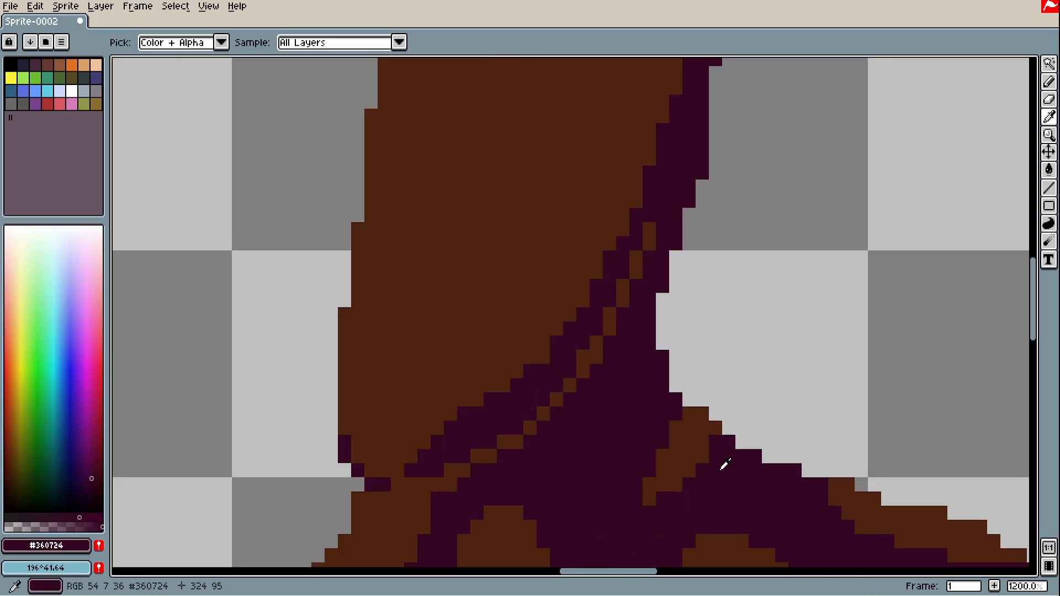
{"action": "scroll", "coordinate": [705, 459], "scroll_direction": "down", "scroll_amount": 1}
{"action": "key", "text": "i"}
{"action": "key", "text": "b"}
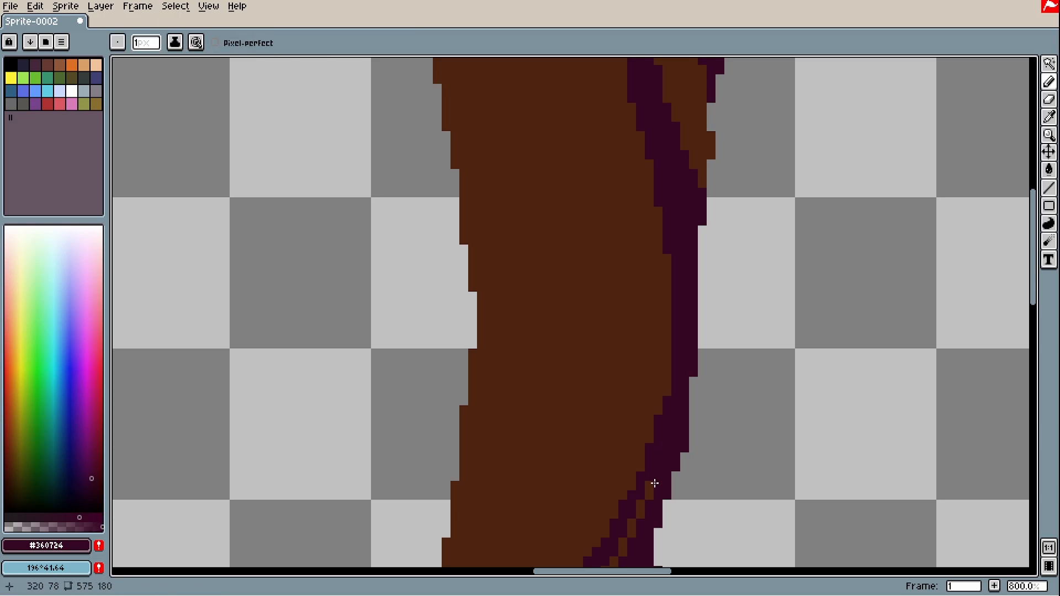
{"action": "scroll", "coordinate": [649, 488], "scroll_direction": "down", "scroll_amount": 4}
{"action": "scroll", "coordinate": [643, 256], "scroll_direction": "up", "scroll_amount": 5}
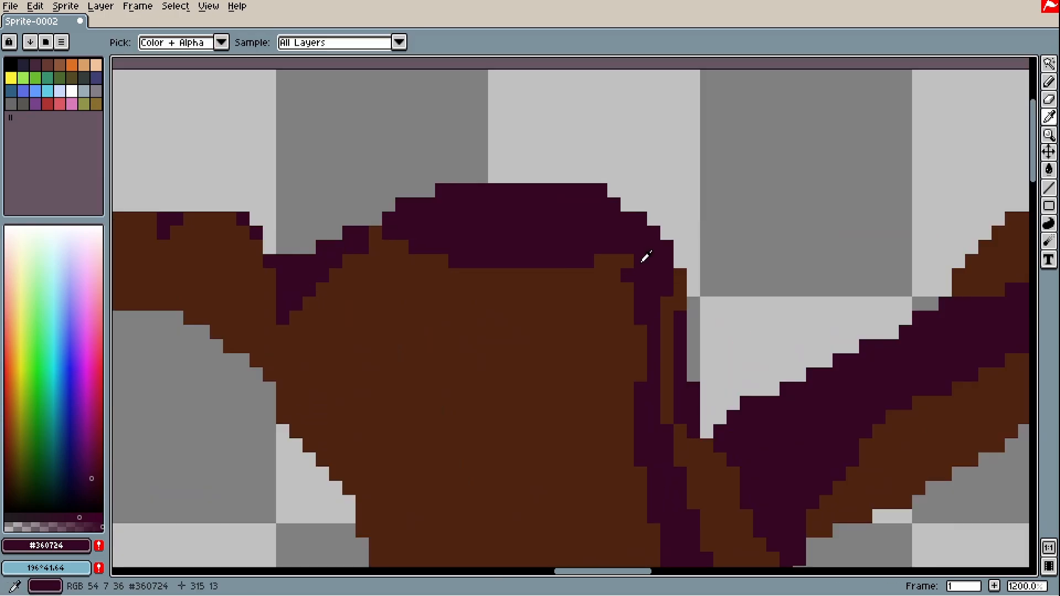
Step: Round the inner corner of the third tree's crown shadow with #360724, touching up its edge pixels
{"action": "left_click", "coordinate": [642, 258], "text": "alt"}
{"action": "scroll", "coordinate": [621, 261], "scroll_direction": "down", "scroll_amount": 5}
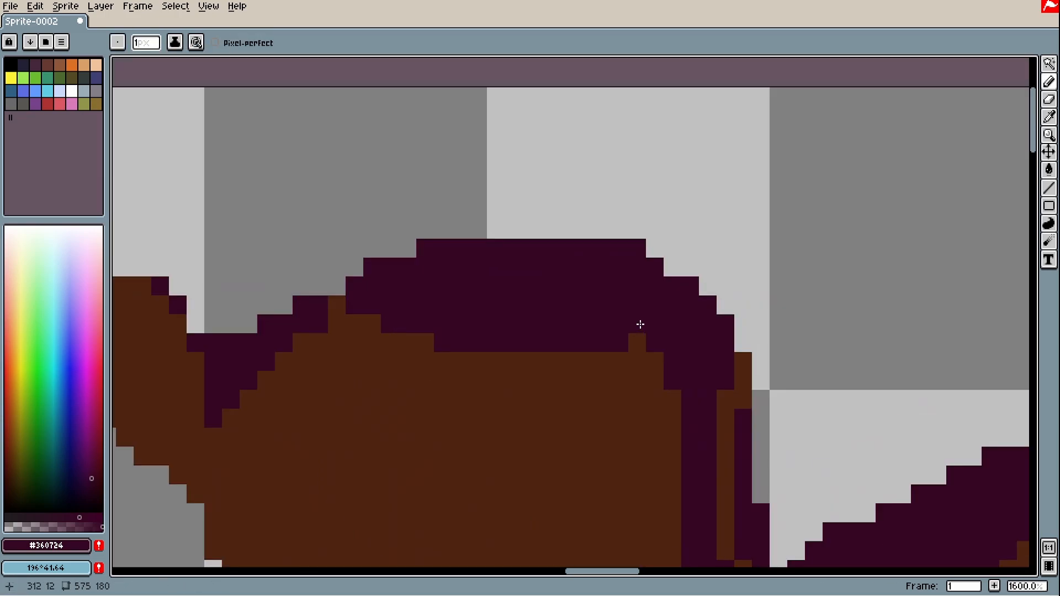
{"action": "left_click", "coordinate": [639, 344], "text": "alt"}
{"action": "left_click", "coordinate": [657, 326], "text": "alt"}
{"action": "scroll", "coordinate": [589, 309], "scroll_direction": "down", "scroll_amount": 5}
{"action": "scroll", "coordinate": [403, 310], "scroll_direction": "up", "scroll_amount": 3}
{"action": "left_click", "coordinate": [416, 200], "text": "alt"}
{"action": "left_click", "coordinate": [428, 213], "text": "alt"}
{"action": "scroll", "coordinate": [442, 232], "scroll_direction": "down", "scroll_amount": 4}
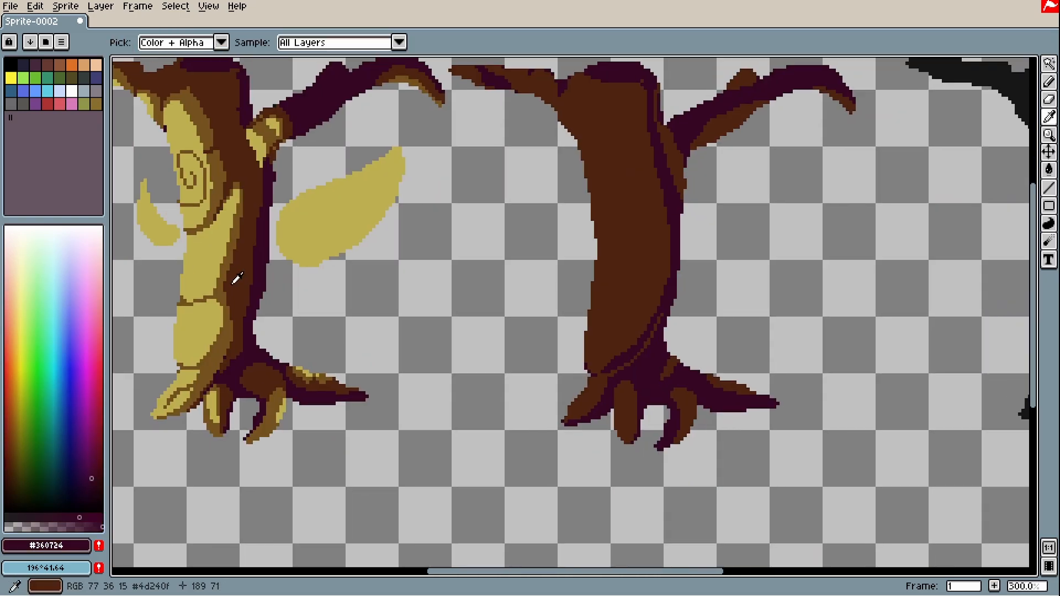
Step: Paint #73521F mid-tones along the lit sides of the third tree's roots
{"action": "left_click", "coordinate": [229, 265], "text": "alt"}
{"action": "scroll", "coordinate": [613, 385], "scroll_direction": "up", "scroll_amount": 5}
{"action": "left_click_drag", "start_coordinate": [519, 382], "coordinate": [442, 479]}
{"action": "scroll", "coordinate": [492, 348], "scroll_direction": "up", "scroll_amount": 1}
{"action": "left_click_drag", "start_coordinate": [501, 227], "coordinate": [492, 348]}
{"action": "mouse_move", "coordinate": [610, 261]}
{"action": "left_mouse_down"}
{"action": "mouse_move", "coordinate": [620, 305]}
{"action": "mouse_move", "coordinate": [581, 380]}
{"action": "left_mouse_up"}
{"action": "scroll", "coordinate": [598, 354], "scroll_direction": "down", "scroll_amount": 2}
{"action": "scroll", "coordinate": [381, 248], "scroll_direction": "up", "scroll_amount": 1}
{"action": "left_click_drag", "start_coordinate": [440, 431], "coordinate": [468, 450]}
Step: Outline the lit side of the third tree's trunk in #73521F and fill it, rounding its upper end below the crown
{"action": "scroll", "coordinate": [475, 309], "scroll_direction": "down", "scroll_amount": 2}
{"action": "left_click_drag", "start_coordinate": [511, 282], "coordinate": [484, 329]}
{"action": "left_click_drag", "start_coordinate": [536, 369], "coordinate": [523, 223]}
{"action": "scroll", "coordinate": [523, 223], "scroll_direction": "up", "scroll_amount": 1}
{"action": "left_click_drag", "start_coordinate": [458, 258], "coordinate": [379, 302]}
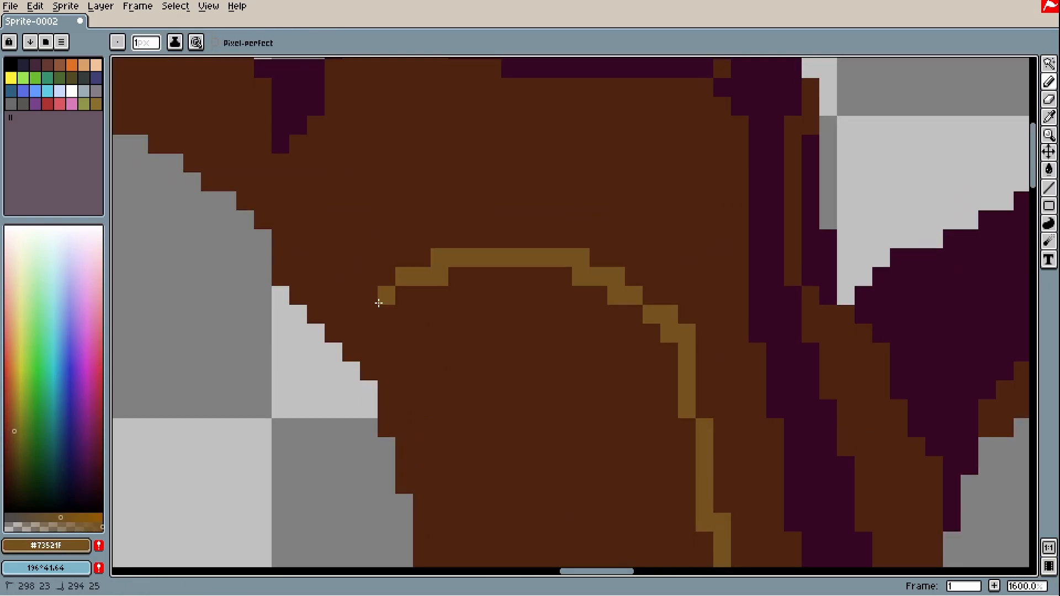
{"action": "scroll", "coordinate": [379, 303], "scroll_direction": "up", "scroll_amount": 1}
{"action": "left_click_drag", "start_coordinate": [528, 394], "coordinate": [481, 333]}
{"action": "left_click_drag", "start_coordinate": [332, 208], "coordinate": [464, 357]}
{"action": "scroll", "coordinate": [464, 358], "scroll_direction": "down", "scroll_amount": 3}
Step: Refine the lower edge and slanted bark streaks of the third tree's trunk mid-tone with #73521F
{"action": "left_click", "coordinate": [442, 415], "text": "alt"}
{"action": "left_click", "coordinate": [449, 398], "text": "alt"}
{"action": "scroll", "coordinate": [440, 410], "scroll_direction": "down", "scroll_amount": 1}
{"action": "left_click", "coordinate": [459, 432]}
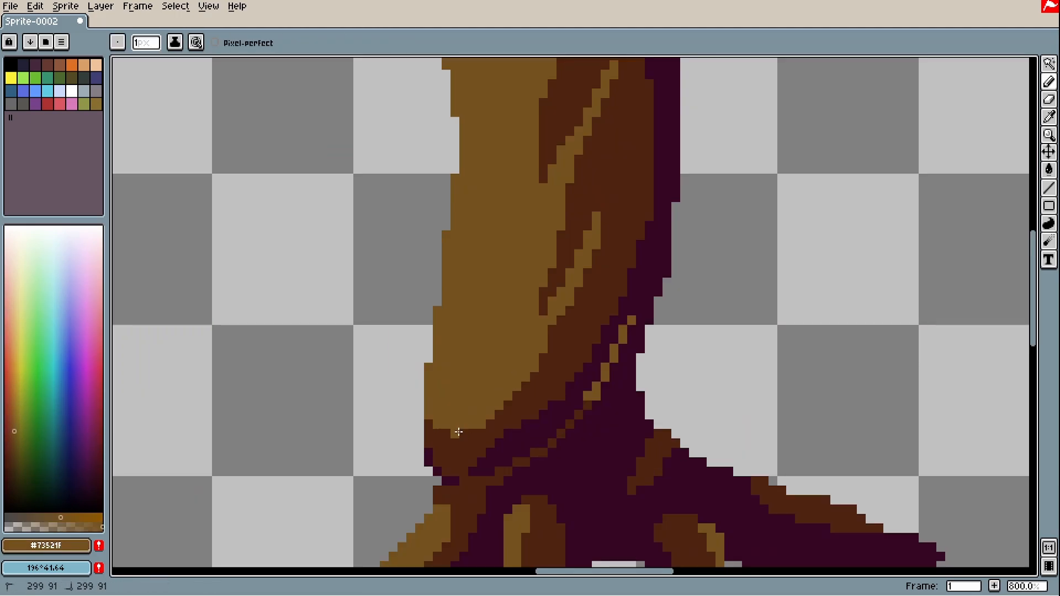
{"action": "left_click_drag", "start_coordinate": [608, 166], "coordinate": [525, 448]}
{"action": "scroll", "coordinate": [565, 177], "scroll_direction": "up", "scroll_amount": 1}
{"action": "left_click_drag", "start_coordinate": [567, 177], "coordinate": [592, 250]}
{"action": "scroll", "coordinate": [537, 208], "scroll_direction": "down", "scroll_amount": 1}
Step: Paint #73521F mid-tones along the underside of the third tree's branches and a thin streak across its crown
{"action": "scroll", "coordinate": [537, 208], "scroll_direction": "down", "scroll_amount": 3}
{"action": "left_click_drag", "start_coordinate": [724, 195], "coordinate": [860, 280]}
{"action": "scroll", "coordinate": [452, 238], "scroll_direction": "up", "scroll_amount": 3}
{"action": "left_click_drag", "start_coordinate": [716, 165], "coordinate": [583, 157]}
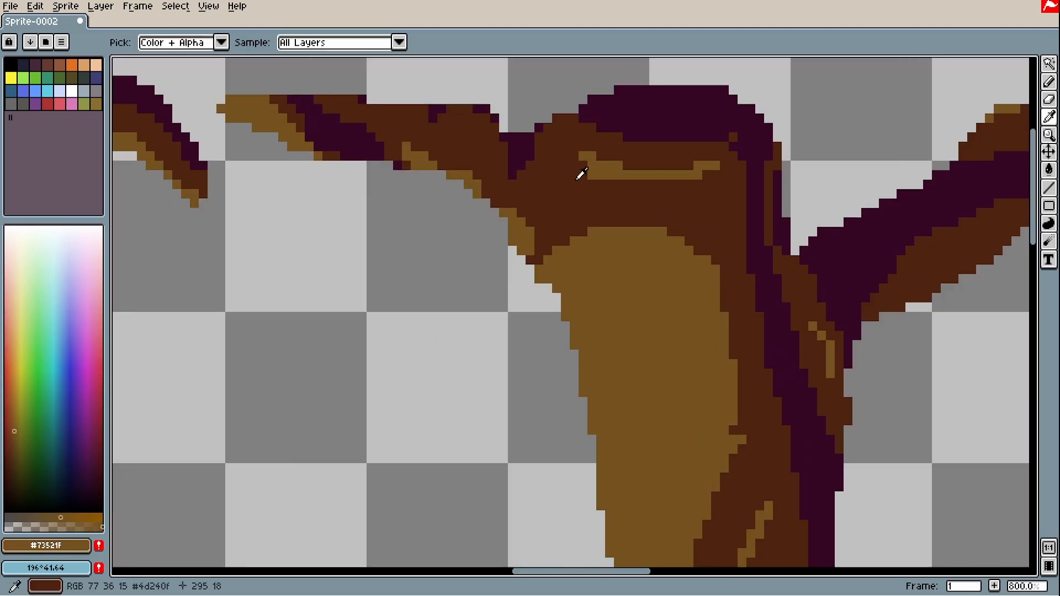
Step: Paint over the crown streak with #4d240f and carve a curved crease into the third tree's upper trunk
{"action": "left_click", "coordinate": [577, 179], "text": "alt"}
{"action": "left_click_drag", "start_coordinate": [694, 264], "coordinate": [635, 351]}
{"action": "scroll", "coordinate": [630, 168], "scroll_direction": "down", "scroll_amount": 3}
{"action": "left_click", "coordinate": [637, 282], "text": "alt"}
{"action": "scroll", "coordinate": [652, 442], "scroll_direction": "up", "scroll_amount": 4}
{"action": "left_click", "coordinate": [663, 276], "text": "alt"}
{"action": "scroll", "coordinate": [656, 265], "scroll_direction": "down", "scroll_amount": 4}
{"action": "scroll", "coordinate": [596, 387], "scroll_direction": "up", "scroll_amount": 4}
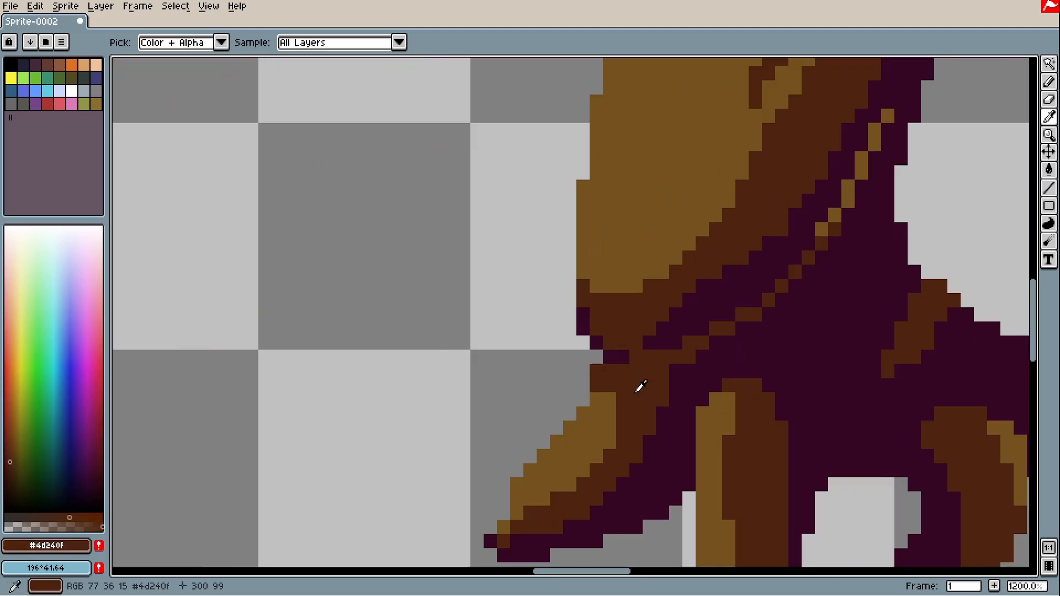
{"action": "scroll", "coordinate": [585, 436], "scroll_direction": "up", "scroll_amount": 1}
{"action": "scroll", "coordinate": [641, 397], "scroll_direction": "down", "scroll_amount": 5}
{"action": "scroll", "coordinate": [724, 474], "scroll_direction": "up", "scroll_amount": 4}
{"action": "scroll", "coordinate": [718, 457], "scroll_direction": "down", "scroll_amount": 4}
Step: Paint two slanted #bcaf50 highlights along the lit edge of the third tree's upper trunk
{"action": "left_click", "coordinate": [160, 381], "text": "alt"}
{"action": "left_click_drag", "start_coordinate": [593, 291], "coordinate": [553, 329]}
{"action": "scroll", "coordinate": [613, 331], "scroll_direction": "up", "scroll_amount": 1}
{"action": "left_click_drag", "start_coordinate": [635, 279], "coordinate": [567, 324]}
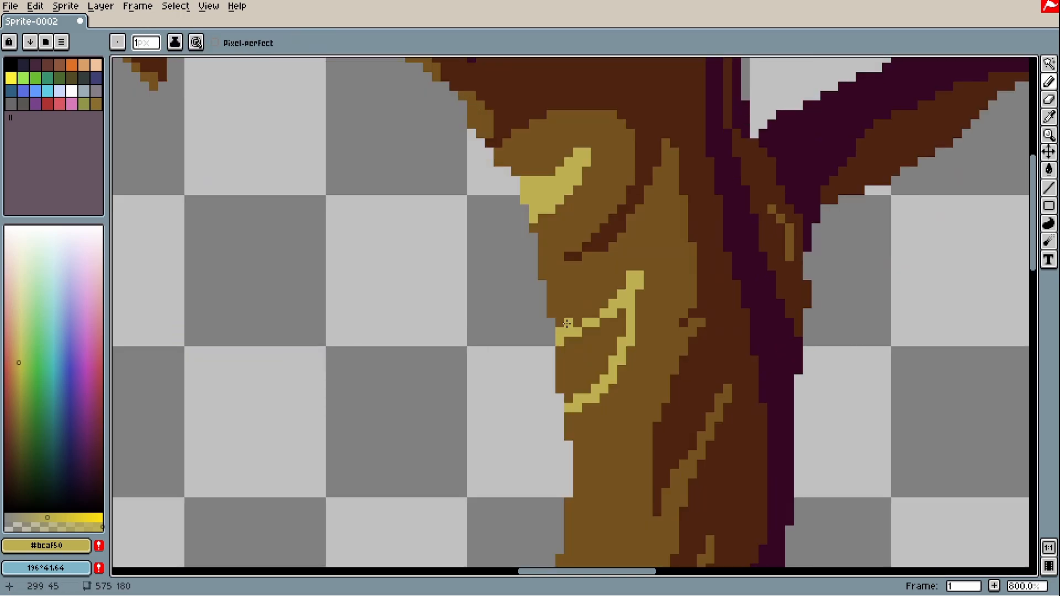
{"action": "left_click", "coordinate": [599, 356]}
Step: Outline a long #bcaf50 highlight on the lit edge of the third tree's lower trunk and fill it
{"action": "scroll", "coordinate": [624, 343], "scroll_direction": "down", "scroll_amount": 2}
{"action": "scroll", "coordinate": [608, 398], "scroll_direction": "up", "scroll_amount": 2}
{"action": "left_click_drag", "start_coordinate": [627, 168], "coordinate": [624, 434]}
{"action": "key", "text": "g"}
{"action": "left_click", "coordinate": [621, 309]}
Step: Notch the lower trunk highlight and cut a small crease into the middle highlight with #73521F
{"action": "scroll", "coordinate": [652, 308], "scroll_direction": "up", "scroll_amount": 3}
{"action": "left_click", "coordinate": [671, 237], "text": "alt"}
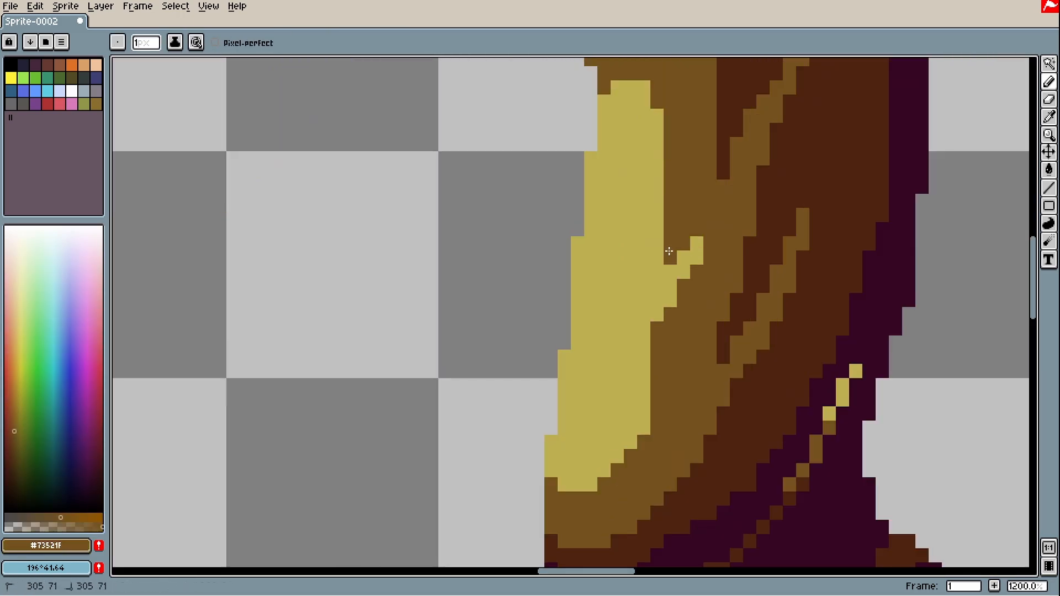
{"action": "scroll", "coordinate": [669, 251], "scroll_direction": "down", "scroll_amount": 6}
{"action": "scroll", "coordinate": [684, 353], "scroll_direction": "down", "scroll_amount": 1}
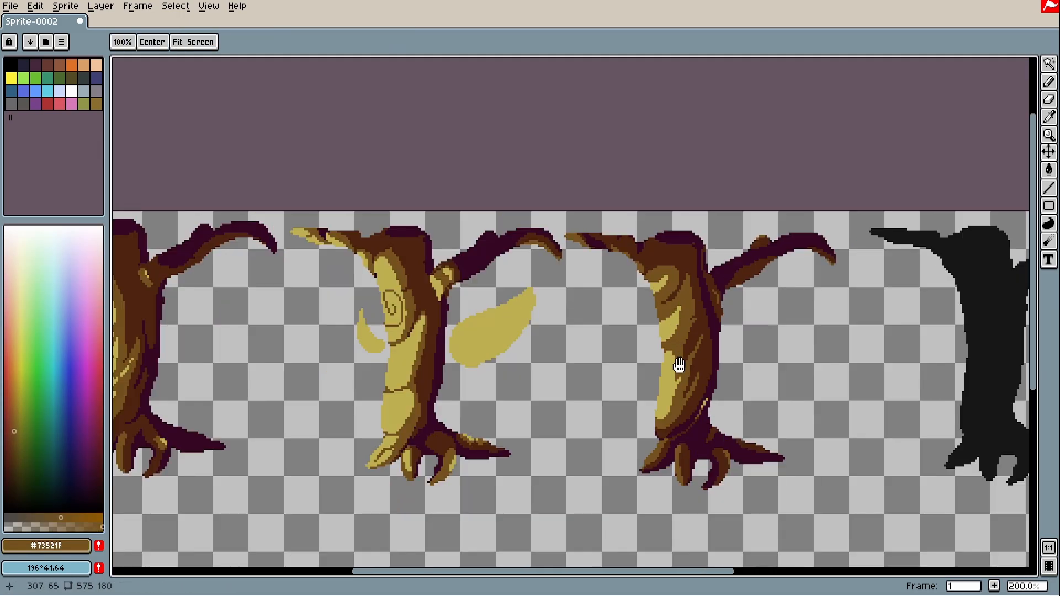
{"action": "scroll", "coordinate": [682, 351], "scroll_direction": "up", "scroll_amount": 4}
{"action": "scroll", "coordinate": [718, 271], "scroll_direction": "up", "scroll_amount": 3}
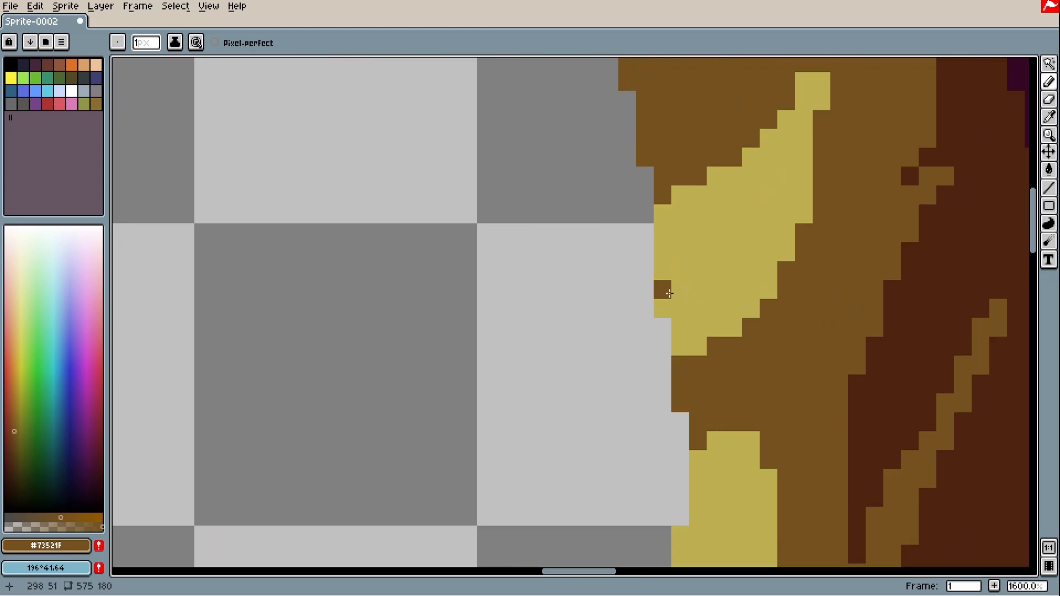
{"action": "scroll", "coordinate": [737, 280], "scroll_direction": "down", "scroll_amount": 7}
{"action": "mouse_move", "coordinate": [662, 289]}
{"action": "left_mouse_down"}
{"action": "mouse_move", "coordinate": [733, 271]}
{"action": "mouse_move", "coordinate": [767, 316]}
{"action": "left_mouse_up"}
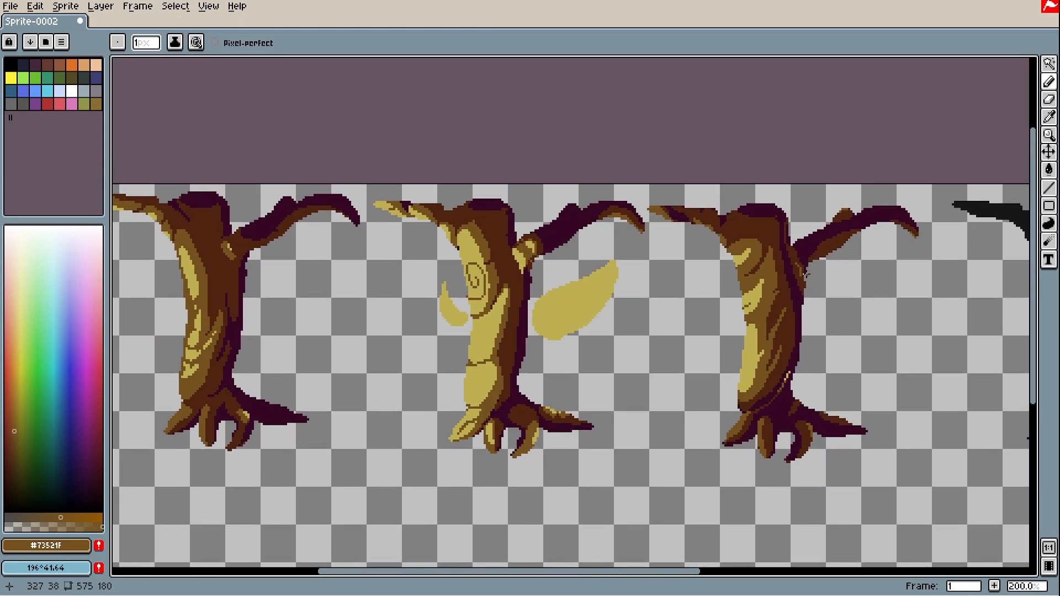
{"action": "scroll", "coordinate": [817, 265], "scroll_direction": "up", "scroll_amount": 2}
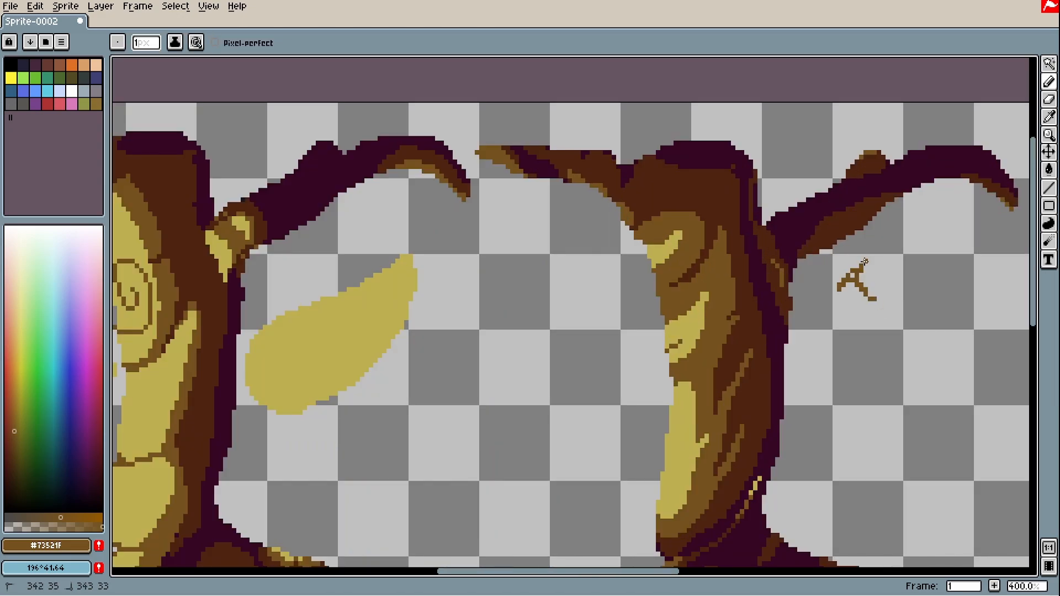
{"action": "scroll", "coordinate": [864, 261], "scroll_direction": "down", "scroll_amount": 2}
{"action": "key", "text": "ctrl+z"}
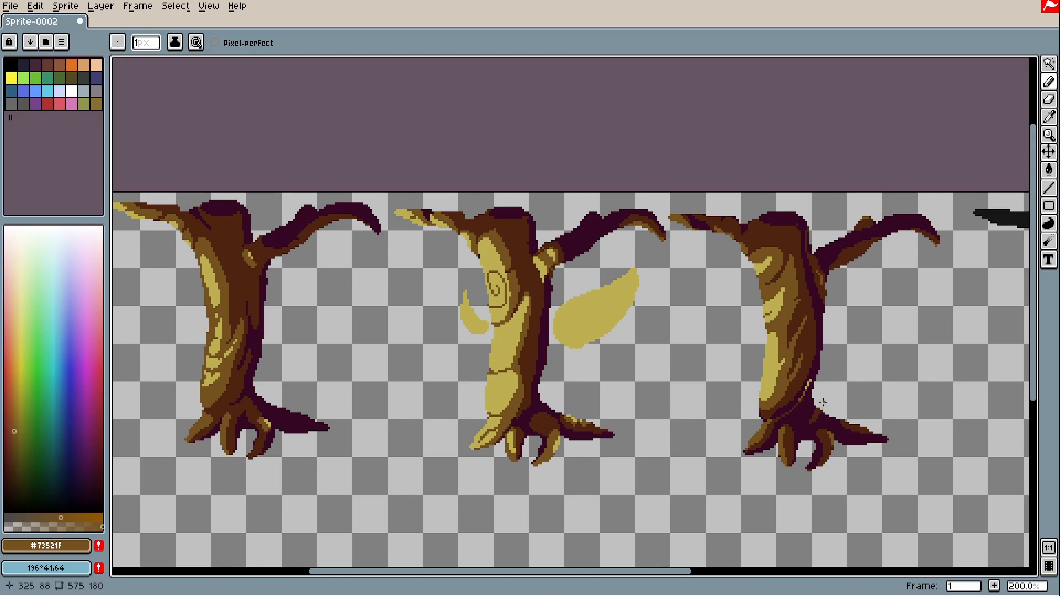
{"action": "scroll", "coordinate": [835, 403], "scroll_direction": "up", "scroll_amount": 1}
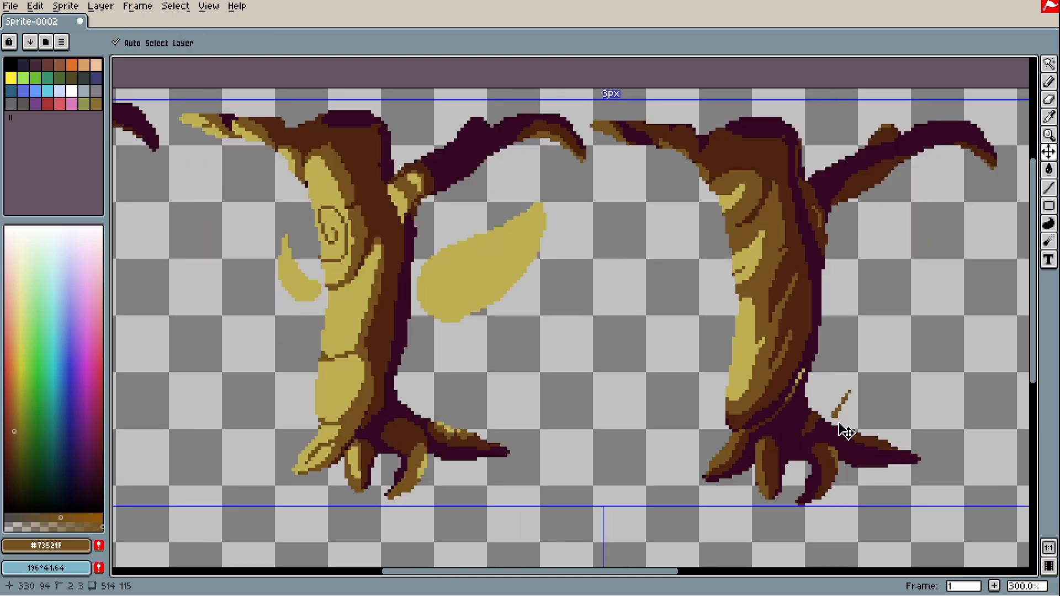
{"action": "scroll", "coordinate": [834, 419], "scroll_direction": "down", "scroll_amount": 1}
{"action": "scroll", "coordinate": [289, 414], "scroll_direction": "up", "scroll_amount": 2}
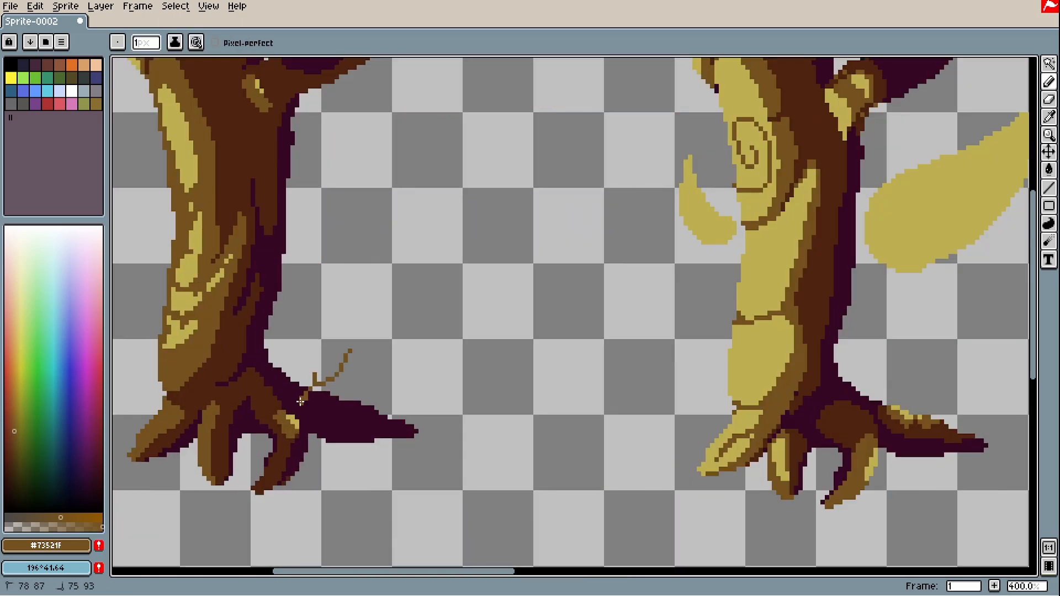
{"action": "key", "text": "ctrl+z"}
{"action": "key", "text": "ctrl+z"}
{"action": "left_click_drag", "start_coordinate": [372, 426], "coordinate": [299, 393]}
{"action": "key", "text": "ctrl+z"}
Step: Examine the third tree's branches, crown and trunk and compare their shading with the other shaded trees
{"action": "left_click_drag", "start_coordinate": [381, 333], "coordinate": [327, 565]}
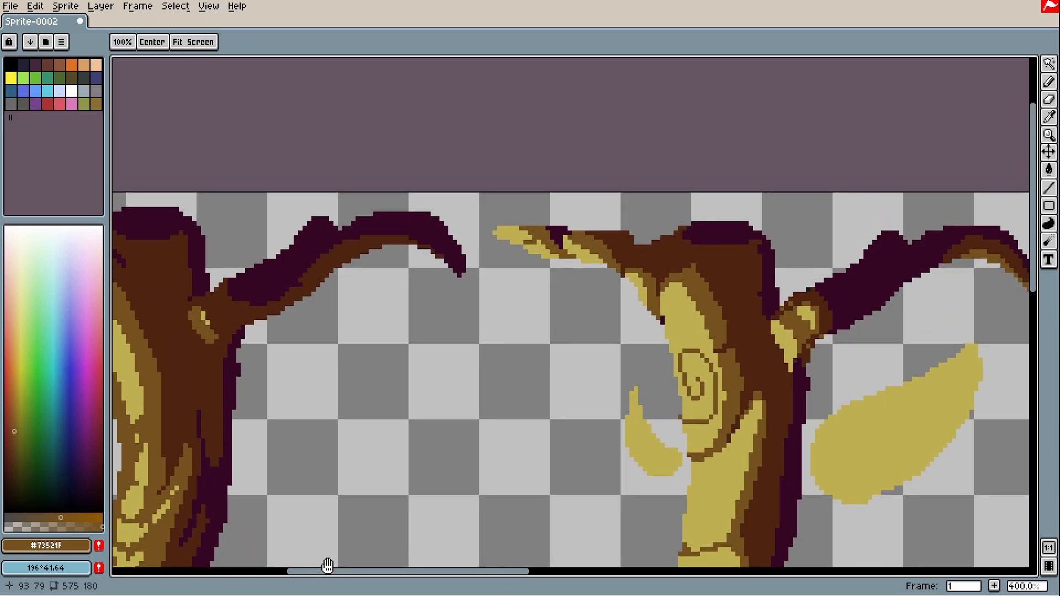
{"action": "scroll", "coordinate": [291, 276], "scroll_direction": "down", "scroll_amount": 1}
{"action": "left_click_drag", "start_coordinate": [403, 302], "coordinate": [180, 268]}
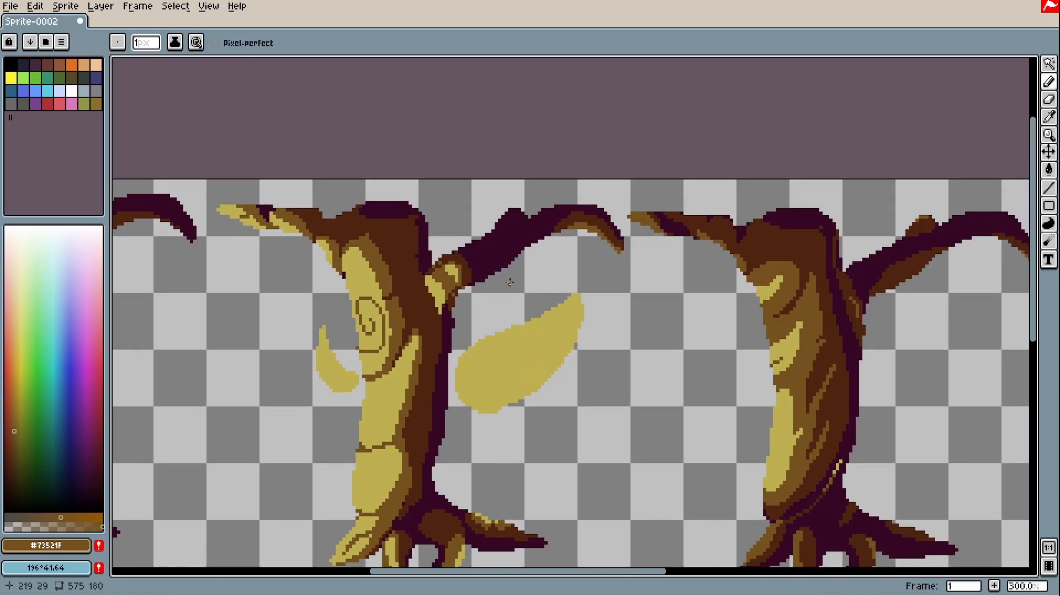
{"action": "left_click_drag", "start_coordinate": [511, 282], "coordinate": [405, 240]}
{"action": "scroll", "coordinate": [753, 213], "scroll_direction": "up", "scroll_amount": 3}
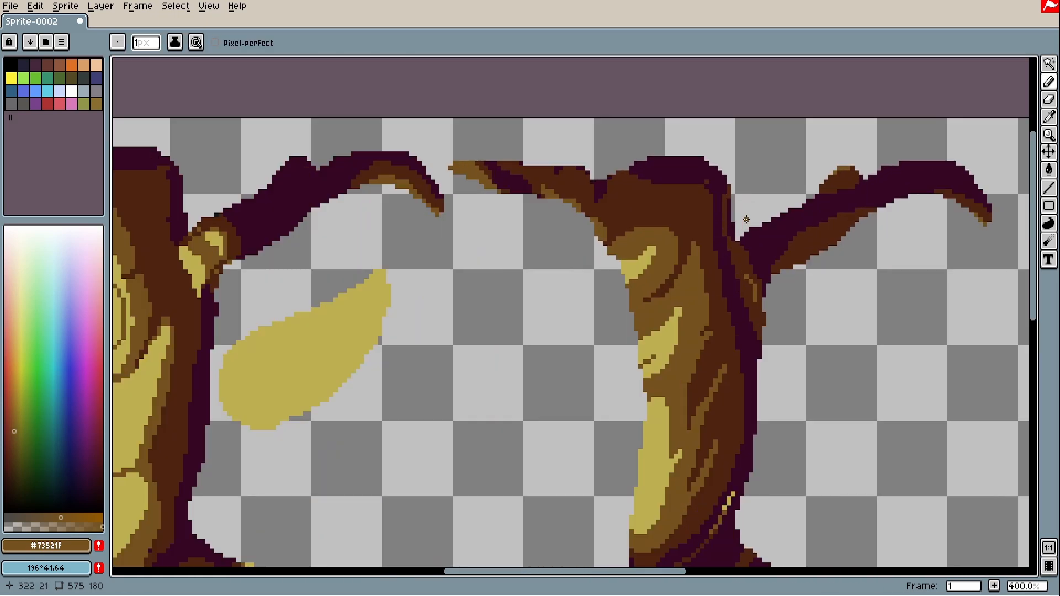
{"action": "left_click", "coordinate": [719, 246], "text": "alt"}
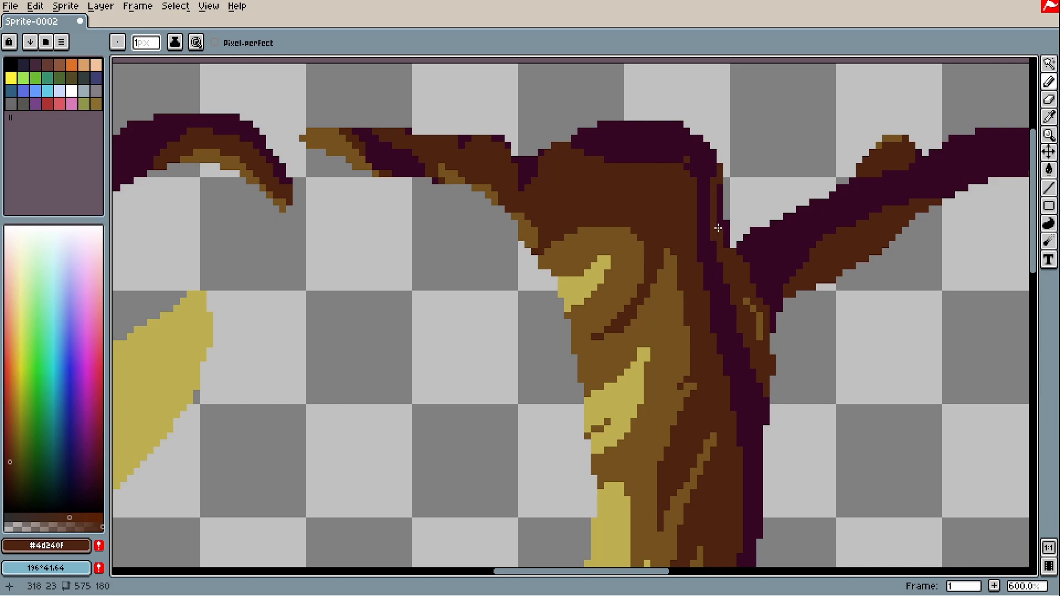
{"action": "scroll", "coordinate": [718, 229], "scroll_direction": "down", "scroll_amount": 3}
{"action": "scroll", "coordinate": [685, 237], "scroll_direction": "down", "scroll_amount": 1}
{"action": "scroll", "coordinate": [684, 238], "scroll_direction": "up", "scroll_amount": 1}
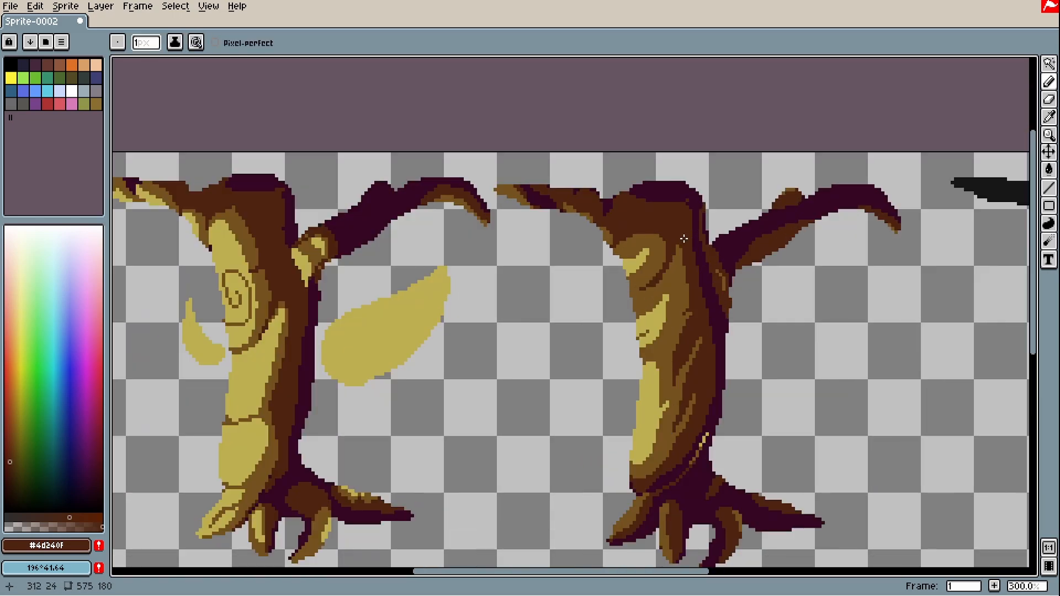
{"action": "scroll", "coordinate": [735, 282], "scroll_direction": "up", "scroll_amount": 2}
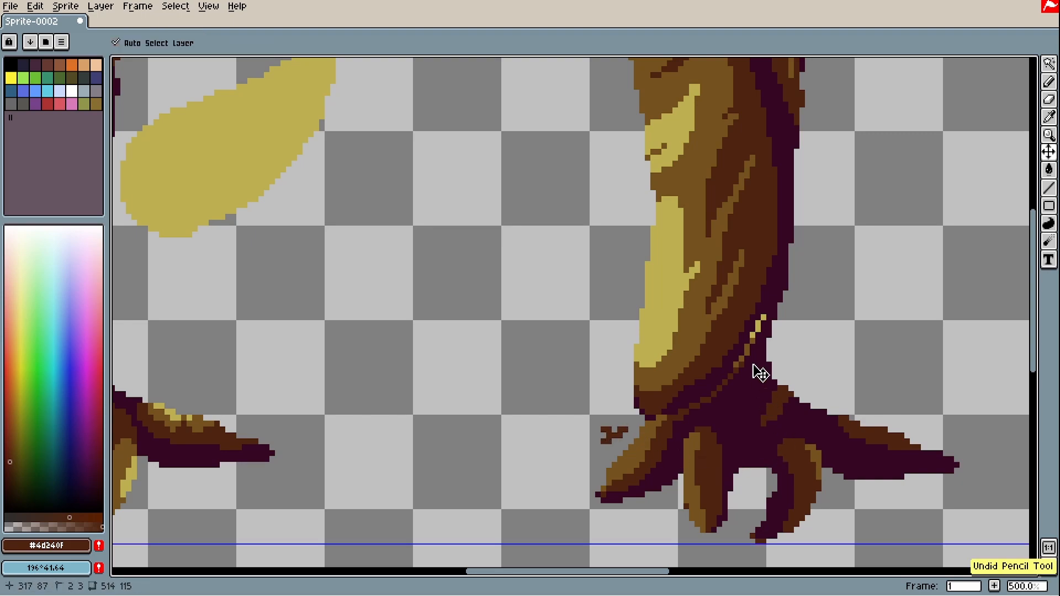
Step: Add thin #bcaf50 highlights to the third tree's three front roots, redoing the middle root's stroke further inside its edge
{"action": "left_click", "coordinate": [639, 443], "text": "alt"}
{"action": "scroll", "coordinate": [639, 443], "scroll_direction": "up", "scroll_amount": 2}
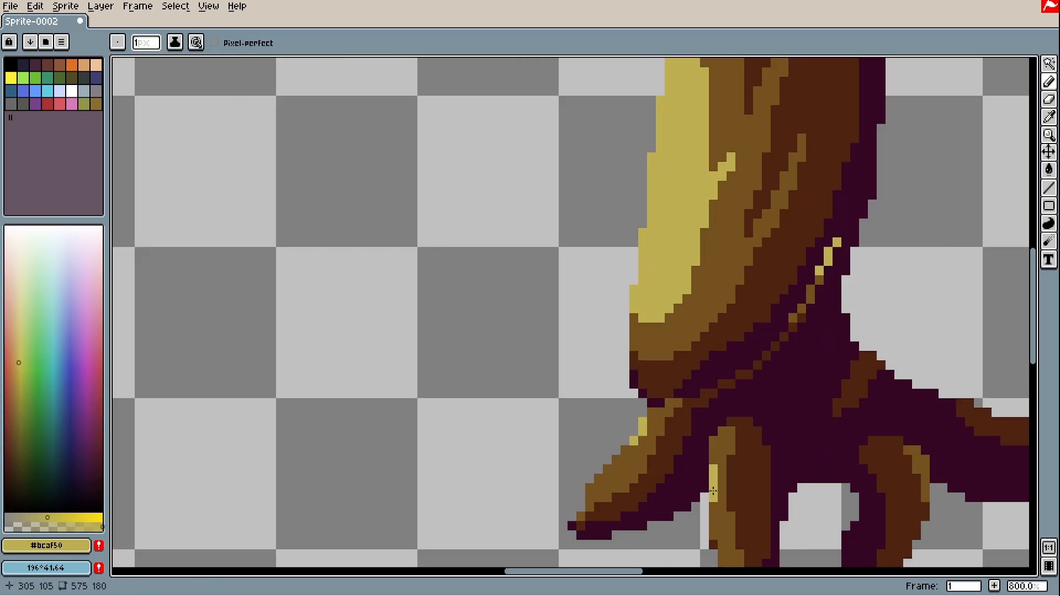
{"action": "key", "text": "ctrl+z"}
{"action": "left_click_drag", "start_coordinate": [723, 470], "coordinate": [730, 517]}
{"action": "scroll", "coordinate": [731, 514], "scroll_direction": "down", "scroll_amount": 1}
{"action": "left_click_drag", "start_coordinate": [817, 402], "coordinate": [829, 424]}
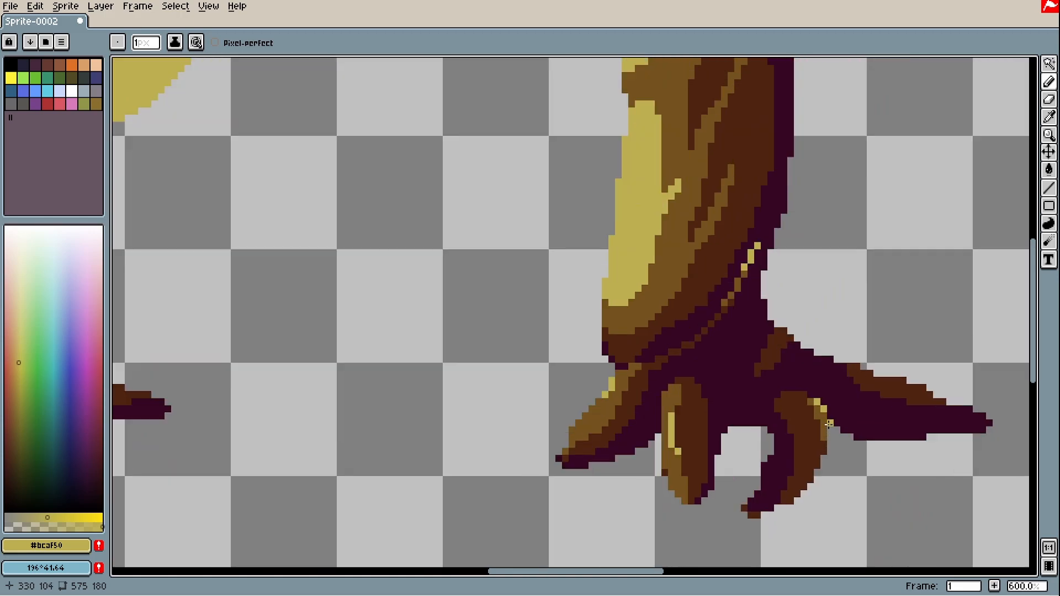
Step: Examine the three shaded trees side by side and compare how their highlights shape the bark
{"action": "scroll", "coordinate": [824, 414], "scroll_direction": "down", "scroll_amount": 3}
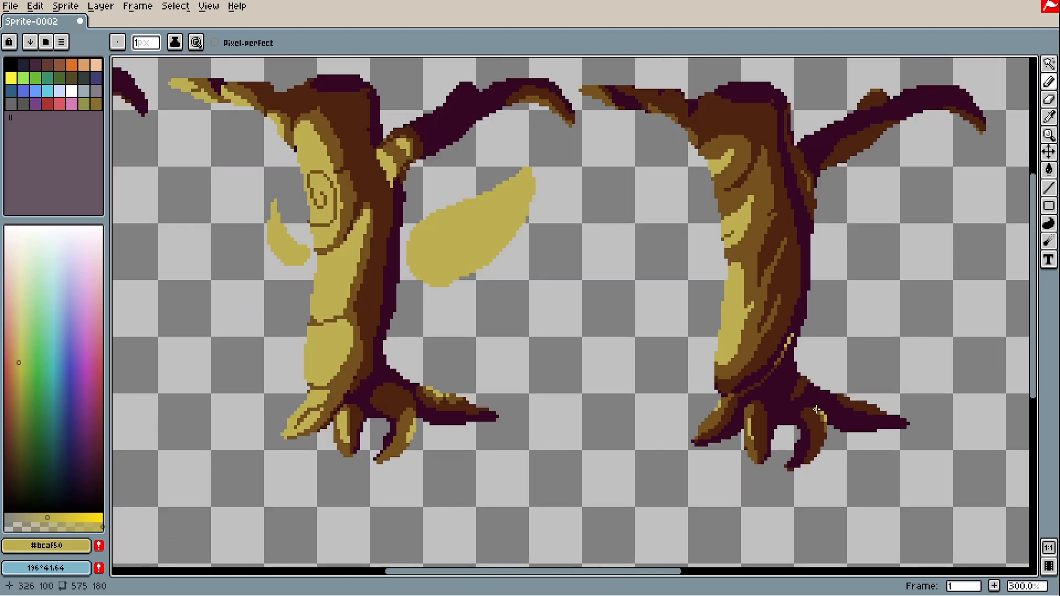
{"action": "scroll", "coordinate": [701, 313], "scroll_direction": "down", "scroll_amount": 2}
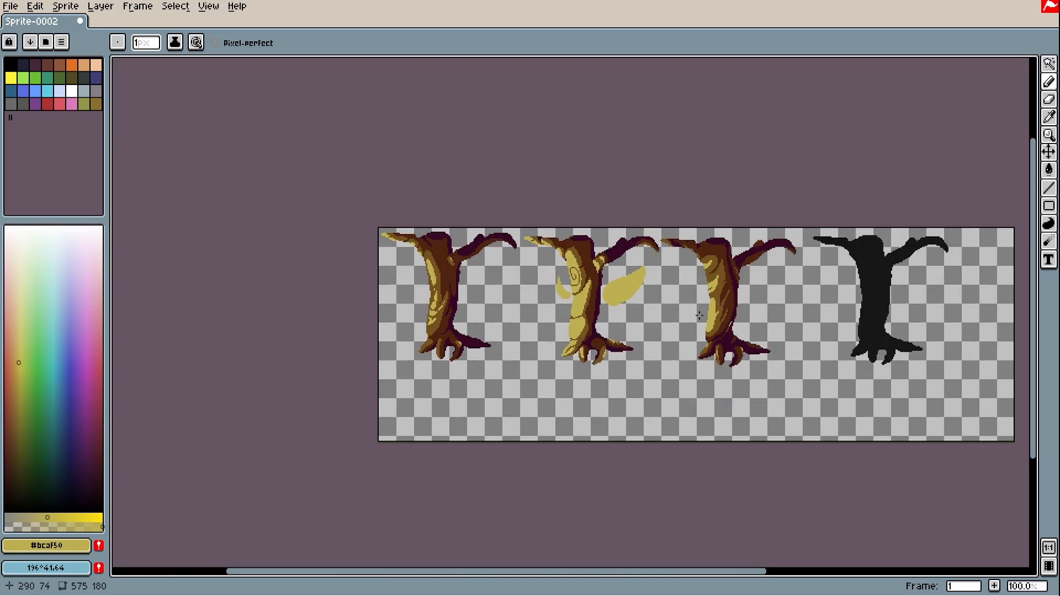
{"action": "scroll", "coordinate": [700, 314], "scroll_direction": "up", "scroll_amount": 1}
{"action": "scroll", "coordinate": [700, 312], "scroll_direction": "up", "scroll_amount": 2}
{"action": "scroll", "coordinate": [712, 281], "scroll_direction": "down", "scroll_amount": 1}
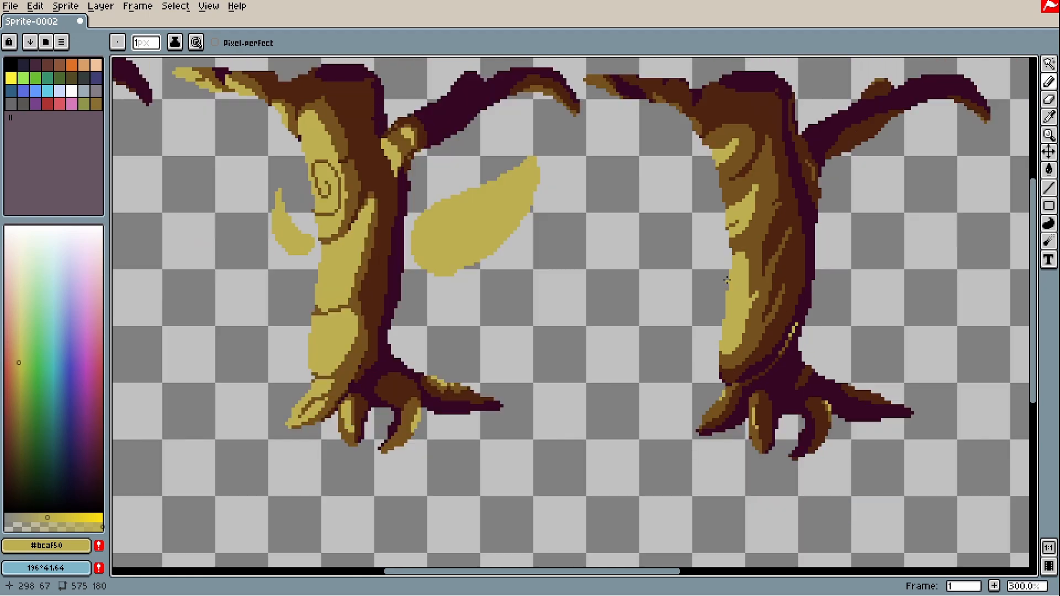
{"action": "scroll", "coordinate": [710, 283], "scroll_direction": "down", "scroll_amount": 1}
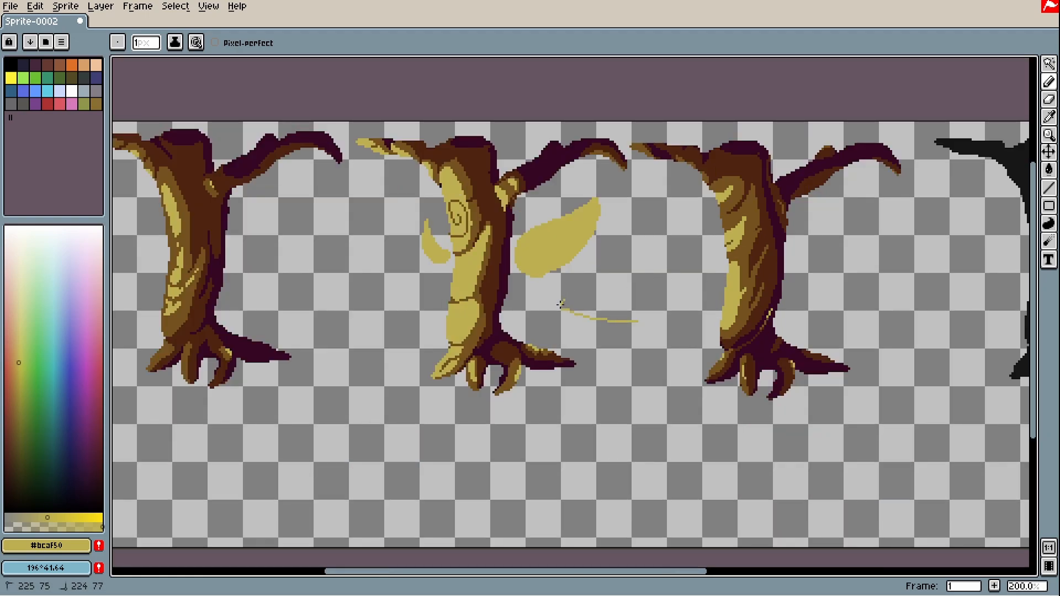
{"action": "scroll", "coordinate": [476, 273], "scroll_direction": "up", "scroll_amount": 2}
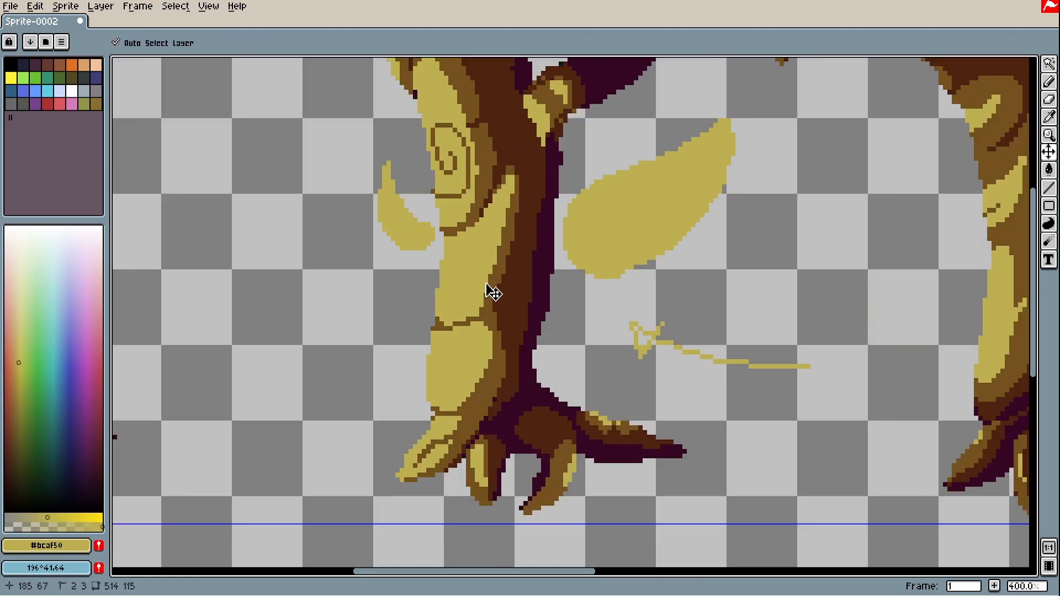
{"action": "key", "text": "ctrl+z"}
{"action": "scroll", "coordinate": [492, 291], "scroll_direction": "down", "scroll_amount": 1}
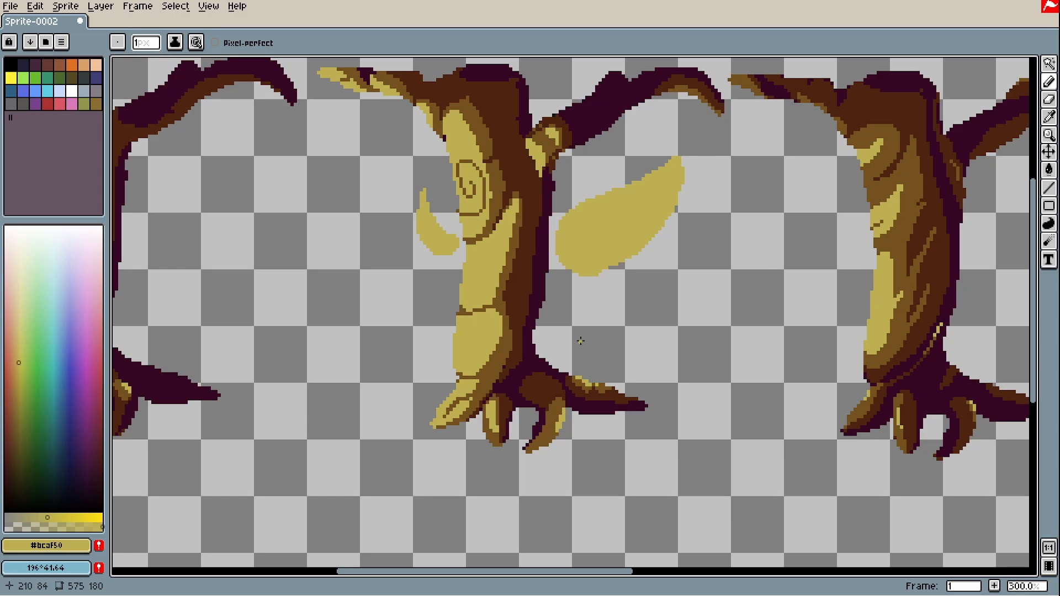
{"action": "scroll", "coordinate": [575, 338], "scroll_direction": "down", "scroll_amount": 1}
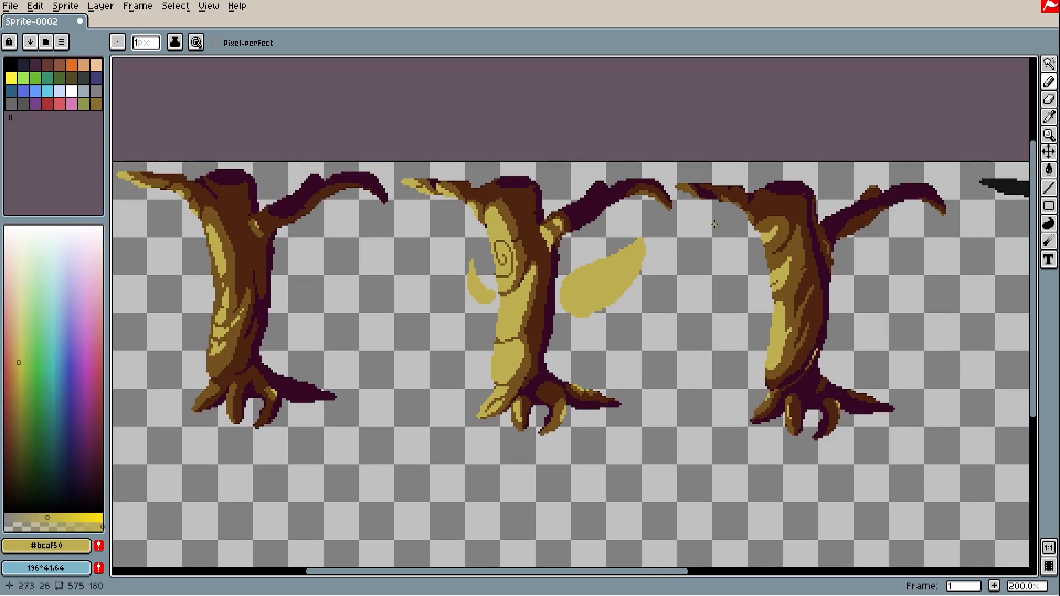
Step: Fill the fourth tree's black silhouette with the dark brown #4d240f sampled from the third tree
{"action": "left_click_drag", "start_coordinate": [706, 220], "coordinate": [482, 218]}
{"action": "left_click_drag", "start_coordinate": [743, 292], "coordinate": [541, 289]}
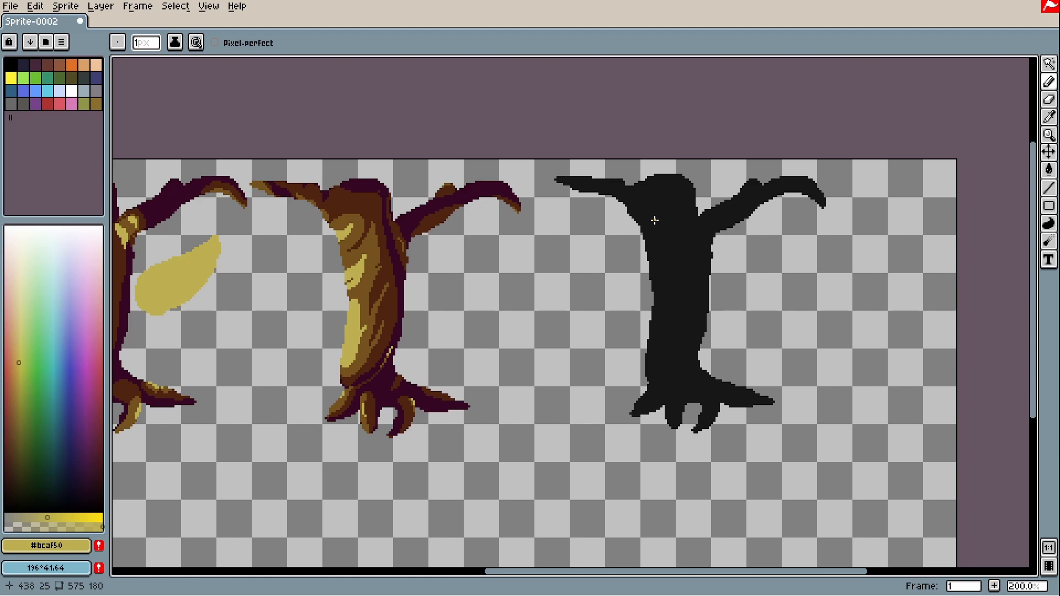
{"action": "left_click", "coordinate": [392, 307], "text": "alt"}
{"action": "left_click_drag", "start_coordinate": [669, 280], "coordinate": [630, 285]}
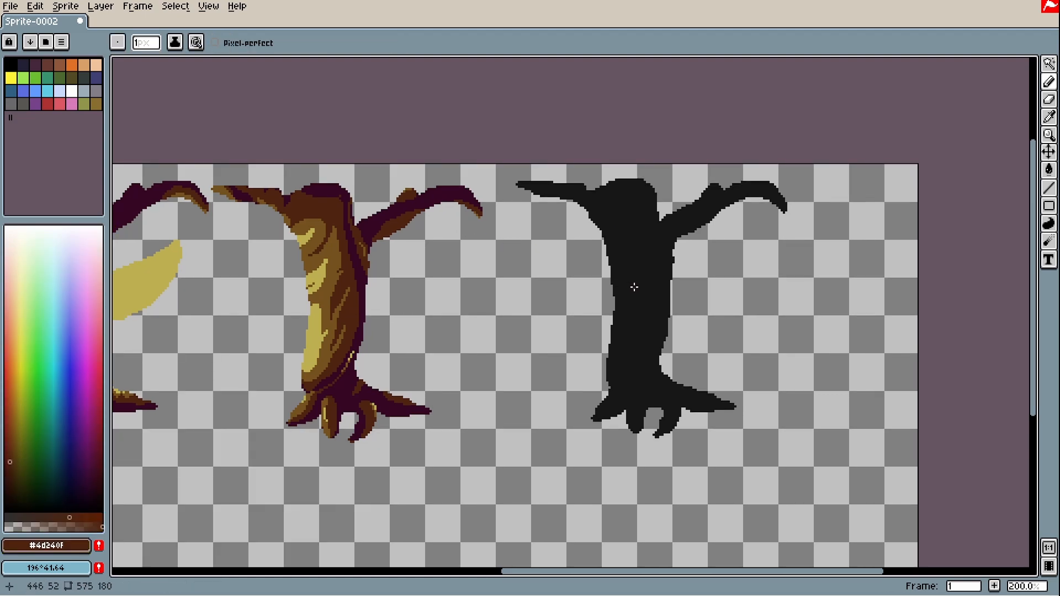
{"action": "key", "text": "g"}
{"action": "left_click", "coordinate": [633, 286]}
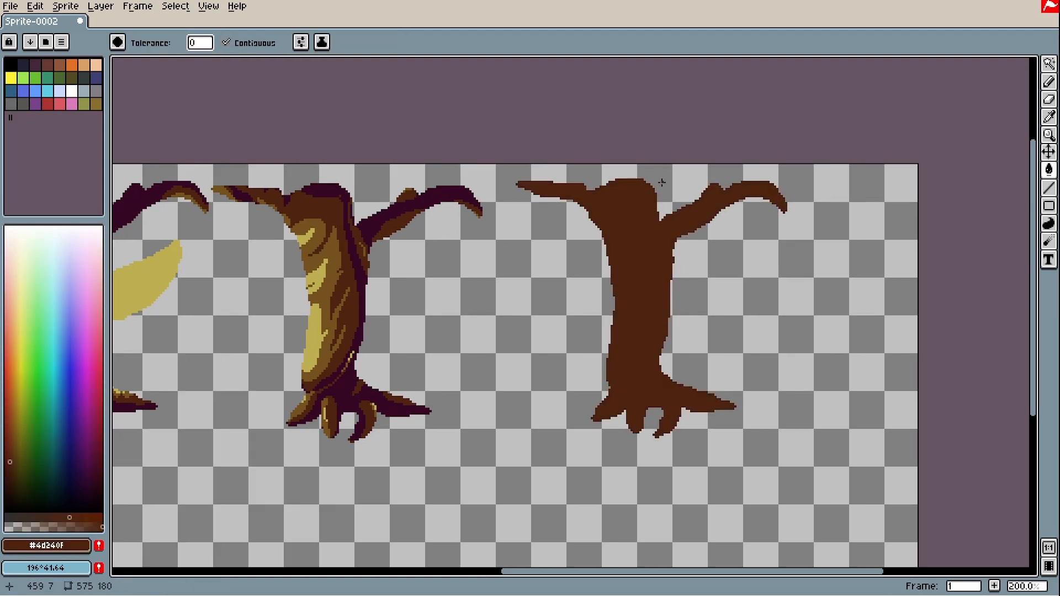
Step: Compare the flat brown fourth tree with the three shaded trees to study their shadow and bark placement
{"action": "scroll", "coordinate": [595, 309], "scroll_direction": "down", "scroll_amount": 1}
{"action": "left_click_drag", "start_coordinate": [594, 311], "coordinate": [755, 302]}
{"action": "left_click_drag", "start_coordinate": [925, 284], "coordinate": [762, 300]}
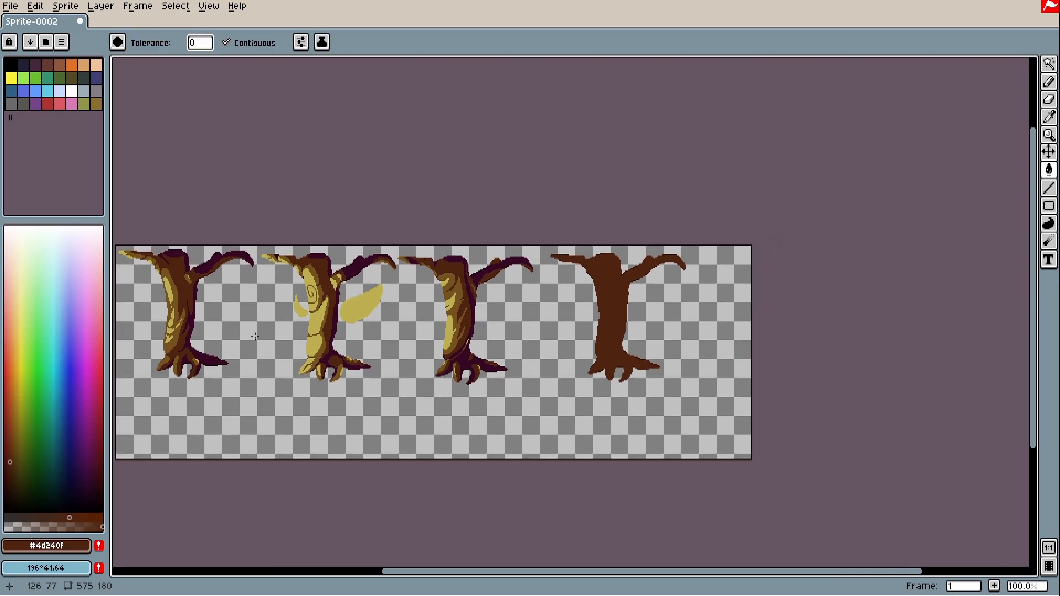
{"action": "scroll", "coordinate": [190, 353], "scroll_direction": "up", "scroll_amount": 1}
{"action": "left_click", "coordinate": [167, 330], "text": "alt"}
{"action": "left_click_drag", "start_coordinate": [812, 301], "coordinate": [315, 355]}
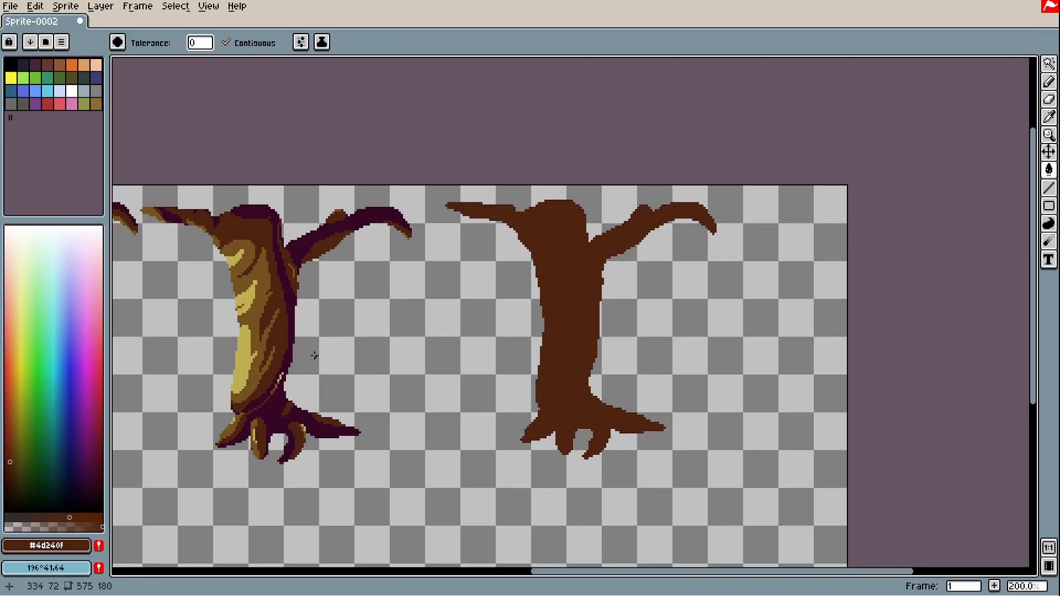
{"action": "scroll", "coordinate": [572, 289], "scroll_direction": "up", "scroll_amount": 3}
{"action": "key", "text": "b"}
{"action": "scroll", "coordinate": [572, 391], "scroll_direction": "down", "scroll_amount": 3}
{"action": "left_click_drag", "start_coordinate": [255, 457], "coordinate": [597, 338]}
{"action": "left_click_drag", "start_coordinate": [265, 309], "coordinate": [598, 309]}
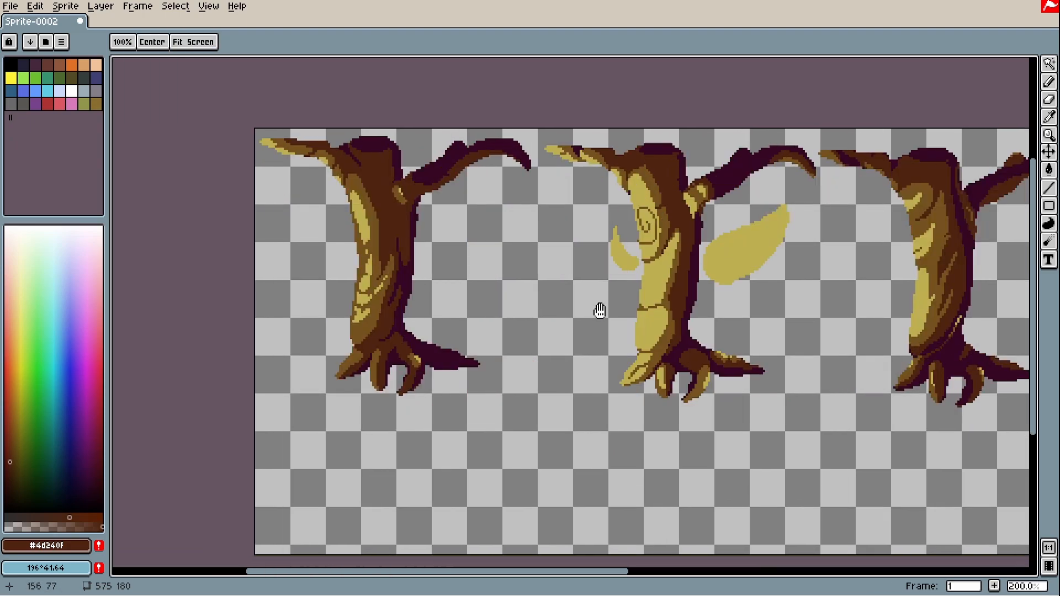
Step: Shade the outer curve of the fourth tree's right branch tip with #360724 and extend the shadow inward along the branch
{"action": "left_click_drag", "start_coordinate": [966, 279], "coordinate": [349, 426]}
{"action": "left_click", "coordinate": [350, 426], "text": "alt"}
{"action": "scroll", "coordinate": [731, 362], "scroll_direction": "up", "scroll_amount": 5}
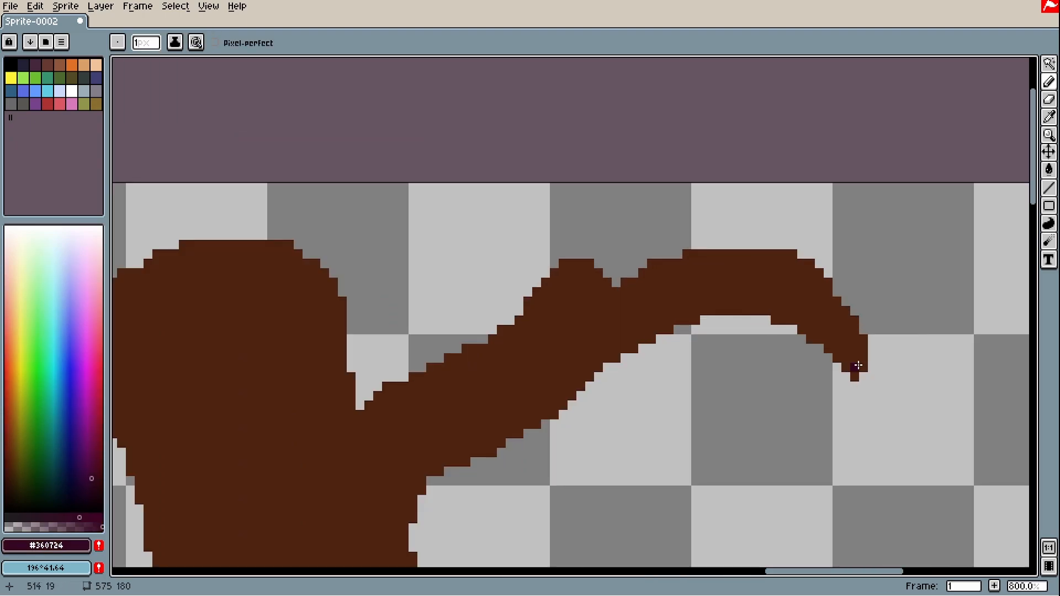
{"action": "key", "text": "g"}
{"action": "left_click", "coordinate": [834, 323]}
{"action": "scroll", "coordinate": [833, 325], "scroll_direction": "up", "scroll_amount": 1}
{"action": "key", "text": "b"}
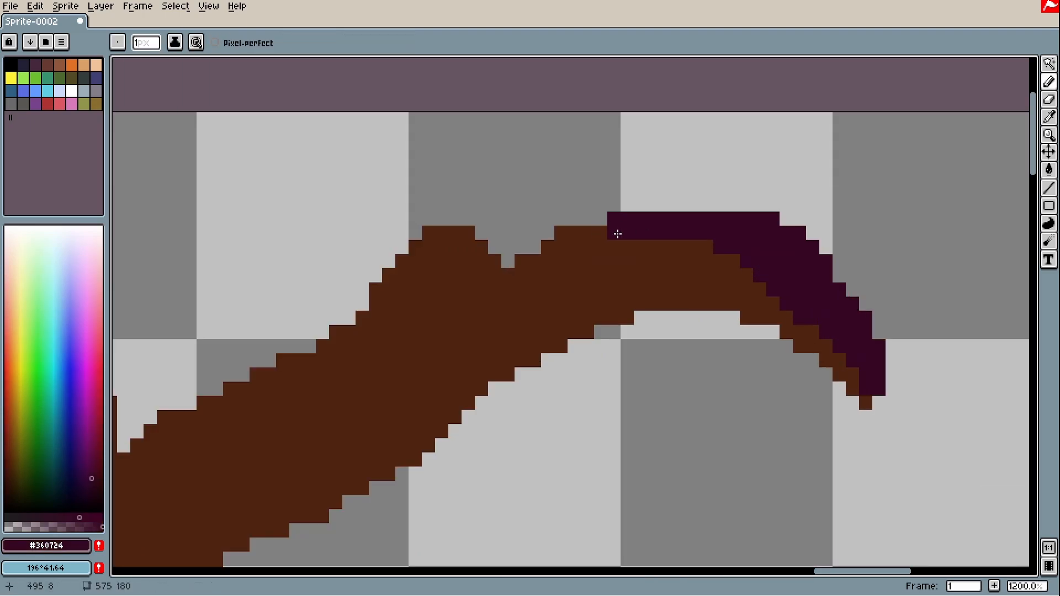
{"action": "left_click_drag", "start_coordinate": [617, 233], "coordinate": [637, 244]}
{"action": "left_click", "coordinate": [737, 260], "text": "alt"}
Step: Sample #73521f from the shaded trees and fill the knob on top of the fourth tree's right branch with it
{"action": "scroll", "coordinate": [740, 260], "scroll_direction": "down", "scroll_amount": 4}
{"action": "left_click_drag", "start_coordinate": [633, 334], "coordinate": [895, 250]}
{"action": "left_click_drag", "start_coordinate": [693, 336], "coordinate": [942, 239]}
{"action": "left_click", "coordinate": [354, 275], "text": "alt"}
{"action": "left_click_drag", "start_coordinate": [730, 234], "coordinate": [112, 288]}
{"action": "scroll", "coordinate": [537, 100], "scroll_direction": "up", "scroll_amount": 6}
{"action": "key", "text": "g"}
{"action": "left_click", "coordinate": [497, 303]}
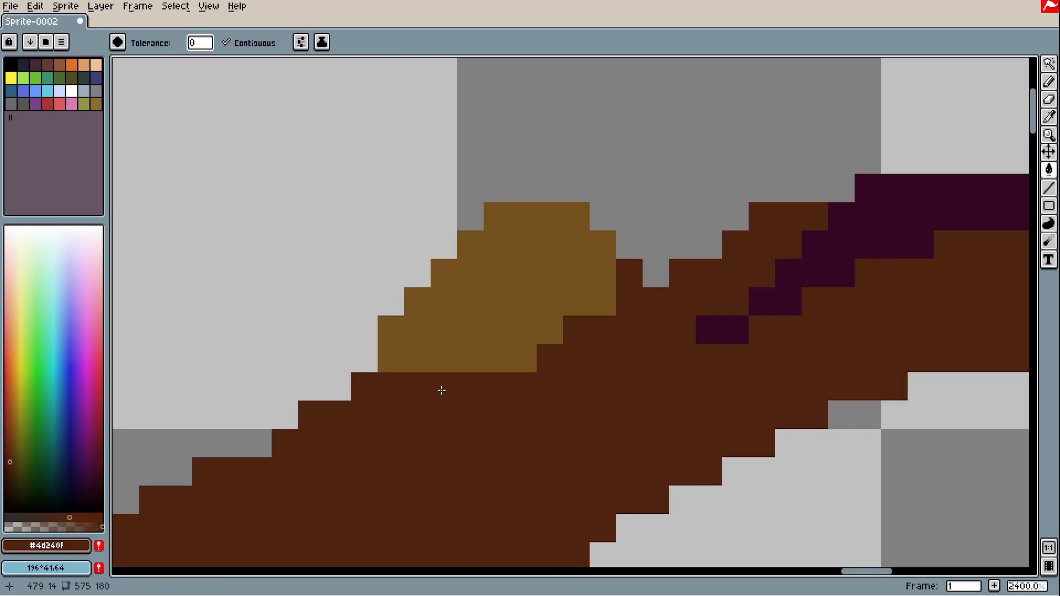
Step: Draw #360724 creases beside the right branch's knob and along the branch's lower edge
{"action": "scroll", "coordinate": [737, 180], "scroll_direction": "down", "scroll_amount": 2}
{"action": "left_click", "coordinate": [817, 198], "text": "alt"}
{"action": "scroll", "coordinate": [699, 256], "scroll_direction": "up", "scroll_amount": 1}
{"action": "left_click", "coordinate": [696, 238]}
{"action": "key", "text": "ctrl+z"}
{"action": "left_click_drag", "start_coordinate": [691, 257], "coordinate": [625, 312]}
{"action": "scroll", "coordinate": [625, 313], "scroll_direction": "down", "scroll_amount": 1}
{"action": "left_click_drag", "start_coordinate": [626, 313], "coordinate": [699, 208]}
{"action": "mouse_move", "coordinate": [661, 334]}
{"action": "left_mouse_down"}
{"action": "mouse_move", "coordinate": [748, 247]}
{"action": "mouse_move", "coordinate": [621, 345]}
{"action": "left_mouse_up"}
{"action": "left_click_drag", "start_coordinate": [622, 343], "coordinate": [714, 334]}
Step: Paint a slanted #73521f band across the base of the right branch and square off its upper end
{"action": "left_click", "coordinate": [749, 166], "text": "alt"}
{"action": "scroll", "coordinate": [665, 279], "scroll_direction": "down", "scroll_amount": 2}
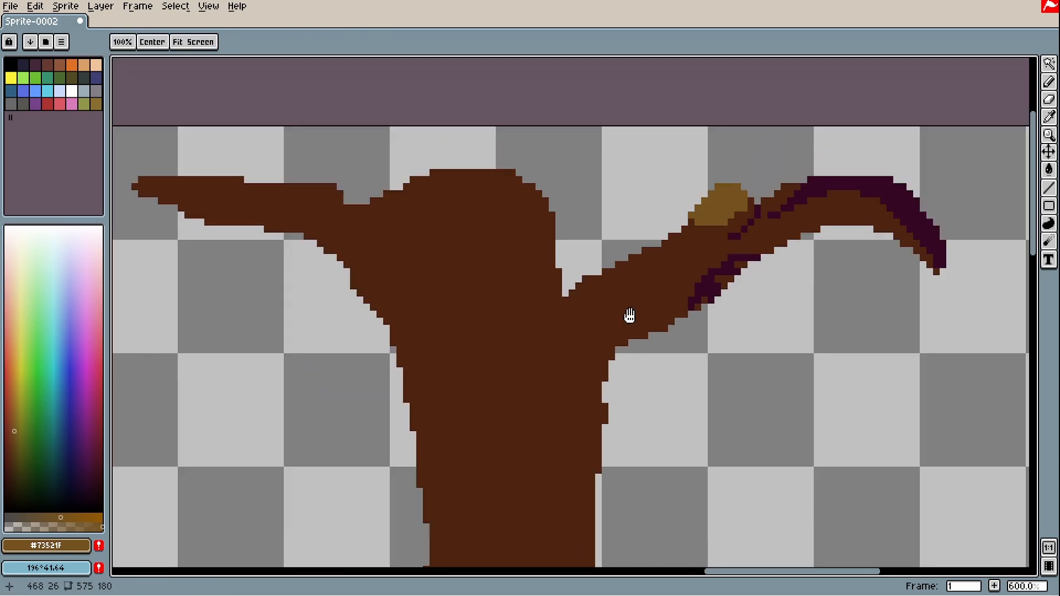
{"action": "left_click_drag", "start_coordinate": [630, 314], "coordinate": [645, 292]}
{"action": "scroll", "coordinate": [630, 271], "scroll_direction": "up", "scroll_amount": 3}
{"action": "mouse_move", "coordinate": [641, 200]}
{"action": "left_mouse_down"}
{"action": "mouse_move", "coordinate": [620, 219]}
{"action": "mouse_move", "coordinate": [753, 362]}
{"action": "left_mouse_up"}
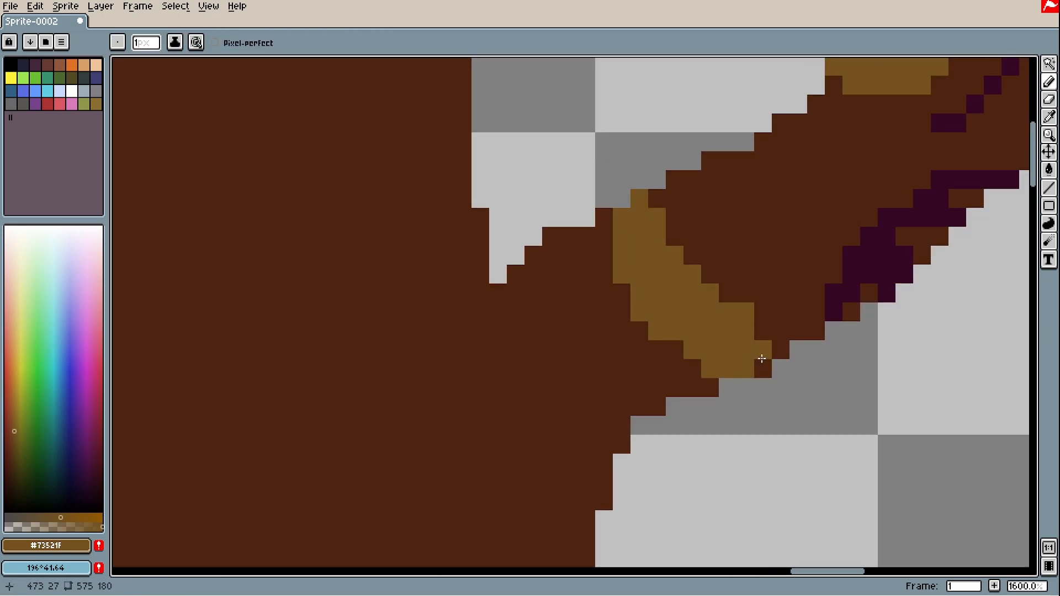
{"action": "scroll", "coordinate": [760, 333], "scroll_direction": "down", "scroll_amount": 1}
{"action": "scroll", "coordinate": [748, 290], "scroll_direction": "up", "scroll_amount": 1}
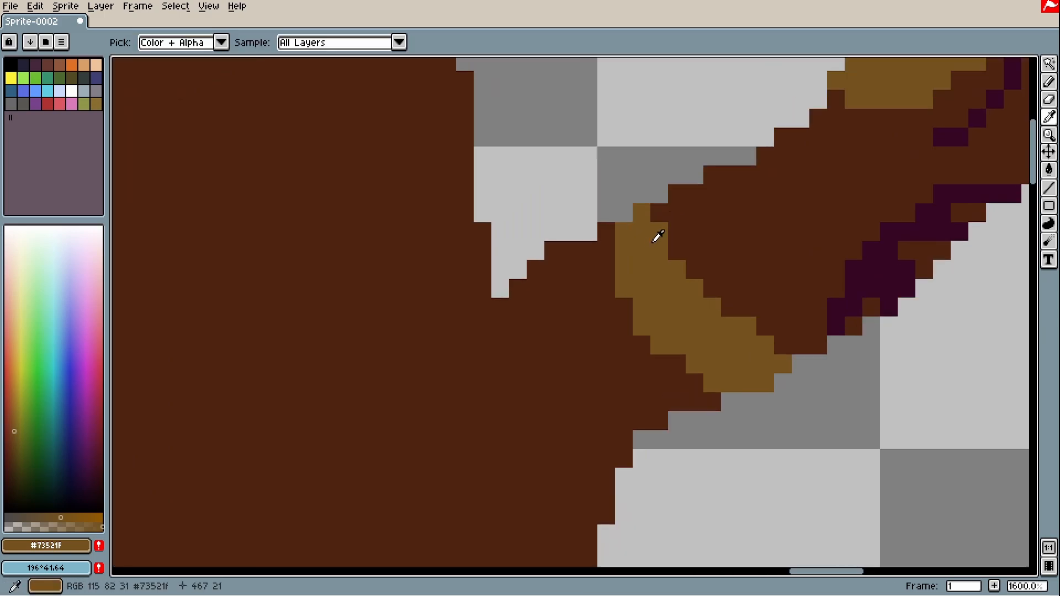
{"action": "left_click", "coordinate": [655, 238], "text": "alt"}
{"action": "left_click_drag", "start_coordinate": [624, 214], "coordinate": [608, 269]}
{"action": "left_click_drag", "start_coordinate": [713, 262], "coordinate": [654, 270]}
Step: Extend the #360724 underside shadow to the light band, and draw dark creases across the branch and along the band's edge
{"action": "left_click", "coordinate": [817, 273], "text": "alt"}
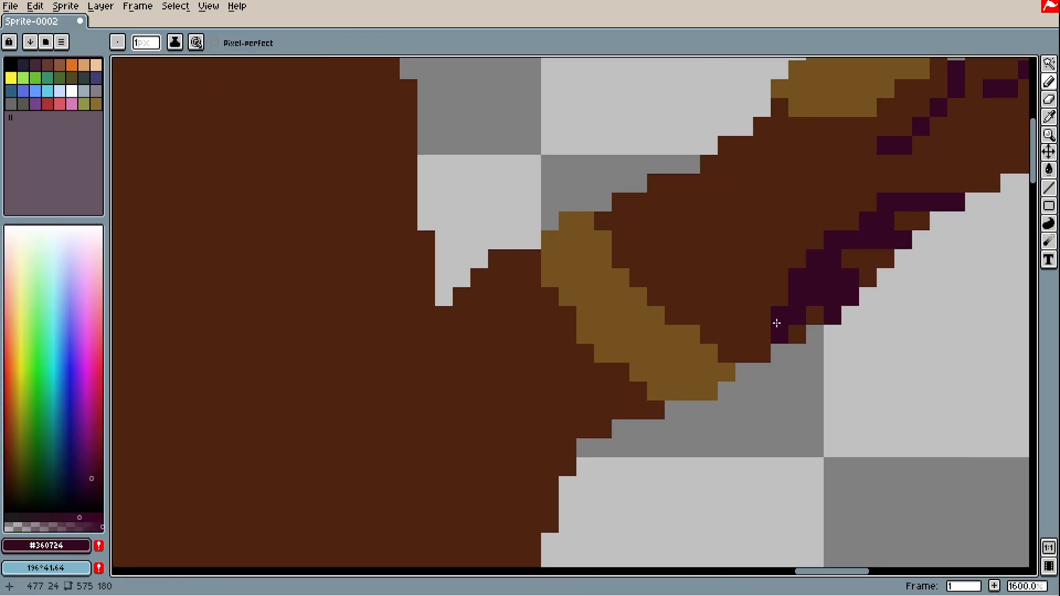
{"action": "left_click", "coordinate": [746, 354]}
{"action": "scroll", "coordinate": [745, 354], "scroll_direction": "down", "scroll_amount": 4}
{"action": "scroll", "coordinate": [826, 273], "scroll_direction": "up", "scroll_amount": 4}
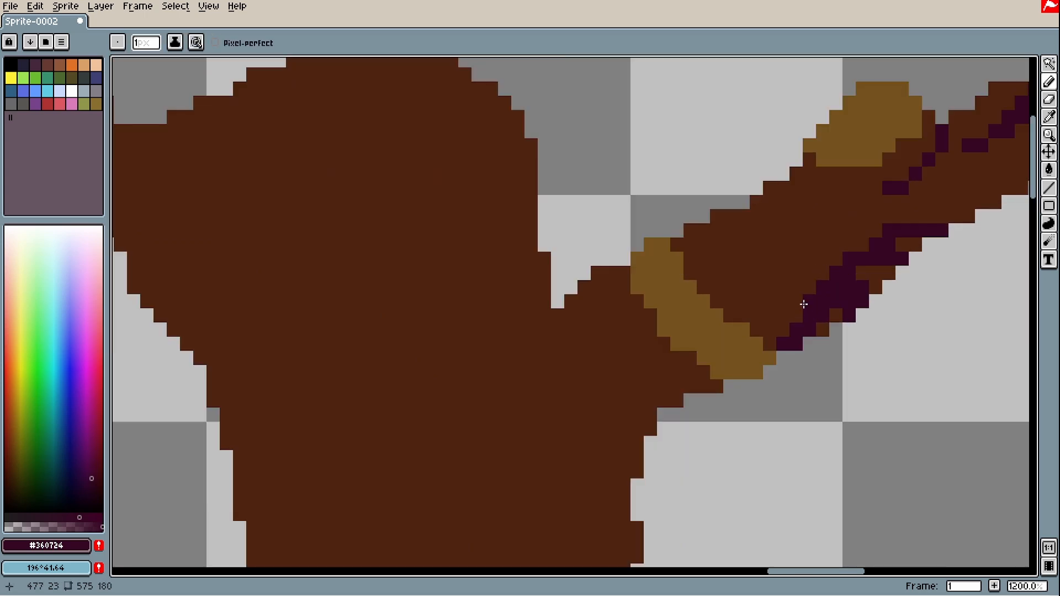
{"action": "left_click", "coordinate": [888, 185], "text": "alt"}
{"action": "left_click_drag", "start_coordinate": [758, 217], "coordinate": [838, 258]}
{"action": "scroll", "coordinate": [953, 342], "scroll_direction": "up", "scroll_amount": 1}
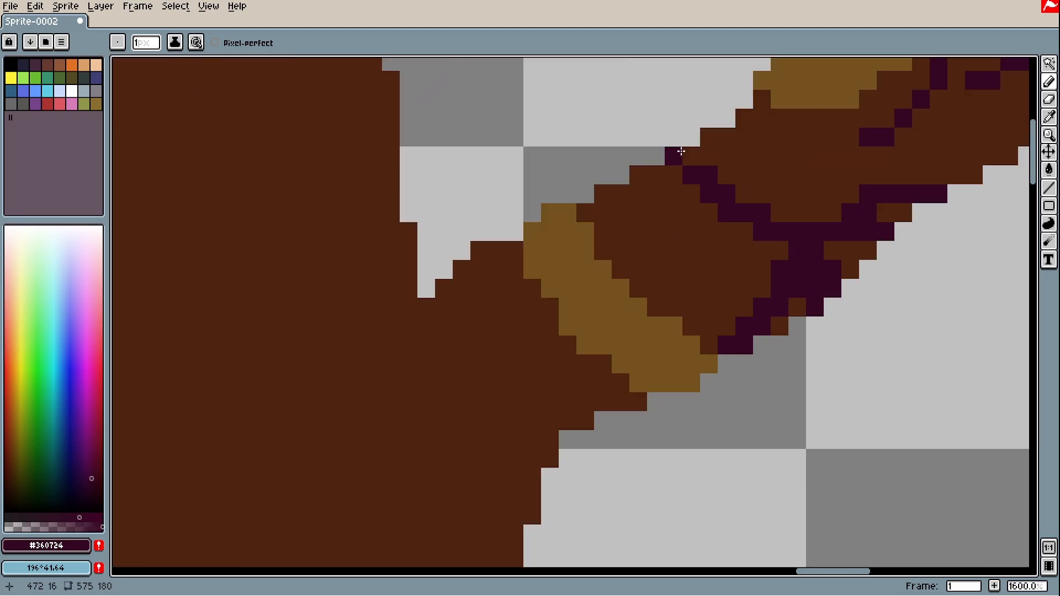
{"action": "scroll", "coordinate": [689, 154], "scroll_direction": "down", "scroll_amount": 5}
{"action": "scroll", "coordinate": [849, 218], "scroll_direction": "up", "scroll_amount": 4}
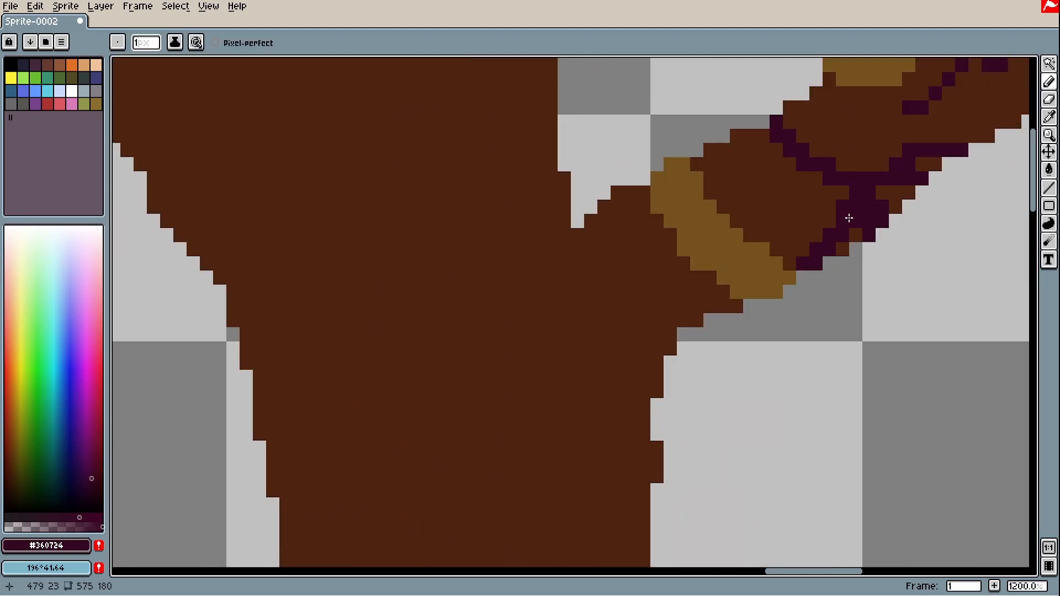
{"action": "scroll", "coordinate": [791, 260], "scroll_direction": "down", "scroll_amount": 4}
{"action": "scroll", "coordinate": [707, 209], "scroll_direction": "up", "scroll_amount": 4}
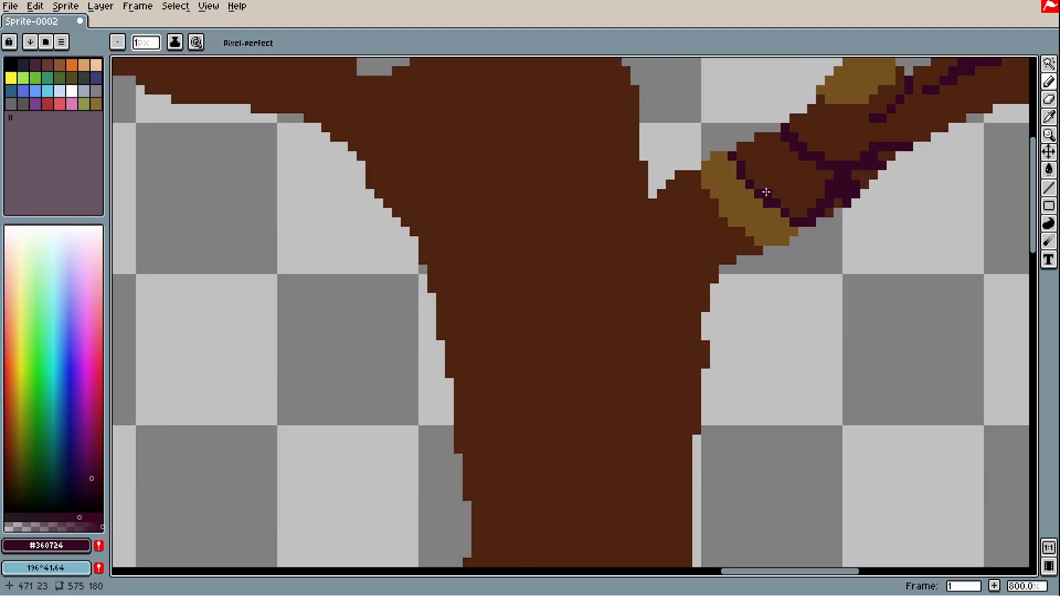
Step: Shade the crown's top and right rim with #360724 and fill a rounded #73521f patch inside the crown
{"action": "left_click_drag", "start_coordinate": [515, 138], "coordinate": [764, 360]}
{"action": "left_click", "coordinate": [614, 124]}
{"action": "left_click", "coordinate": [906, 348], "text": "alt"}
{"action": "mouse_move", "coordinate": [489, 203]}
{"action": "left_mouse_down"}
{"action": "mouse_move", "coordinate": [727, 287]}
{"action": "mouse_move", "coordinate": [769, 379]}
{"action": "left_mouse_up"}
{"action": "mouse_move", "coordinate": [451, 150]}
{"action": "left_mouse_down"}
{"action": "mouse_move", "coordinate": [528, 395]}
{"action": "mouse_move", "coordinate": [760, 342]}
{"action": "left_mouse_up"}
{"action": "left_click", "coordinate": [613, 276]}
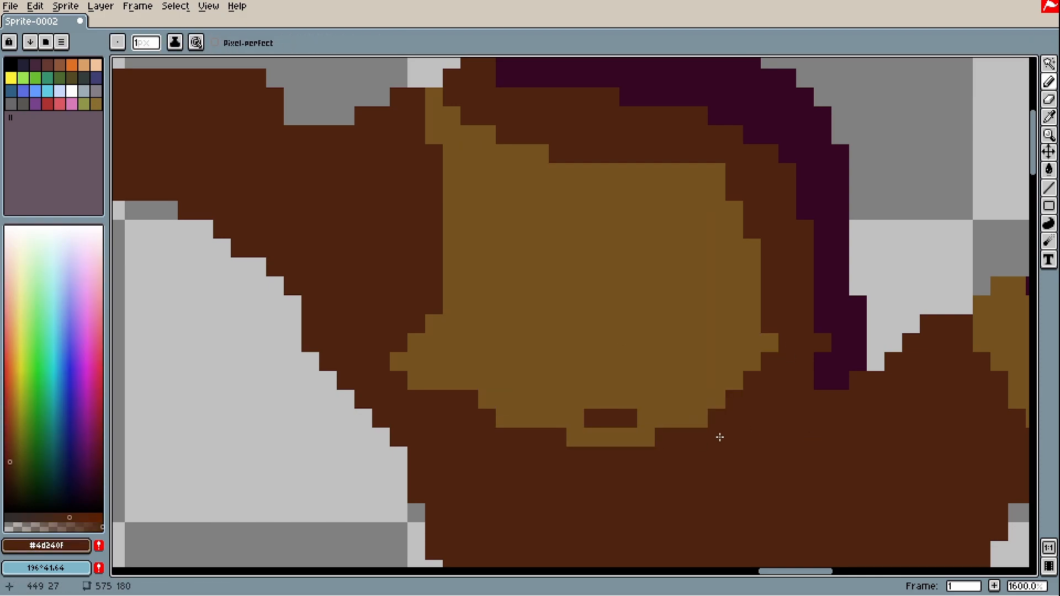
Step: Fill the junction between the fourth tree's left branch and crown with #360724 shadow
{"action": "scroll", "coordinate": [712, 132], "scroll_direction": "down", "scroll_amount": 2}
{"action": "left_click", "coordinate": [618, 94], "text": "alt"}
{"action": "scroll", "coordinate": [538, 68], "scroll_direction": "up", "scroll_amount": 2}
{"action": "left_click_drag", "start_coordinate": [556, 176], "coordinate": [467, 364]}
{"action": "key", "text": "g"}
{"action": "left_click", "coordinate": [436, 258]}
{"action": "mouse_move", "coordinate": [434, 139]}
{"action": "left_mouse_down"}
{"action": "mouse_move", "coordinate": [397, 289]}
{"action": "mouse_move", "coordinate": [546, 340]}
{"action": "left_mouse_up"}
{"action": "key", "text": "b"}
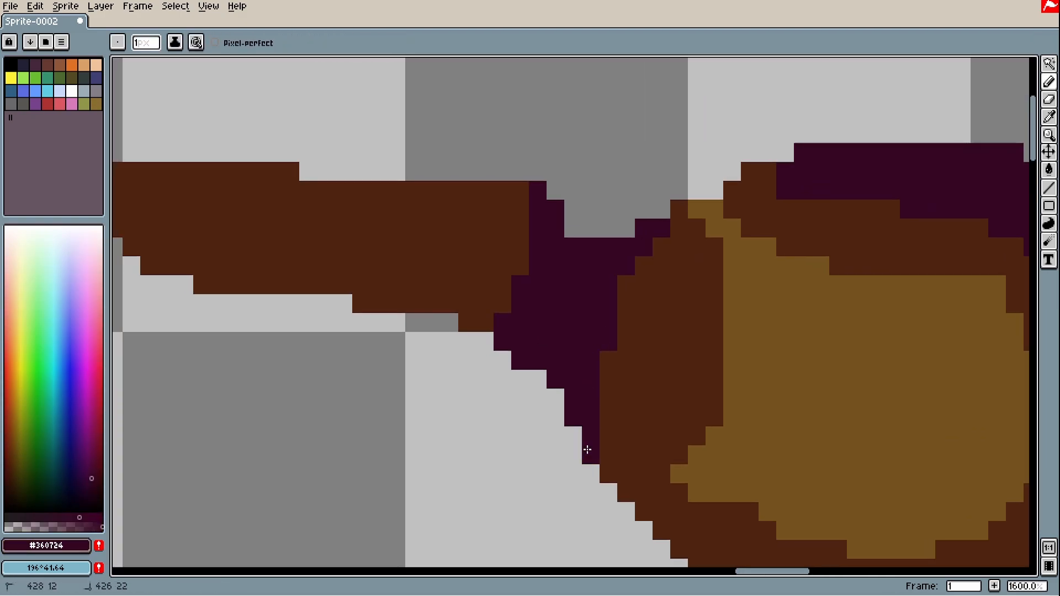
Step: Extend the crown patch's upper-left edge in #73521f and cut a short hooked #4d240f crease into its top
{"action": "scroll", "coordinate": [587, 450], "scroll_direction": "down", "scroll_amount": 1}
{"action": "left_click", "coordinate": [686, 309], "text": "alt"}
{"action": "left_click", "coordinate": [713, 321], "text": "alt"}
{"action": "left_click_drag", "start_coordinate": [676, 291], "coordinate": [729, 261]}
{"action": "scroll", "coordinate": [712, 285], "scroll_direction": "down", "scroll_amount": 1}
{"action": "left_click", "coordinate": [743, 299], "text": "alt"}
{"action": "left_click_drag", "start_coordinate": [767, 355], "coordinate": [800, 326]}
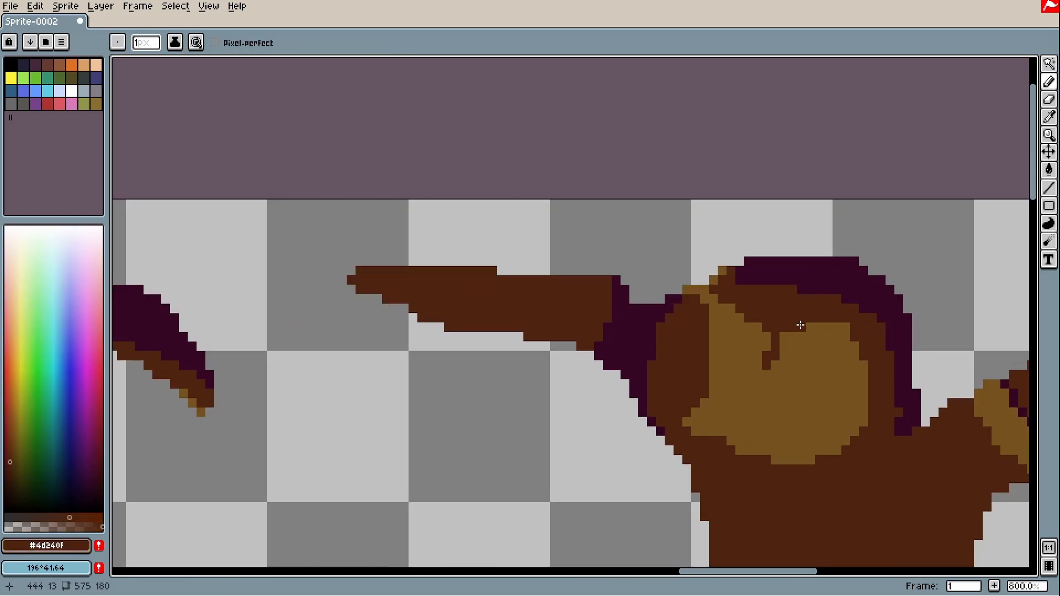
{"action": "left_click", "coordinate": [774, 364], "text": "alt"}
{"action": "scroll", "coordinate": [774, 364], "scroll_direction": "down", "scroll_amount": 1}
Step: Draw a stepped #360724 shadow line diagonally across the fourth tree's left branch
{"action": "scroll", "coordinate": [580, 294], "scroll_direction": "up", "scroll_amount": 2}
{"action": "left_click_drag", "start_coordinate": [687, 387], "coordinate": [561, 378]}
{"action": "left_click", "coordinate": [580, 349], "text": "alt"}
{"action": "left_click", "coordinate": [734, 331], "text": "alt"}
{"action": "mouse_move", "coordinate": [548, 294]}
{"action": "left_mouse_down"}
{"action": "mouse_move", "coordinate": [600, 338]}
{"action": "mouse_move", "coordinate": [683, 365]}
{"action": "left_mouse_up"}
{"action": "scroll", "coordinate": [784, 388], "scroll_direction": "down", "scroll_amount": 2}
{"action": "scroll", "coordinate": [775, 385], "scroll_direction": "up", "scroll_amount": 4}
{"action": "left_click_drag", "start_coordinate": [666, 271], "coordinate": [747, 305]}
Step: Fill the left branch's tip and underside with #73521f, keeping a #4d240f break in the middle
{"action": "left_click", "coordinate": [818, 414], "text": "alt"}
{"action": "left_click_drag", "start_coordinate": [704, 442], "coordinate": [534, 271]}
{"action": "key", "text": "g"}
{"action": "left_click", "coordinate": [530, 324]}
{"action": "key", "text": "b"}
{"action": "left_click_drag", "start_coordinate": [640, 355], "coordinate": [666, 384]}
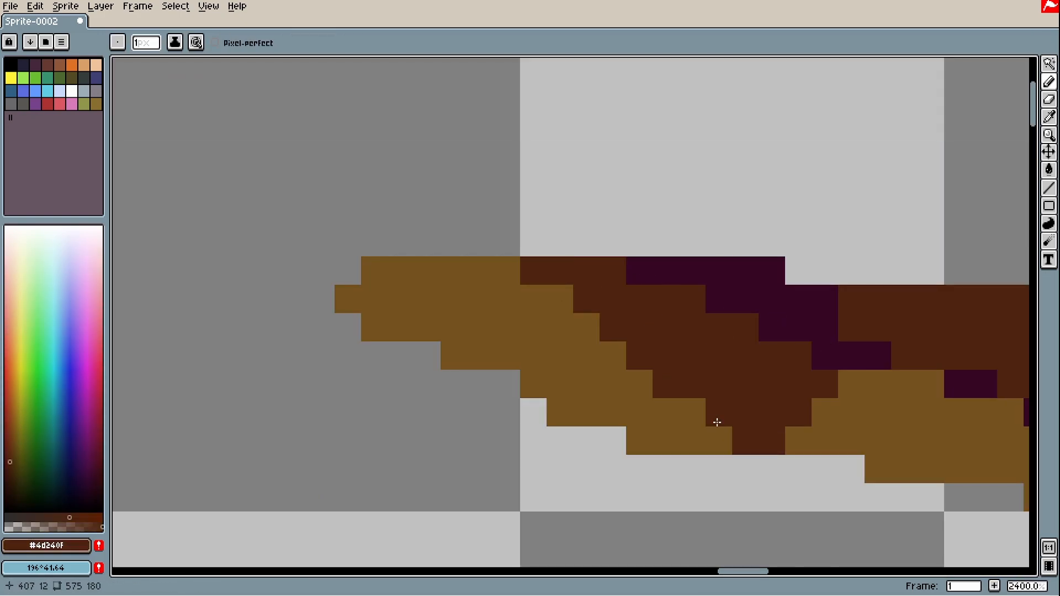
Step: Sample #bcaf50 from the third tree and highlight the tip of the fourth tree's left branch
{"action": "scroll", "coordinate": [717, 422], "scroll_direction": "down", "scroll_amount": 6}
{"action": "left_click_drag", "start_coordinate": [720, 415], "coordinate": [727, 357]}
{"action": "left_click", "coordinate": [260, 458], "text": "alt"}
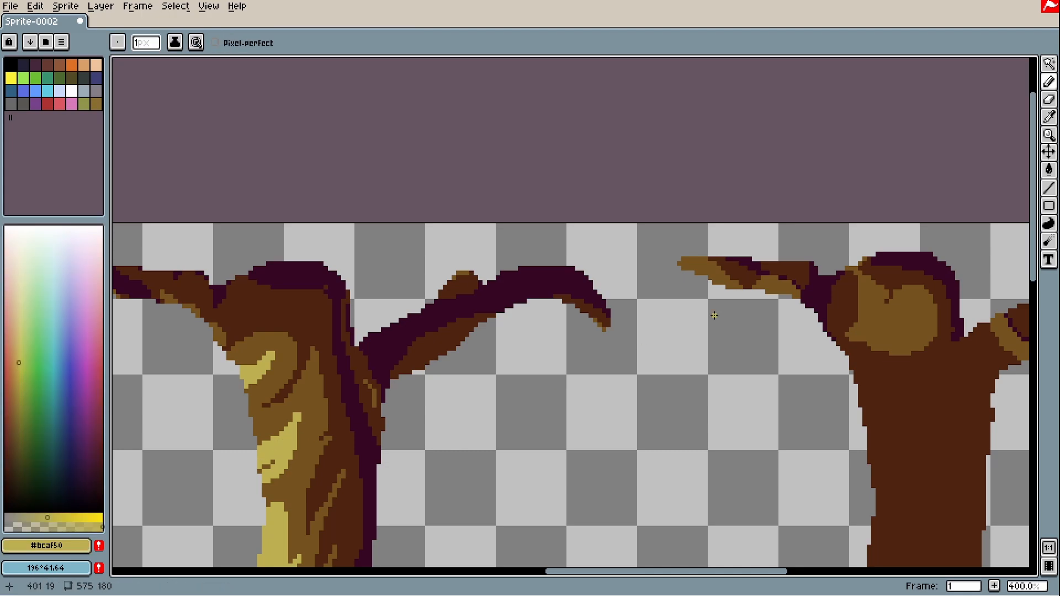
{"action": "scroll", "coordinate": [728, 259], "scroll_direction": "up", "scroll_amount": 6}
{"action": "left_click_drag", "start_coordinate": [557, 250], "coordinate": [419, 232]}
{"action": "scroll", "coordinate": [386, 224], "scroll_direction": "down", "scroll_amount": 1}
Step: Add small #4d240f pixels along the left branch's lower edge, behind the highlight and near the crown
{"action": "left_click", "coordinate": [673, 284]}
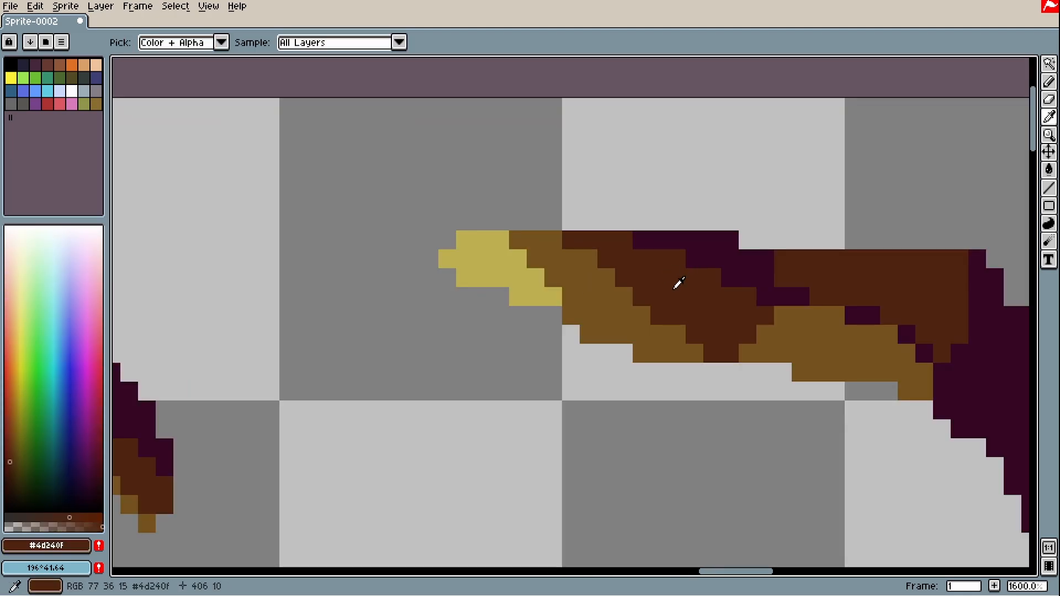
{"action": "key", "text": "b"}
{"action": "left_click_drag", "start_coordinate": [589, 335], "coordinate": [574, 319]}
{"action": "scroll", "coordinate": [660, 353], "scroll_direction": "down", "scroll_amount": 2}
{"action": "left_click_drag", "start_coordinate": [660, 353], "coordinate": [518, 291]}
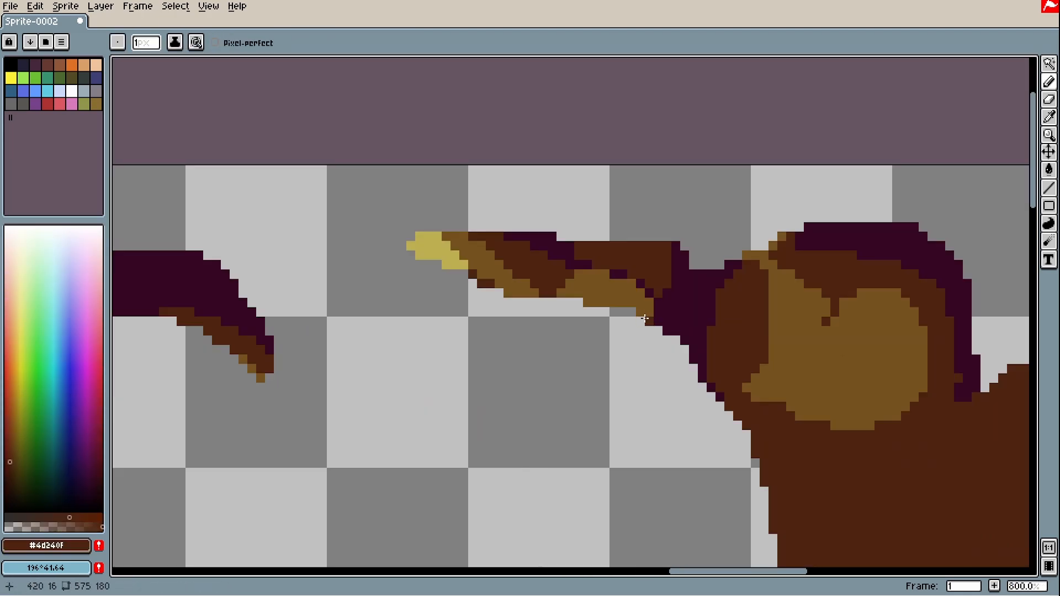
Step: Outline a large light bark area on the left side of the fourth tree's trunk and fill it with #73521f
{"action": "scroll", "coordinate": [690, 347], "scroll_direction": "down", "scroll_amount": 2}
{"action": "left_click_drag", "start_coordinate": [690, 348], "coordinate": [530, 251]}
{"action": "scroll", "coordinate": [648, 285], "scroll_direction": "up", "scroll_amount": 1}
{"action": "left_click_drag", "start_coordinate": [709, 343], "coordinate": [729, 246]}
{"action": "left_click", "coordinate": [813, 201], "text": "alt"}
{"action": "scroll", "coordinate": [623, 209], "scroll_direction": "up", "scroll_amount": 1}
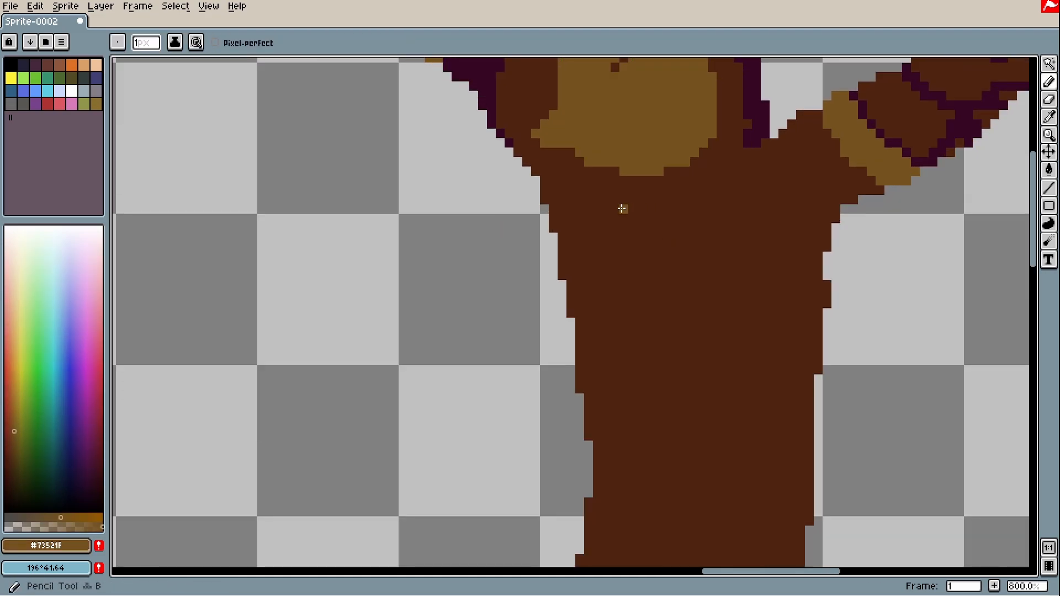
{"action": "mouse_move", "coordinate": [569, 209]}
{"action": "left_mouse_down"}
{"action": "mouse_move", "coordinate": [676, 218]}
{"action": "mouse_move", "coordinate": [719, 193]}
{"action": "mouse_move", "coordinate": [714, 202]}
{"action": "mouse_move", "coordinate": [735, 178]}
{"action": "mouse_move", "coordinate": [746, 278]}
{"action": "mouse_move", "coordinate": [731, 221]}
{"action": "mouse_move", "coordinate": [763, 343]}
{"action": "mouse_move", "coordinate": [755, 235]}
{"action": "mouse_move", "coordinate": [704, 389]}
{"action": "mouse_move", "coordinate": [634, 485]}
{"action": "left_mouse_up"}
{"action": "scroll", "coordinate": [584, 469], "scroll_direction": "up", "scroll_amount": 2}
{"action": "left_click", "coordinate": [530, 220], "text": "alt"}
{"action": "scroll", "coordinate": [488, 324], "scroll_direction": "down", "scroll_amount": 1}
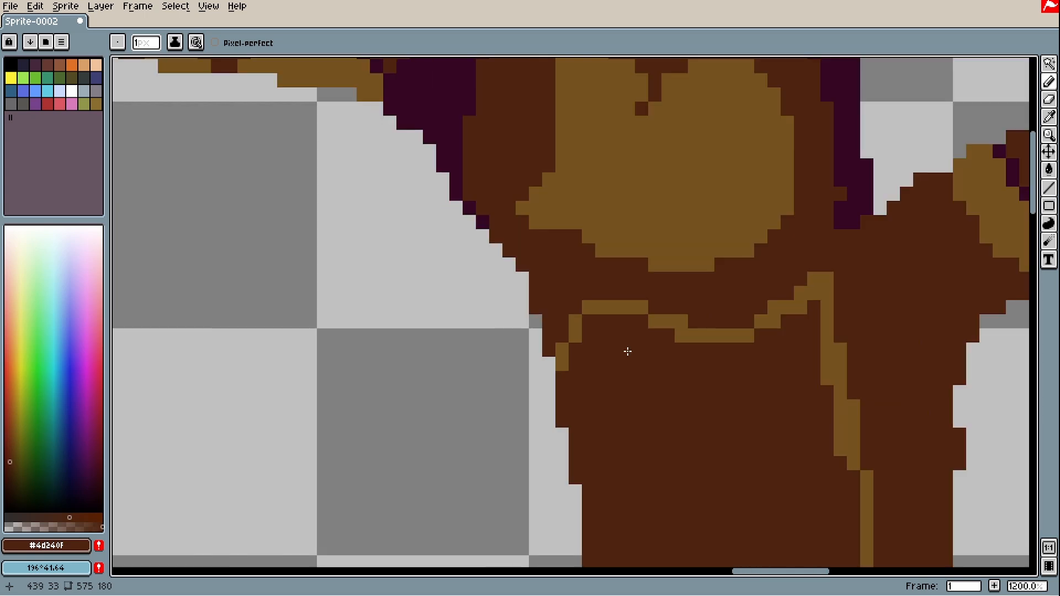
{"action": "left_click", "coordinate": [635, 307], "text": "alt"}
{"action": "key", "text": "g"}
{"action": "left_click", "coordinate": [639, 379]}
Step: Cut a vertical #4d240f crease into the top centre of the trunk's light bark area and taper it
{"action": "scroll", "coordinate": [687, 407], "scroll_direction": "down", "scroll_amount": 6}
{"action": "scroll", "coordinate": [684, 421], "scroll_direction": "up", "scroll_amount": 2}
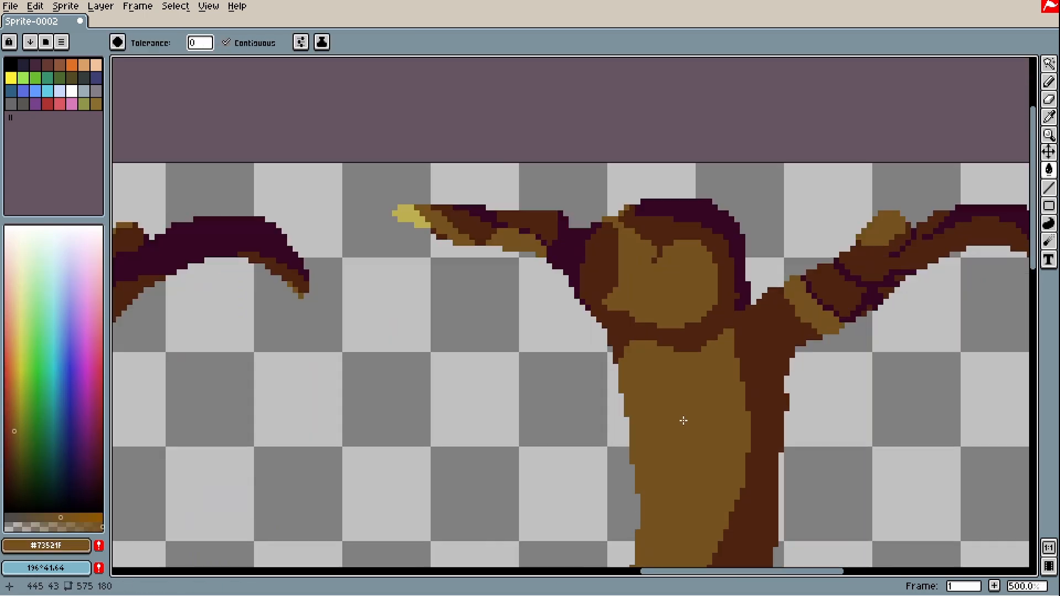
{"action": "key", "text": "b"}
{"action": "scroll", "coordinate": [679, 337], "scroll_direction": "up", "scroll_amount": 4}
{"action": "left_click", "coordinate": [724, 280], "text": "alt"}
{"action": "left_click_drag", "start_coordinate": [727, 298], "coordinate": [724, 374]}
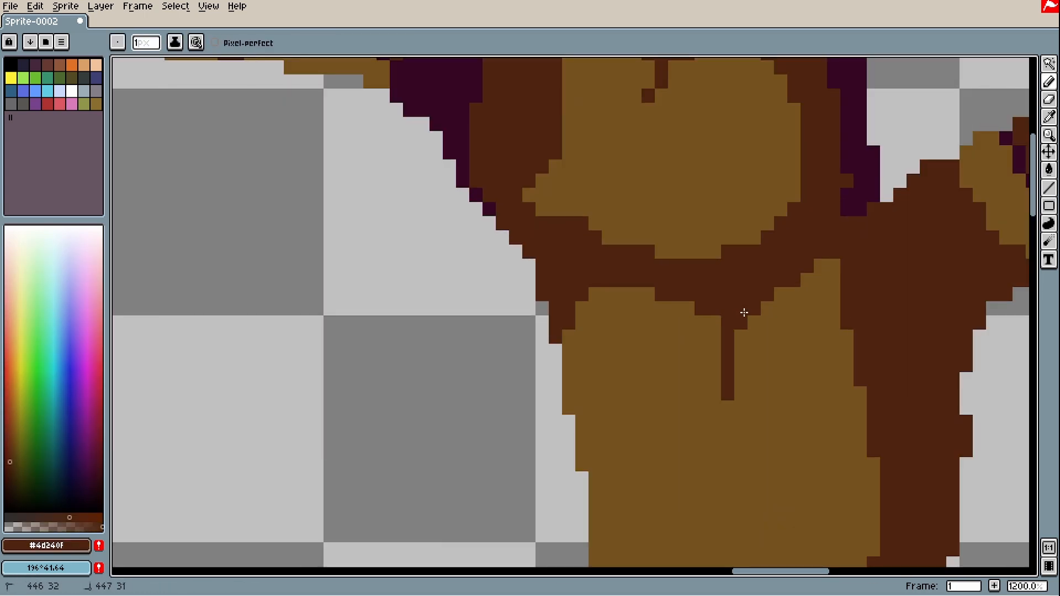
{"action": "scroll", "coordinate": [751, 331], "scroll_direction": "down", "scroll_amount": 1}
{"action": "scroll", "coordinate": [772, 311], "scroll_direction": "up", "scroll_amount": 1}
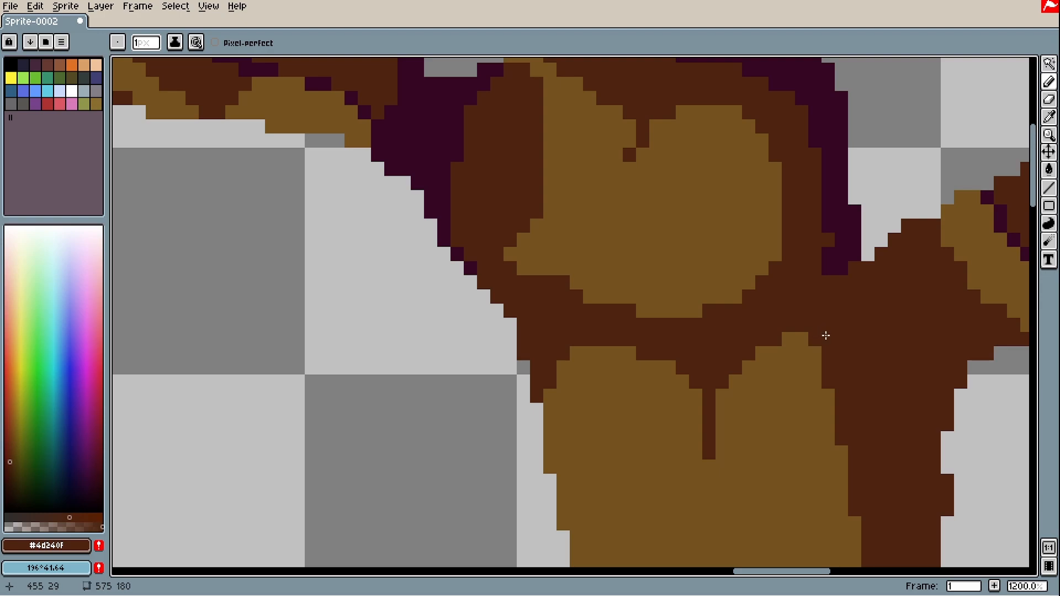
Step: Draw two diagonal #4d240f creases running inward from the right edge of the trunk's light bark area
{"action": "scroll", "coordinate": [687, 331], "scroll_direction": "down", "scroll_amount": 5}
{"action": "scroll", "coordinate": [742, 248], "scroll_direction": "up", "scroll_amount": 3}
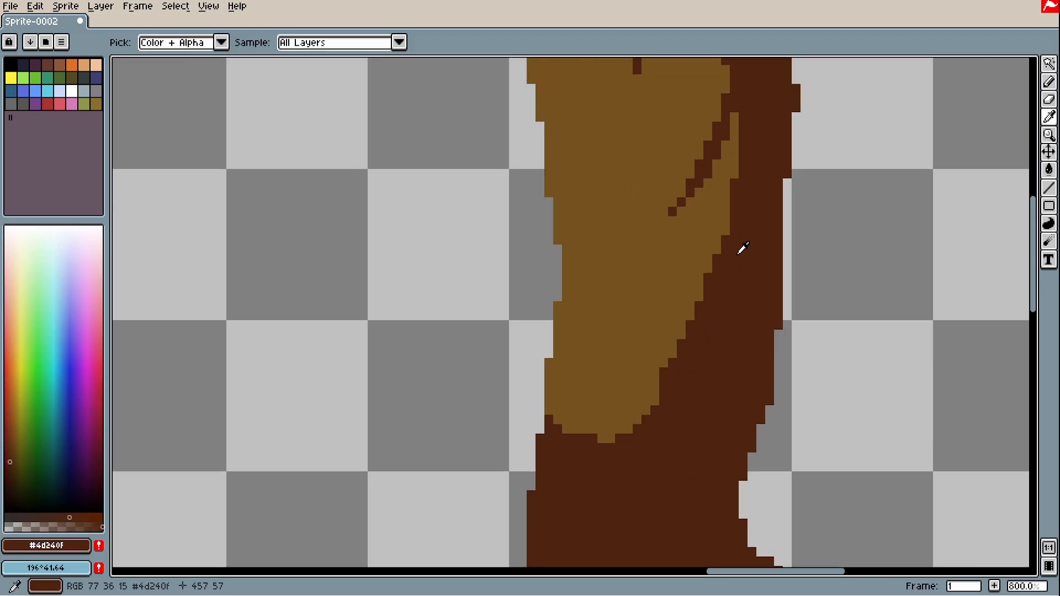
{"action": "mouse_move", "coordinate": [701, 287]}
{"action": "left_mouse_down"}
{"action": "mouse_move", "coordinate": [641, 329]}
{"action": "mouse_move", "coordinate": [678, 312]}
{"action": "mouse_move", "coordinate": [613, 325]}
{"action": "left_mouse_up"}
{"action": "scroll", "coordinate": [663, 308], "scroll_direction": "up", "scroll_amount": 3}
{"action": "left_click", "coordinate": [663, 312]}
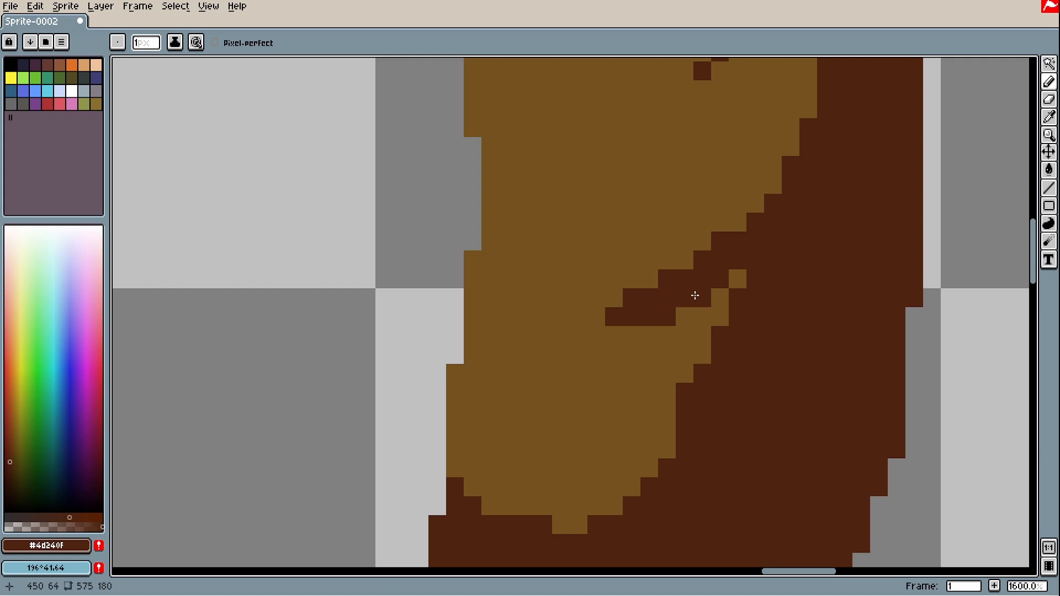
{"action": "left_click", "coordinate": [627, 330]}
{"action": "scroll", "coordinate": [639, 326], "scroll_direction": "down", "scroll_amount": 2}
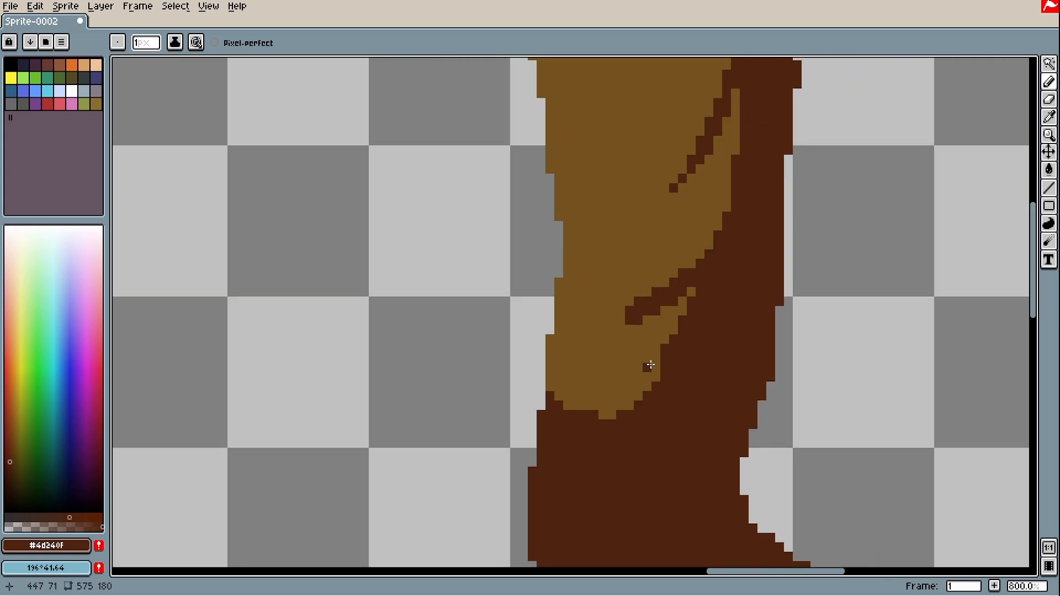
{"action": "scroll", "coordinate": [648, 366], "scroll_direction": "up", "scroll_amount": 1}
{"action": "left_click", "coordinate": [658, 356]}
{"action": "scroll", "coordinate": [658, 353], "scroll_direction": "down", "scroll_amount": 4}
{"action": "scroll", "coordinate": [676, 141], "scroll_direction": "up", "scroll_amount": 4}
{"action": "key", "text": "ctrl+z"}
Step: Trim the upper edge of the trunk's light bark area, right of the central crease, with #4d240f
{"action": "left_click_drag", "start_coordinate": [709, 195], "coordinate": [639, 255]}
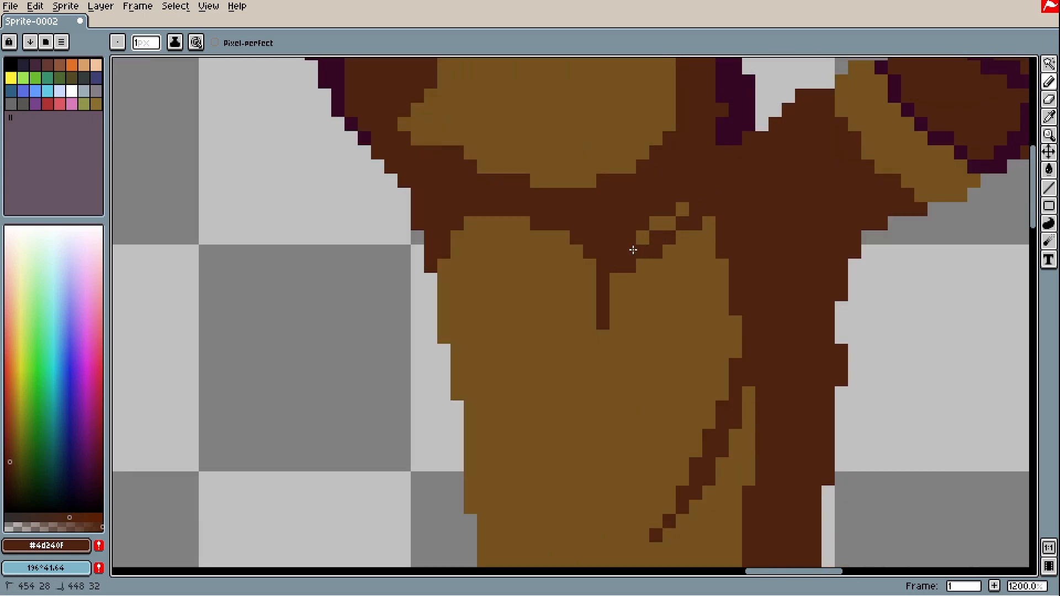
{"action": "scroll", "coordinate": [634, 250], "scroll_direction": "down", "scroll_amount": 6}
{"action": "scroll", "coordinate": [743, 200], "scroll_direction": "up", "scroll_amount": 3}
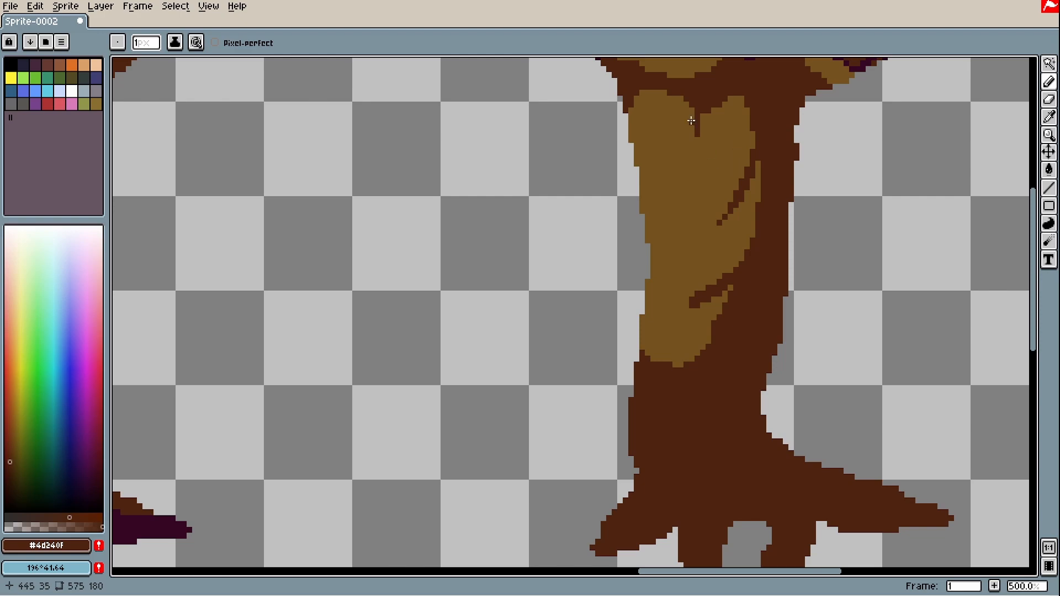
{"action": "scroll", "coordinate": [691, 114], "scroll_direction": "up", "scroll_amount": 2}
Step: Outline a pointed patch at the lower left of the trunk above the roots and fill it with #73521f
{"action": "left_click_drag", "start_coordinate": [701, 326], "coordinate": [673, 89]}
{"action": "left_click_drag", "start_coordinate": [729, 357], "coordinate": [712, 289]}
{"action": "left_click", "coordinate": [644, 192], "text": "alt"}
{"action": "mouse_move", "coordinate": [562, 242]}
{"action": "left_mouse_down"}
{"action": "mouse_move", "coordinate": [649, 336]}
{"action": "mouse_move", "coordinate": [558, 422]}
{"action": "left_mouse_up"}
{"action": "key", "text": "g"}
{"action": "left_click", "coordinate": [597, 367]}
{"action": "scroll", "coordinate": [599, 360], "scroll_direction": "down", "scroll_amount": 2}
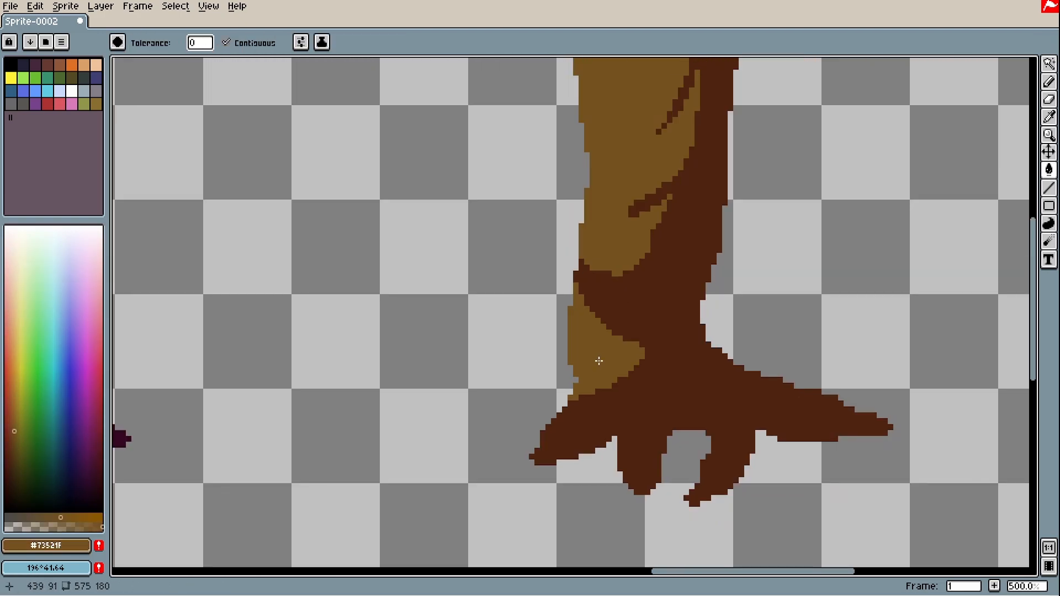
Step: Carve the lower trunk patch's upper edge into a smoother inward curve with #4d240f
{"action": "scroll", "coordinate": [682, 305], "scroll_direction": "up", "scroll_amount": 2}
{"action": "left_click", "coordinate": [682, 305], "text": "alt"}
{"action": "left_click_drag", "start_coordinate": [657, 355], "coordinate": [584, 322]}
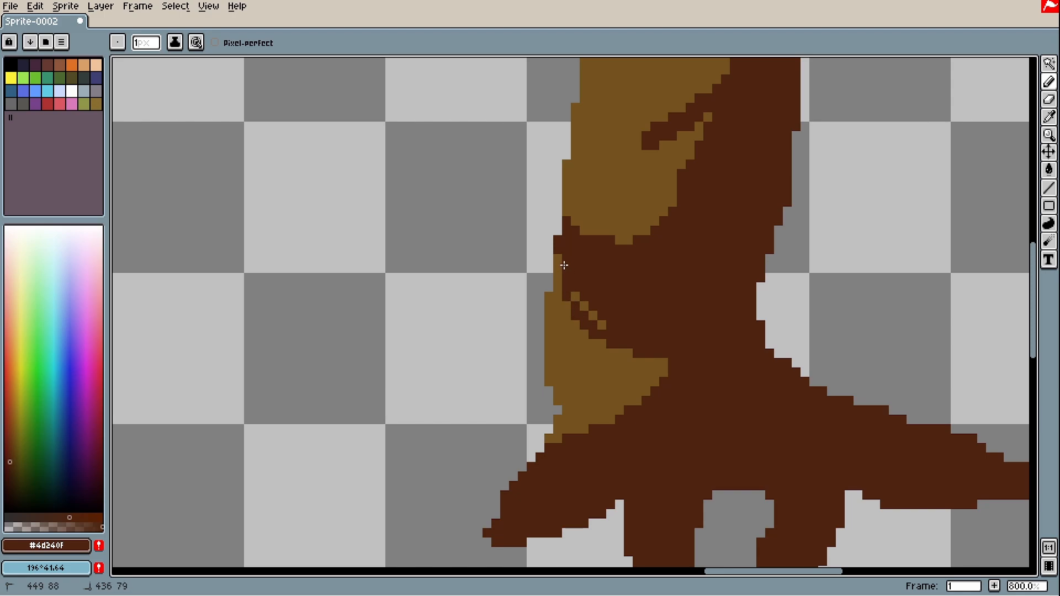
{"action": "scroll", "coordinate": [632, 335], "scroll_direction": "down", "scroll_amount": 2}
{"action": "scroll", "coordinate": [656, 354], "scroll_direction": "up", "scroll_amount": 3}
{"action": "left_click", "coordinate": [647, 348]}
{"action": "scroll", "coordinate": [650, 353], "scroll_direction": "down", "scroll_amount": 3}
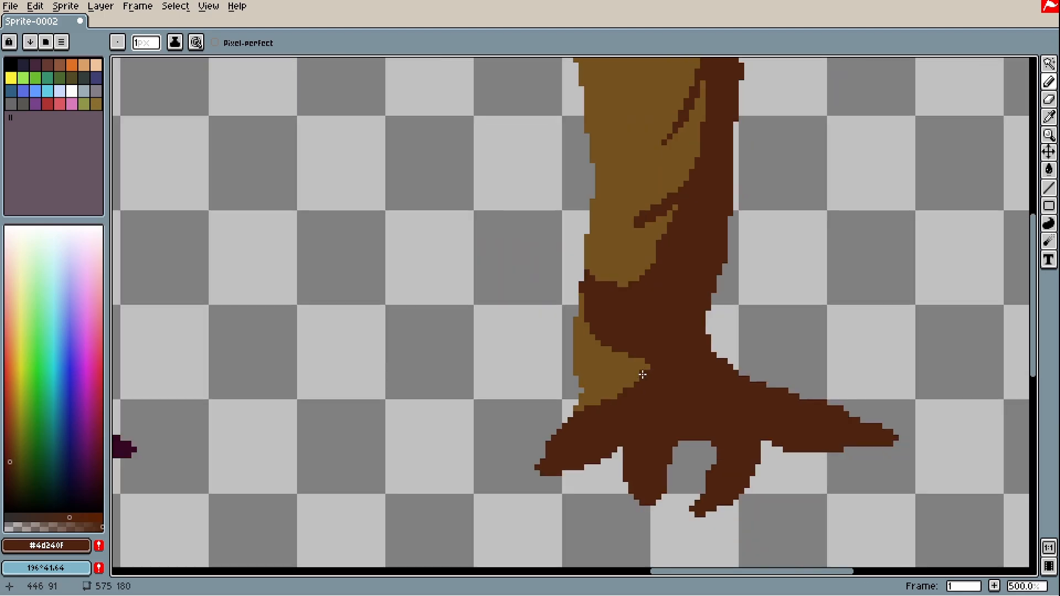
Step: Paint a #73521f mid-tone strip along the upper edge of the outermost left root
{"action": "scroll", "coordinate": [605, 395], "scroll_direction": "up", "scroll_amount": 2}
{"action": "left_click_drag", "start_coordinate": [611, 395], "coordinate": [638, 305]}
{"action": "left_click", "coordinate": [632, 303], "text": "alt"}
{"action": "scroll", "coordinate": [591, 350], "scroll_direction": "up", "scroll_amount": 1}
{"action": "left_click_drag", "start_coordinate": [583, 359], "coordinate": [577, 346]}
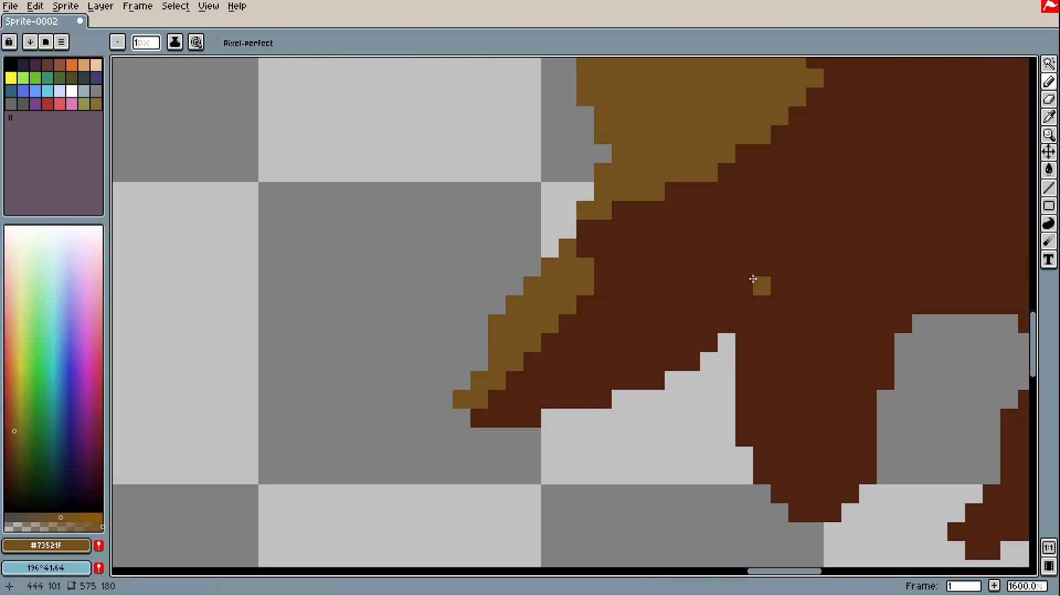
Step: Outline the left half of the second root and fill it with #73521f
{"action": "mouse_move", "coordinate": [745, 268]}
{"action": "left_mouse_down"}
{"action": "mouse_move", "coordinate": [745, 325]}
{"action": "mouse_move", "coordinate": [759, 271]}
{"action": "mouse_move", "coordinate": [809, 365]}
{"action": "mouse_move", "coordinate": [815, 506]}
{"action": "left_mouse_up"}
{"action": "key", "text": "g"}
{"action": "left_click", "coordinate": [798, 419]}
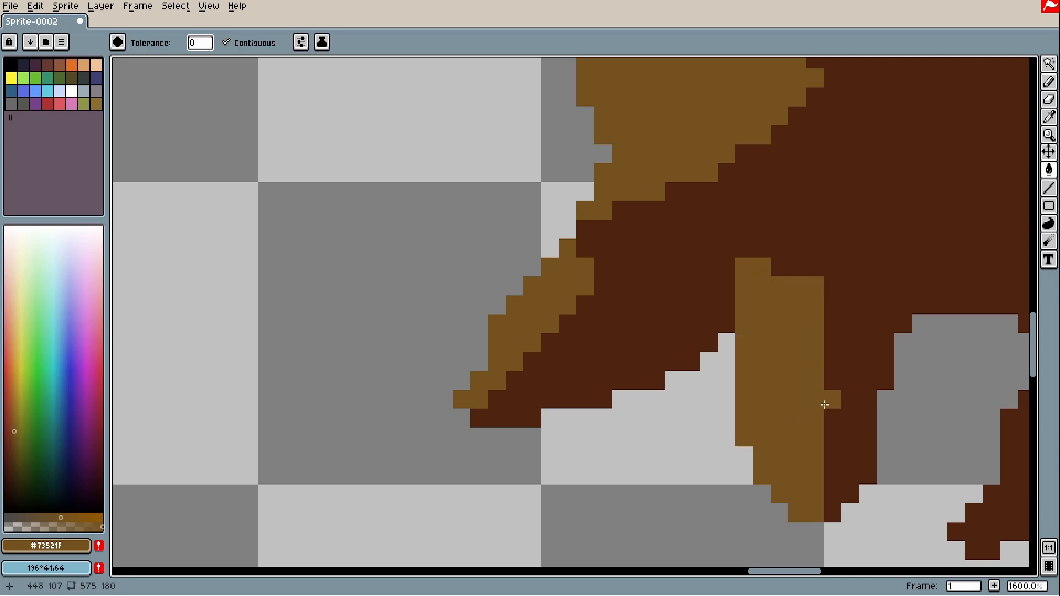
Step: Draw a curved #360724 line from the crook between crown and right branch down to the trunk's right edge
{"action": "scroll", "coordinate": [825, 405], "scroll_direction": "down", "scroll_amount": 6}
{"action": "scroll", "coordinate": [906, 254], "scroll_direction": "up", "scroll_amount": 4}
{"action": "left_click", "coordinate": [748, 244], "text": "alt"}
{"action": "scroll", "coordinate": [585, 309], "scroll_direction": "up", "scroll_amount": 2}
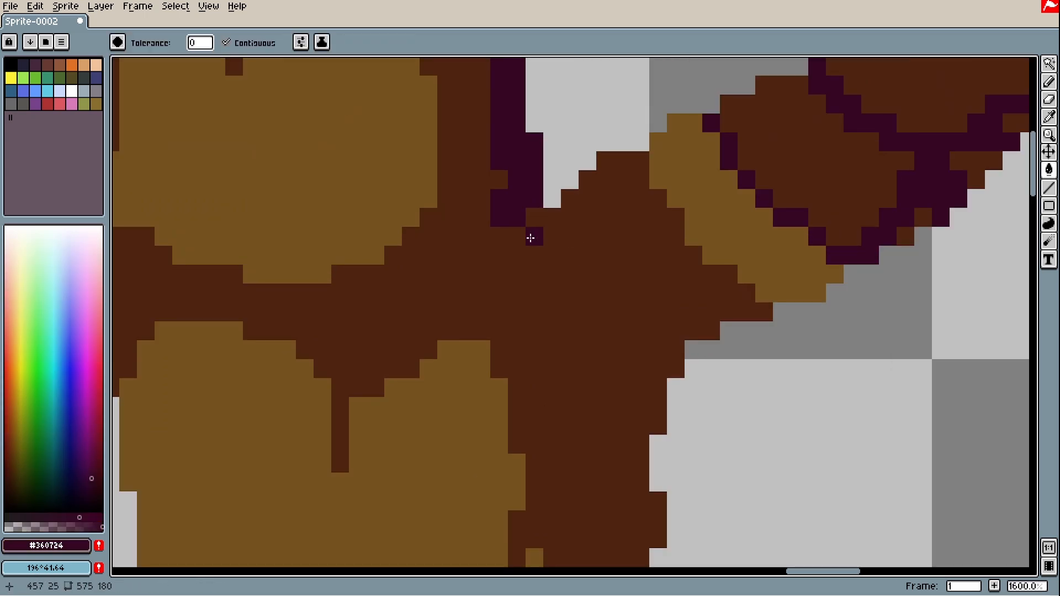
{"action": "key", "text": "b"}
{"action": "mouse_move", "coordinate": [530, 238]}
{"action": "left_mouse_down"}
{"action": "mouse_move", "coordinate": [532, 260]}
{"action": "mouse_move", "coordinate": [639, 367]}
{"action": "mouse_move", "coordinate": [657, 369]}
{"action": "left_mouse_up"}
{"action": "left_click", "coordinate": [560, 275], "text": "alt"}
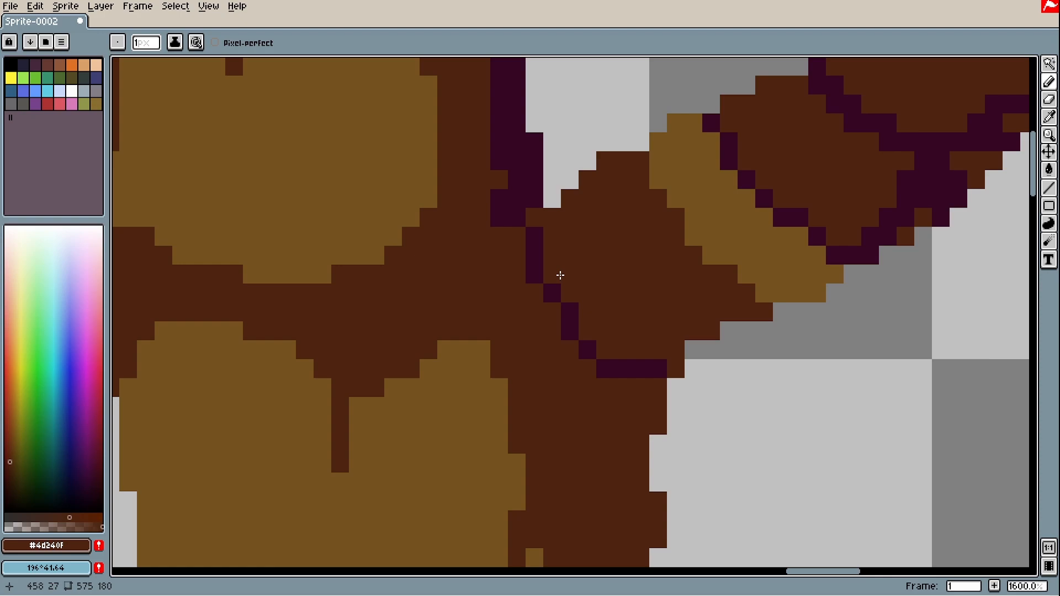
Step: Smooth the bend of the branch-base line and thicken it into a shadow band with #360724
{"action": "scroll", "coordinate": [578, 326], "scroll_direction": "up", "scroll_amount": 1}
{"action": "left_click", "coordinate": [581, 345]}
{"action": "left_click", "coordinate": [568, 291], "text": "alt"}
{"action": "left_click", "coordinate": [588, 318]}
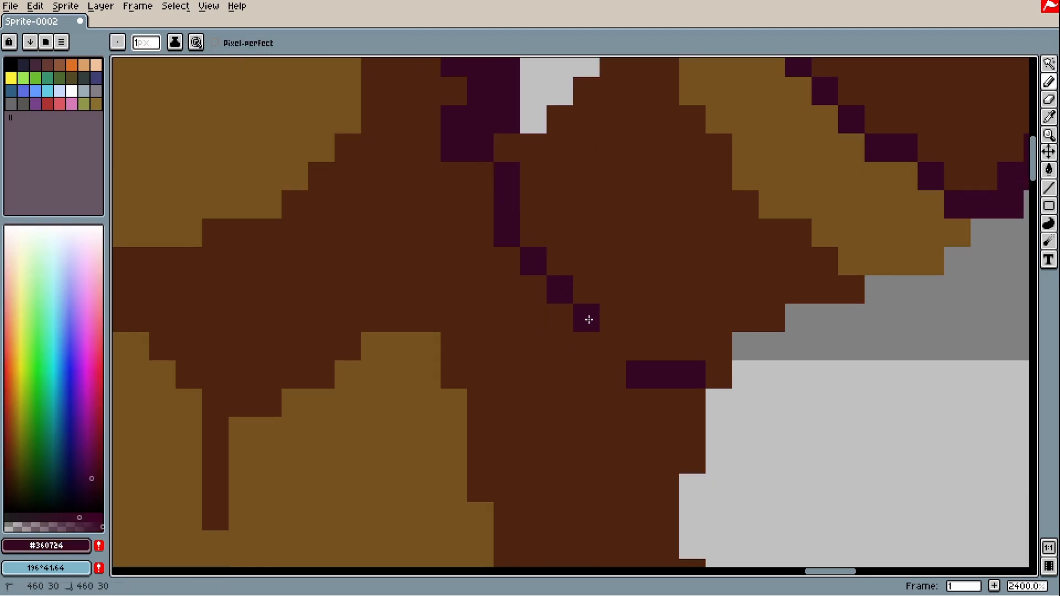
{"action": "mouse_move", "coordinate": [645, 365]}
{"action": "left_mouse_down"}
{"action": "mouse_move", "coordinate": [533, 305]}
{"action": "mouse_move", "coordinate": [466, 232]}
{"action": "left_mouse_up"}
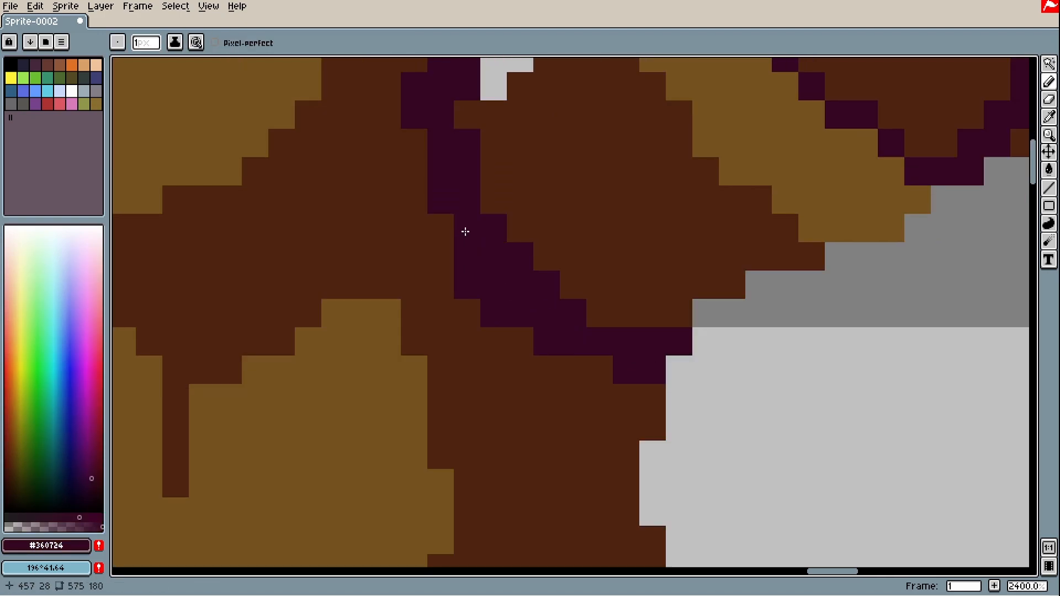
Step: Touch up the branch-base shadow and darken the upper edge of the right branch's base with #360724 pixels
{"action": "scroll", "coordinate": [527, 305], "scroll_direction": "down", "scroll_amount": 4}
{"action": "scroll", "coordinate": [539, 307], "scroll_direction": "up", "scroll_amount": 4}
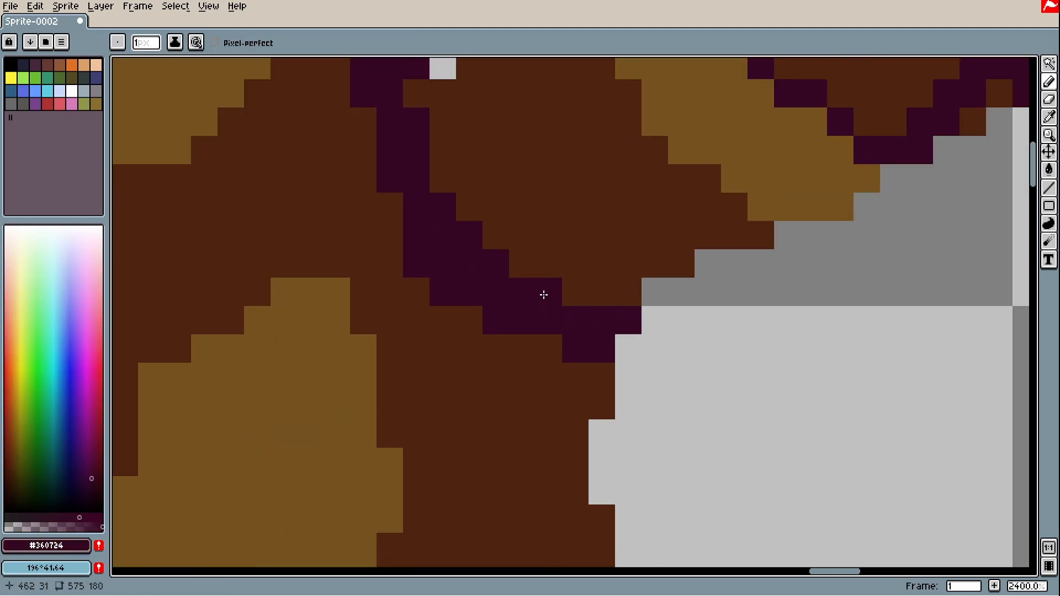
{"action": "left_click", "coordinate": [542, 296]}
{"action": "scroll", "coordinate": [550, 305], "scroll_direction": "down", "scroll_amount": 4}
{"action": "left_click_drag", "start_coordinate": [537, 307], "coordinate": [592, 287]}
{"action": "scroll", "coordinate": [591, 287], "scroll_direction": "up", "scroll_amount": 4}
{"action": "left_click", "coordinate": [649, 164]}
{"action": "scroll", "coordinate": [648, 232], "scroll_direction": "down", "scroll_amount": 3}
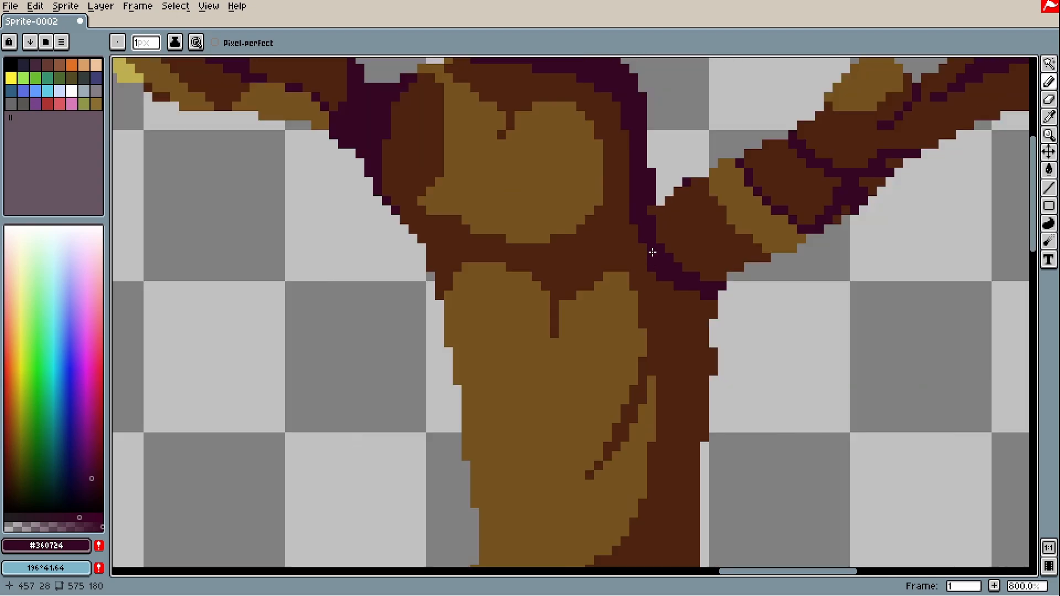
{"action": "scroll", "coordinate": [649, 231], "scroll_direction": "up", "scroll_amount": 3}
{"action": "left_click", "coordinate": [654, 212]}
{"action": "left_click", "coordinate": [662, 215], "text": "alt"}
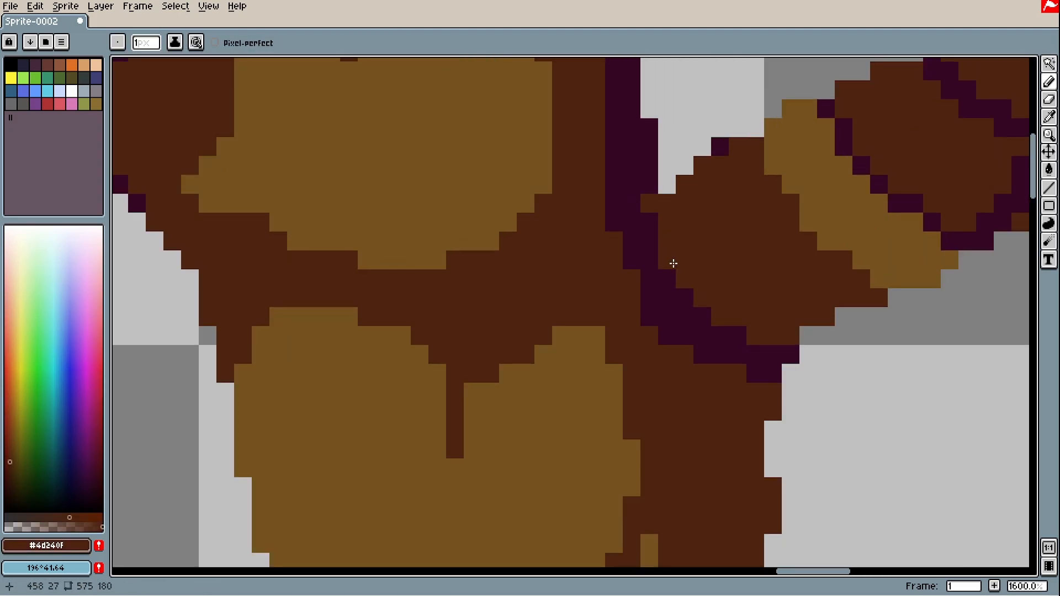
Step: Draw a short #360724 crease from the branch junction inward beneath the crown's light patch, trimming it with #4d240f
{"action": "scroll", "coordinate": [672, 266], "scroll_direction": "down", "scroll_amount": 3}
{"action": "scroll", "coordinate": [688, 214], "scroll_direction": "up", "scroll_amount": 2}
{"action": "scroll", "coordinate": [687, 213], "scroll_direction": "up", "scroll_amount": 2}
{"action": "left_click", "coordinate": [693, 221], "text": "alt"}
{"action": "scroll", "coordinate": [705, 258], "scroll_direction": "down", "scroll_amount": 3}
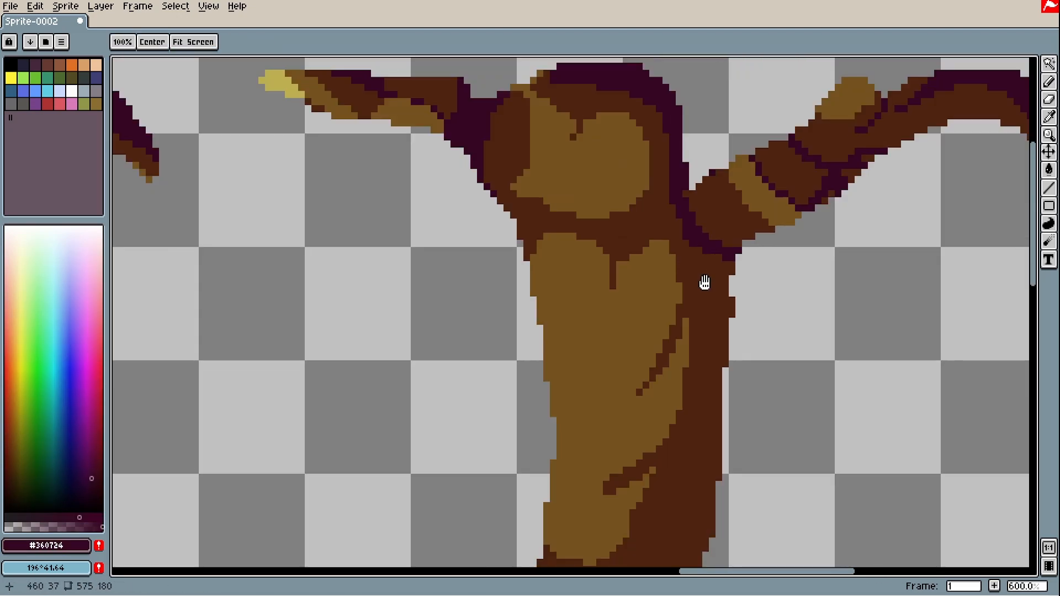
{"action": "scroll", "coordinate": [654, 172], "scroll_direction": "up", "scroll_amount": 4}
{"action": "mouse_move", "coordinate": [703, 282]}
{"action": "left_mouse_down"}
{"action": "mouse_move", "coordinate": [705, 272]}
{"action": "mouse_move", "coordinate": [788, 256]}
{"action": "left_mouse_up"}
{"action": "left_click", "coordinate": [726, 342]}
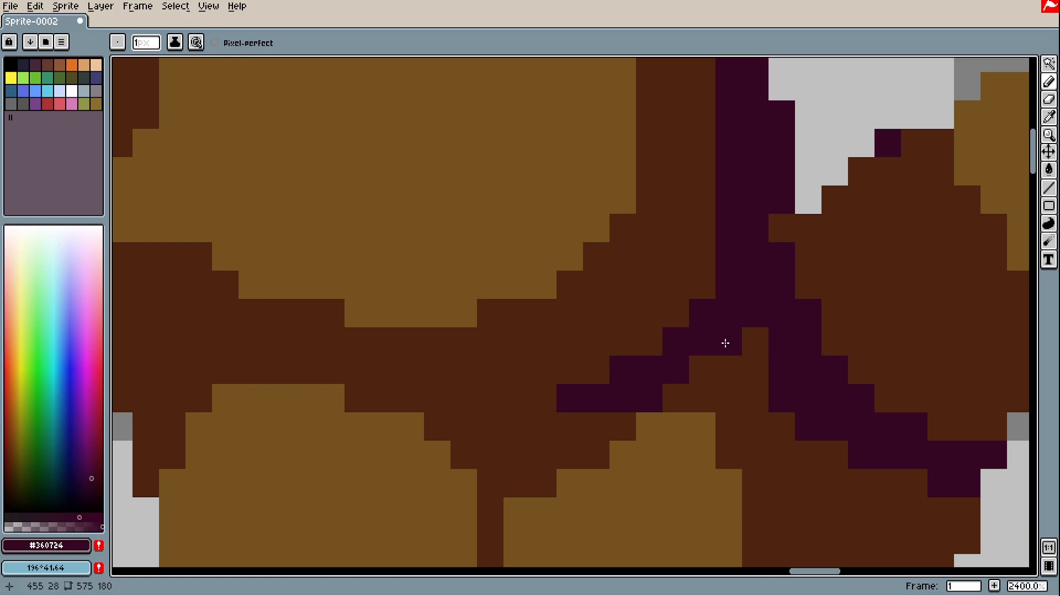
{"action": "left_click", "coordinate": [694, 385], "text": "alt"}
{"action": "left_click", "coordinate": [650, 406]}
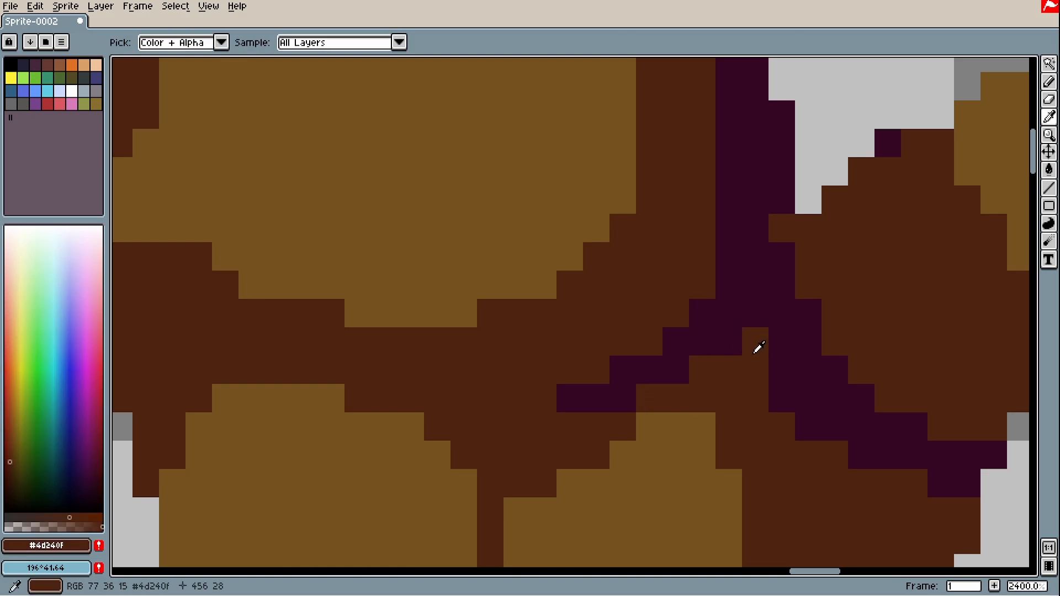
Step: Outline a shadow down the trunk's right side, widening to a point at mid-trunk, and fill it with #360724
{"action": "left_click", "coordinate": [745, 279], "text": "alt"}
{"action": "scroll", "coordinate": [730, 292], "scroll_direction": "down", "scroll_amount": 7}
{"action": "scroll", "coordinate": [729, 292], "scroll_direction": "up", "scroll_amount": 4}
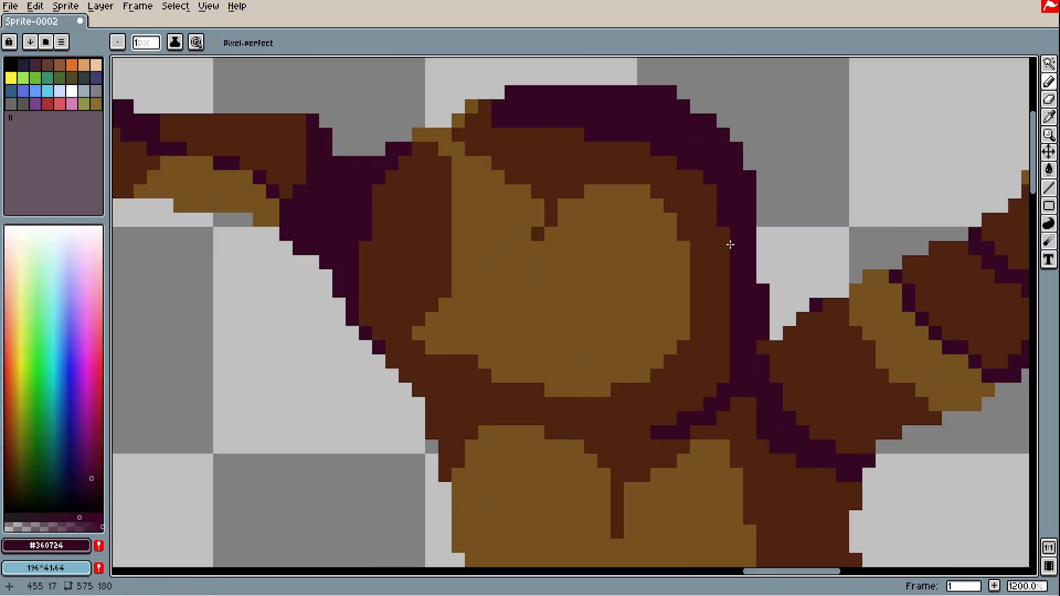
{"action": "left_click_drag", "start_coordinate": [696, 358], "coordinate": [702, 315]}
{"action": "scroll", "coordinate": [429, 347], "scroll_direction": "up", "scroll_amount": 1}
{"action": "left_click_drag", "start_coordinate": [474, 413], "coordinate": [276, 155]}
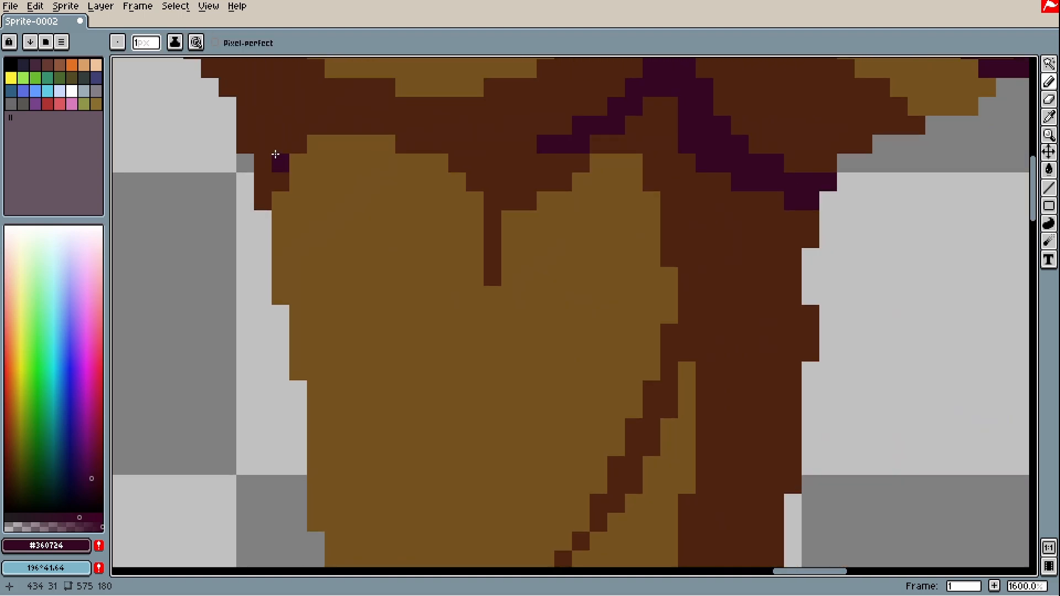
{"action": "left_click_drag", "start_coordinate": [752, 363], "coordinate": [719, 297]}
{"action": "left_click_drag", "start_coordinate": [735, 128], "coordinate": [736, 443]}
{"action": "left_click_drag", "start_coordinate": [735, 445], "coordinate": [722, 232]}
{"action": "mouse_move", "coordinate": [723, 242]}
{"action": "left_mouse_down"}
{"action": "mouse_move", "coordinate": [686, 390]}
{"action": "mouse_move", "coordinate": [698, 335]}
{"action": "mouse_move", "coordinate": [656, 460]}
{"action": "mouse_move", "coordinate": [626, 493]}
{"action": "mouse_move", "coordinate": [660, 272]}
{"action": "mouse_move", "coordinate": [648, 336]}
{"action": "mouse_move", "coordinate": [566, 187]}
{"action": "mouse_move", "coordinate": [489, 277]}
{"action": "mouse_move", "coordinate": [529, 321]}
{"action": "mouse_move", "coordinate": [576, 417]}
{"action": "mouse_move", "coordinate": [582, 481]}
{"action": "left_mouse_up"}
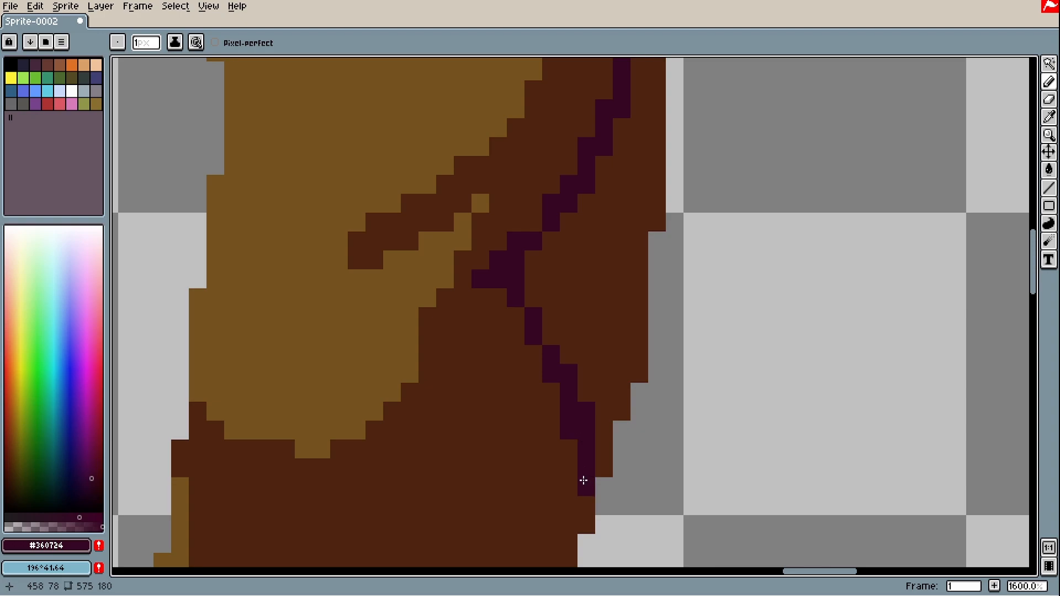
{"action": "key", "text": "g"}
{"action": "left_click", "coordinate": [601, 321]}
{"action": "scroll", "coordinate": [601, 321], "scroll_direction": "down", "scroll_amount": 4}
{"action": "scroll", "coordinate": [599, 208], "scroll_direction": "up", "scroll_amount": 3}
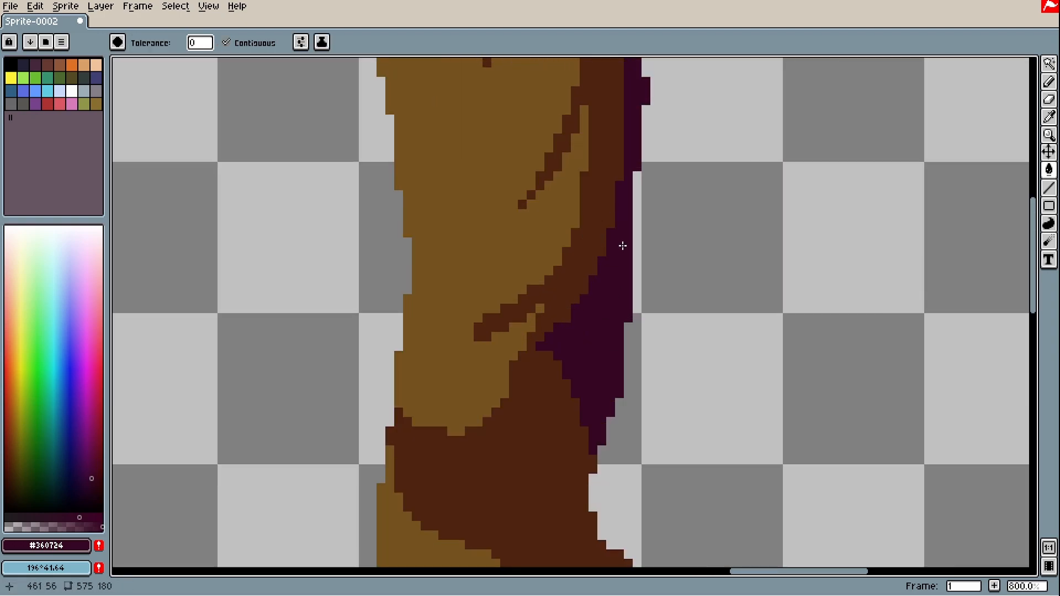
Step: Refine the upper end of the trunk's right-side shadow where it meets the branch-base shadow with #360724
{"action": "key", "text": "i"}
{"action": "left_click_drag", "start_coordinate": [629, 121], "coordinate": [630, 236]}
{"action": "key", "text": "b"}
{"action": "left_click_drag", "start_coordinate": [628, 149], "coordinate": [602, 130]}
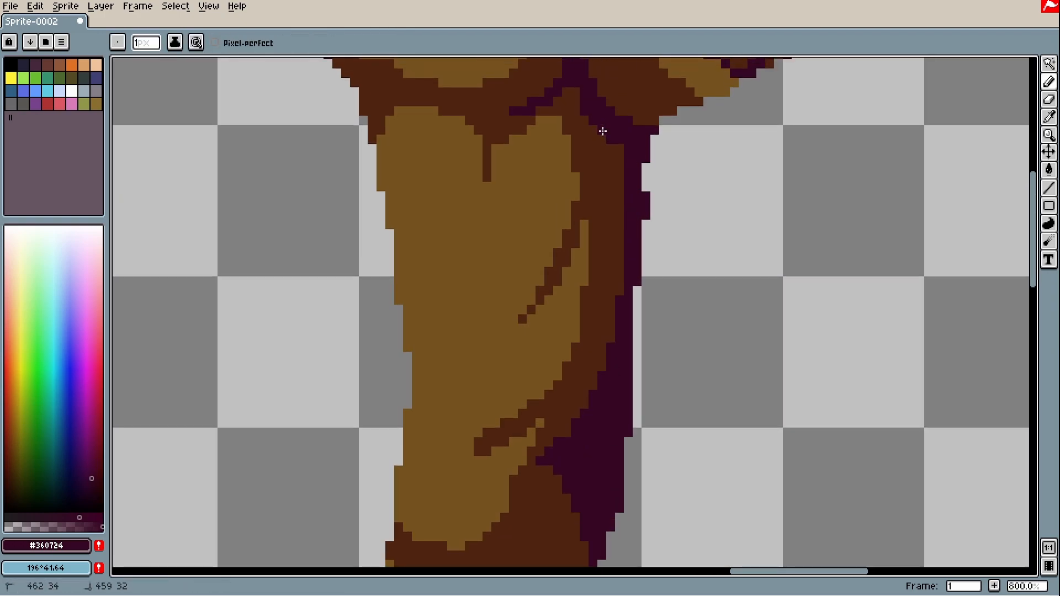
{"action": "scroll", "coordinate": [621, 223], "scroll_direction": "down", "scroll_amount": 2}
{"action": "left_click_drag", "start_coordinate": [594, 367], "coordinate": [599, 296]}
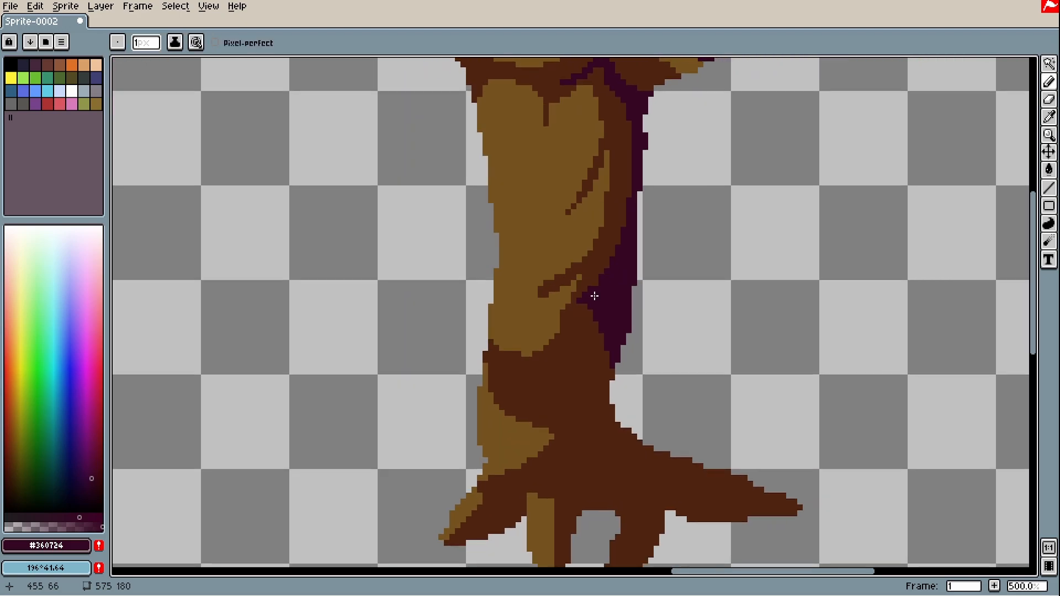
Step: Outline a pointed extension of the right-side shadow reaching inward across the lower trunk and fill it with #360724
{"action": "left_click", "coordinate": [572, 308]}
{"action": "scroll", "coordinate": [585, 332], "scroll_direction": "up", "scroll_amount": 4}
{"action": "key", "text": "i"}
{"action": "key", "text": "b"}
{"action": "left_click", "coordinate": [527, 422], "text": "shift"}
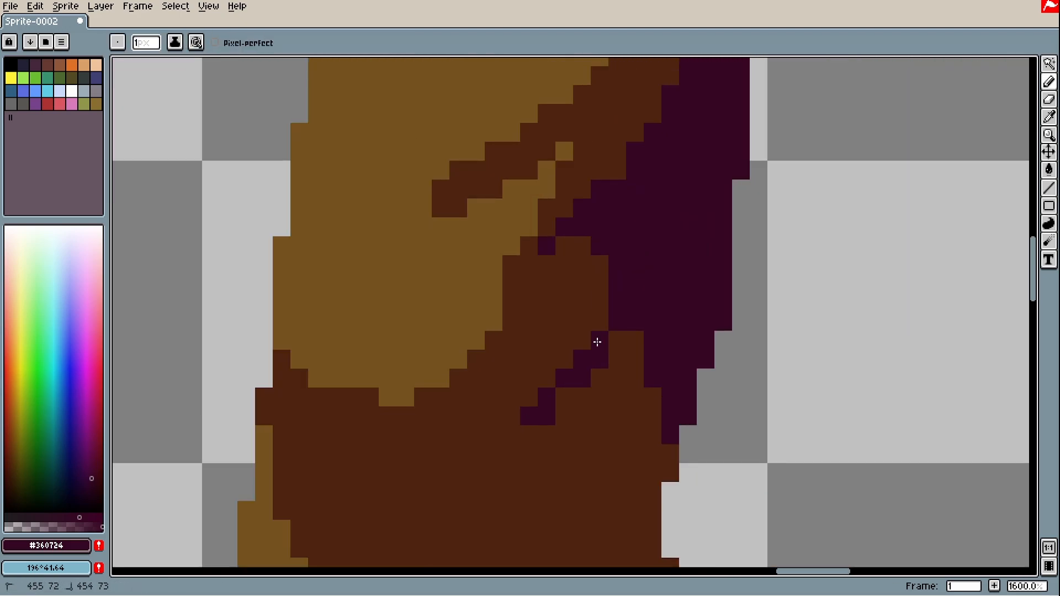
{"action": "left_click_drag", "start_coordinate": [598, 342], "coordinate": [458, 453]}
{"action": "left_click_drag", "start_coordinate": [472, 446], "coordinate": [605, 235]}
{"action": "mouse_move", "coordinate": [607, 238]}
{"action": "left_mouse_down"}
{"action": "mouse_move", "coordinate": [552, 250]}
{"action": "mouse_move", "coordinate": [576, 266]}
{"action": "mouse_move", "coordinate": [755, 279]}
{"action": "mouse_move", "coordinate": [622, 262]}
{"action": "mouse_move", "coordinate": [799, 268]}
{"action": "mouse_move", "coordinate": [745, 209]}
{"action": "mouse_move", "coordinate": [700, 268]}
{"action": "mouse_move", "coordinate": [719, 280]}
{"action": "mouse_move", "coordinate": [755, 275]}
{"action": "mouse_move", "coordinate": [632, 279]}
{"action": "left_mouse_up"}
{"action": "key", "text": "g"}
{"action": "left_click", "coordinate": [751, 226]}
Step: Extend the #360724 shadow down the trunk base, along the left root's underside and around the second root's top
{"action": "scroll", "coordinate": [740, 239], "scroll_direction": "down", "scroll_amount": 2}
{"action": "scroll", "coordinate": [718, 244], "scroll_direction": "up", "scroll_amount": 4}
{"action": "key", "text": "b"}
{"action": "mouse_move", "coordinate": [708, 379]}
{"action": "left_mouse_down"}
{"action": "mouse_move", "coordinate": [625, 289]}
{"action": "mouse_move", "coordinate": [604, 213]}
{"action": "mouse_move", "coordinate": [556, 343]}
{"action": "mouse_move", "coordinate": [580, 336]}
{"action": "left_mouse_up"}
{"action": "scroll", "coordinate": [625, 291], "scroll_direction": "down", "scroll_amount": 3}
{"action": "key", "text": "g"}
{"action": "scroll", "coordinate": [624, 295], "scroll_direction": "up", "scroll_amount": 1}
{"action": "key", "text": "b"}
{"action": "mouse_move", "coordinate": [624, 296]}
{"action": "left_mouse_down"}
{"action": "mouse_move", "coordinate": [547, 365]}
{"action": "mouse_move", "coordinate": [457, 315]}
{"action": "mouse_move", "coordinate": [457, 272]}
{"action": "mouse_move", "coordinate": [391, 360]}
{"action": "mouse_move", "coordinate": [415, 313]}
{"action": "left_mouse_up"}
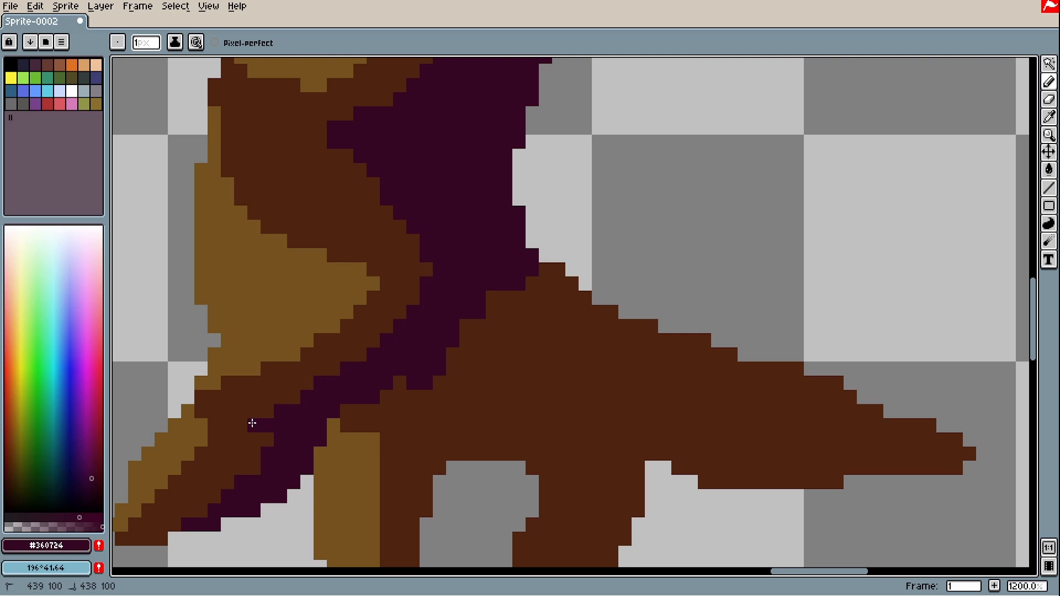
{"action": "left_click_drag", "start_coordinate": [421, 363], "coordinate": [371, 295]}
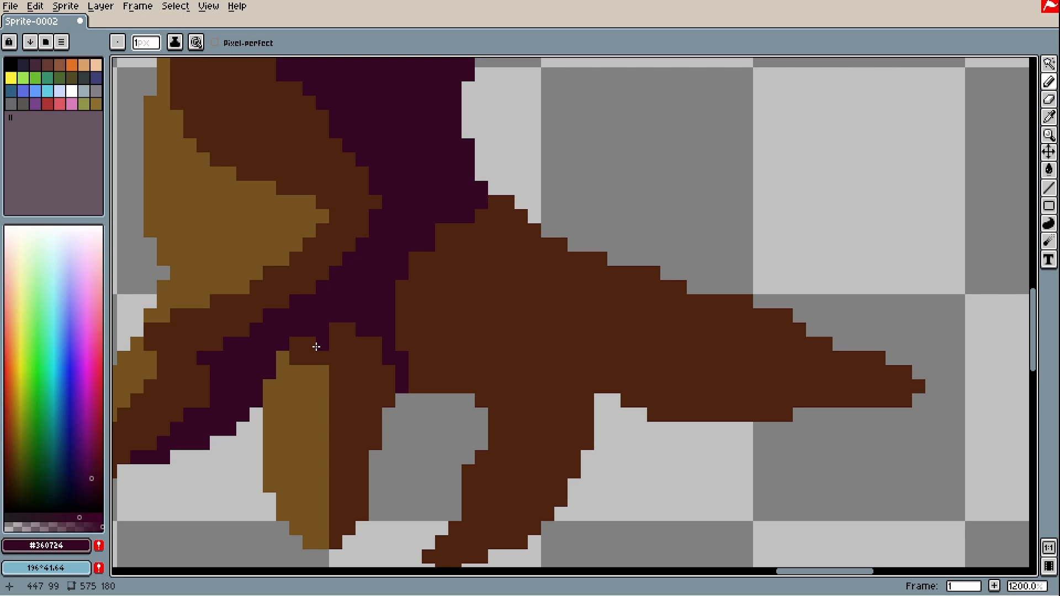
Step: Round the second root's top and trim the upper inner edge of its light patch with #4d240f
{"action": "left_click", "coordinate": [324, 327], "text": "alt"}
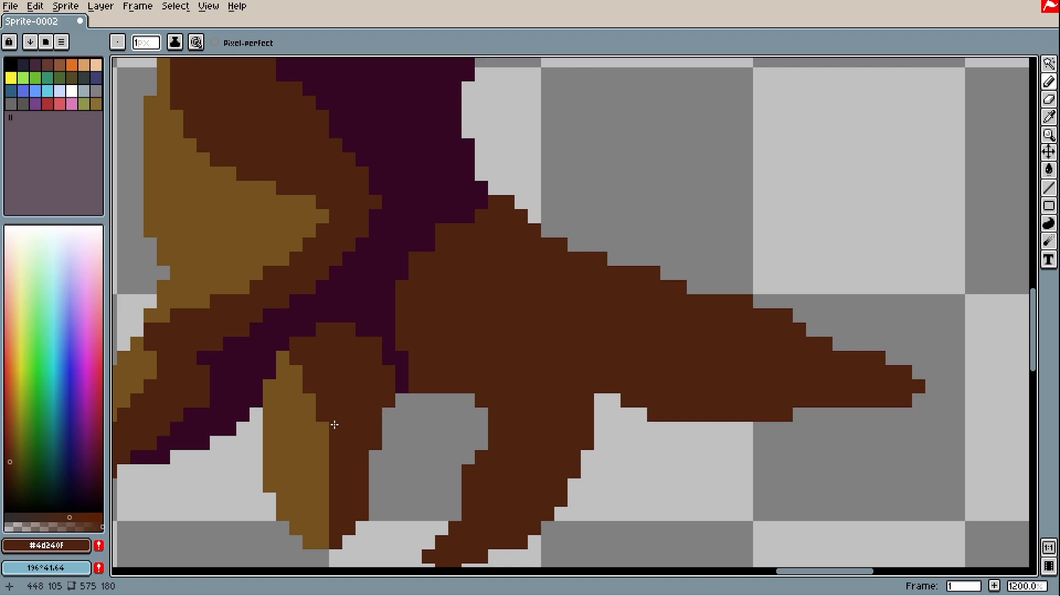
{"action": "scroll", "coordinate": [329, 434], "scroll_direction": "down", "scroll_amount": 3}
{"action": "left_click_drag", "start_coordinate": [353, 306], "coordinate": [339, 331]}
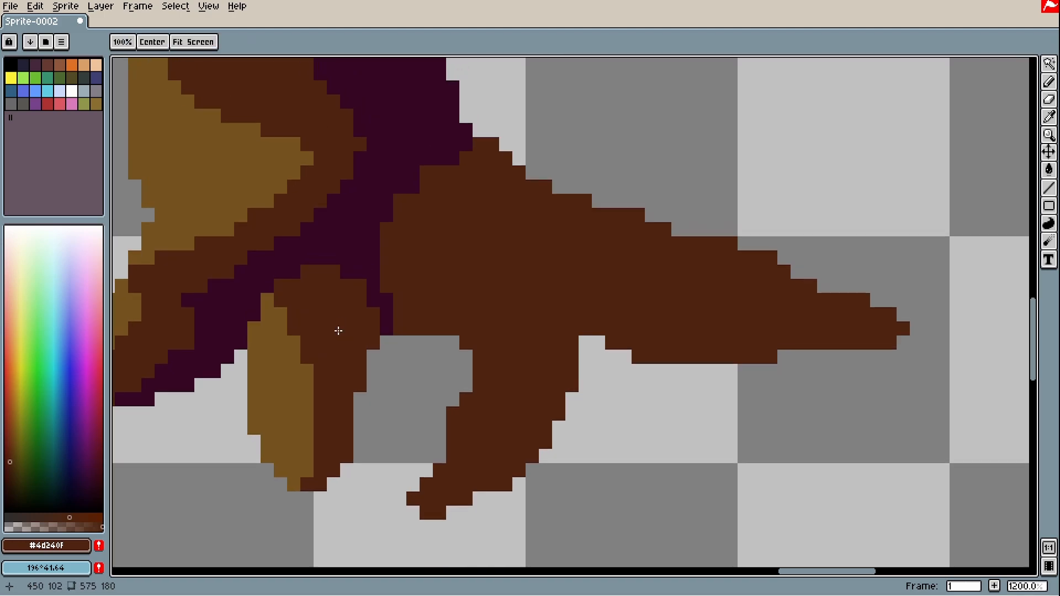
Step: Outline a shadow from the trunk base down the inner edge of the third root and fill it with #360724
{"action": "left_click", "coordinate": [371, 276], "text": "alt"}
{"action": "left_click_drag", "start_coordinate": [387, 244], "coordinate": [479, 314]}
{"action": "mouse_move", "coordinate": [387, 298]}
{"action": "left_mouse_down"}
{"action": "mouse_move", "coordinate": [475, 332]}
{"action": "mouse_move", "coordinate": [426, 497]}
{"action": "left_mouse_up"}
{"action": "key", "text": "ctrl+z"}
{"action": "key", "text": "g"}
{"action": "left_click", "coordinate": [461, 436]}
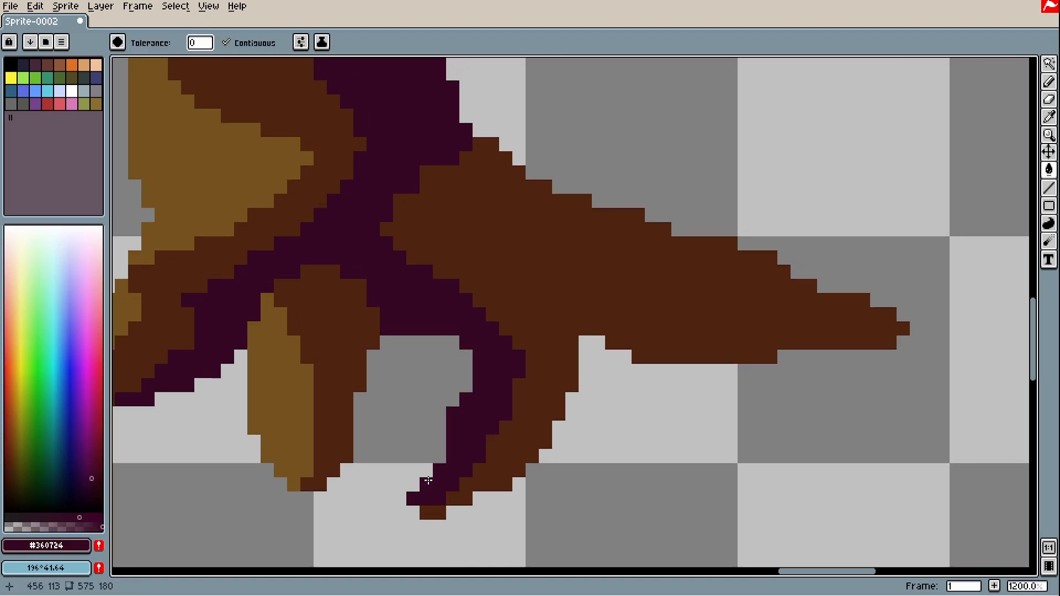
Step: Widen the #360724 shadow at the trunk base above the third root
{"action": "scroll", "coordinate": [456, 422], "scroll_direction": "down", "scroll_amount": 3}
{"action": "scroll", "coordinate": [452, 367], "scroll_direction": "up", "scroll_amount": 3}
{"action": "key", "text": "b"}
{"action": "left_click_drag", "start_coordinate": [421, 222], "coordinate": [405, 296]}
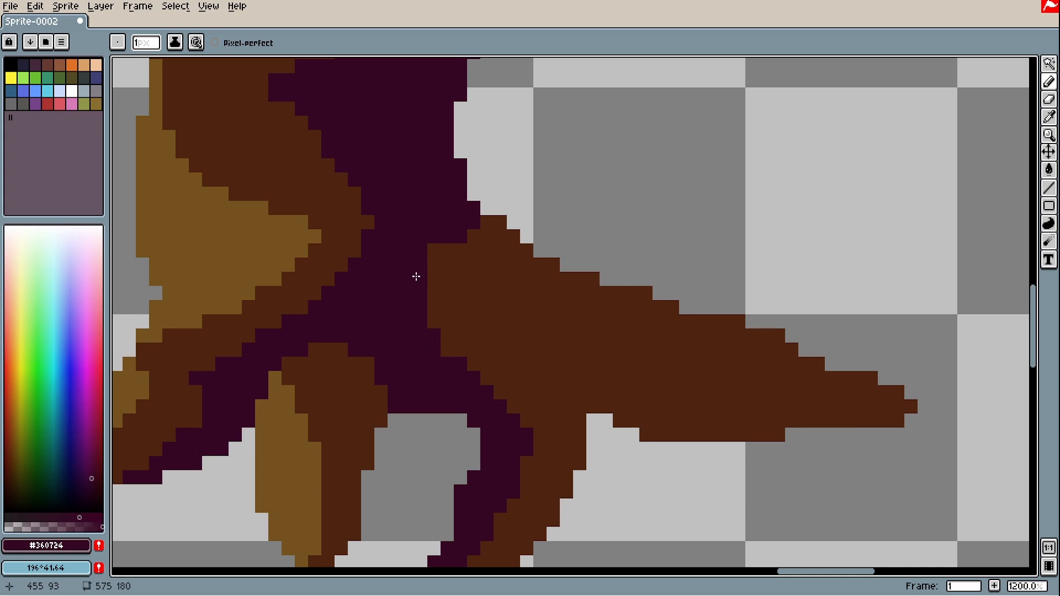
Step: Edge the right root's underside with #360724 and fill a dark band from the trunk's right edge down to it
{"action": "mouse_move", "coordinate": [501, 408]}
{"action": "left_mouse_down"}
{"action": "mouse_move", "coordinate": [616, 406]}
{"action": "mouse_move", "coordinate": [680, 436]}
{"action": "mouse_move", "coordinate": [663, 435]}
{"action": "mouse_move", "coordinate": [746, 436]}
{"action": "left_mouse_up"}
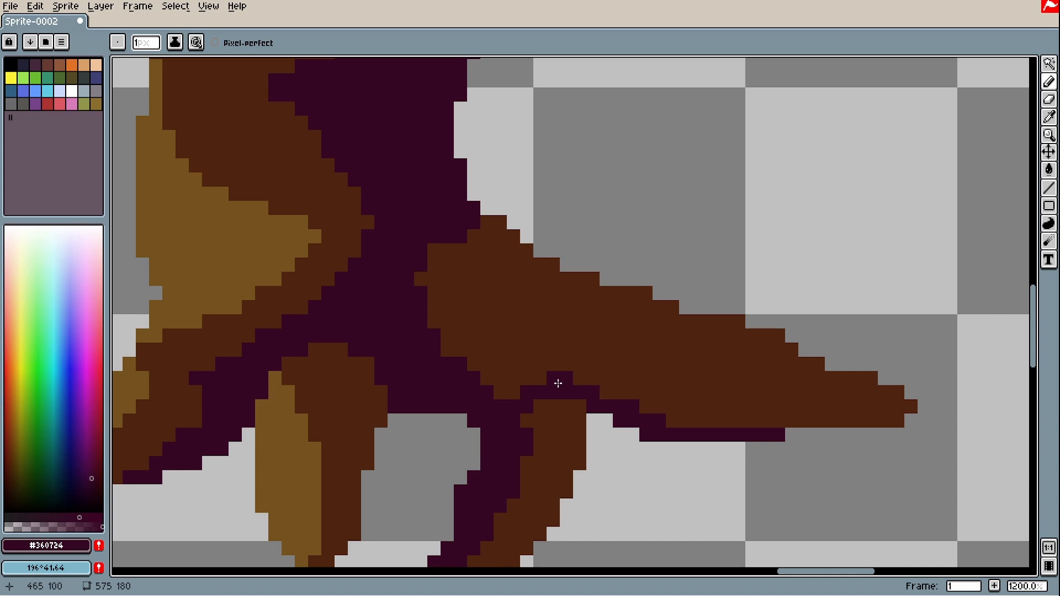
{"action": "left_click_drag", "start_coordinate": [561, 377], "coordinate": [486, 271]}
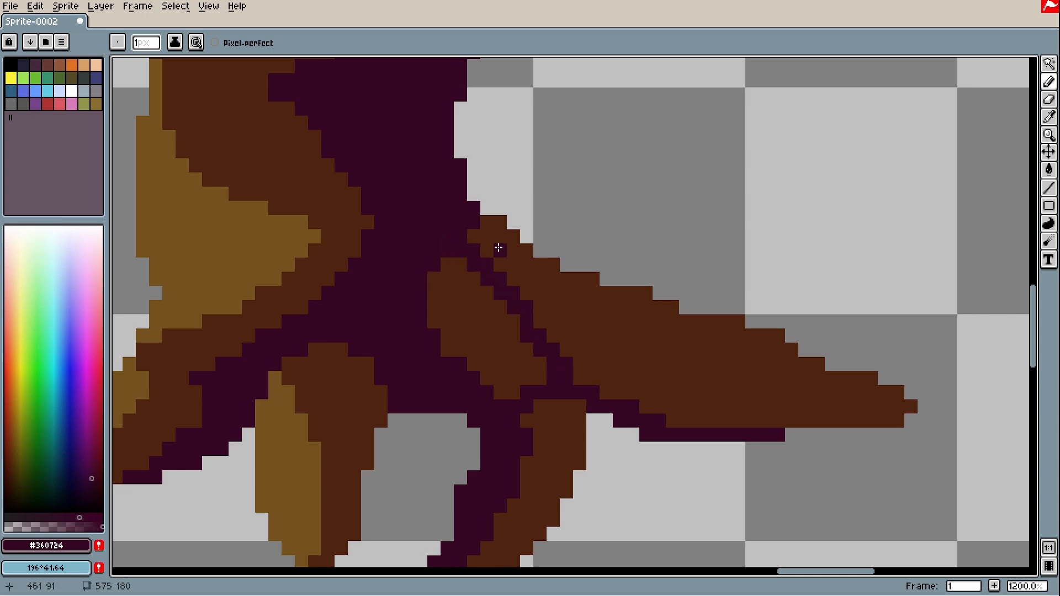
{"action": "left_click_drag", "start_coordinate": [568, 284], "coordinate": [580, 374]}
{"action": "key", "text": "g"}
{"action": "left_click", "coordinate": [548, 308]}
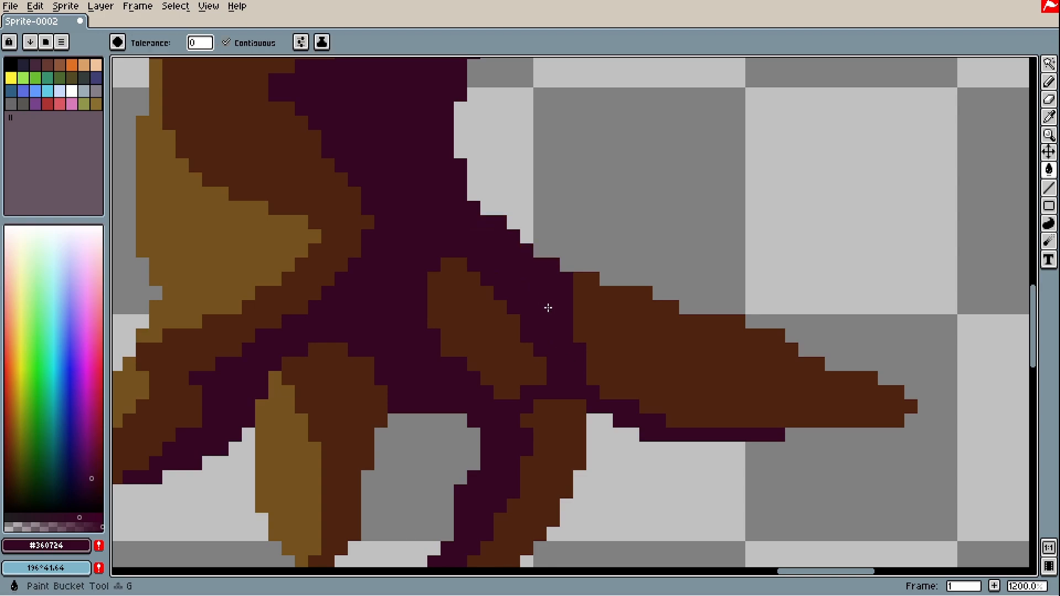
Step: Thicken the right root's underside shadow and darken its tip with #360724
{"action": "left_click", "coordinate": [718, 420]}
{"action": "left_click", "coordinate": [867, 419]}
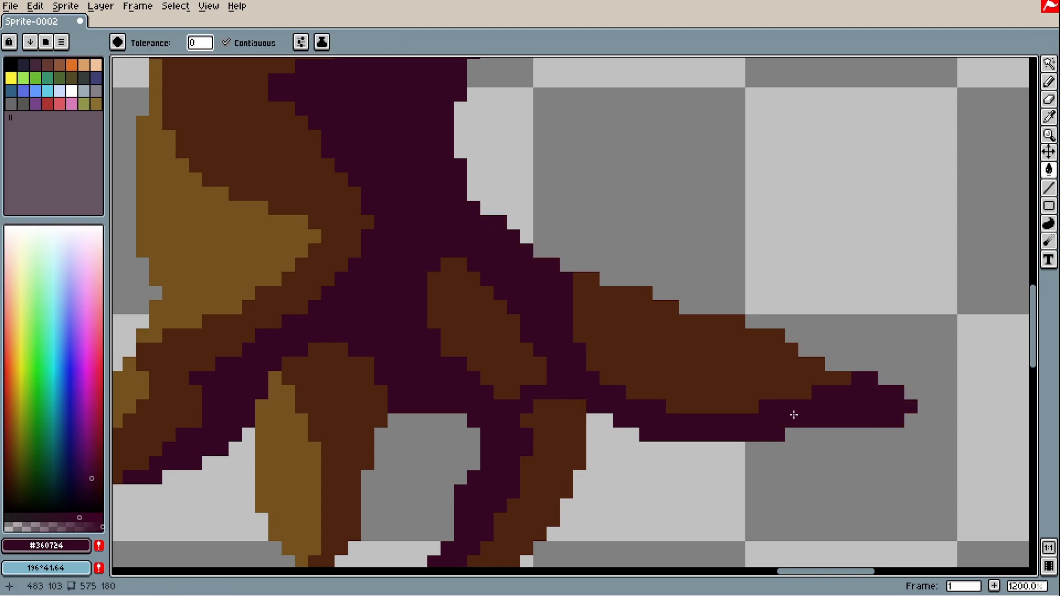
{"action": "scroll", "coordinate": [805, 466], "scroll_direction": "down", "scroll_amount": 3}
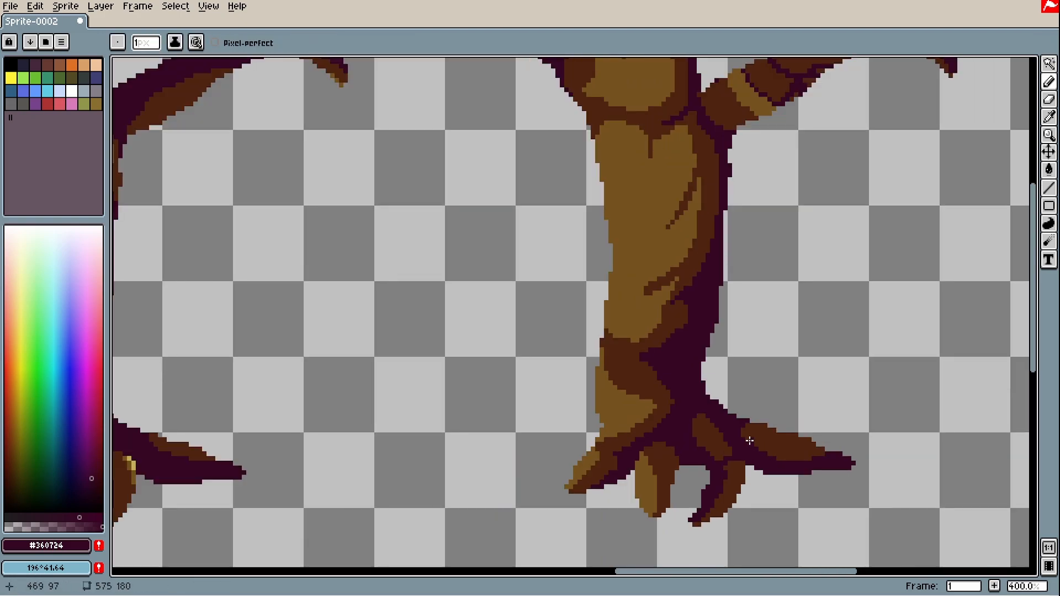
Step: Add a notched #bcaf50 highlight inside the crown's light patch
{"action": "left_click", "coordinate": [613, 407], "text": "alt"}
{"action": "scroll", "coordinate": [613, 407], "scroll_direction": "up", "scroll_amount": 3}
{"action": "key", "text": "b"}
{"action": "left_click_drag", "start_coordinate": [635, 316], "coordinate": [661, 360]}
{"action": "scroll", "coordinate": [661, 360], "scroll_direction": "down", "scroll_amount": 4}
{"action": "scroll", "coordinate": [687, 304], "scroll_direction": "up", "scroll_amount": 4}
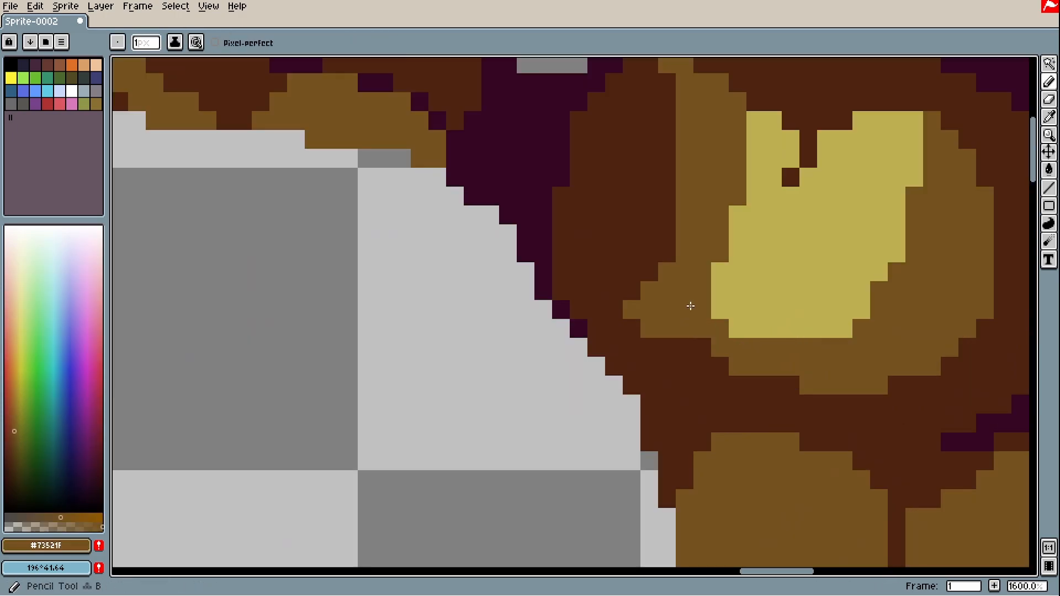
Step: Add #bcaf50 highlights to the trunk's light bark area, keeping #73521f creases between them
{"action": "scroll", "coordinate": [718, 452], "scroll_direction": "down", "scroll_amount": 1}
{"action": "left_click", "coordinate": [718, 451], "text": "alt"}
{"action": "scroll", "coordinate": [718, 452], "scroll_direction": "down", "scroll_amount": 3}
{"action": "scroll", "coordinate": [690, 360], "scroll_direction": "up", "scroll_amount": 3}
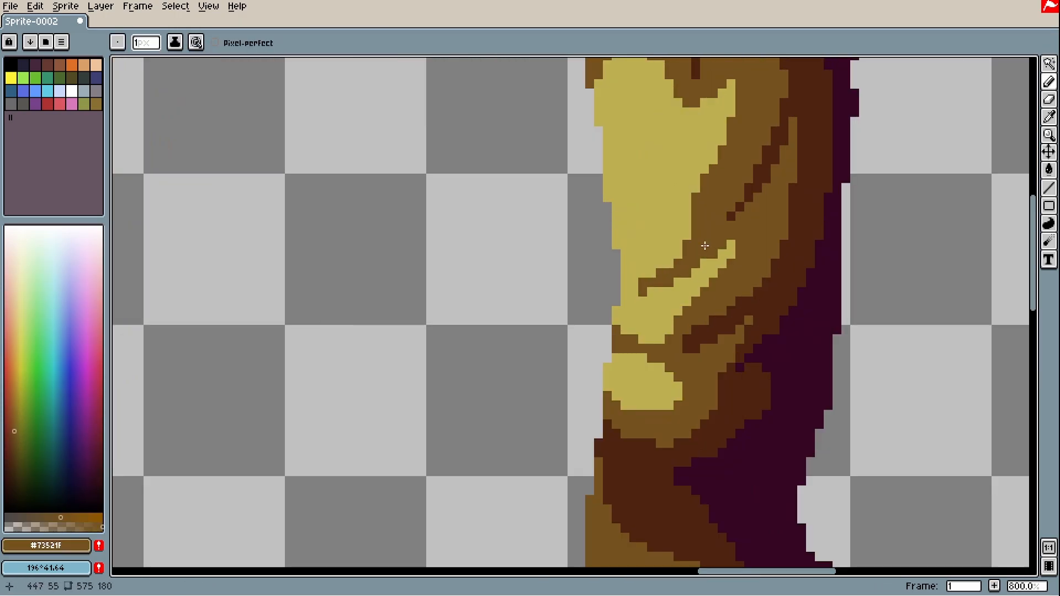
{"action": "left_click_drag", "start_coordinate": [643, 309], "coordinate": [718, 375]}
{"action": "scroll", "coordinate": [602, 469], "scroll_direction": "up", "scroll_amount": 2}
{"action": "left_click_drag", "start_coordinate": [638, 318], "coordinate": [599, 372]}
Step: Fill a small #bcaf50 highlight in the light band near the right branch's base
{"action": "left_click_drag", "start_coordinate": [679, 342], "coordinate": [702, 531]}
{"action": "scroll", "coordinate": [703, 497], "scroll_direction": "down", "scroll_amount": 3}
{"action": "key", "text": "g"}
{"action": "left_click", "coordinate": [568, 367]}
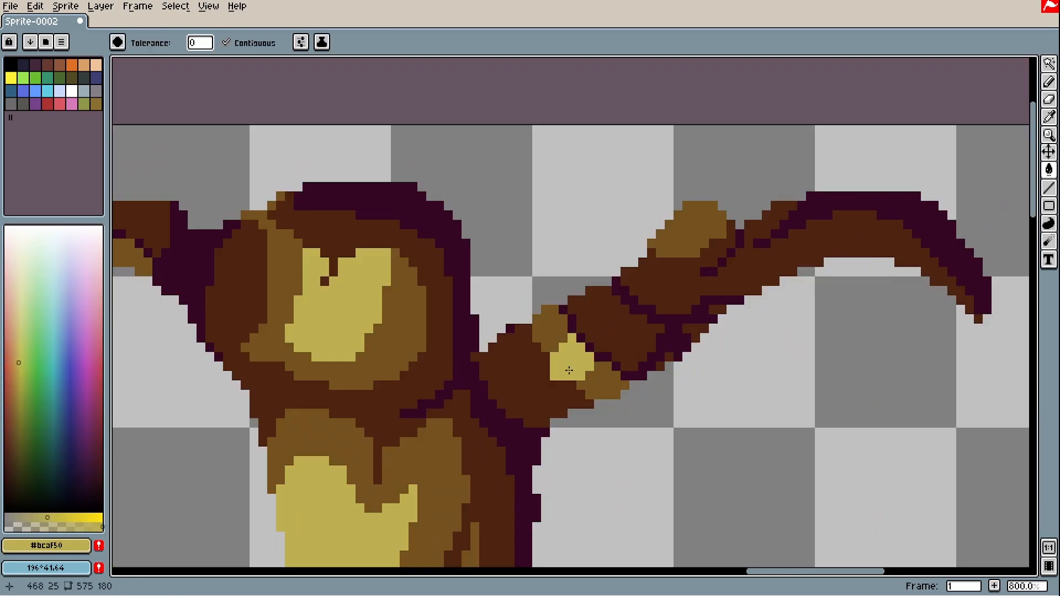
Step: Add #bcaf50 highlights to the lower-left trunk patch and the roots
{"action": "scroll", "coordinate": [626, 335], "scroll_direction": "down", "scroll_amount": 5}
{"action": "mouse_move", "coordinate": [608, 395]}
{"action": "left_mouse_down"}
{"action": "mouse_move", "coordinate": [673, 329]}
{"action": "mouse_move", "coordinate": [716, 346]}
{"action": "left_mouse_up"}
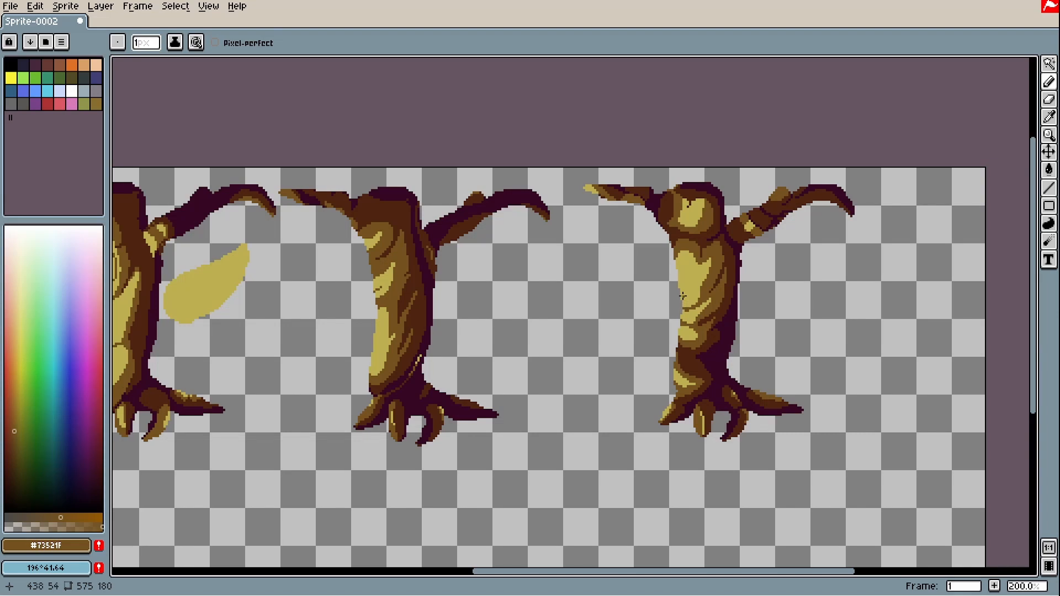
{"action": "scroll", "coordinate": [775, 351], "scroll_direction": "down", "scroll_amount": 1}
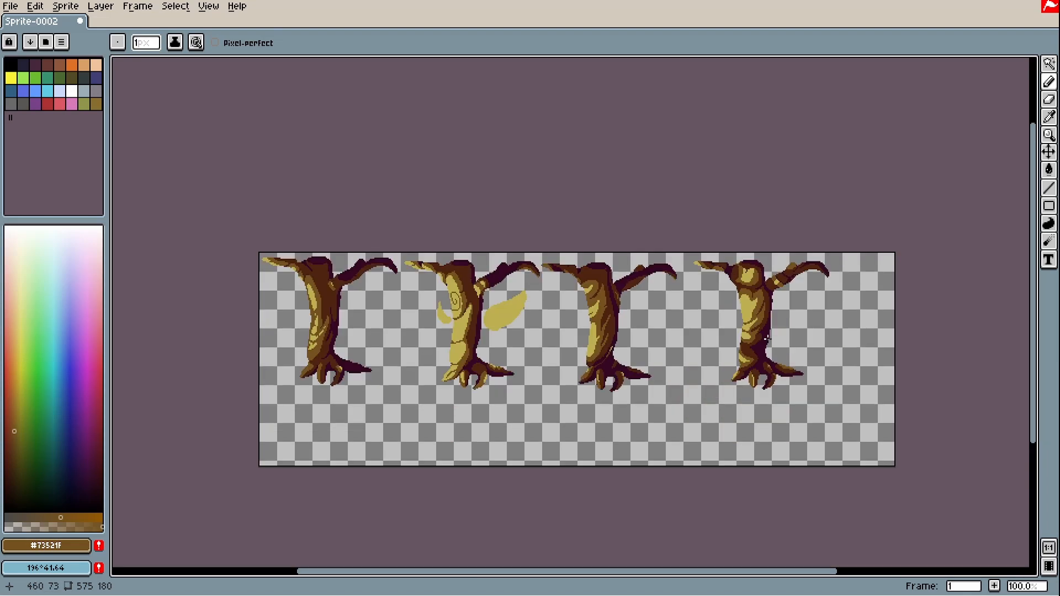
Step: Draw a vertical #73521f crease in the upper light patch of the fourth tree's trunk, refining its edges with #bcaf50
{"action": "scroll", "coordinate": [774, 293], "scroll_direction": "up", "scroll_amount": 1}
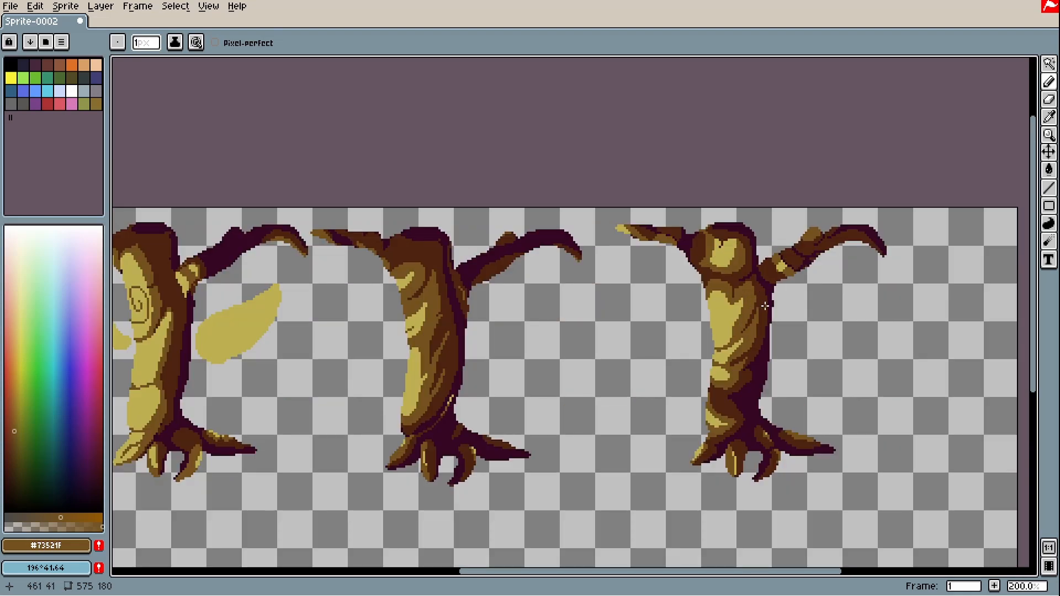
{"action": "scroll", "coordinate": [794, 333], "scroll_direction": "up", "scroll_amount": 3}
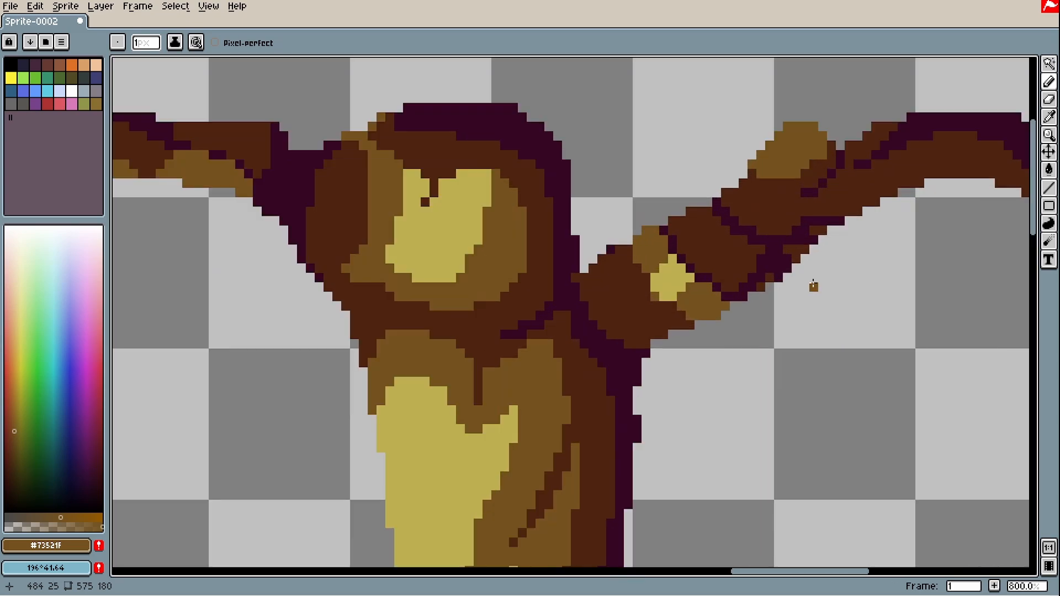
{"action": "scroll", "coordinate": [745, 286], "scroll_direction": "down", "scroll_amount": 3}
{"action": "scroll", "coordinate": [805, 278], "scroll_direction": "up", "scroll_amount": 3}
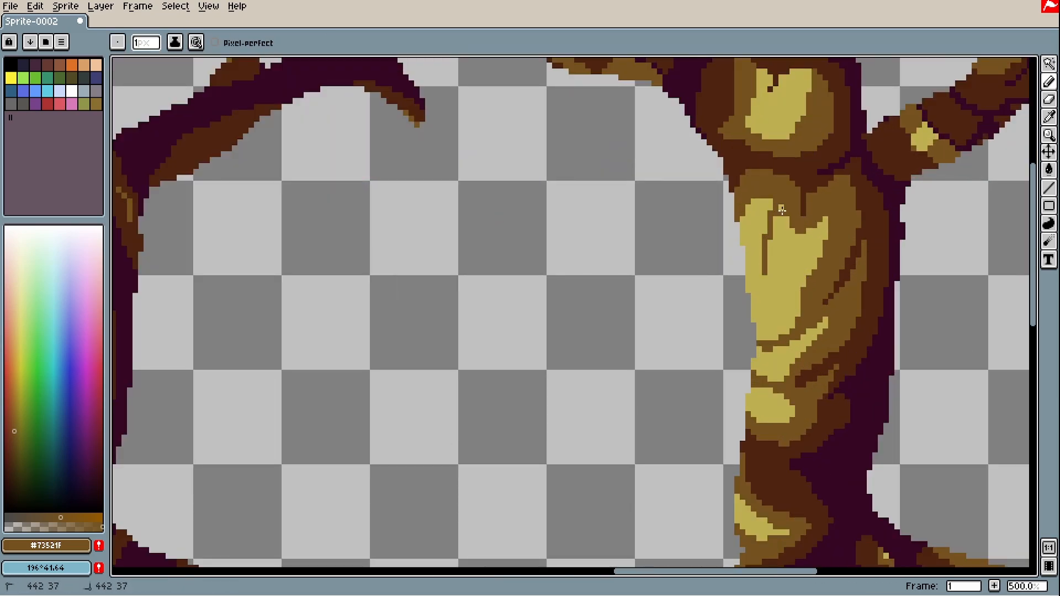
{"action": "scroll", "coordinate": [776, 205], "scroll_direction": "down", "scroll_amount": 3}
{"action": "scroll", "coordinate": [812, 146], "scroll_direction": "up", "scroll_amount": 3}
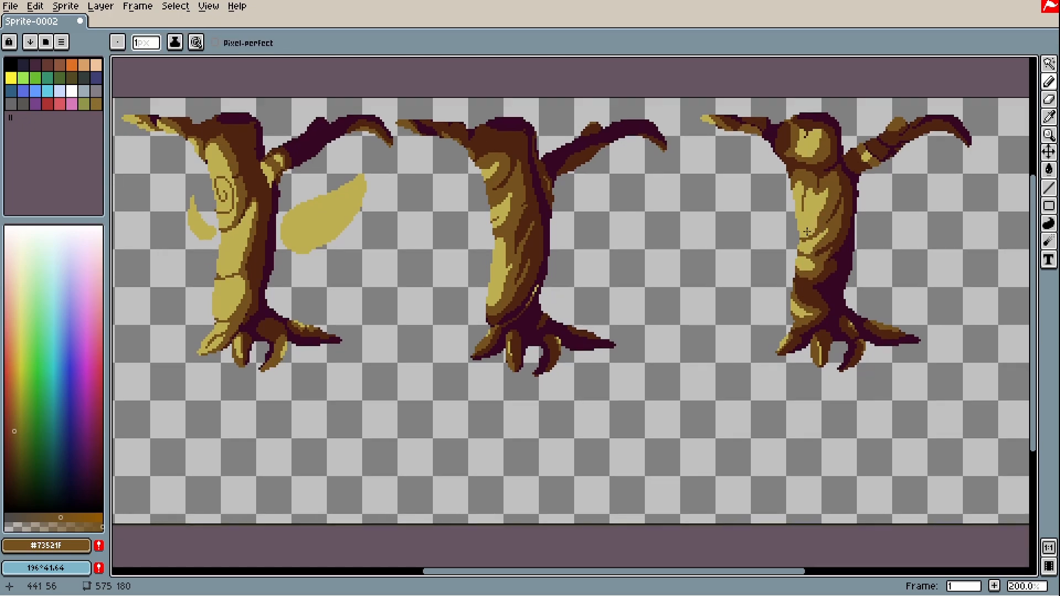
{"action": "left_click", "coordinate": [807, 149], "text": "alt"}
{"action": "scroll", "coordinate": [821, 213], "scroll_direction": "down", "scroll_amount": 3}
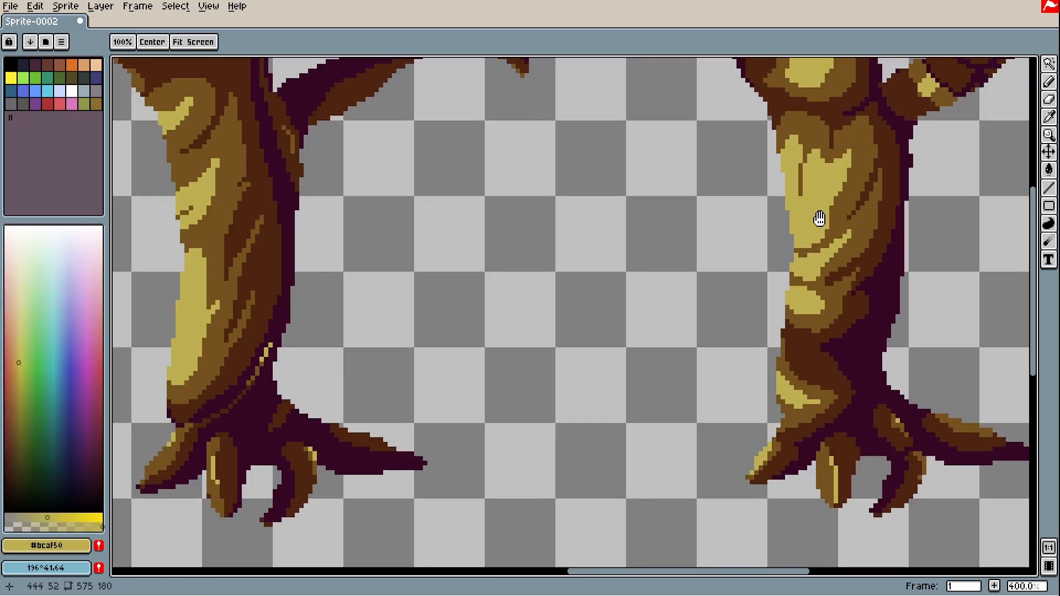
{"action": "scroll", "coordinate": [829, 243], "scroll_direction": "up", "scroll_amount": 3}
{"action": "left_click", "coordinate": [818, 266], "text": "alt"}
{"action": "scroll", "coordinate": [818, 265], "scroll_direction": "down", "scroll_amount": 5}
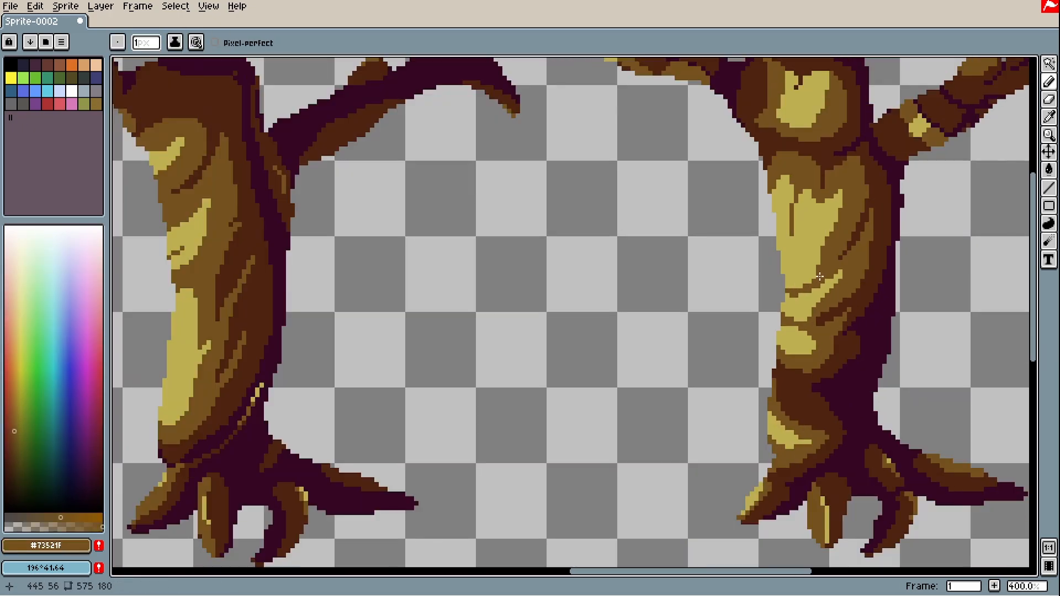
Step: Sketch #73521f pointing arrows beside the first and second trees and undo them
{"action": "scroll", "coordinate": [555, 338], "scroll_direction": "up", "scroll_amount": 2}
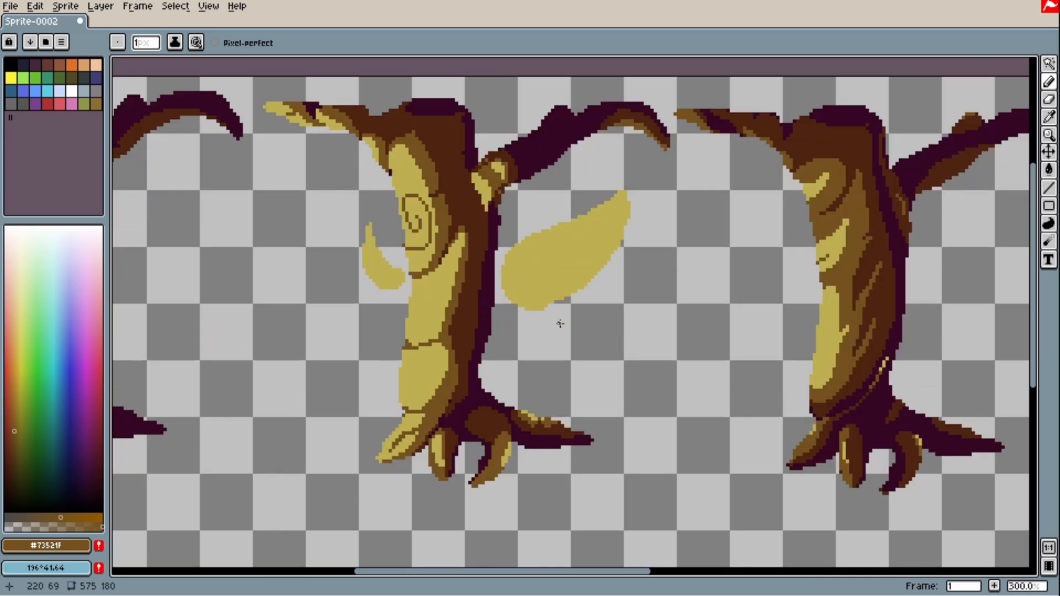
{"action": "scroll", "coordinate": [638, 342], "scroll_direction": "down", "scroll_amount": 1}
{"action": "left_click_drag", "start_coordinate": [632, 398], "coordinate": [729, 360]}
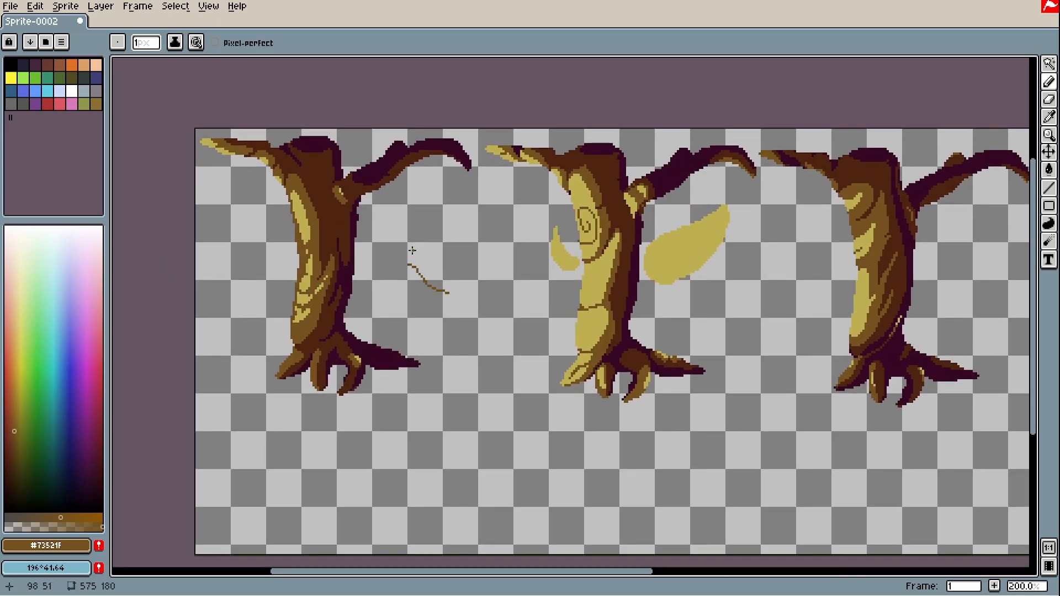
{"action": "left_click_drag", "start_coordinate": [397, 245], "coordinate": [414, 252]}
{"action": "key", "text": "ctrl+z"}
{"action": "key", "text": "ctrl+z"}
{"action": "left_click_drag", "start_coordinate": [721, 339], "coordinate": [657, 332]}
{"action": "left_click_drag", "start_coordinate": [696, 316], "coordinate": [648, 311]}
{"action": "scroll", "coordinate": [571, 284], "scroll_direction": "up", "scroll_amount": 3}
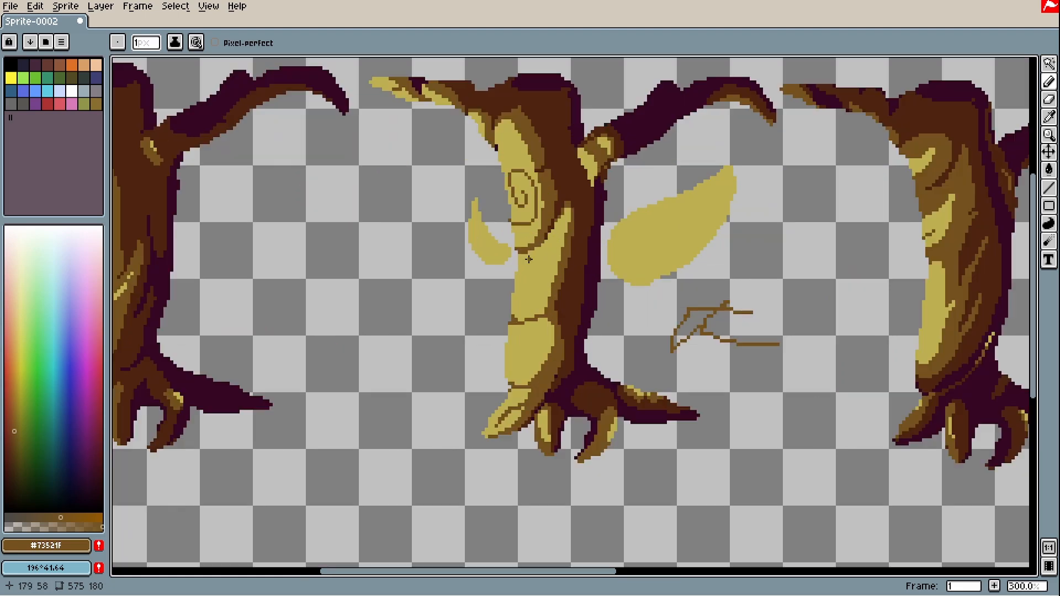
{"action": "key", "text": "ctrl+z"}
Step: Try a thin #73521f bark line across the top of the third tree's trunk
{"action": "key", "text": "alt"}
{"action": "scroll", "coordinate": [586, 272], "scroll_direction": "down", "scroll_amount": 2}
{"action": "scroll", "coordinate": [580, 279], "scroll_direction": "up", "scroll_amount": 2}
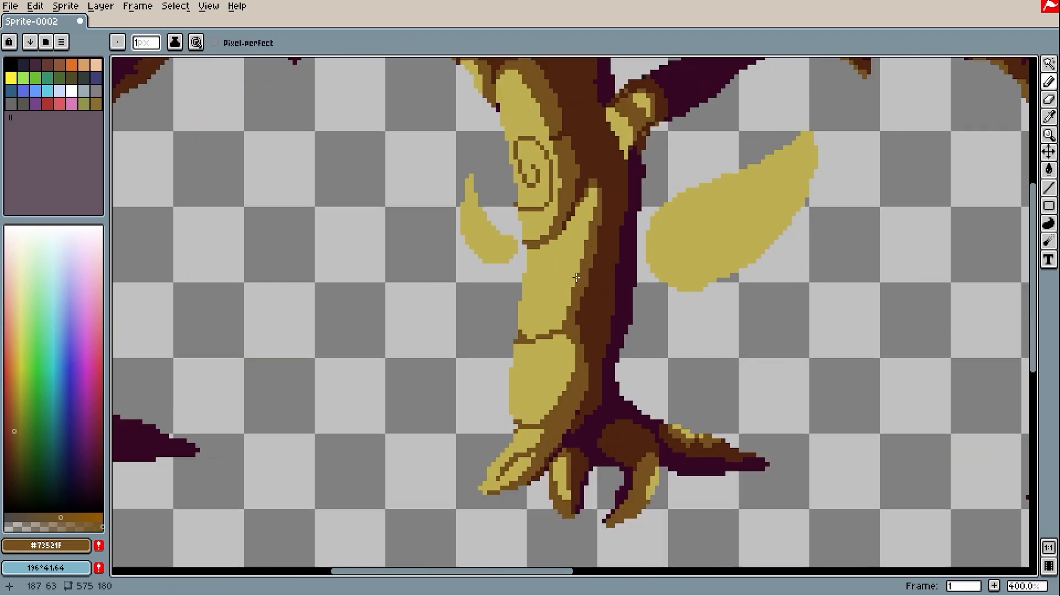
{"action": "scroll", "coordinate": [616, 310], "scroll_direction": "down", "scroll_amount": 1}
{"action": "key", "text": "space"}
{"action": "left_click_drag", "start_coordinate": [715, 320], "coordinate": [395, 334]}
{"action": "scroll", "coordinate": [594, 263], "scroll_direction": "down", "scroll_amount": 2}
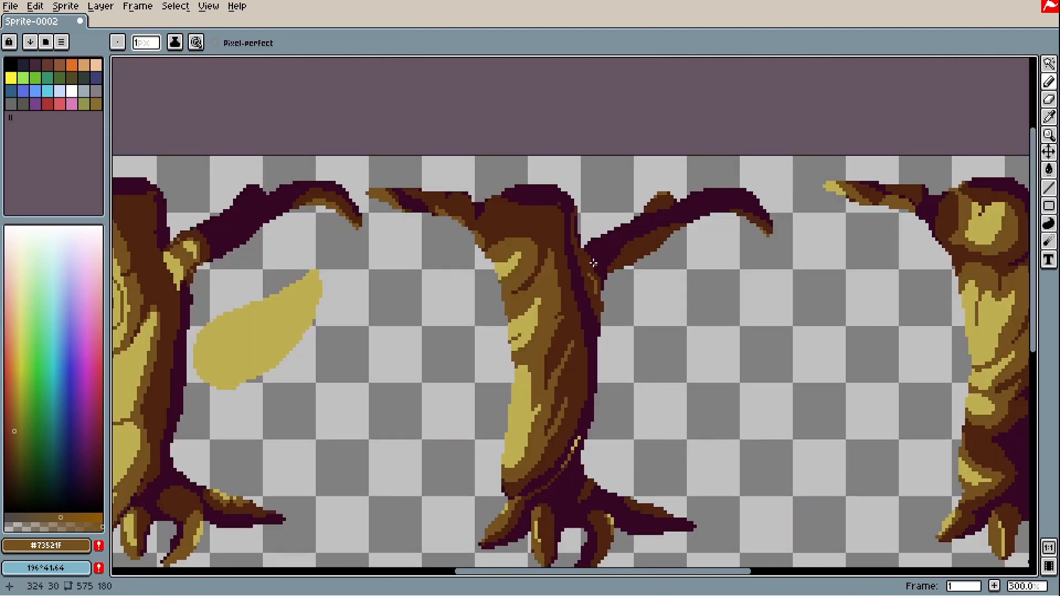
{"action": "scroll", "coordinate": [539, 241], "scroll_direction": "up", "scroll_amount": 3}
{"action": "key", "text": "alt"}
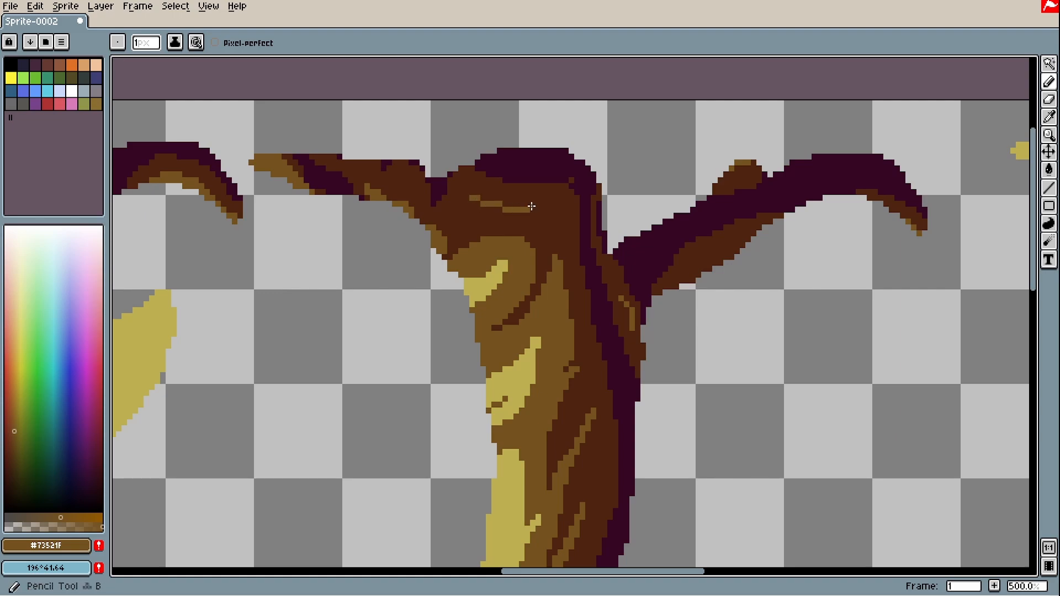
{"action": "scroll", "coordinate": [552, 232], "scroll_direction": "down", "scroll_amount": 2}
{"action": "scroll", "coordinate": [487, 157], "scroll_direction": "up", "scroll_amount": 3}
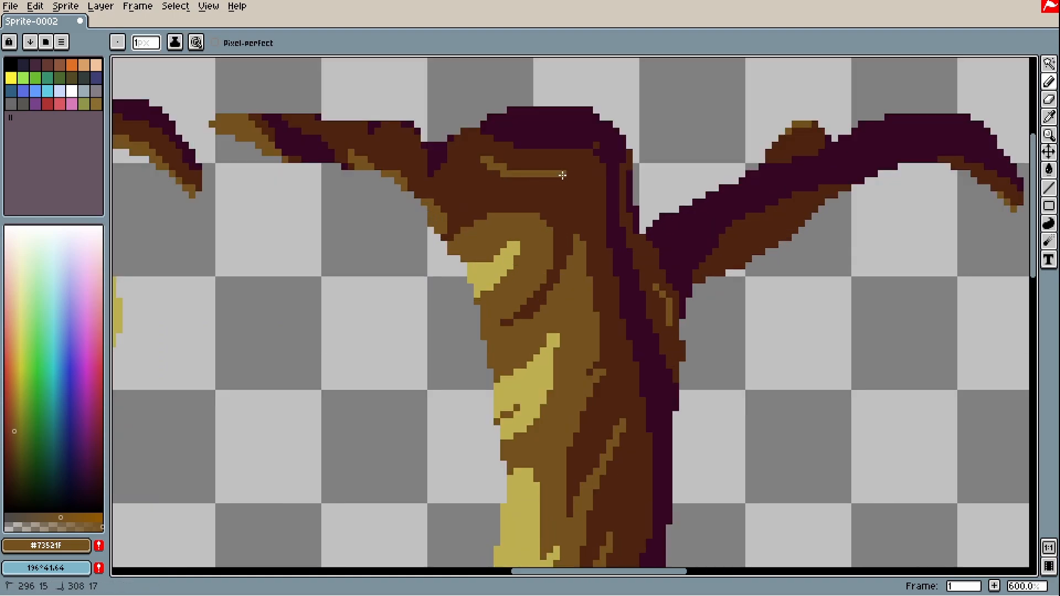
{"action": "scroll", "coordinate": [579, 171], "scroll_direction": "down", "scroll_amount": 3}
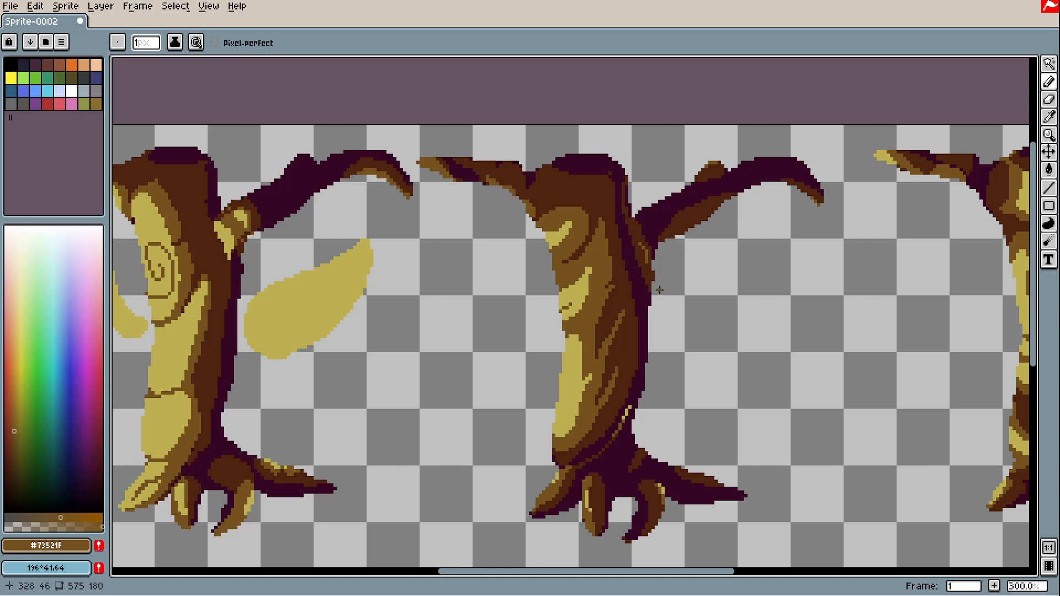
Step: Split the highlight low on the left edge of the fourth tree's trunk with a #73521f crease
{"action": "scroll", "coordinate": [659, 290], "scroll_direction": "down", "scroll_amount": 2}
{"action": "scroll", "coordinate": [607, 252], "scroll_direction": "up", "scroll_amount": 2}
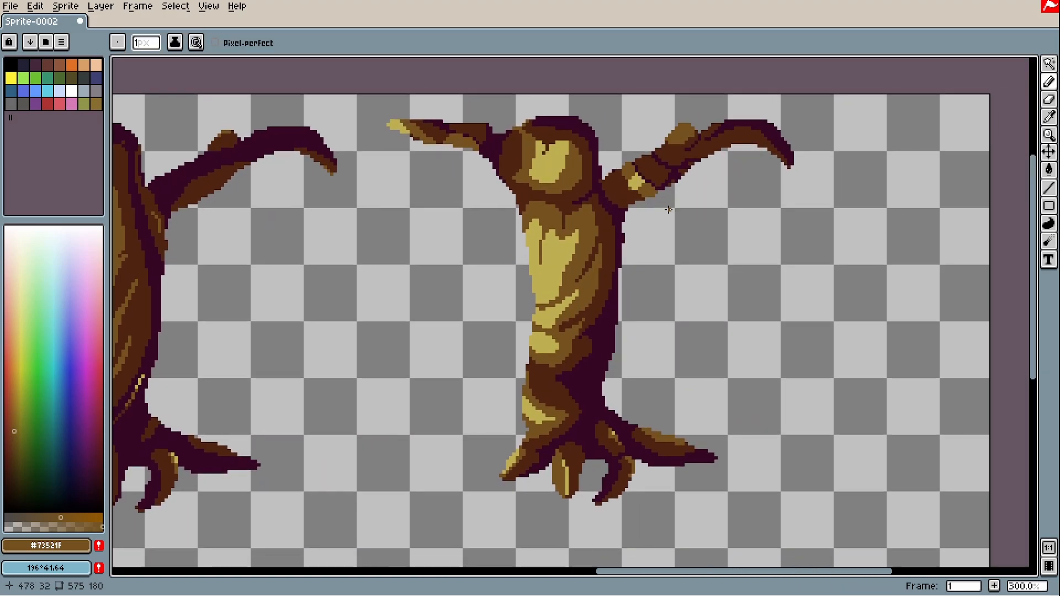
{"action": "scroll", "coordinate": [571, 393], "scroll_direction": "down", "scroll_amount": 1}
{"action": "scroll", "coordinate": [558, 384], "scroll_direction": "up", "scroll_amount": 4}
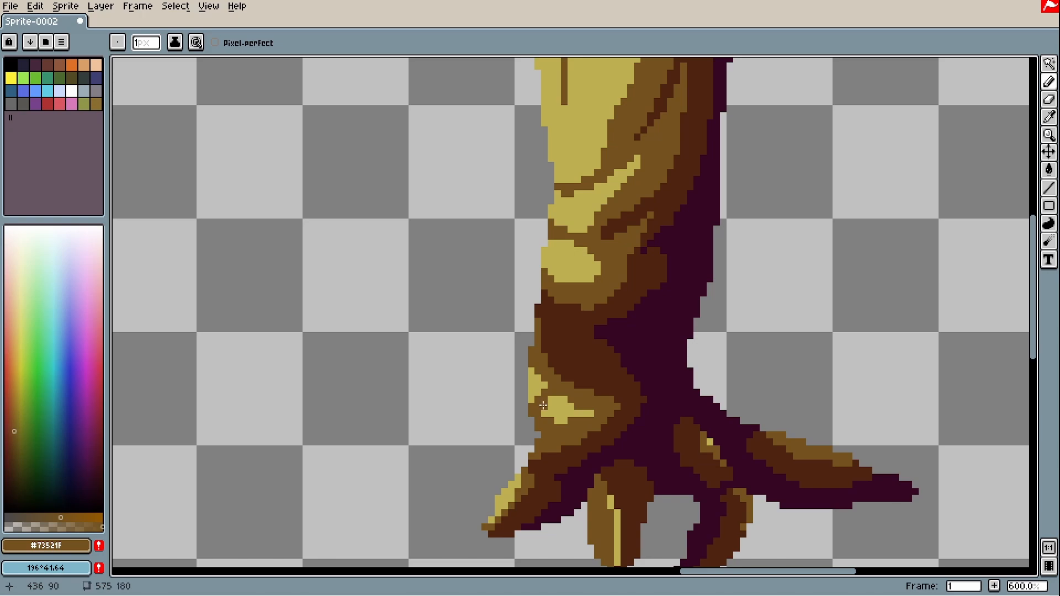
{"action": "scroll", "coordinate": [545, 383], "scroll_direction": "down", "scroll_amount": 2}
{"action": "scroll", "coordinate": [577, 449], "scroll_direction": "down", "scroll_amount": 1}
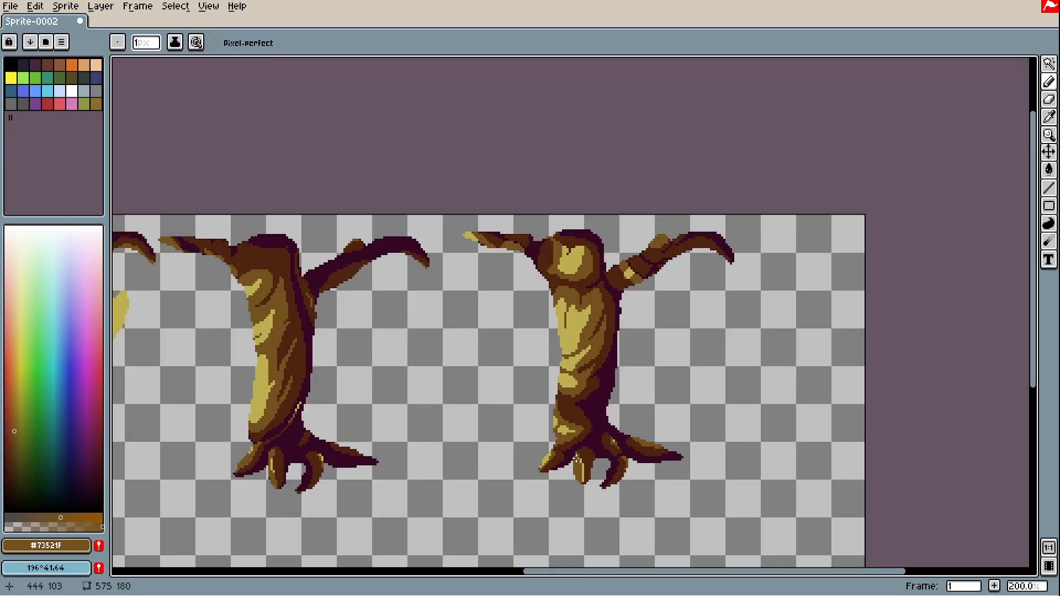
Step: Outline the upper edge of the fourth tree's right branch base with #360724 pixels
{"action": "scroll", "coordinate": [587, 442], "scroll_direction": "up", "scroll_amount": 5}
{"action": "left_click", "coordinate": [624, 473], "text": "alt"}
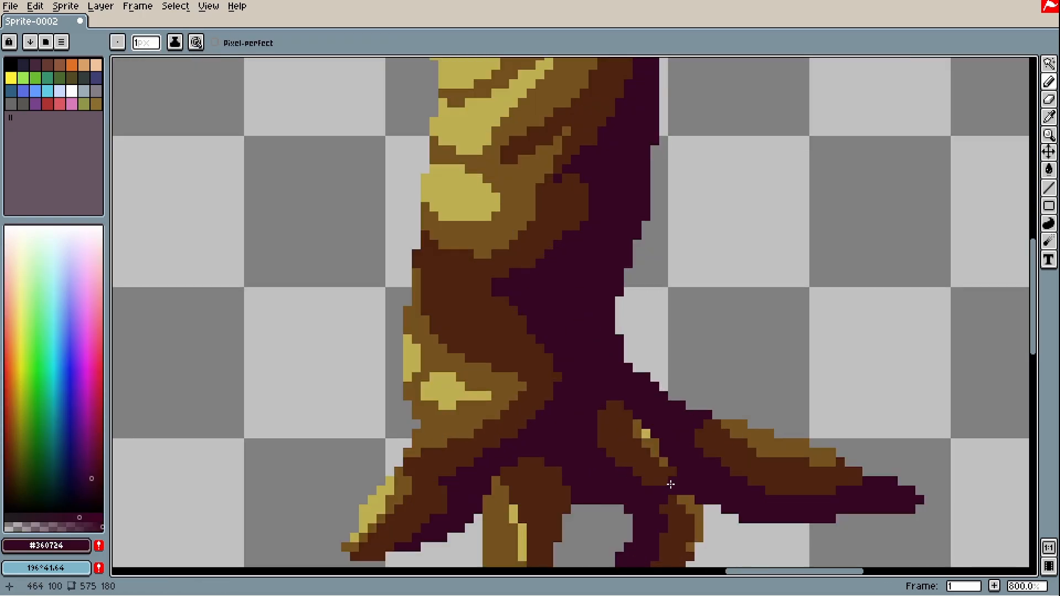
{"action": "scroll", "coordinate": [671, 485], "scroll_direction": "down", "scroll_amount": 2}
{"action": "scroll", "coordinate": [657, 431], "scroll_direction": "up", "scroll_amount": 1}
{"action": "left_click_drag", "start_coordinate": [625, 318], "coordinate": [490, 563]}
{"action": "left_click_drag", "start_coordinate": [524, 265], "coordinate": [530, 373]}
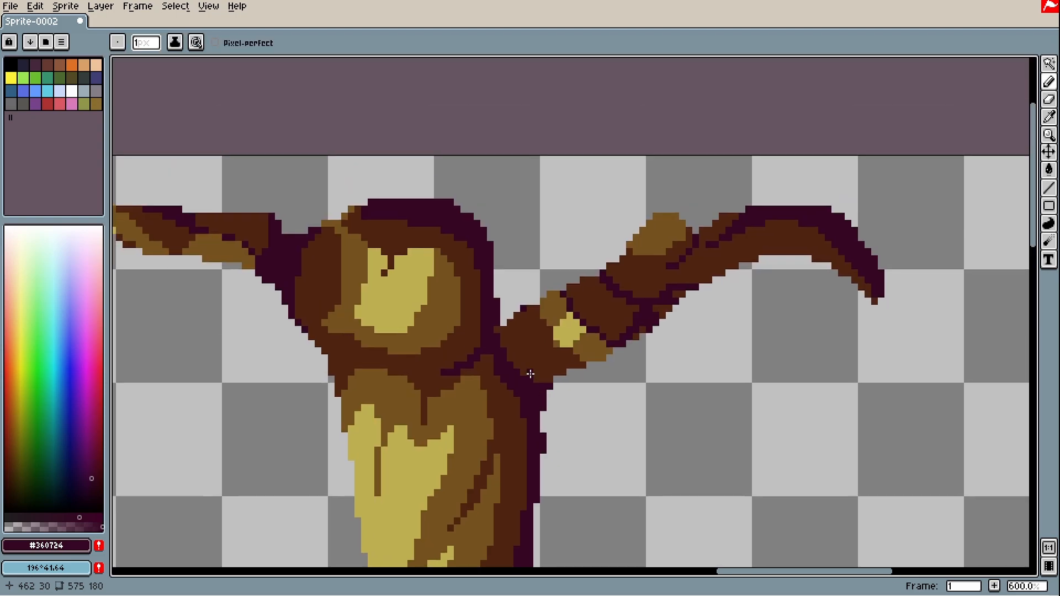
{"action": "scroll", "coordinate": [530, 374], "scroll_direction": "up", "scroll_amount": 4}
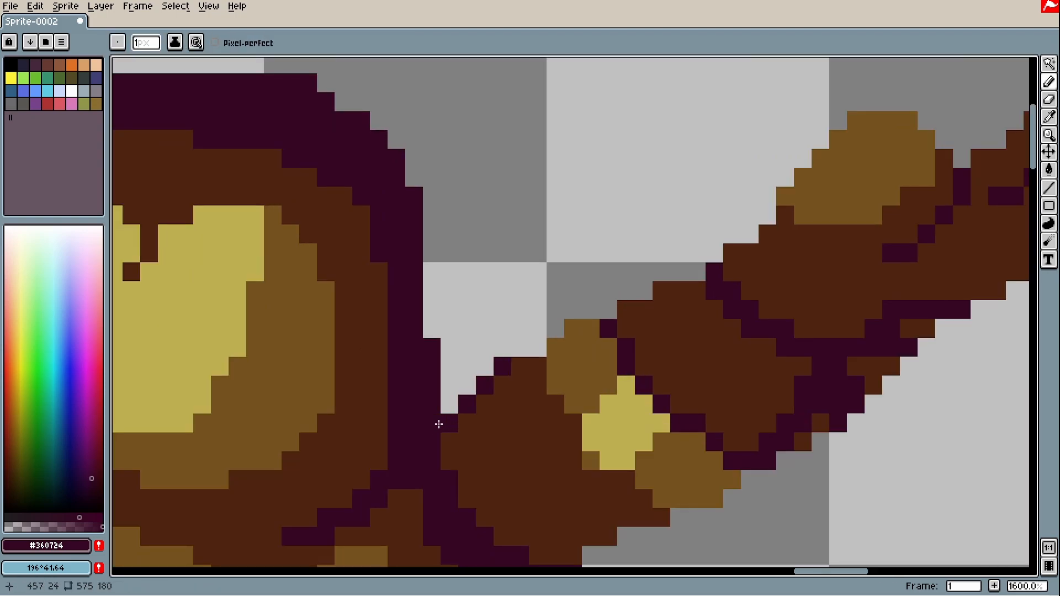
{"action": "scroll", "coordinate": [486, 505], "scroll_direction": "down", "scroll_amount": 5}
{"action": "mouse_move", "coordinate": [446, 449]}
{"action": "left_mouse_down"}
{"action": "mouse_move", "coordinate": [467, 499]}
{"action": "mouse_move", "coordinate": [603, 360]}
{"action": "left_mouse_up"}
{"action": "key", "text": "ctrl+z"}
{"action": "scroll", "coordinate": [486, 490], "scroll_direction": "down", "scroll_amount": 1}
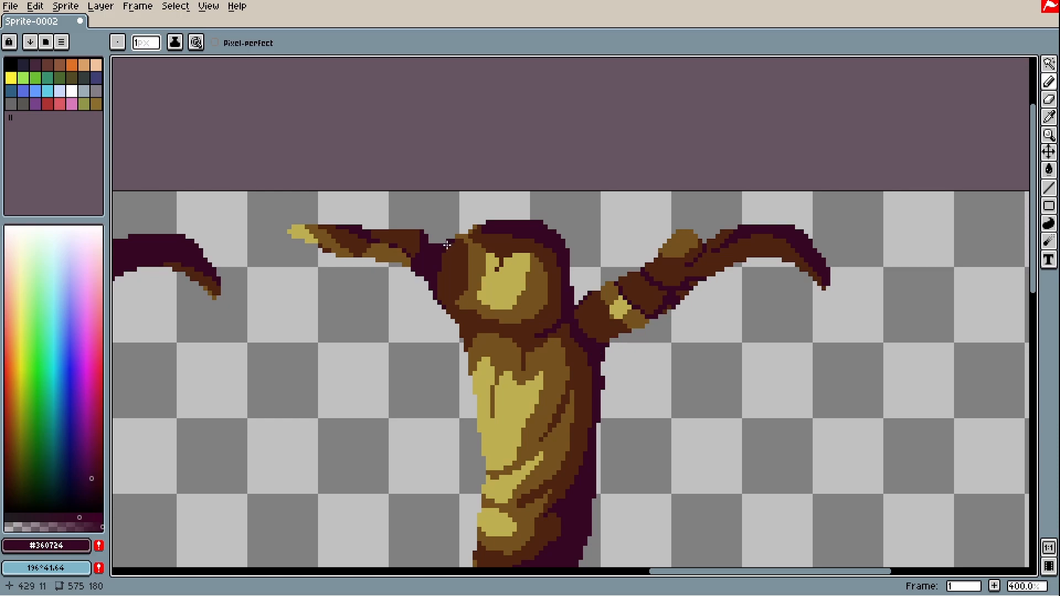
Step: Touch up the #360724 shadow where the fourth tree's left branch meets the crown
{"action": "scroll", "coordinate": [448, 247], "scroll_direction": "up", "scroll_amount": 3}
{"action": "left_click_drag", "start_coordinate": [430, 281], "coordinate": [431, 308]}
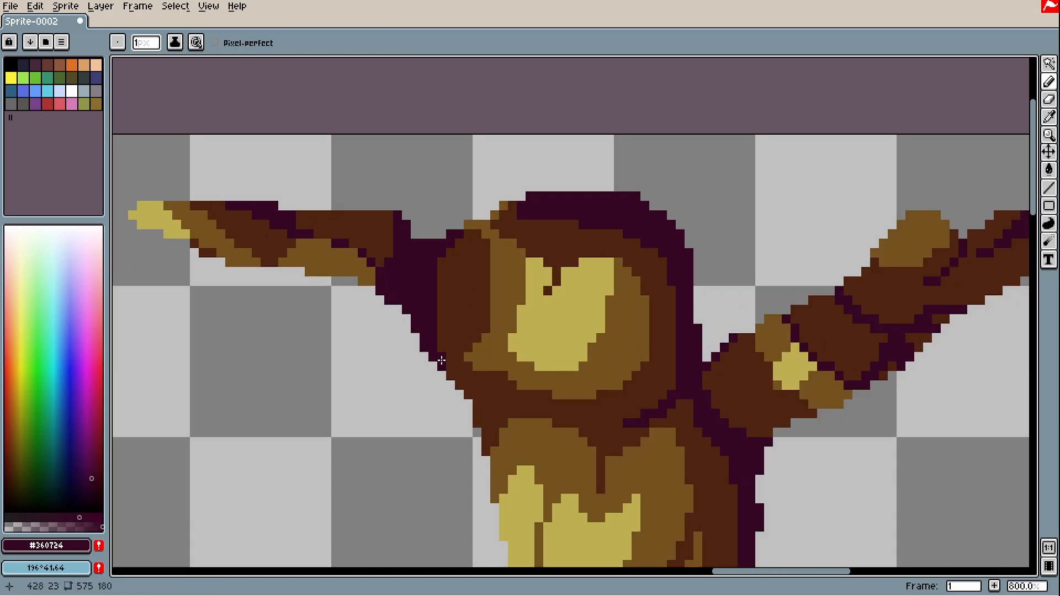
{"action": "scroll", "coordinate": [442, 351], "scroll_direction": "down", "scroll_amount": 5}
Step: Sketch a #360724 arrow pointing at the first tree and undo it
{"action": "left_click_drag", "start_coordinate": [454, 360], "coordinate": [750, 277]}
{"action": "left_click_drag", "start_coordinate": [687, 335], "coordinate": [815, 284]}
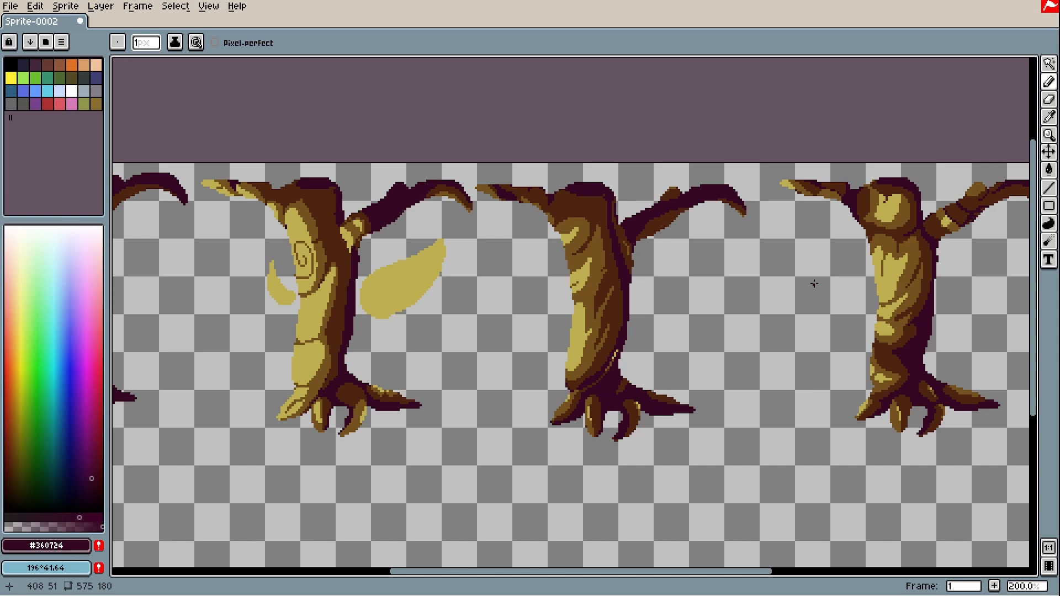
{"action": "mouse_move", "coordinate": [607, 324]}
{"action": "left_mouse_down"}
{"action": "mouse_move", "coordinate": [731, 248]}
{"action": "mouse_move", "coordinate": [721, 246]}
{"action": "left_mouse_up"}
{"action": "left_click_drag", "start_coordinate": [349, 324], "coordinate": [417, 381]}
{"action": "mouse_move", "coordinate": [386, 455]}
{"action": "left_mouse_down"}
{"action": "mouse_move", "coordinate": [340, 387]}
{"action": "mouse_move", "coordinate": [340, 358]}
{"action": "mouse_move", "coordinate": [322, 397]}
{"action": "mouse_move", "coordinate": [318, 334]}
{"action": "mouse_move", "coordinate": [345, 364]}
{"action": "left_mouse_up"}
{"action": "key", "text": "ctrl+z"}
{"action": "key", "text": "ctrl+z"}
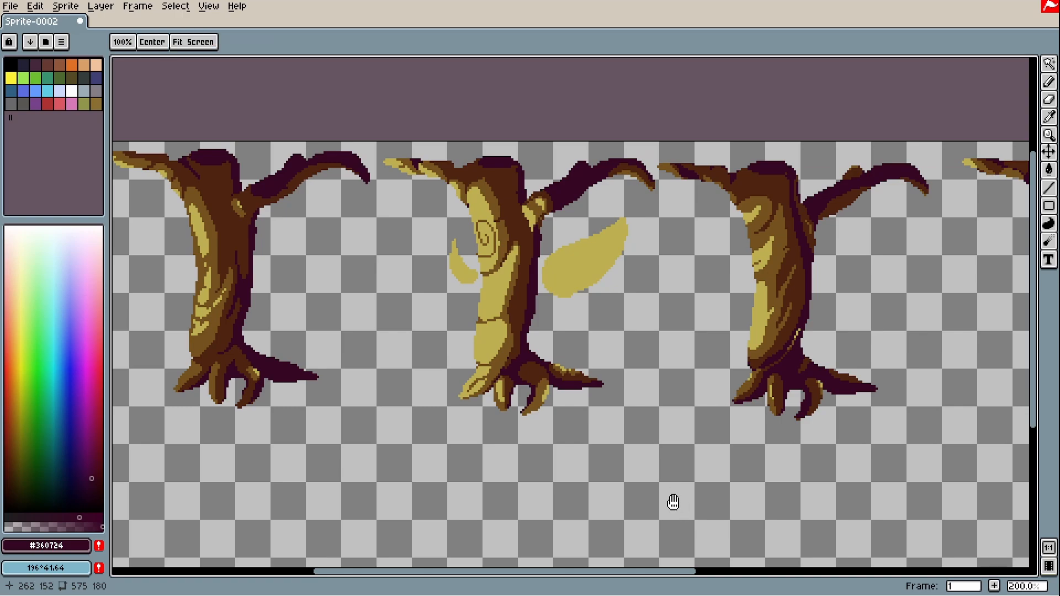
Step: Sketch a #360724 arrow below the second tree's roots and undo it
{"action": "mouse_move", "coordinate": [673, 499]}
{"action": "left_mouse_down"}
{"action": "mouse_move", "coordinate": [545, 417]}
{"action": "mouse_move", "coordinate": [513, 447]}
{"action": "mouse_move", "coordinate": [515, 398]}
{"action": "mouse_move", "coordinate": [554, 404]}
{"action": "left_mouse_up"}
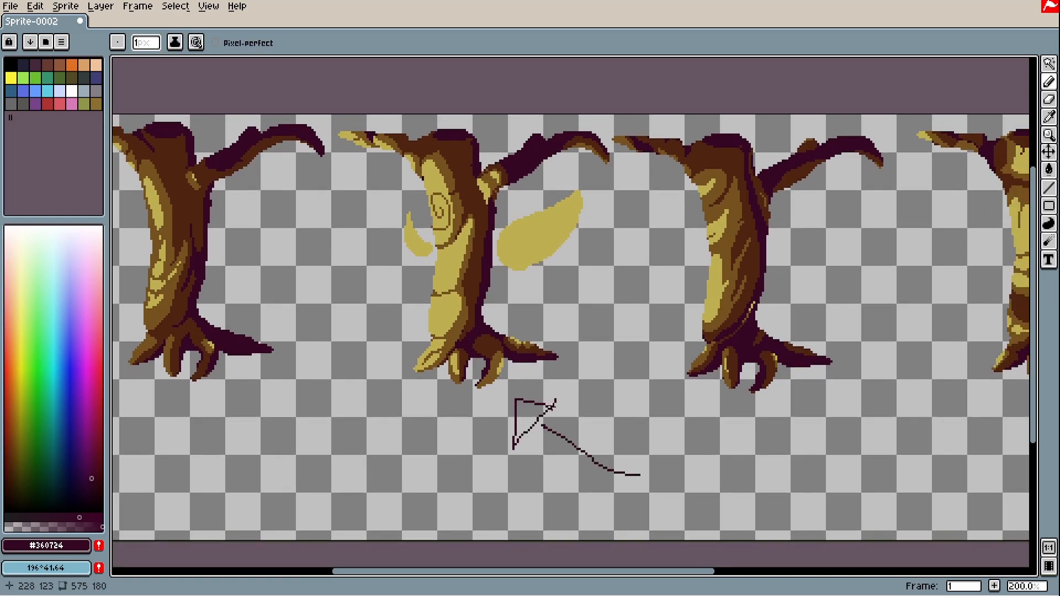
{"action": "key", "text": "ctrl+z"}
{"action": "key", "text": "ctrl+z"}
{"action": "key", "text": "ctrl+z"}
{"action": "key", "text": "ctrl+z"}
{"action": "key", "text": "ctrl+z"}
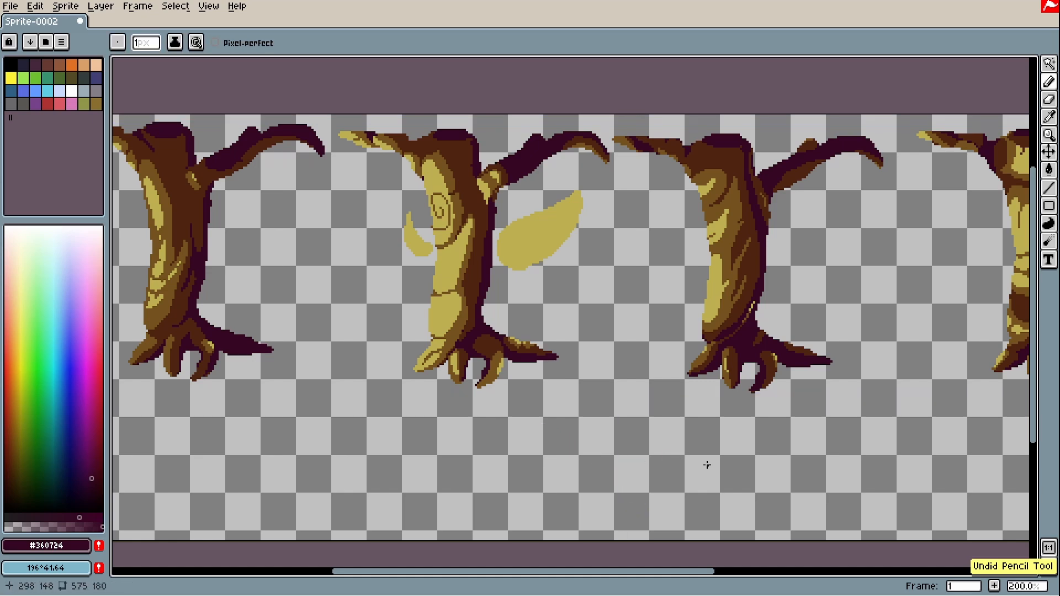
Step: Sketch a #360724 arrow pointing at the third tree's trunk and undo it
{"action": "left_click_drag", "start_coordinate": [705, 464], "coordinate": [368, 419]}
{"action": "left_click_drag", "start_coordinate": [511, 380], "coordinate": [449, 471]}
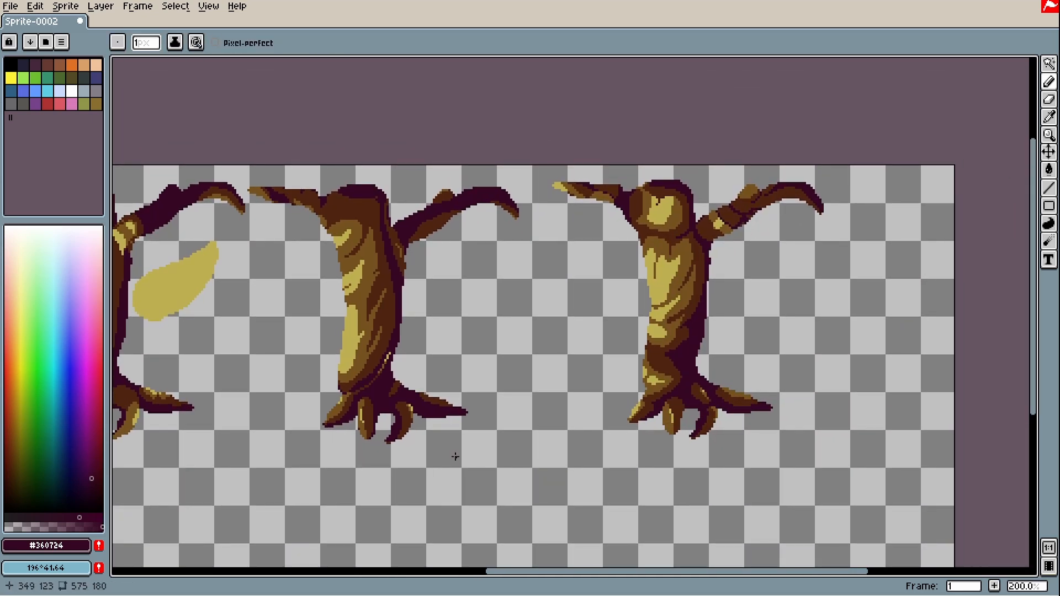
{"action": "left_click_drag", "start_coordinate": [507, 371], "coordinate": [472, 338]}
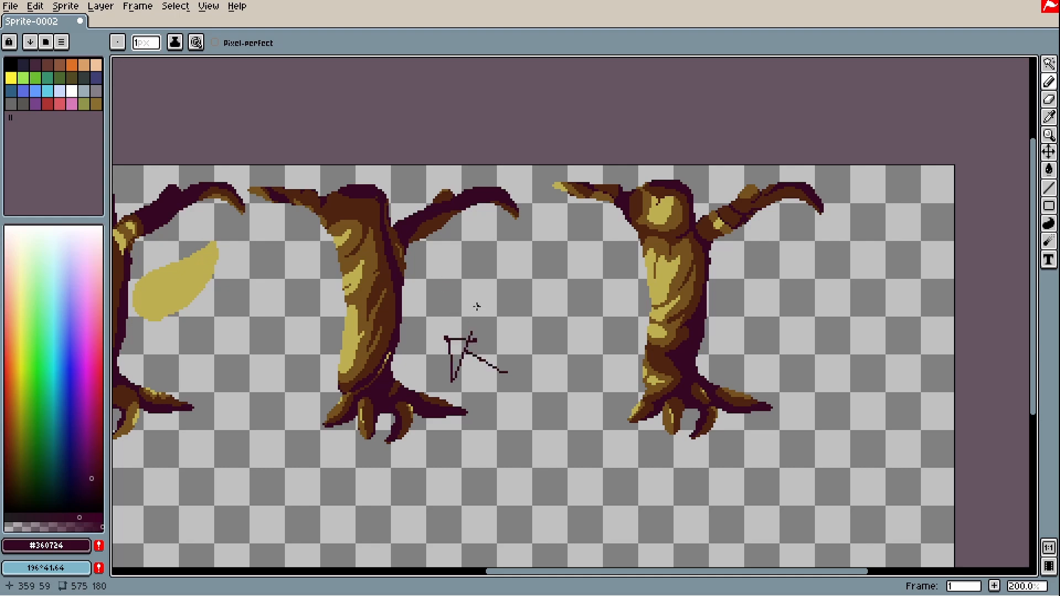
{"action": "key", "text": "ctrl+z"}
{"action": "key", "text": "ctrl+z"}
Step: Sketch a #360724 arrow pointing at the fourth tree's trunk and undo it
{"action": "left_click_drag", "start_coordinate": [500, 336], "coordinate": [392, 346]}
{"action": "mouse_move", "coordinate": [738, 305]}
{"action": "left_mouse_down"}
{"action": "mouse_move", "coordinate": [641, 309]}
{"action": "mouse_move", "coordinate": [617, 336]}
{"action": "mouse_move", "coordinate": [618, 306]}
{"action": "mouse_move", "coordinate": [657, 295]}
{"action": "left_mouse_up"}
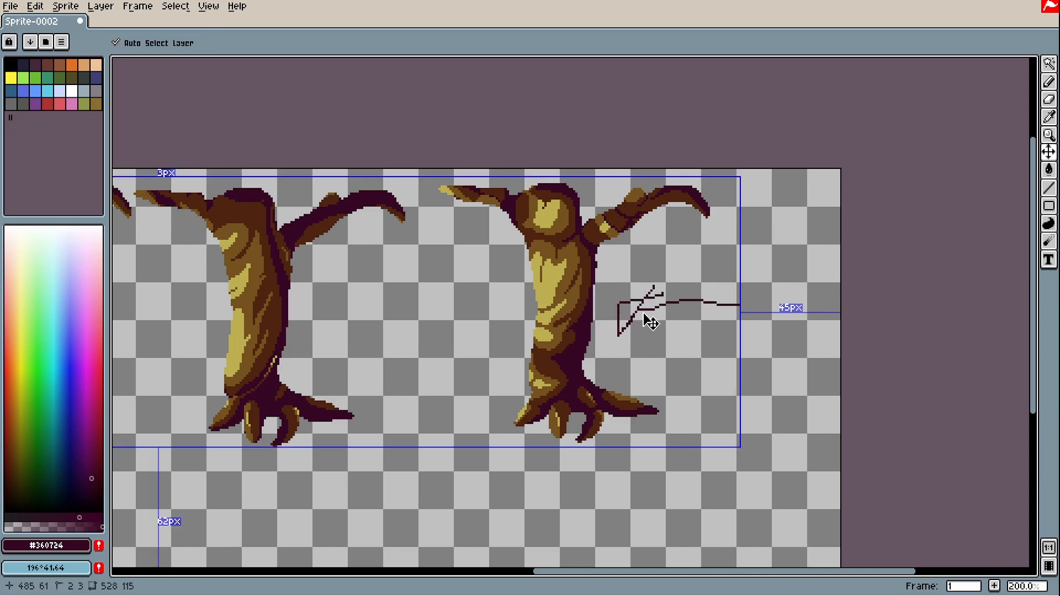
{"action": "key", "text": "ctrl+z"}
{"action": "key", "text": "ctrl+z"}
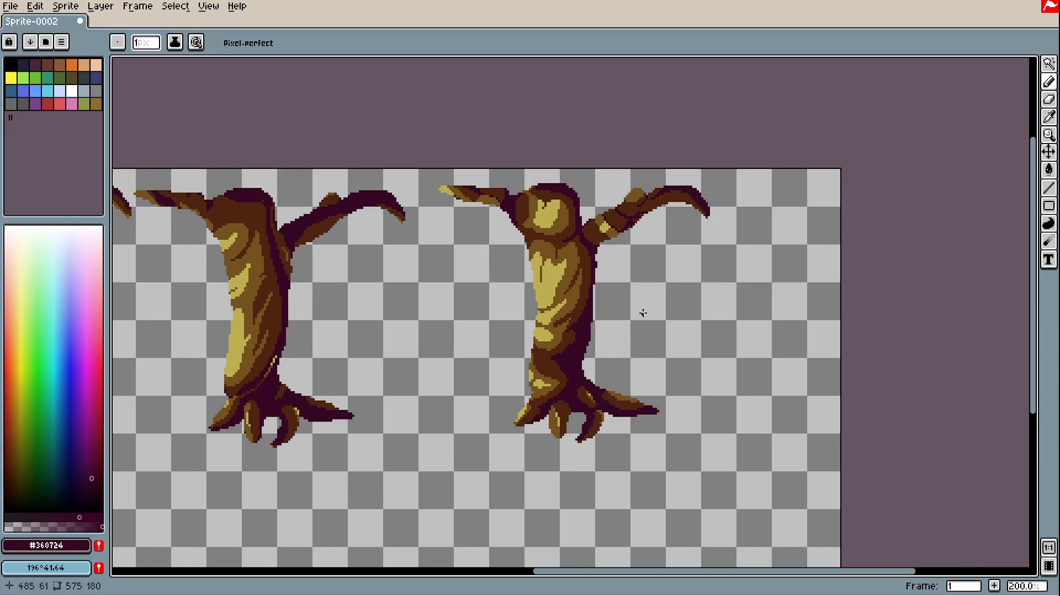
{"action": "left_click_drag", "start_coordinate": [643, 314], "coordinate": [666, 296]}
{"action": "scroll", "coordinate": [606, 346], "scroll_direction": "up", "scroll_amount": 2}
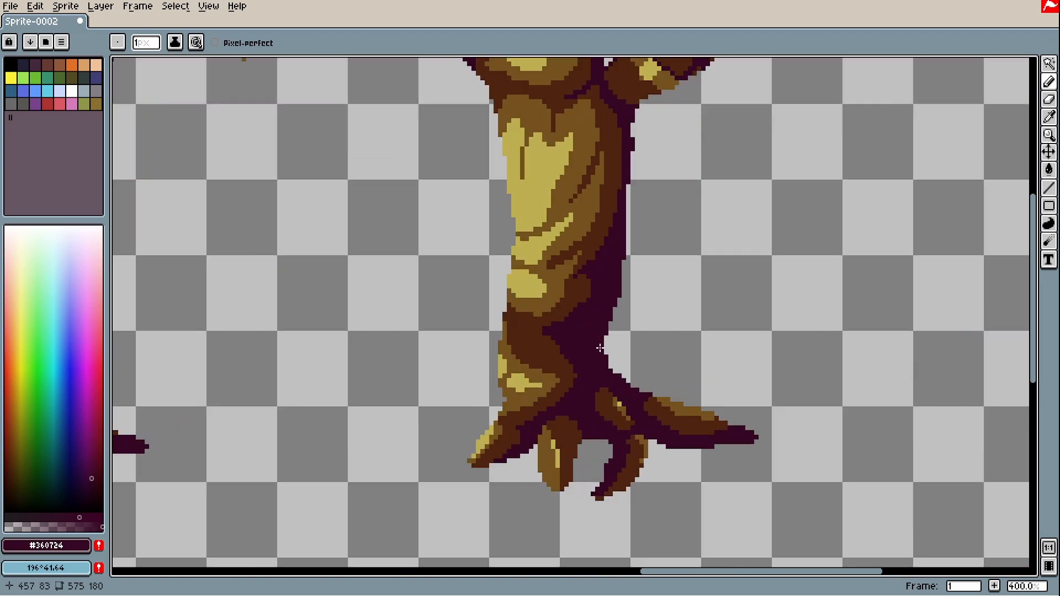
{"action": "scroll", "coordinate": [587, 349], "scroll_direction": "down", "scroll_amount": 3}
{"action": "scroll", "coordinate": [587, 349], "scroll_direction": "up", "scroll_amount": 4}
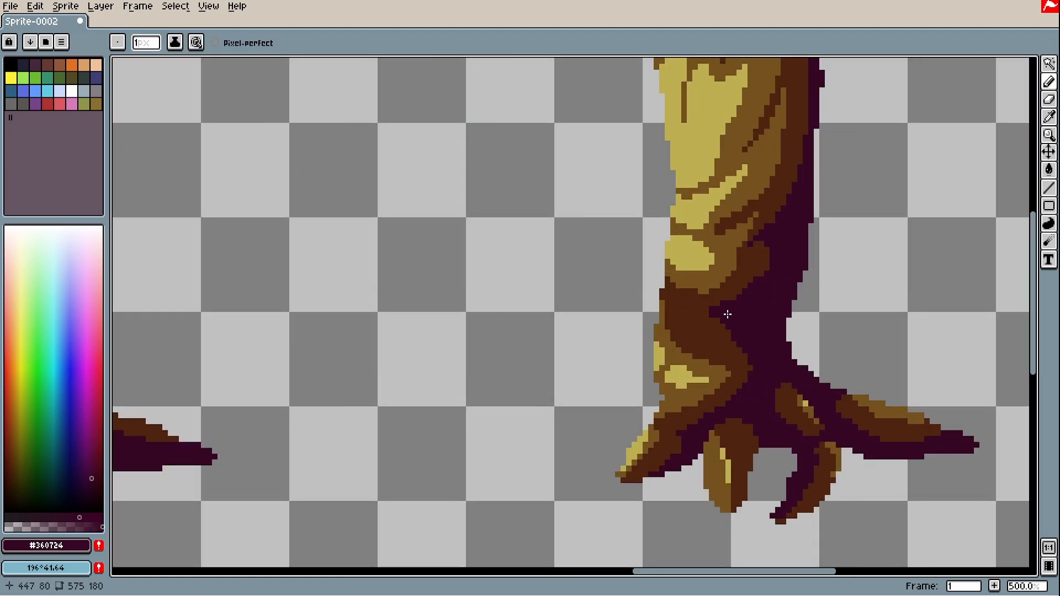
{"action": "scroll", "coordinate": [728, 316], "scroll_direction": "down", "scroll_amount": 4}
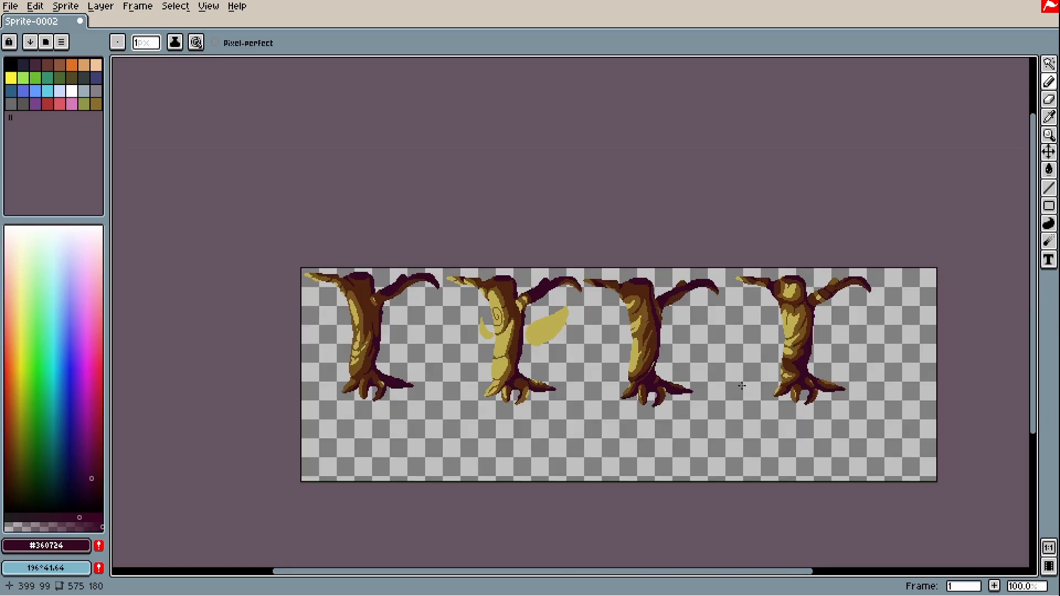